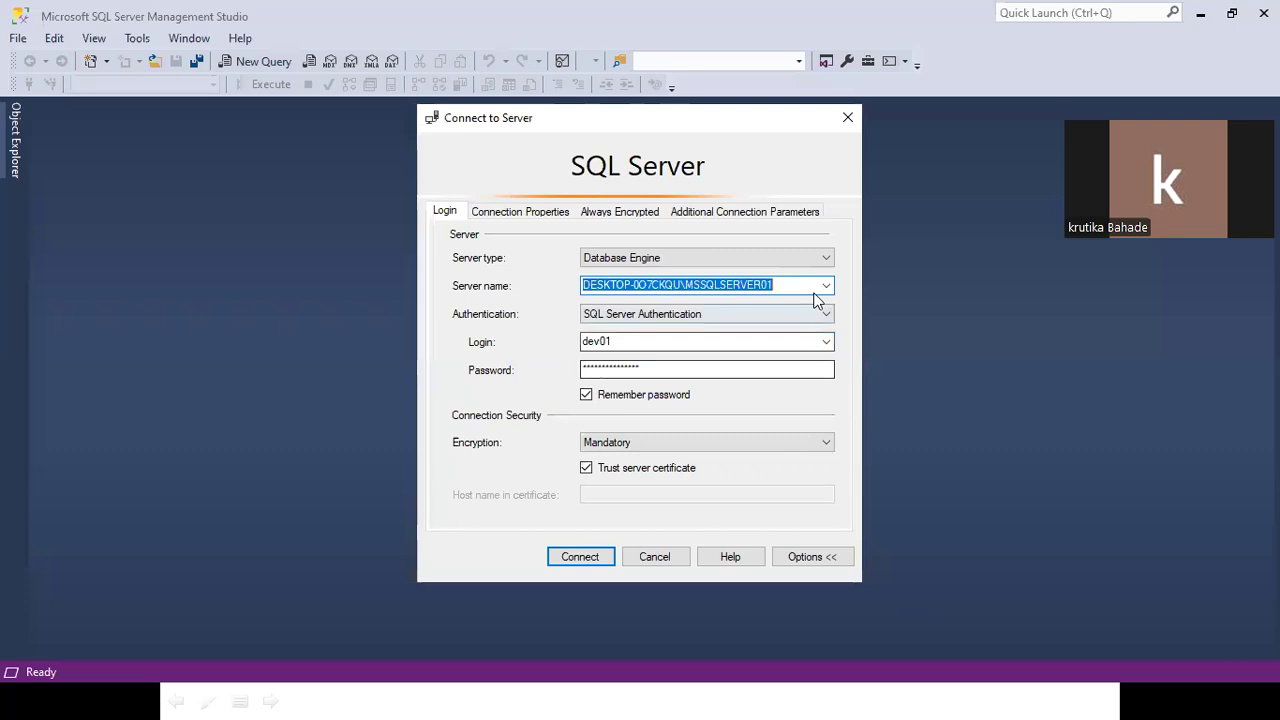
Choose the MSSQLSERVER01 server, try Windows Authentication, then set Authentication to Microsoft Entra MFA.
{"action": "left_click", "coordinate": [826, 286]}
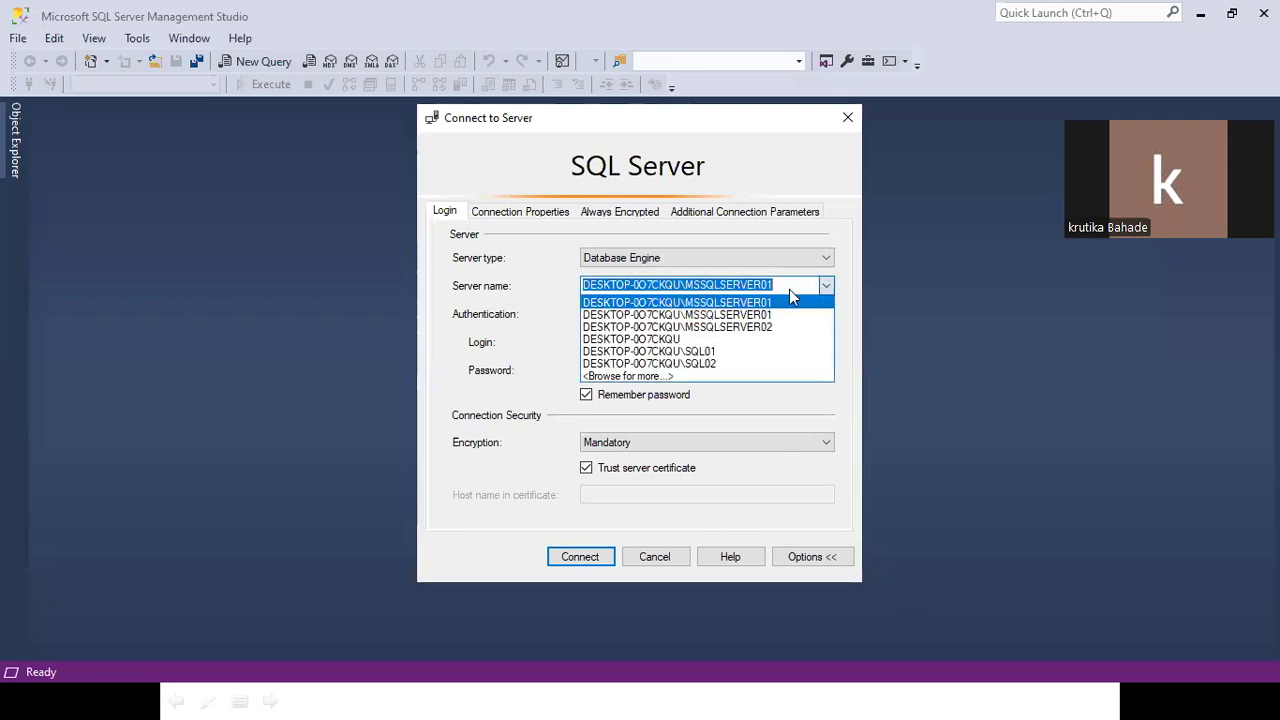
{"action": "left_click", "coordinate": [716, 315]}
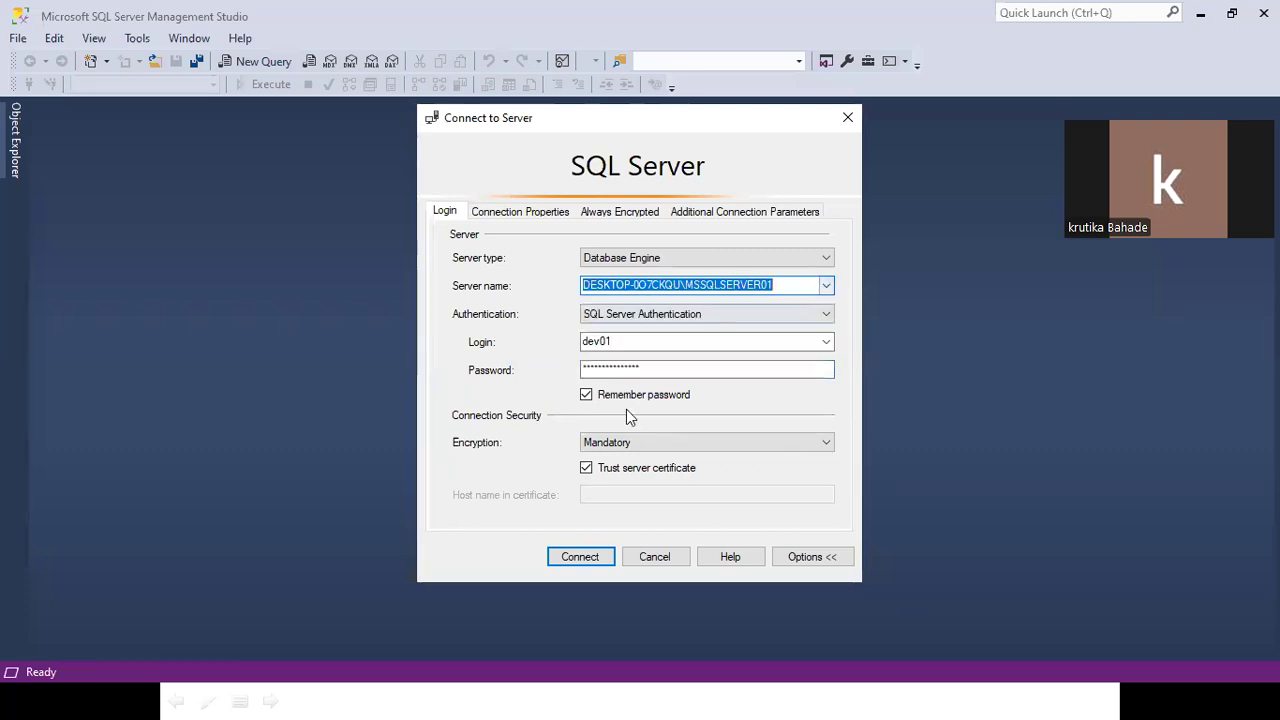
{"action": "left_click", "coordinate": [640, 316]}
{"action": "left_click", "coordinate": [628, 329]}
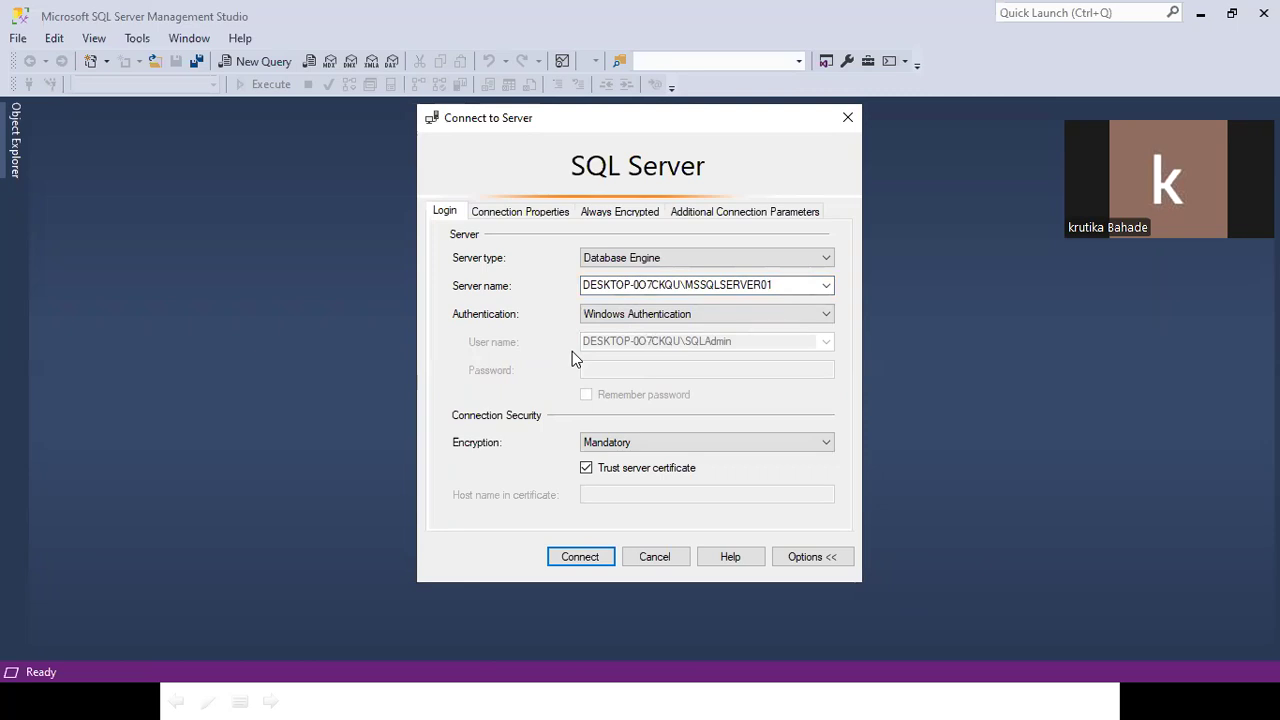
{"action": "left_click", "coordinate": [667, 316]}
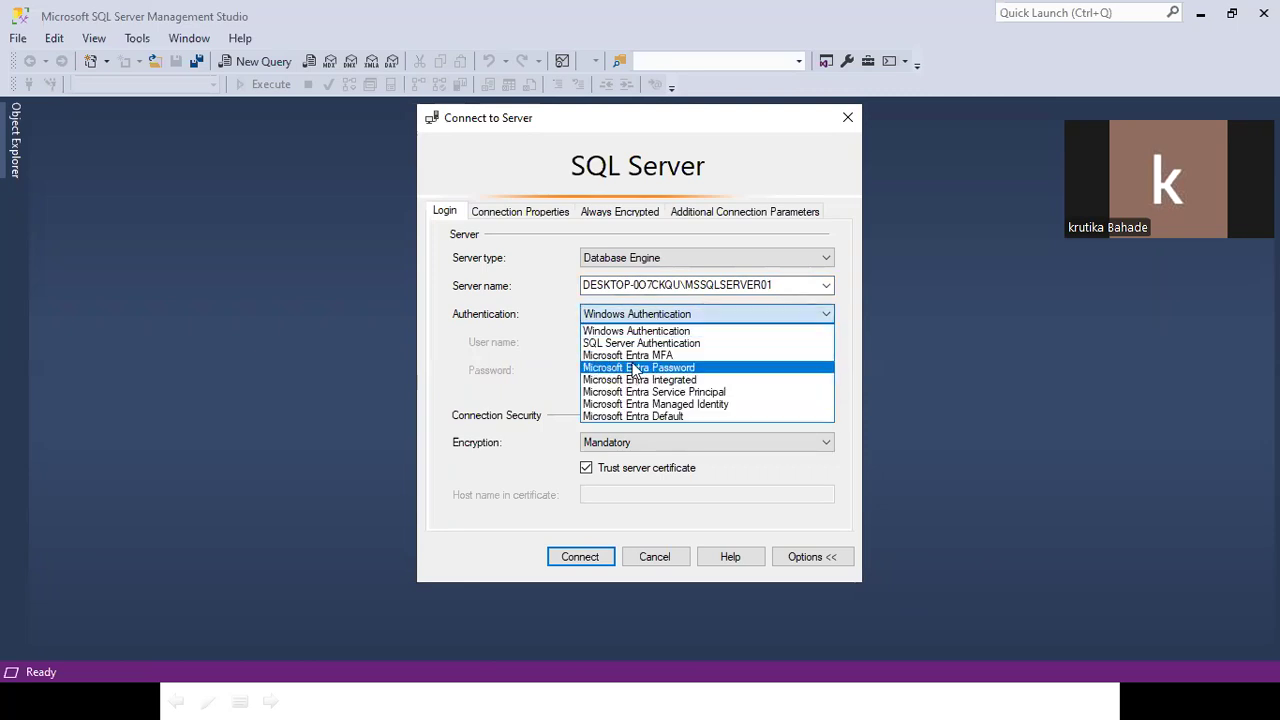
{"action": "left_click", "coordinate": [632, 356]}
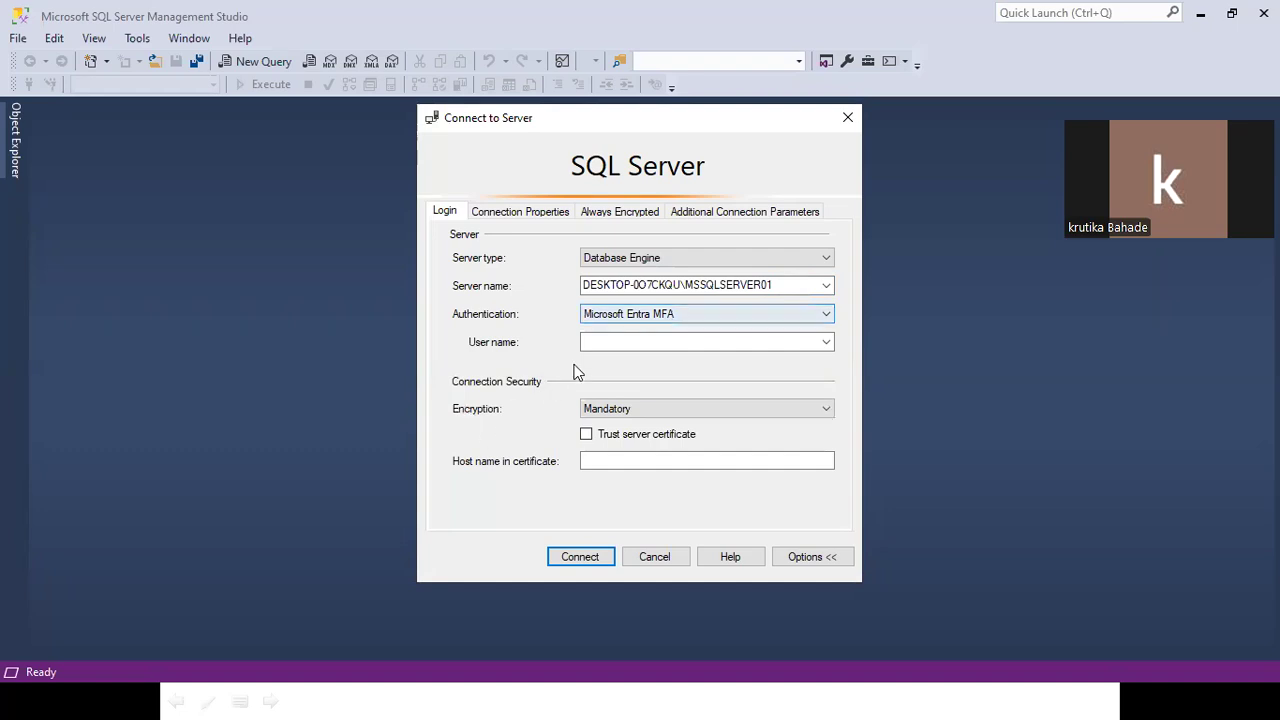
Enter the Entra user's Gmail address as the User name.
{"action": "left_click", "coordinate": [597, 342]}
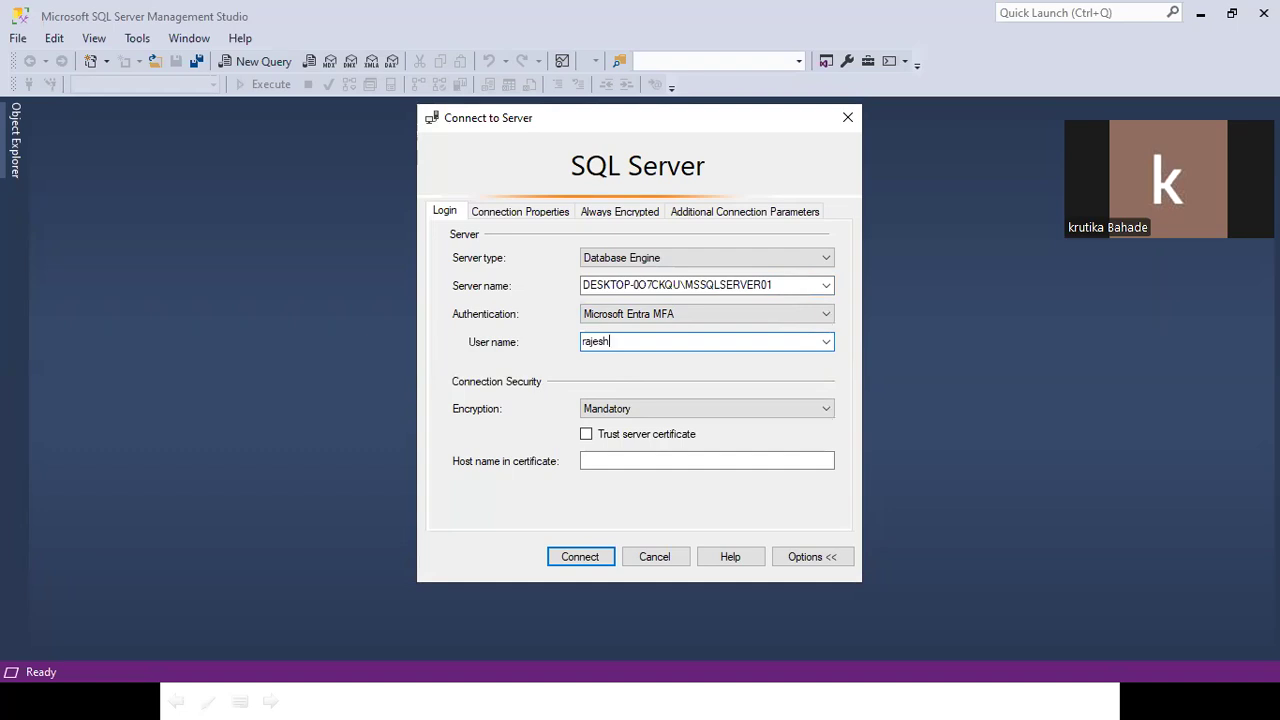
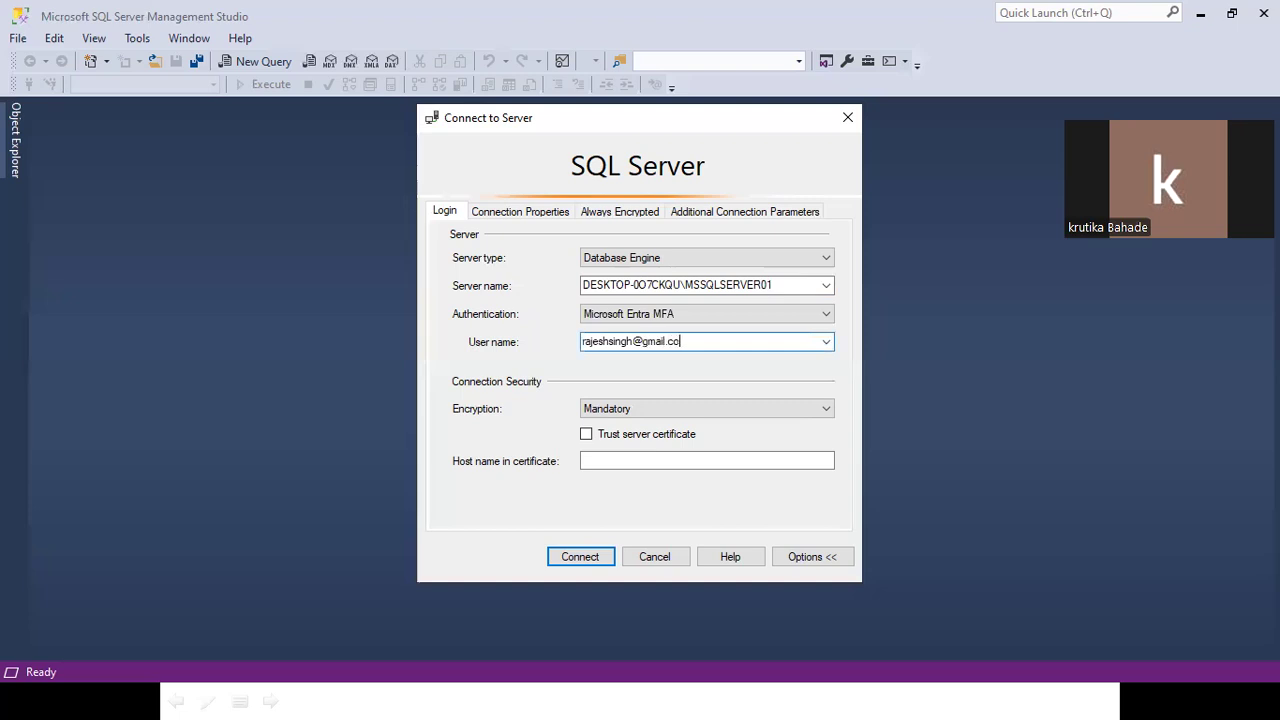
Trust the server certificate and set Encryption to Optional.
{"action": "left_click", "coordinate": [763, 292]}
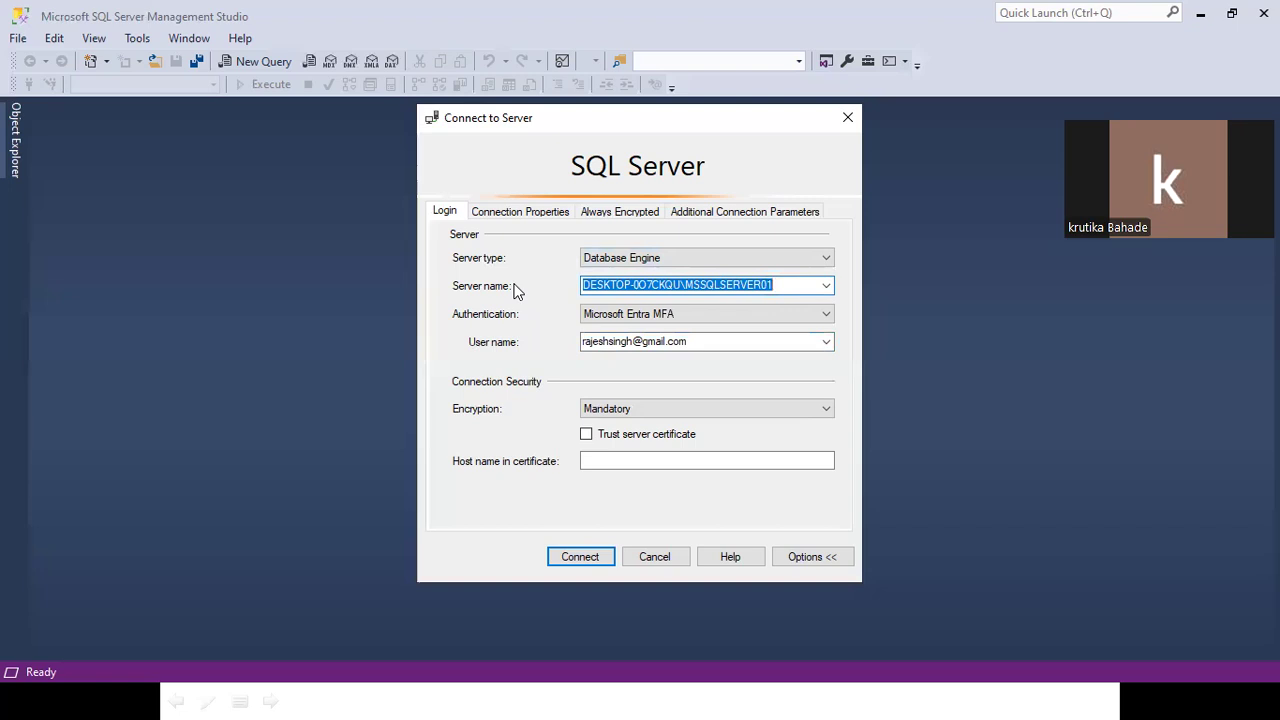
{"action": "left_click", "coordinate": [616, 436]}
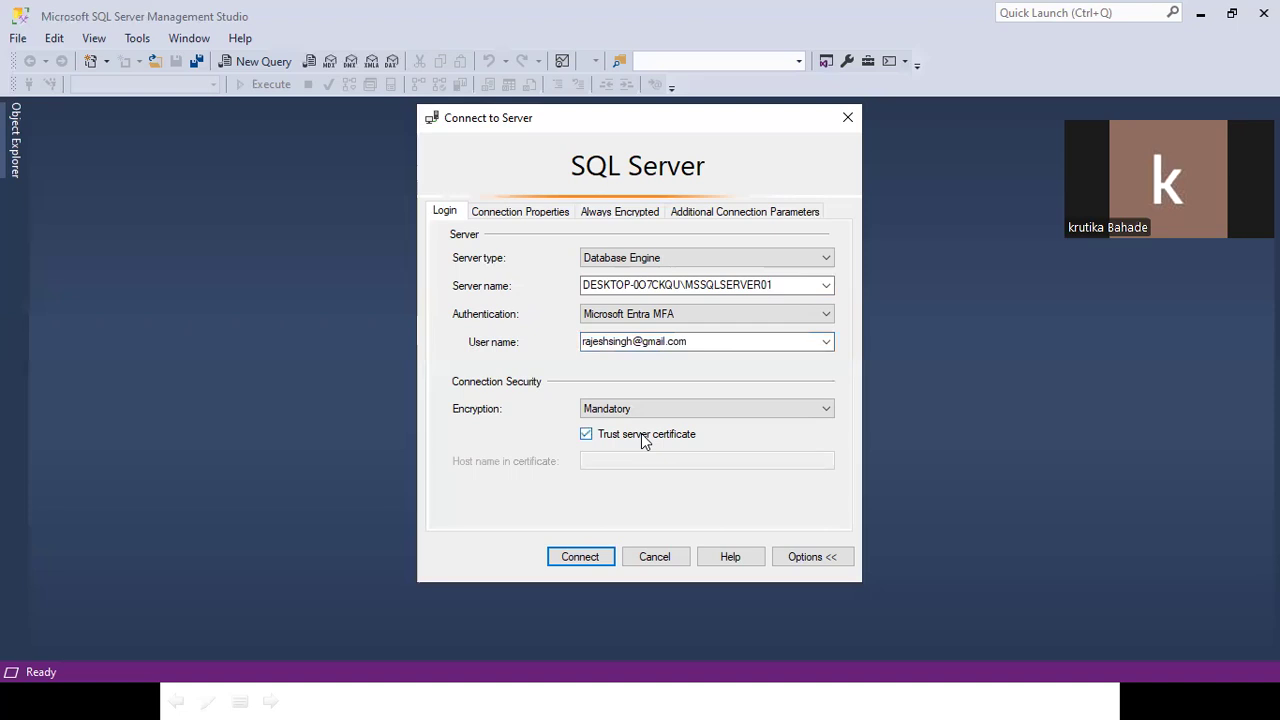
{"action": "left_click", "coordinate": [625, 409]}
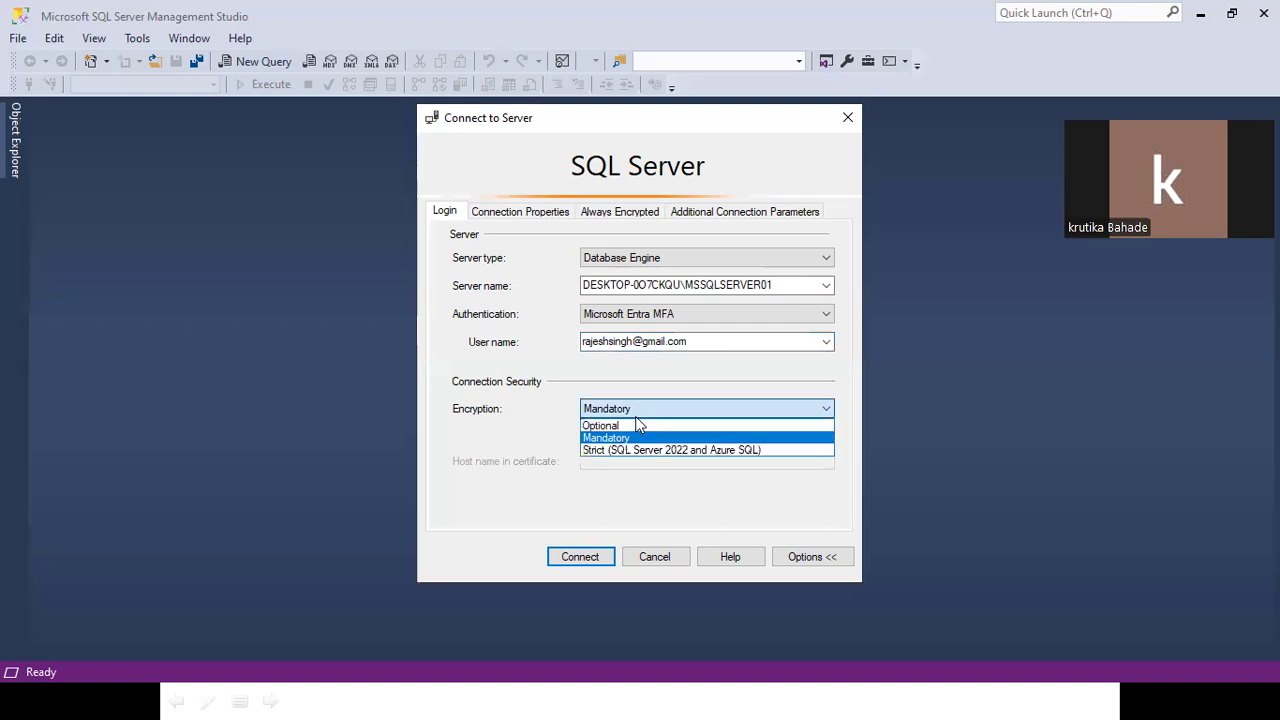
{"action": "left_click", "coordinate": [610, 426]}
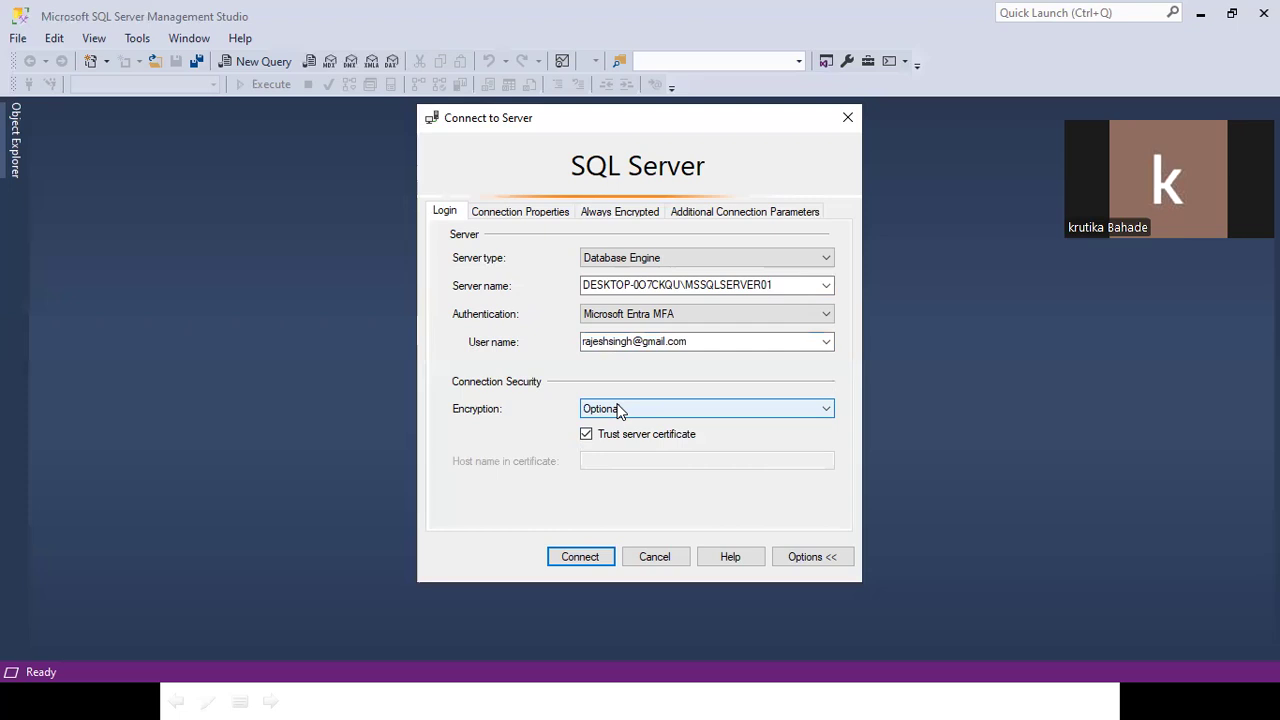
Cycle Authentication through Windows and SQL Server Authentication, ending back on Microsoft Entra MFA.
{"action": "left_click", "coordinate": [652, 315]}
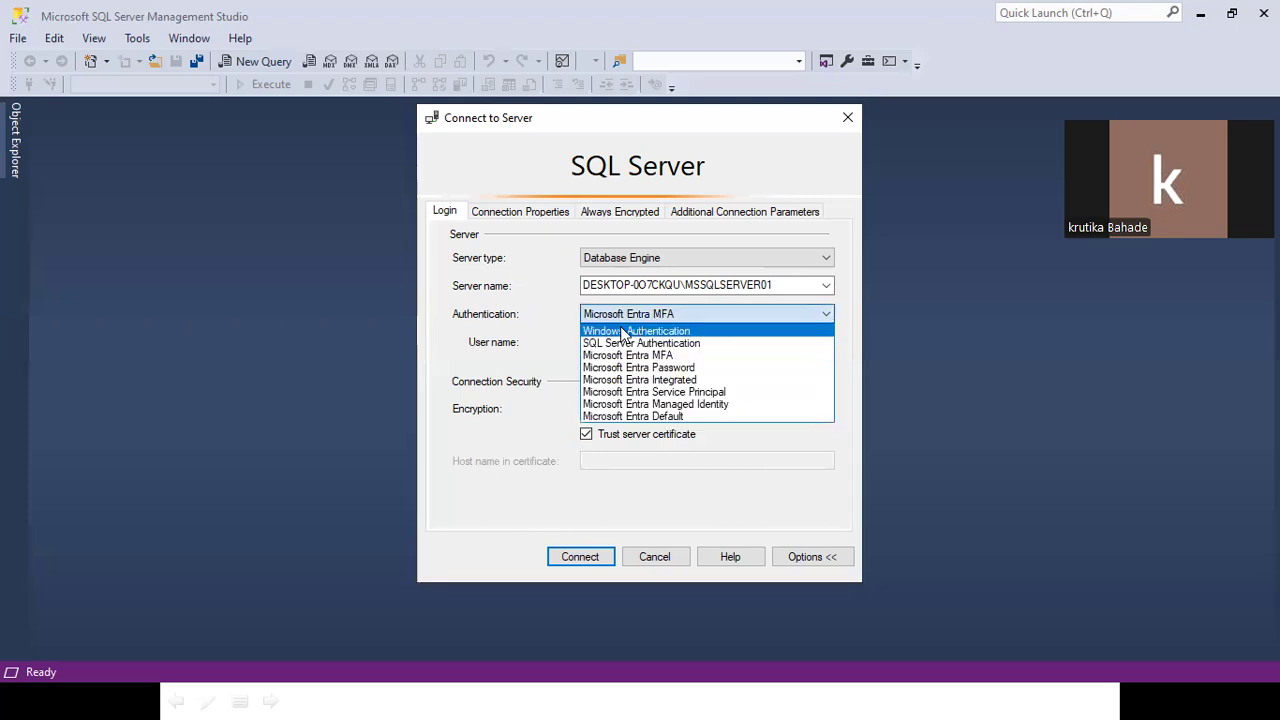
{"action": "left_click", "coordinate": [622, 333]}
{"action": "left_click", "coordinate": [626, 315]}
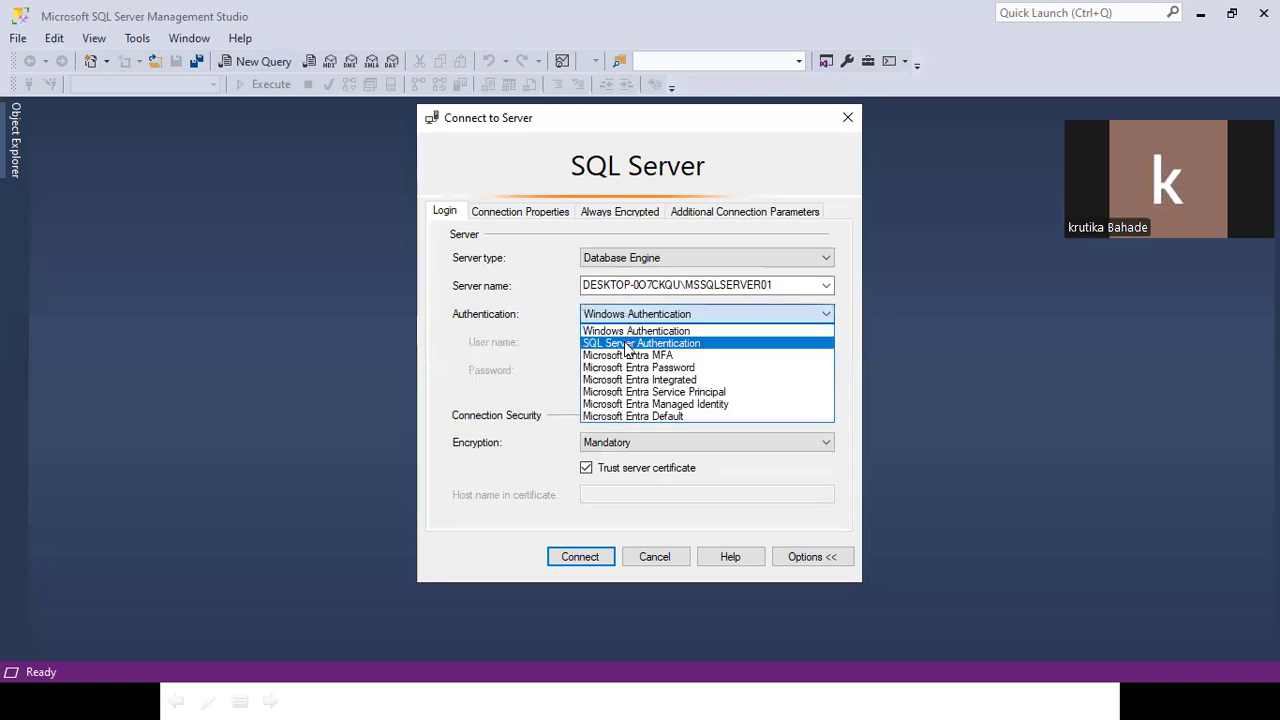
{"action": "left_click", "coordinate": [628, 343]}
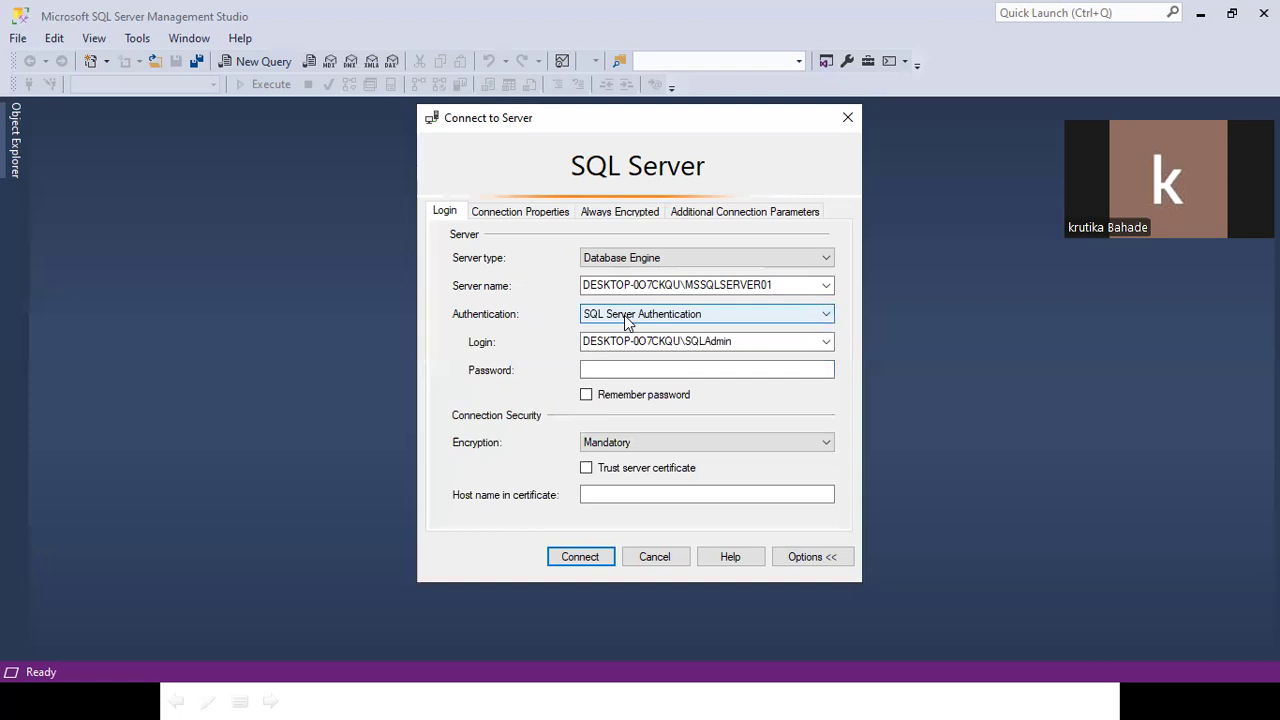
{"action": "left_click", "coordinate": [626, 318]}
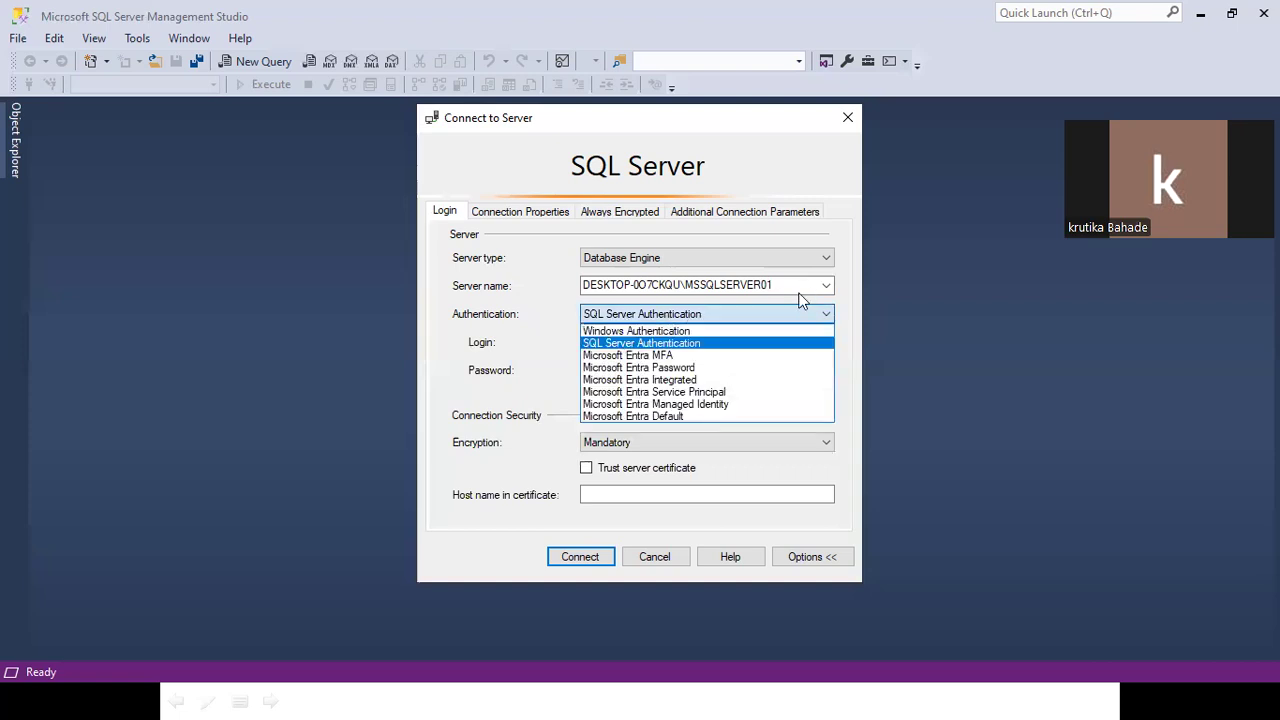
{"action": "left_click", "coordinate": [645, 351]}
{"action": "left_click", "coordinate": [698, 287]}
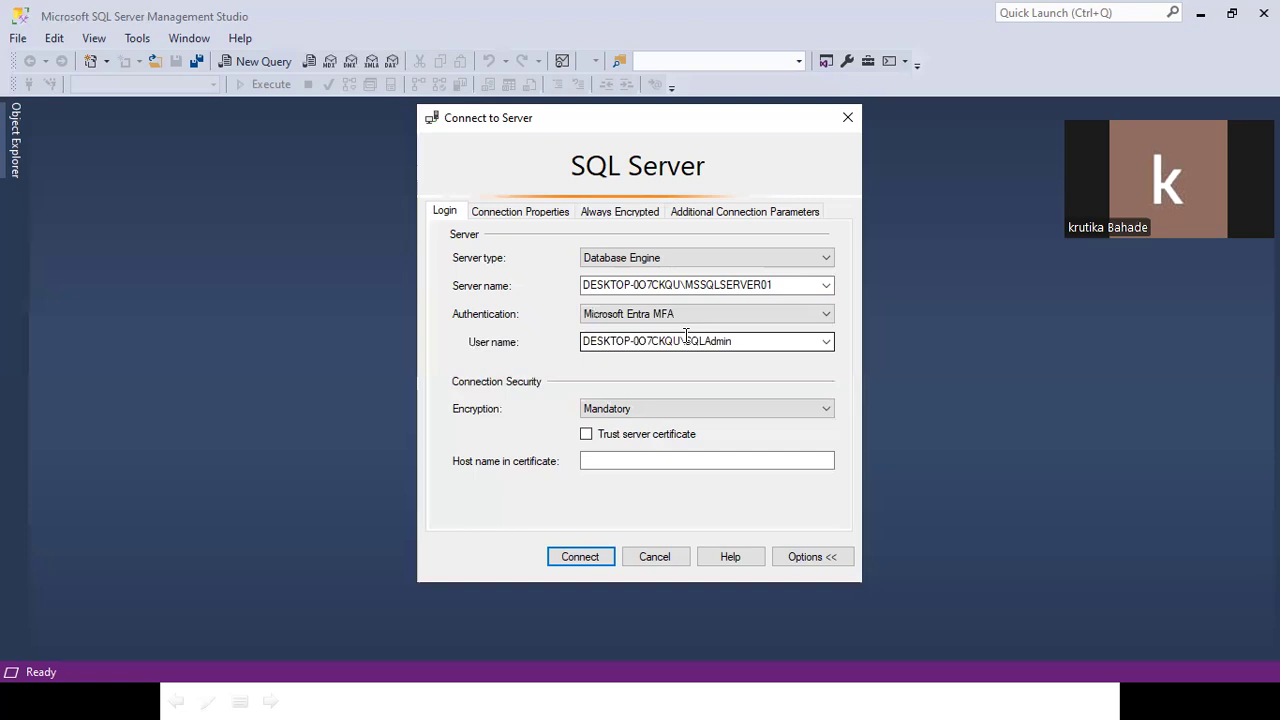
Keep Database Engine, switch to SQL Server Authentication, and enter login sa with its password.
{"action": "left_click", "coordinate": [644, 260]}
{"action": "left_click", "coordinate": [644, 262]}
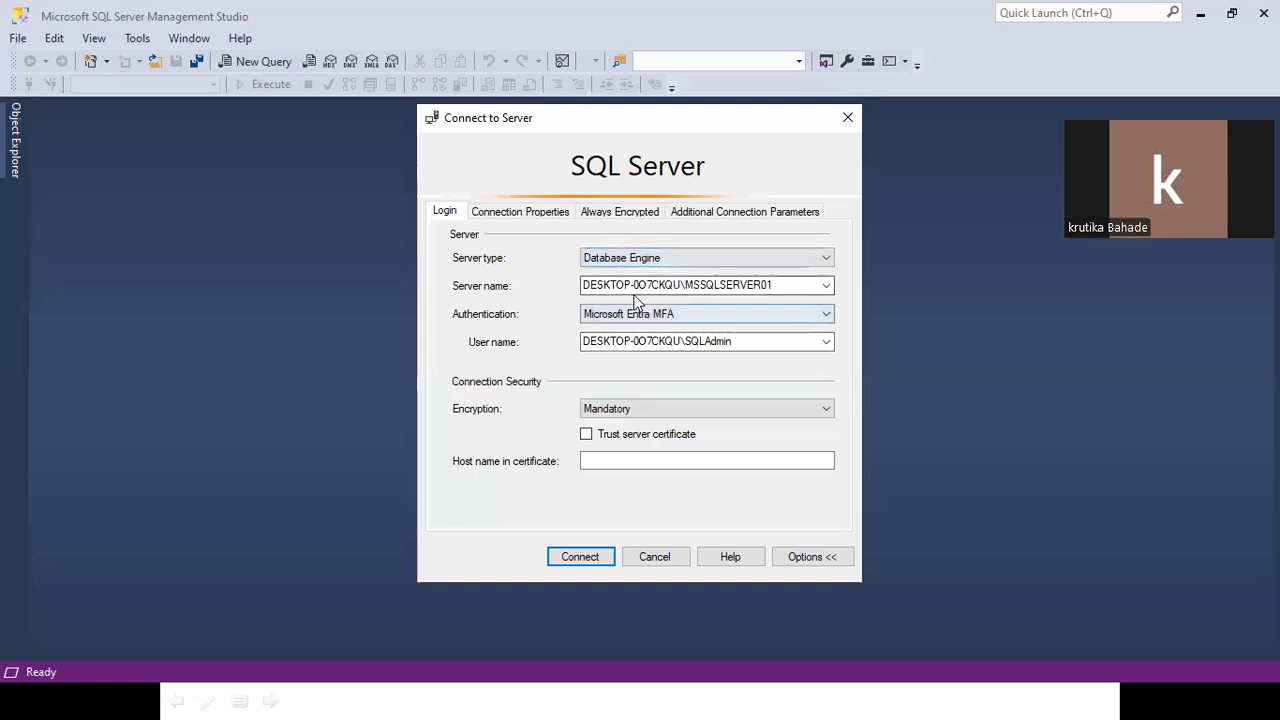
{"action": "left_click", "coordinate": [633, 316]}
{"action": "left_click", "coordinate": [627, 343]}
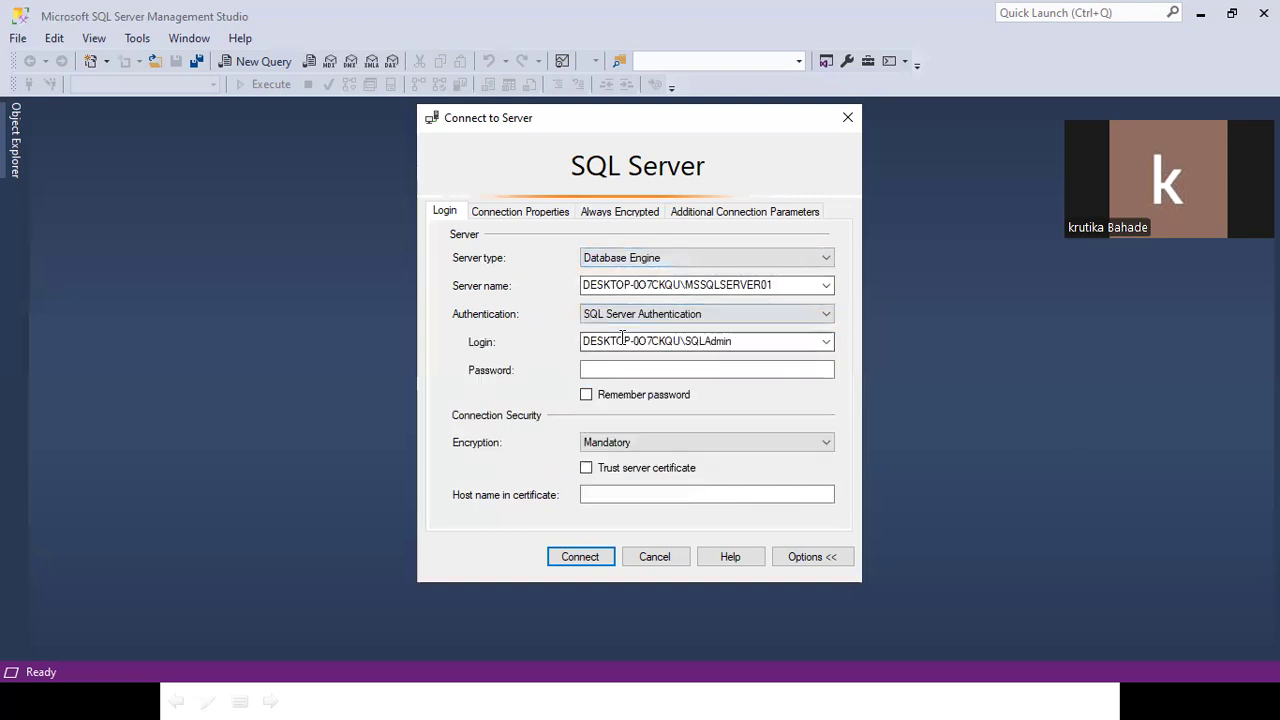
{"action": "left_click_drag", "start_coordinate": [746, 343], "coordinate": [520, 338]}
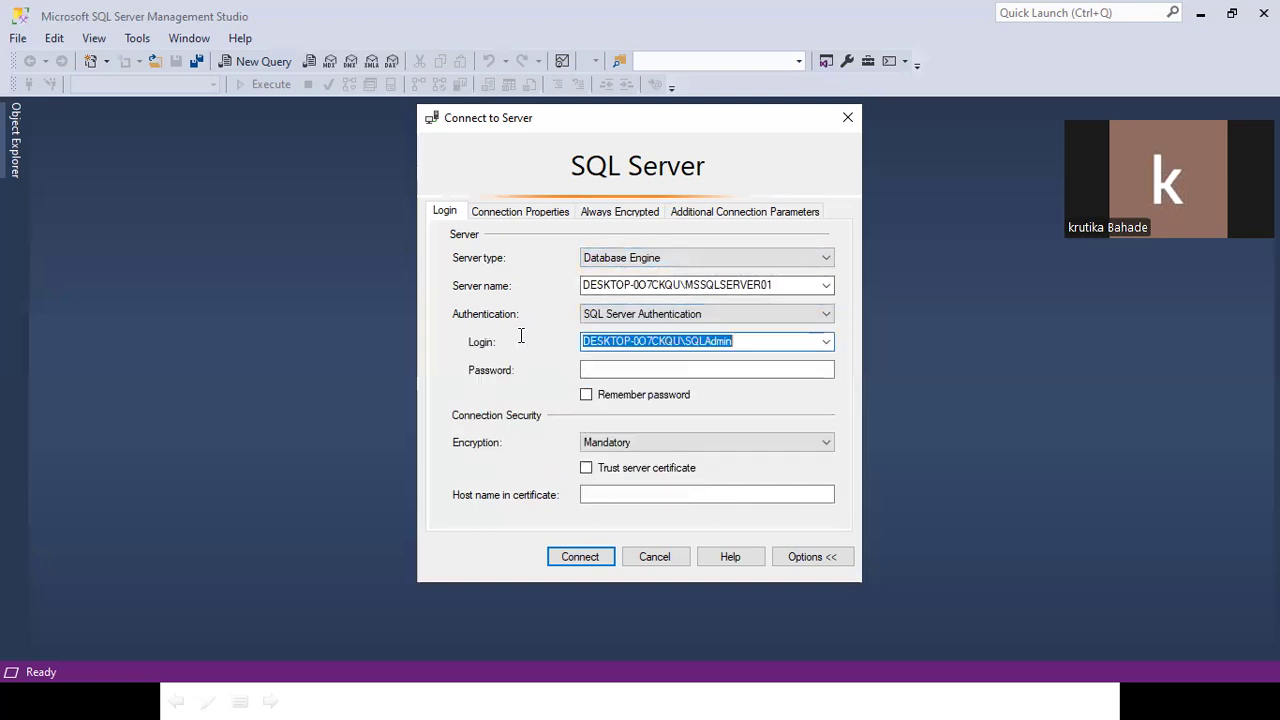
{"action": "type", "text": "sa"}
{"action": "left_click", "coordinate": [599, 371]}
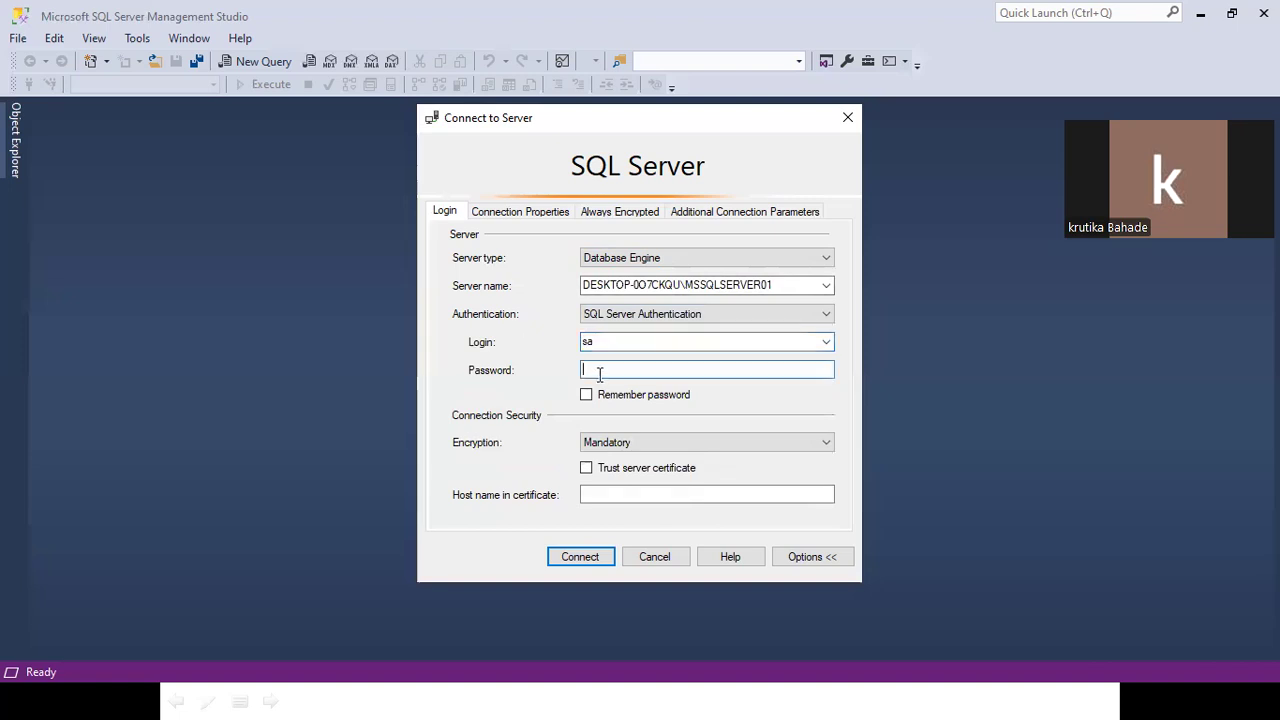
{"action": "type", "text": "*****"}
Copy the password into the Login field, then overwrite the login with a new name.
{"action": "left_click_drag", "start_coordinate": [643, 368], "coordinate": [531, 367]}
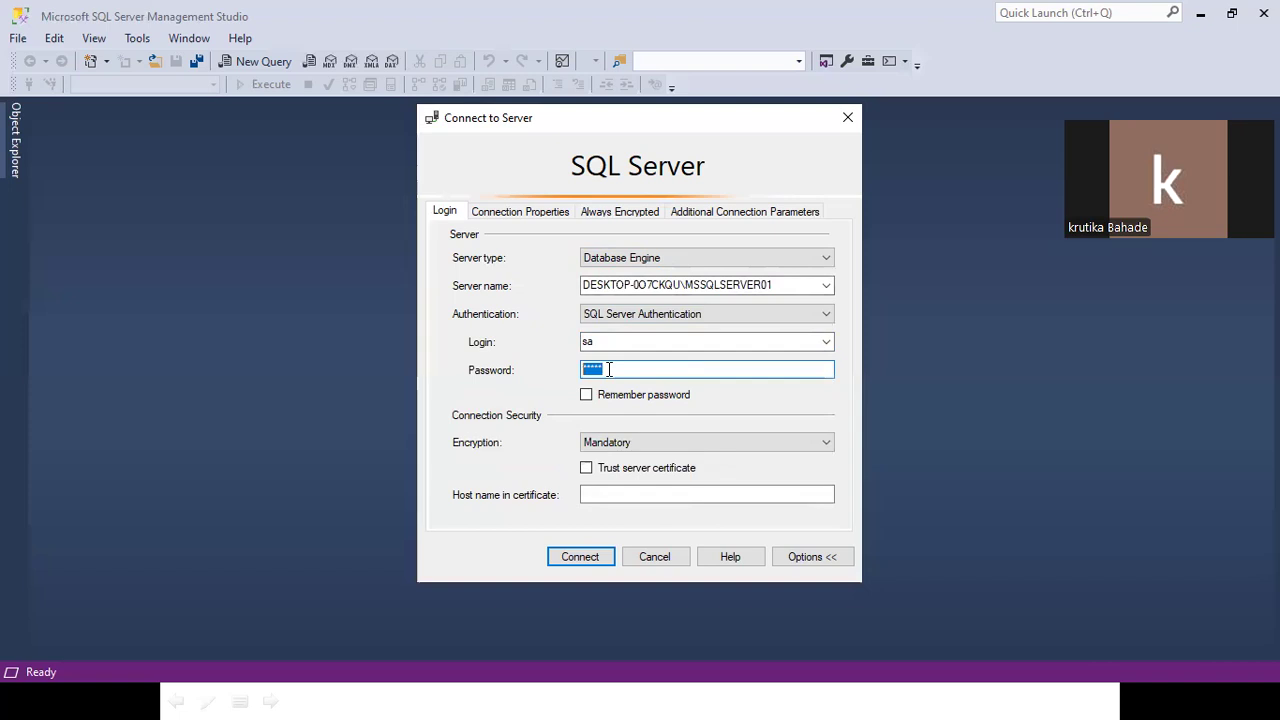
{"action": "key", "text": "ctrl+c"}
{"action": "left_click", "coordinate": [645, 349]}
{"action": "left_click", "coordinate": [645, 349]}
{"action": "key", "text": "ctrl+v"}
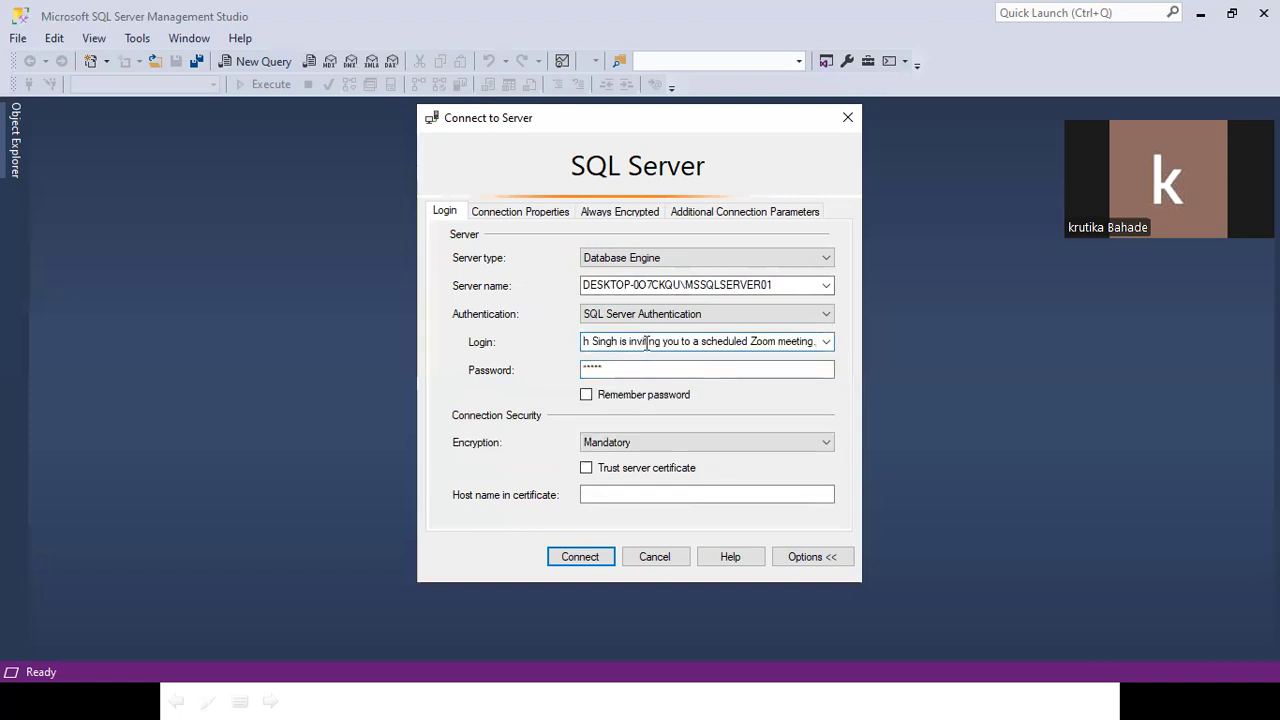
{"action": "key", "text": "ctrl+a"}
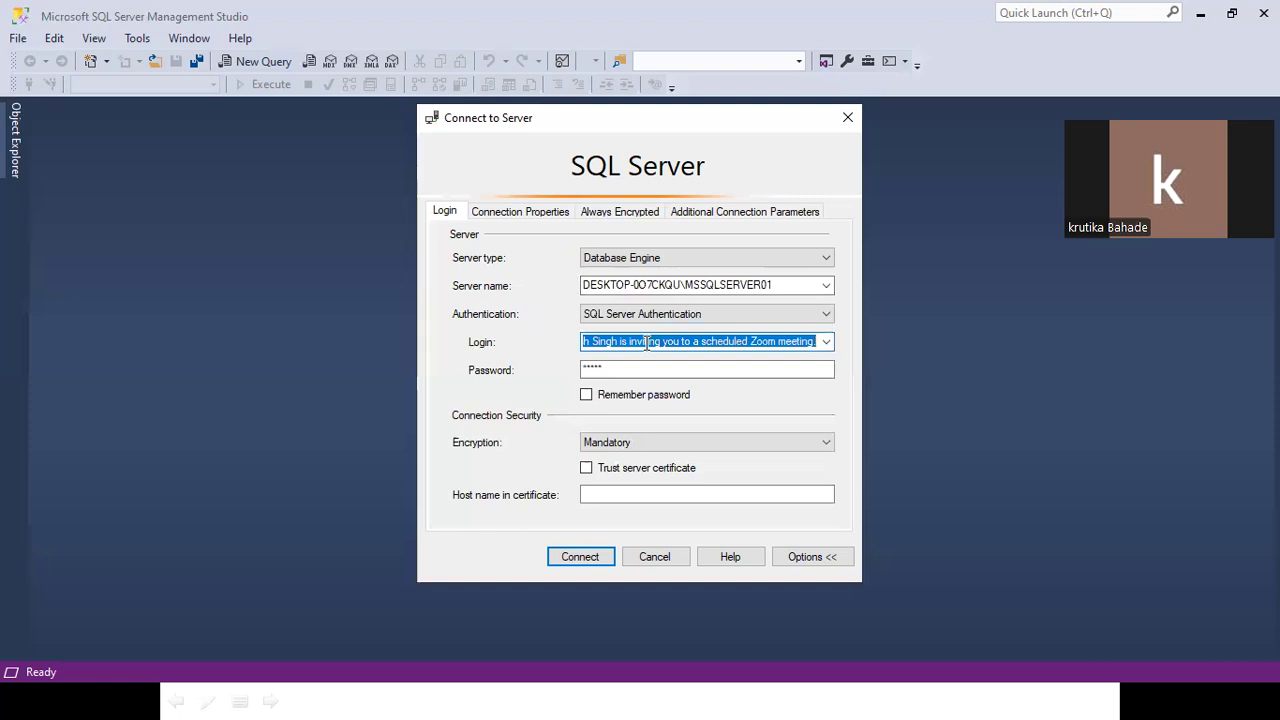
{"action": "type", "text": "India"}
{"action": "key", "text": "Tab"}
{"action": "key", "text": "shift+Tab"}
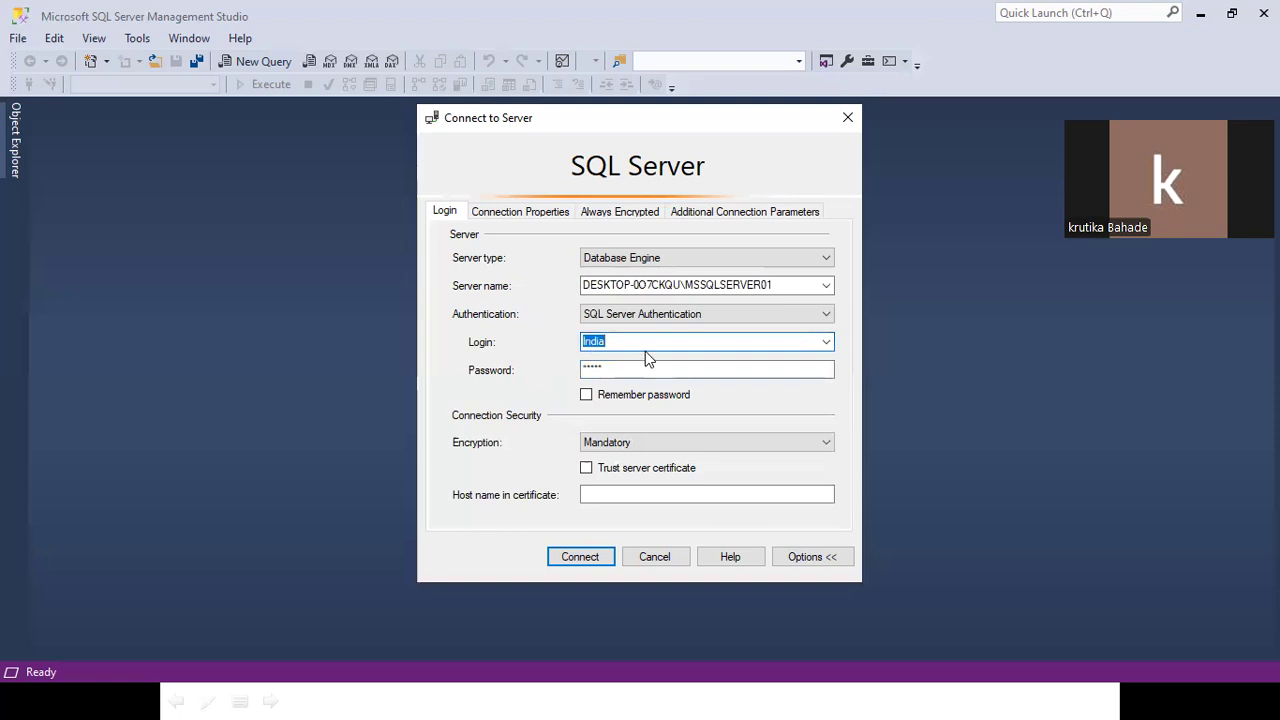
{"action": "key", "text": "Tab"}
{"action": "key", "text": "End"}
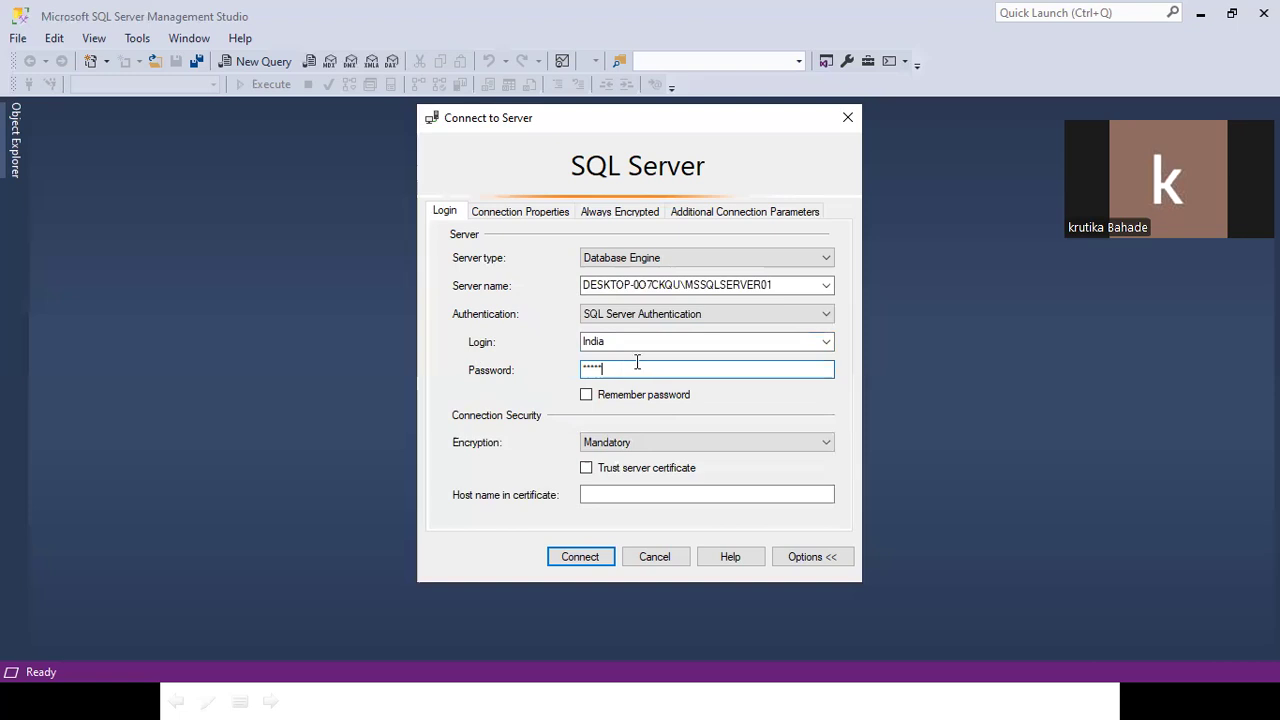
Keep SQL Server Authentication and the existing login, with encryption left Mandatory, then show the Encryption choices.
{"action": "left_click", "coordinate": [648, 316]}
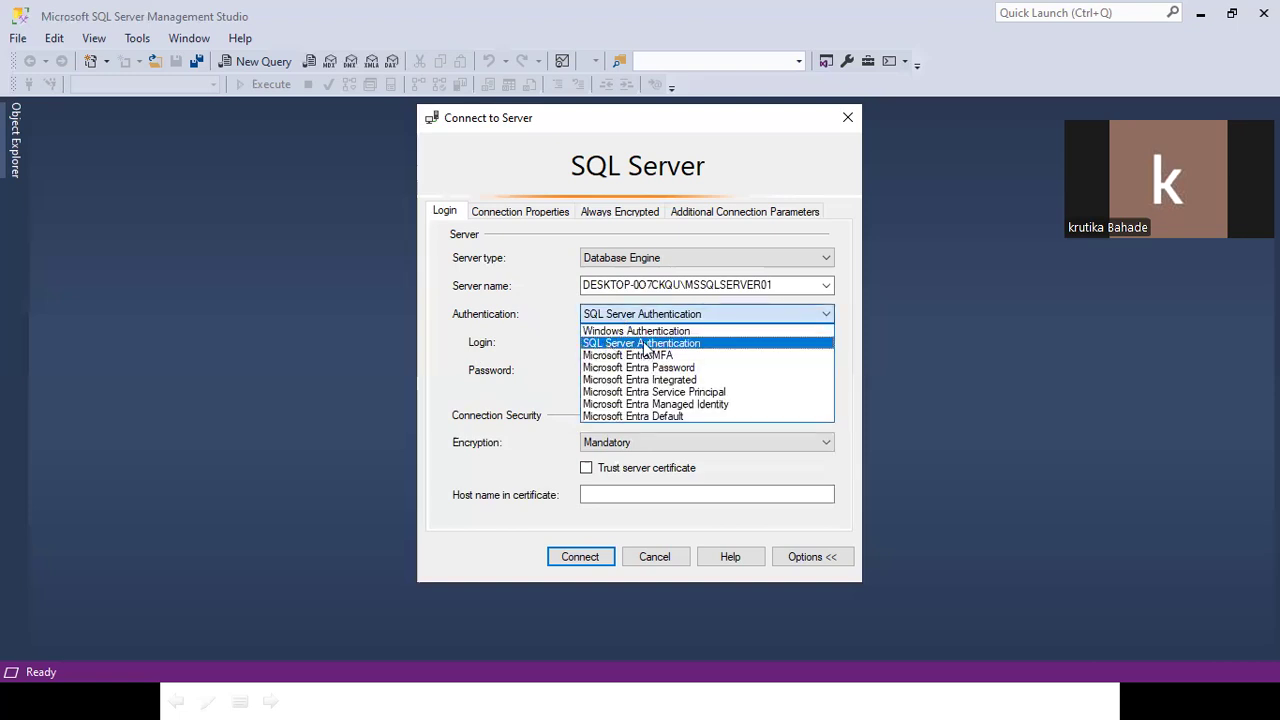
{"action": "left_click", "coordinate": [626, 445]}
{"action": "left_click", "coordinate": [626, 446]}
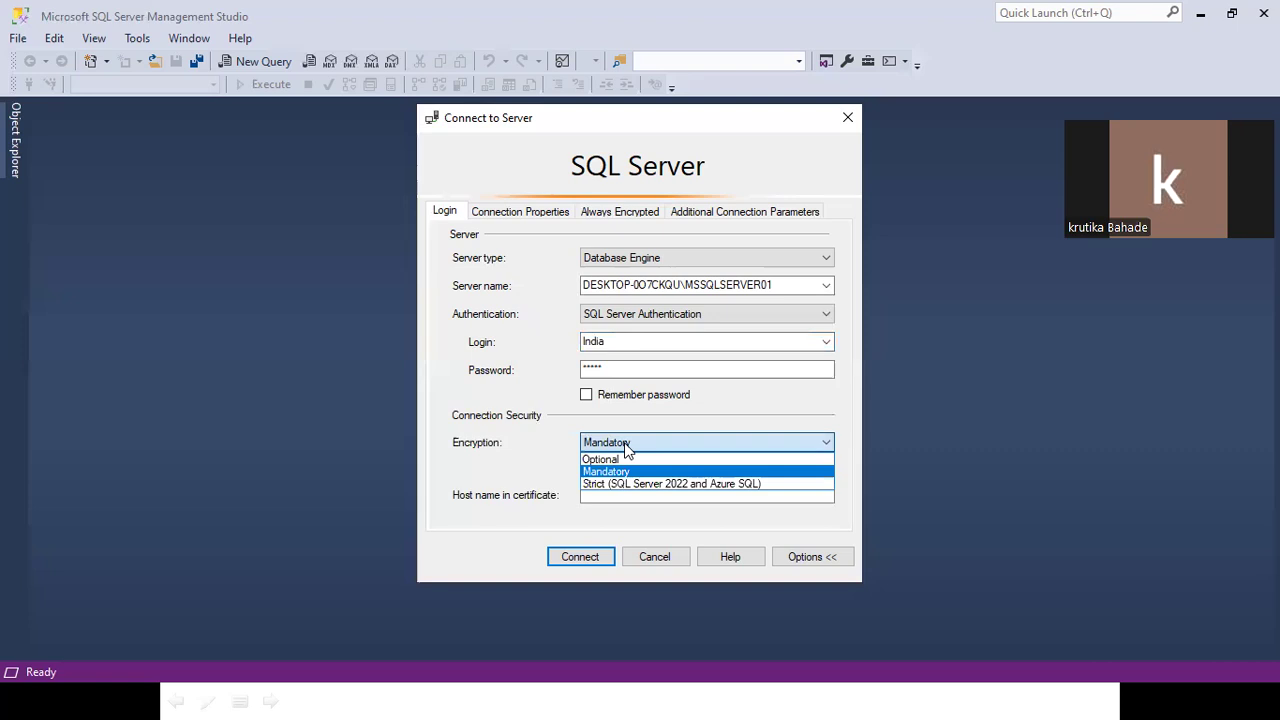
{"action": "left_click", "coordinate": [640, 324]}
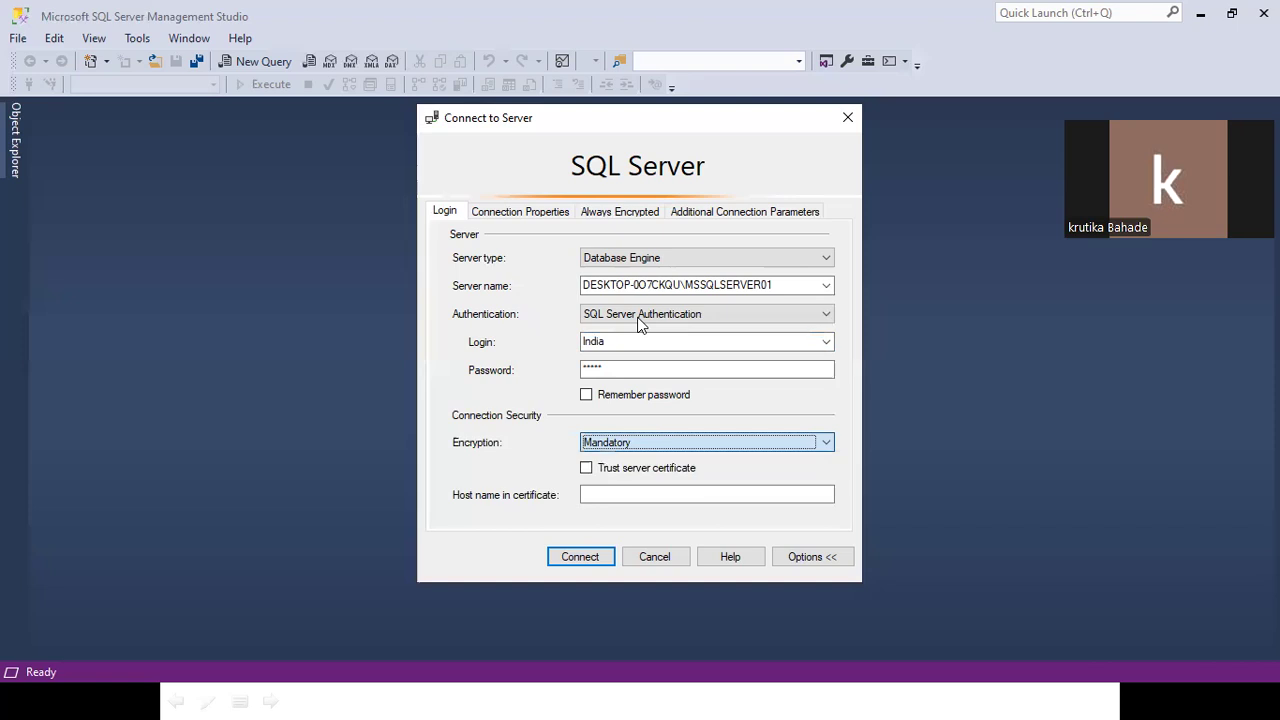
{"action": "left_click", "coordinate": [640, 323]}
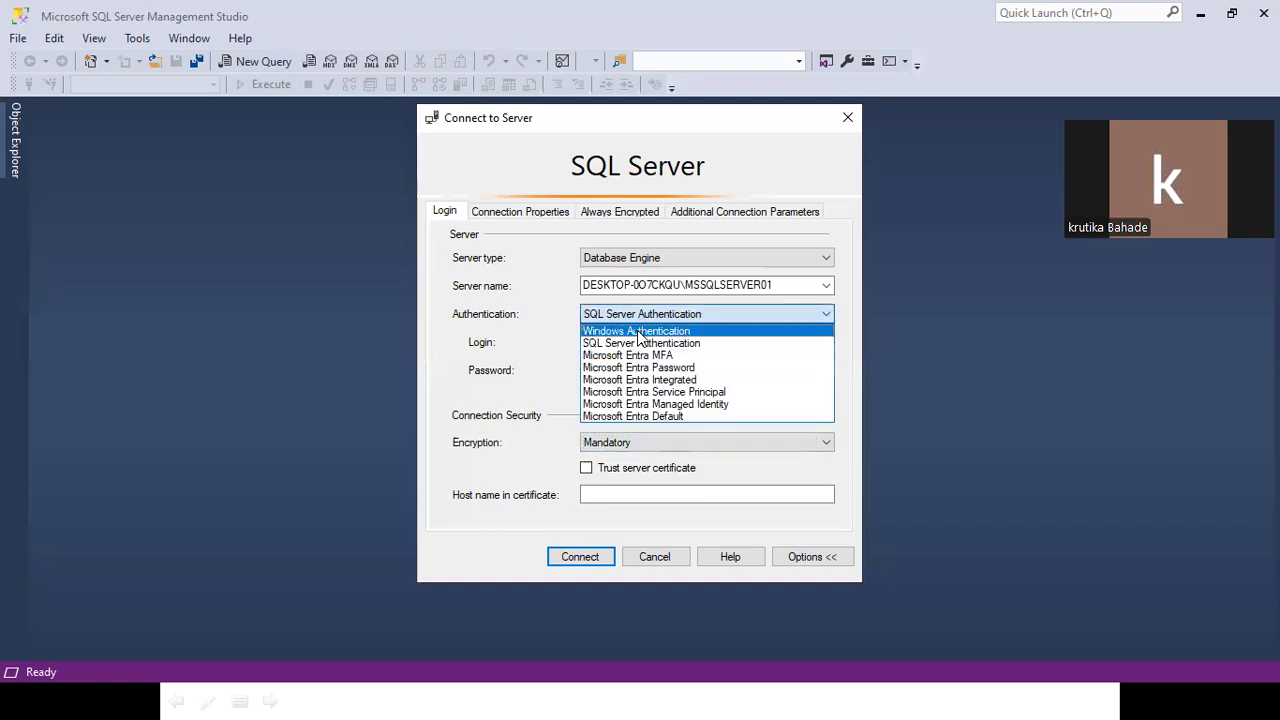
{"action": "left_click", "coordinate": [636, 343]}
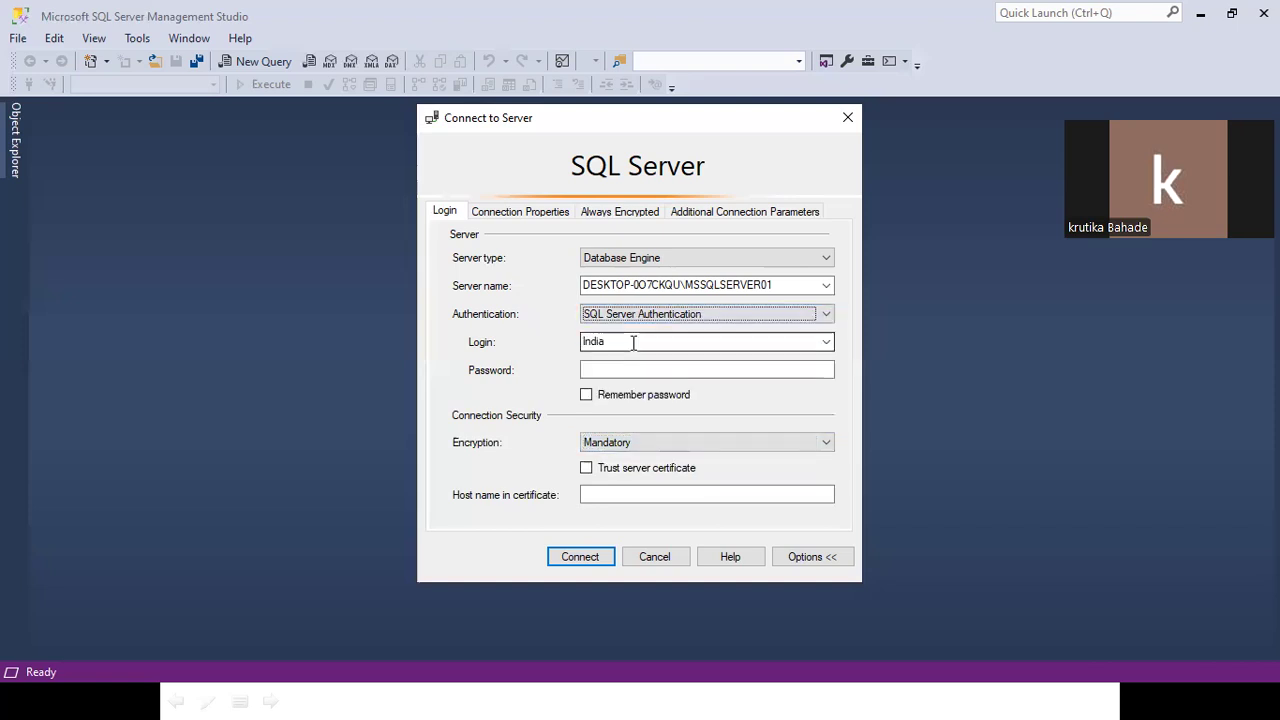
{"action": "left_click", "coordinate": [828, 344]}
{"action": "left_click", "coordinate": [611, 345]}
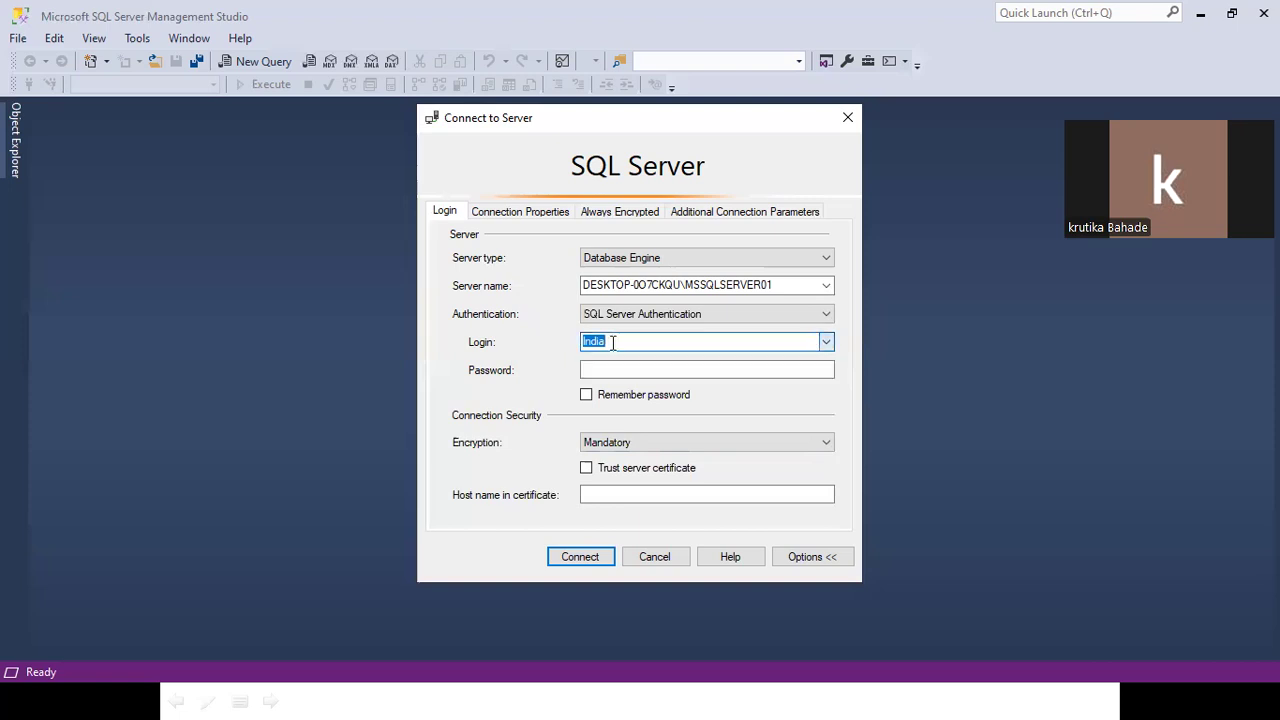
{"action": "left_click", "coordinate": [650, 446]}
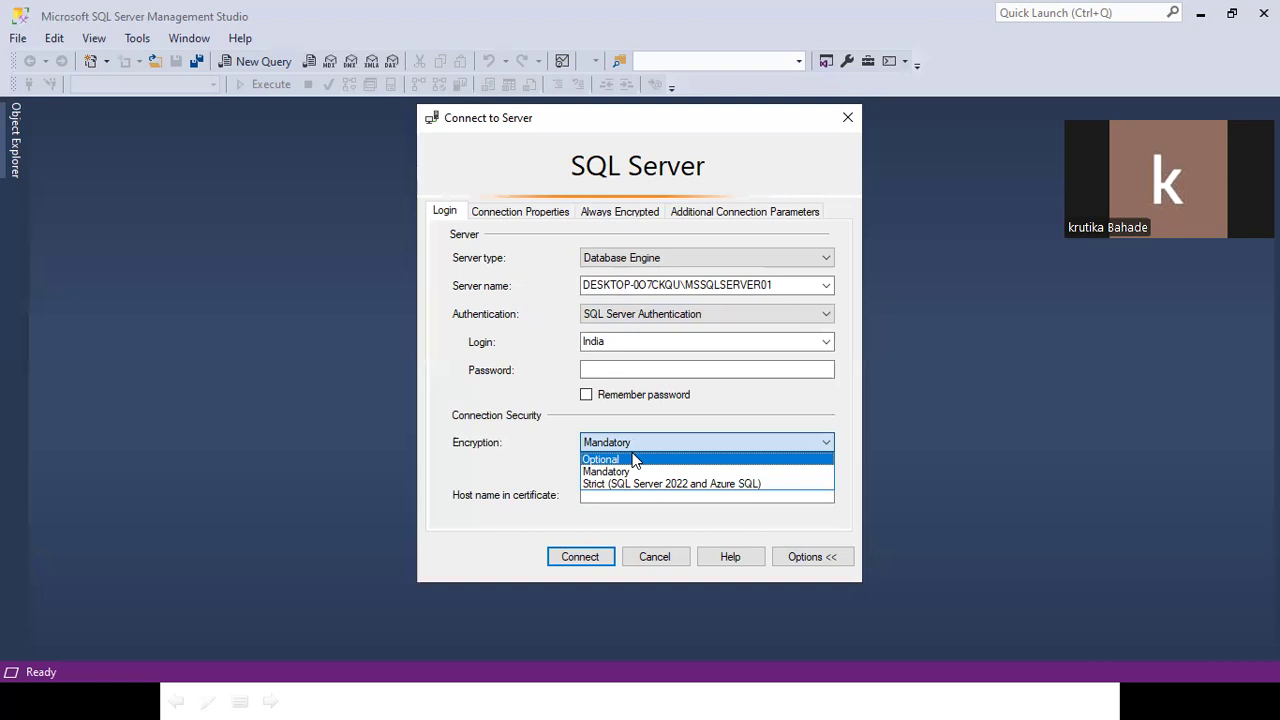
Set connection encryption to Optional, select the server name, and switch to the desktop.
{"action": "left_click", "coordinate": [634, 459]}
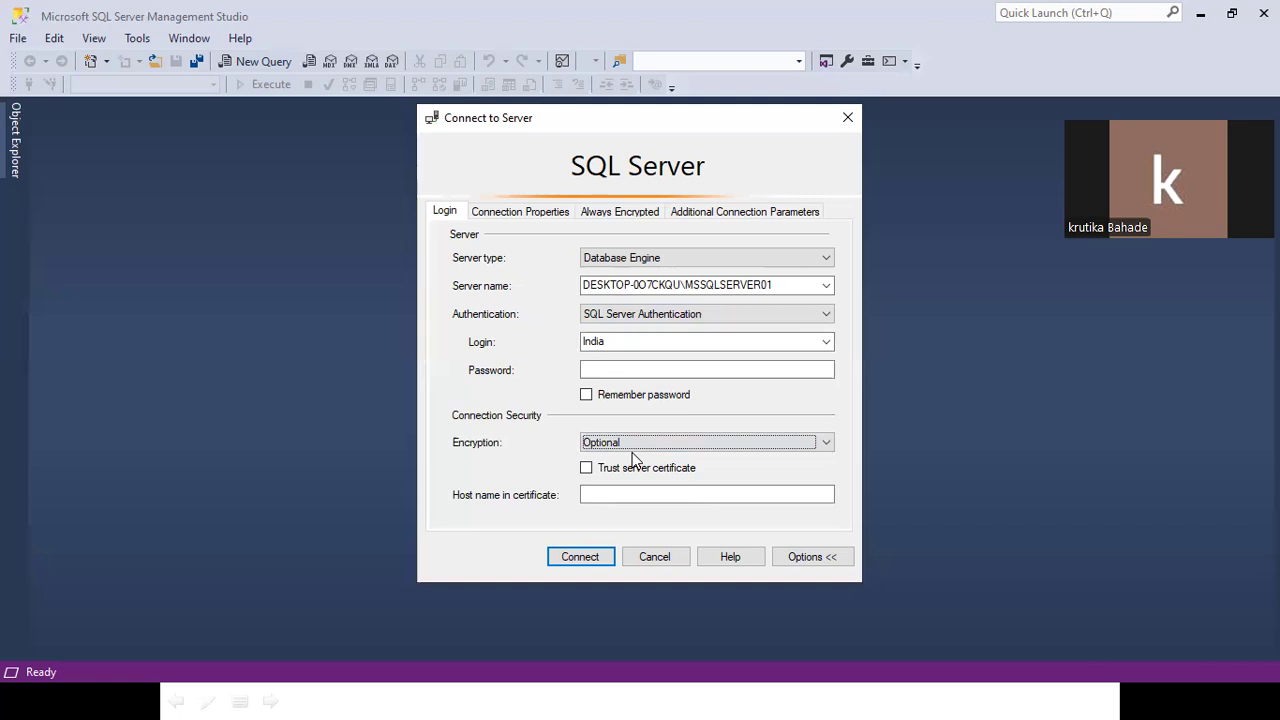
{"action": "left_click", "coordinate": [630, 440]}
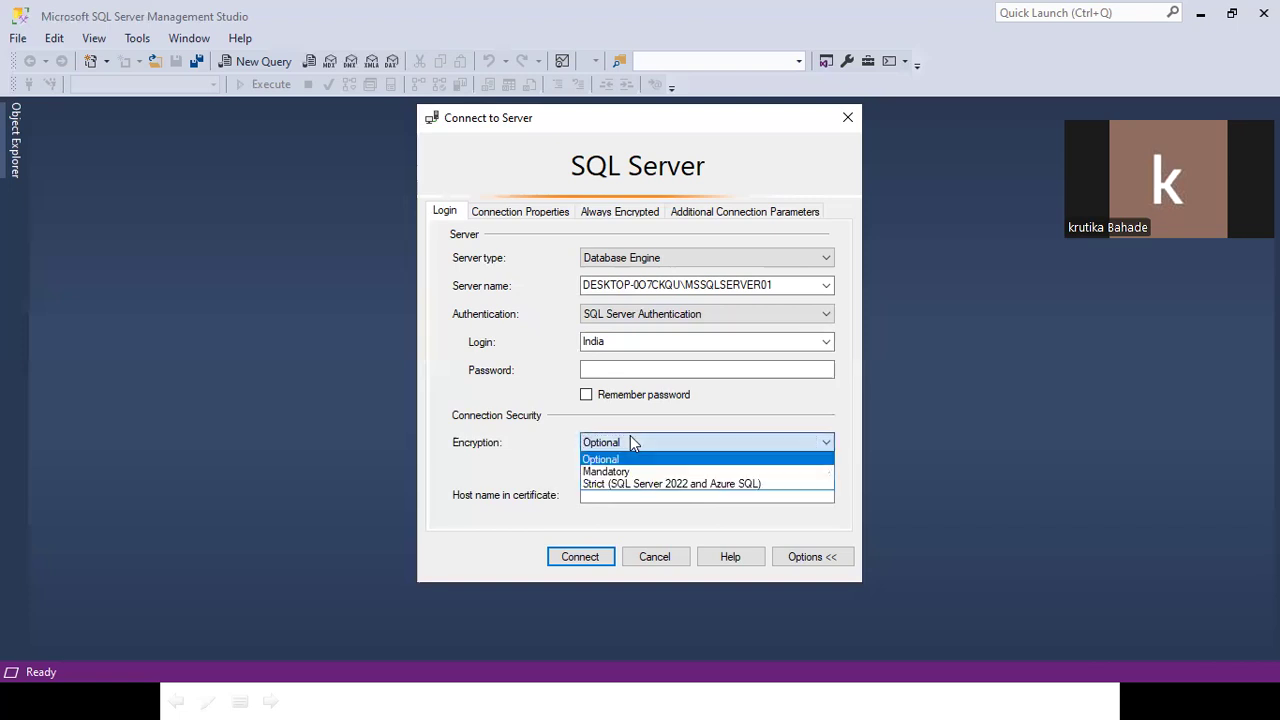
{"action": "left_click", "coordinate": [630, 442]}
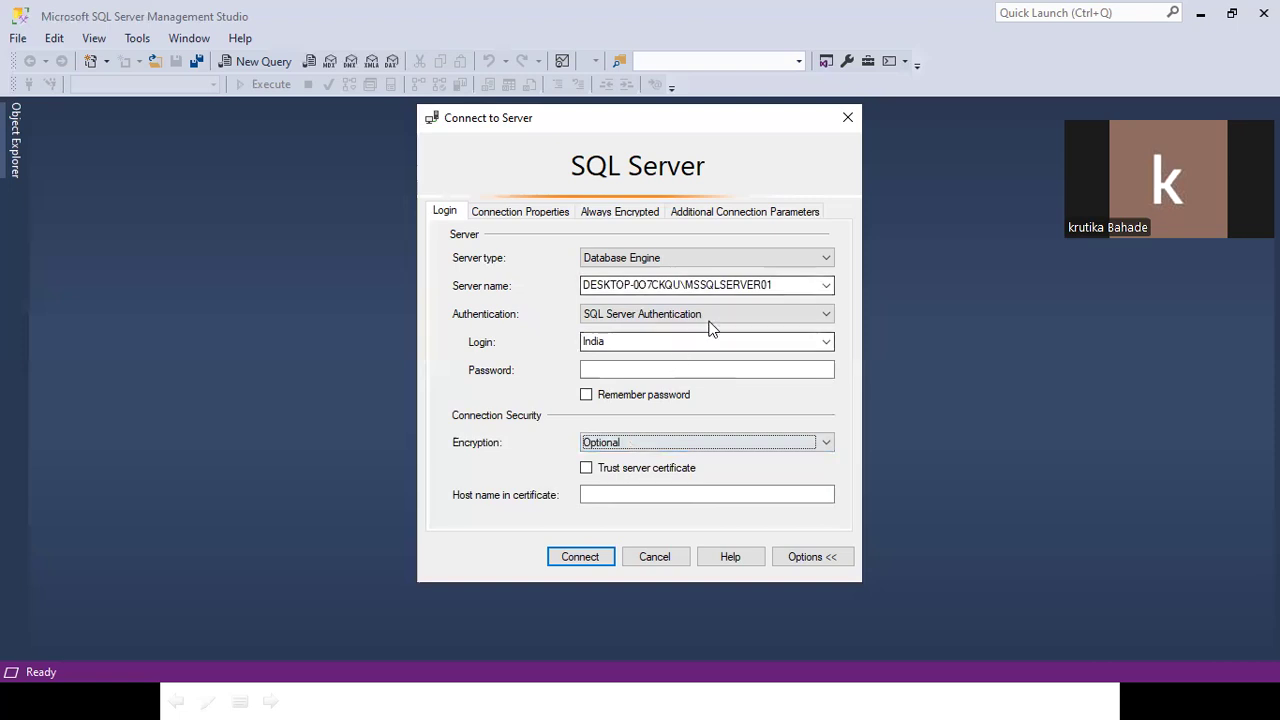
{"action": "left_click_drag", "start_coordinate": [788, 284], "coordinate": [502, 283]}
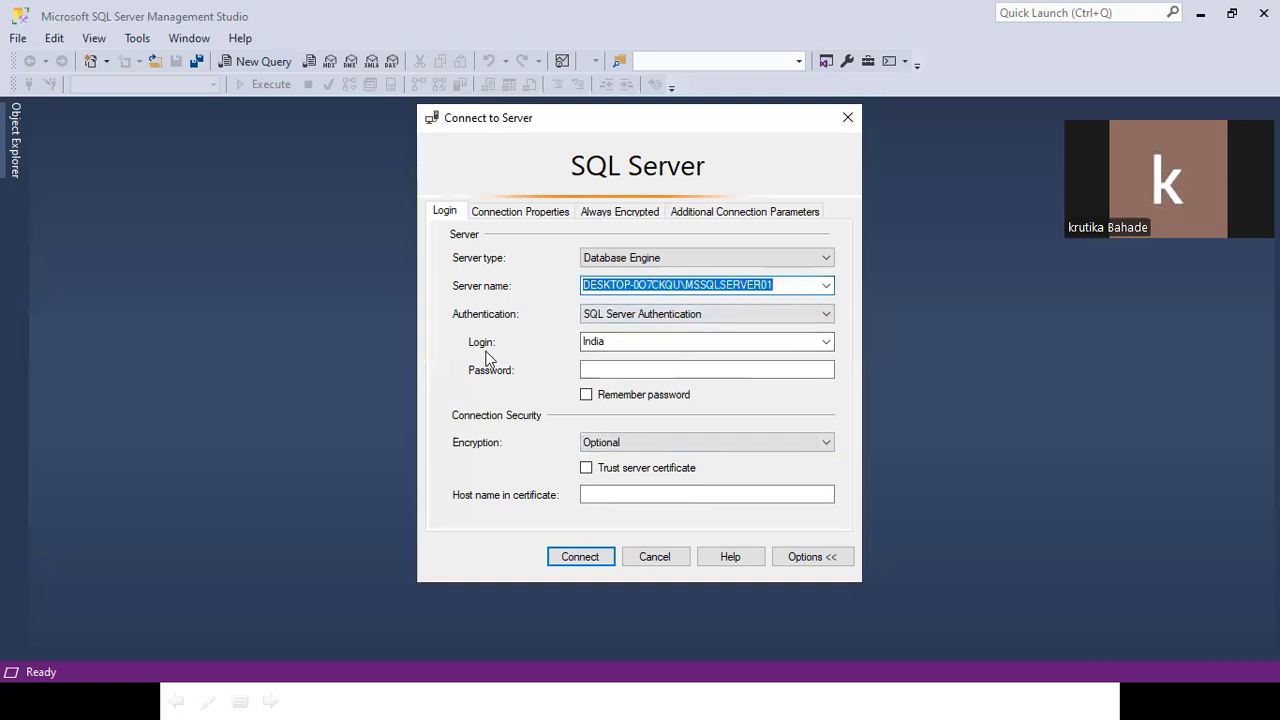
{"action": "key", "text": "super+d"}
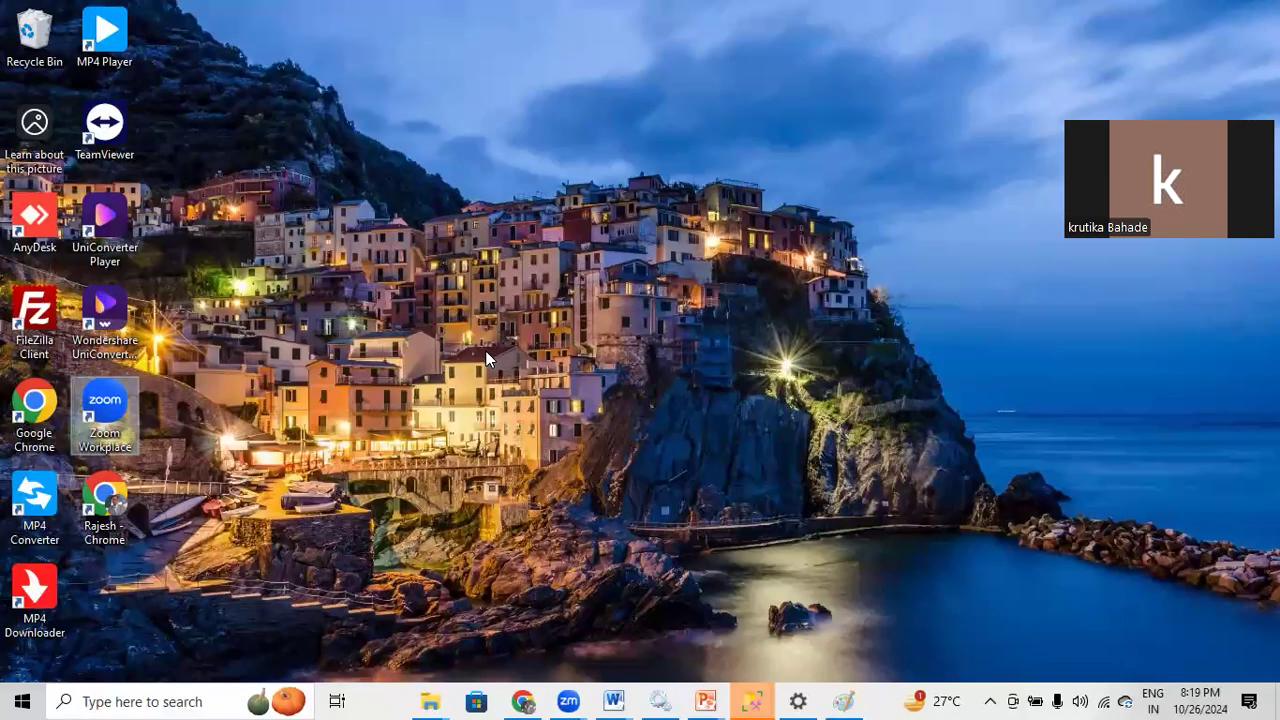
Launch the Services console from a Windows search for 'service'.
{"action": "key", "text": "super+d"}
{"action": "key", "text": "super"}
{"action": "type", "text": "service"}
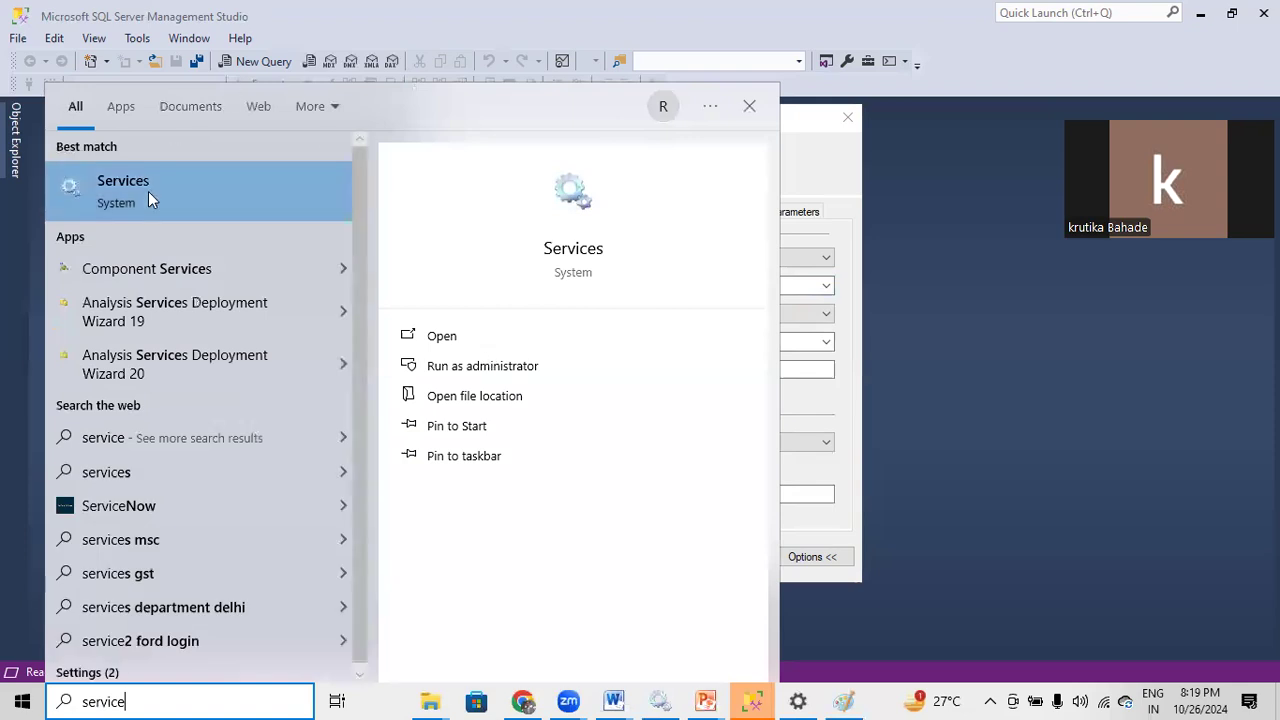
{"action": "left_click", "coordinate": [150, 192]}
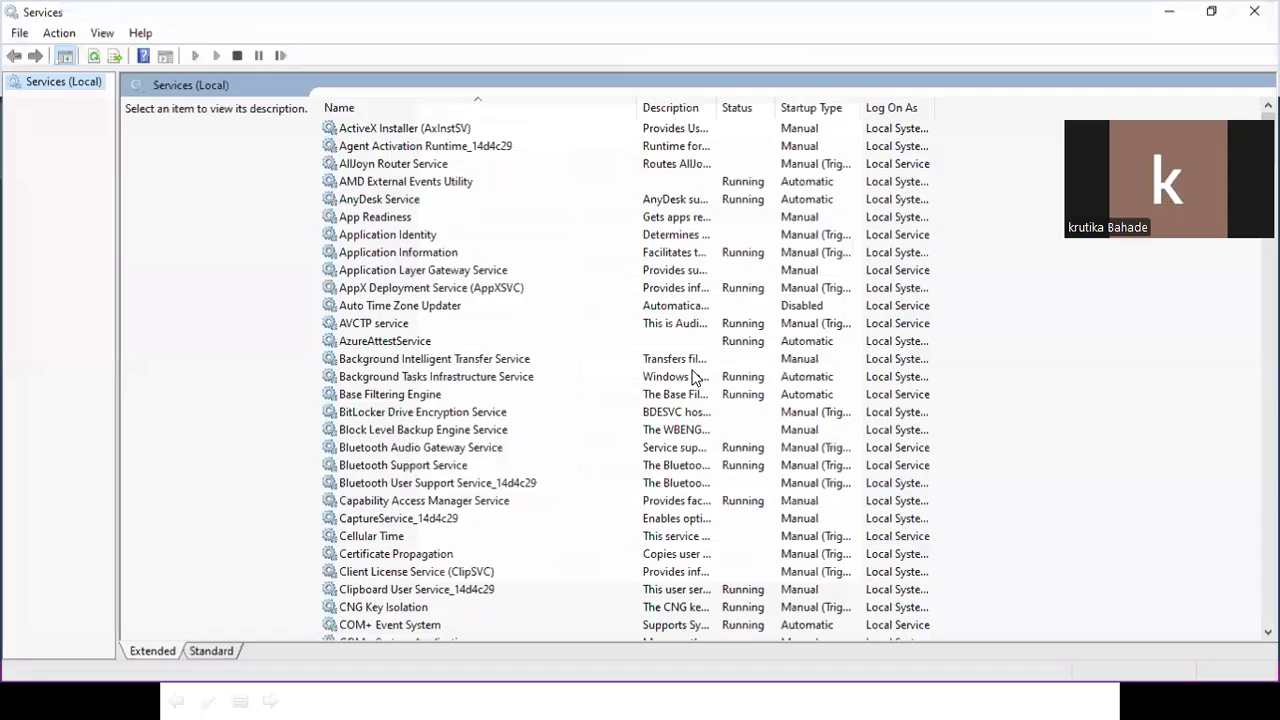
Check the MSSQLSERVER01 and MSSQLSERVER02 SQL Server services are running, then go to Chrome.
{"action": "left_click", "coordinate": [428, 273]}
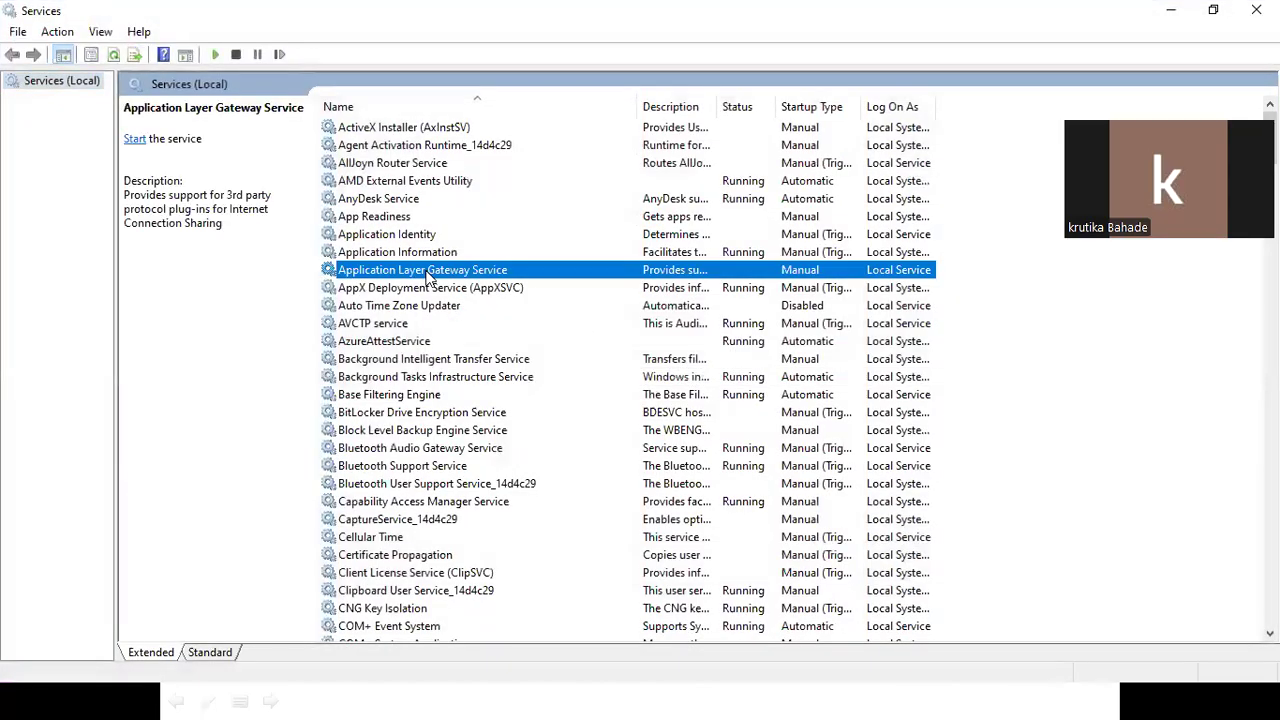
{"action": "type", "text": "sql"}
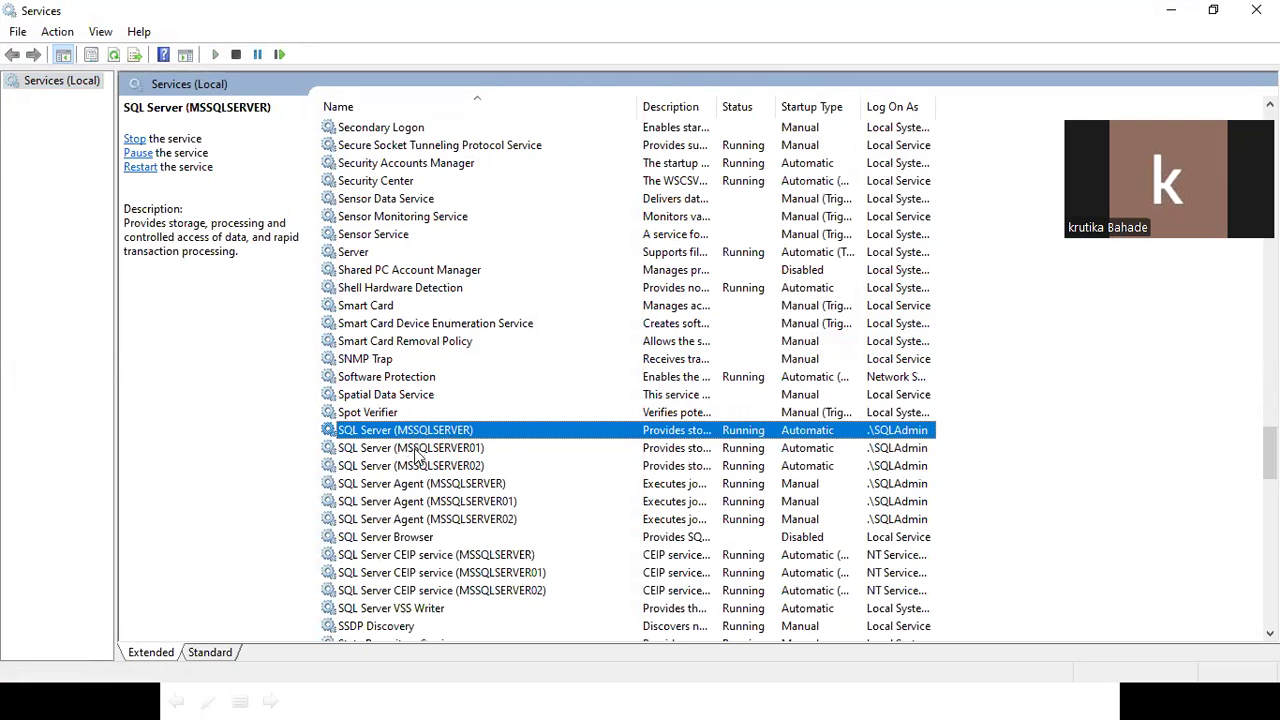
{"action": "left_click", "coordinate": [417, 450]}
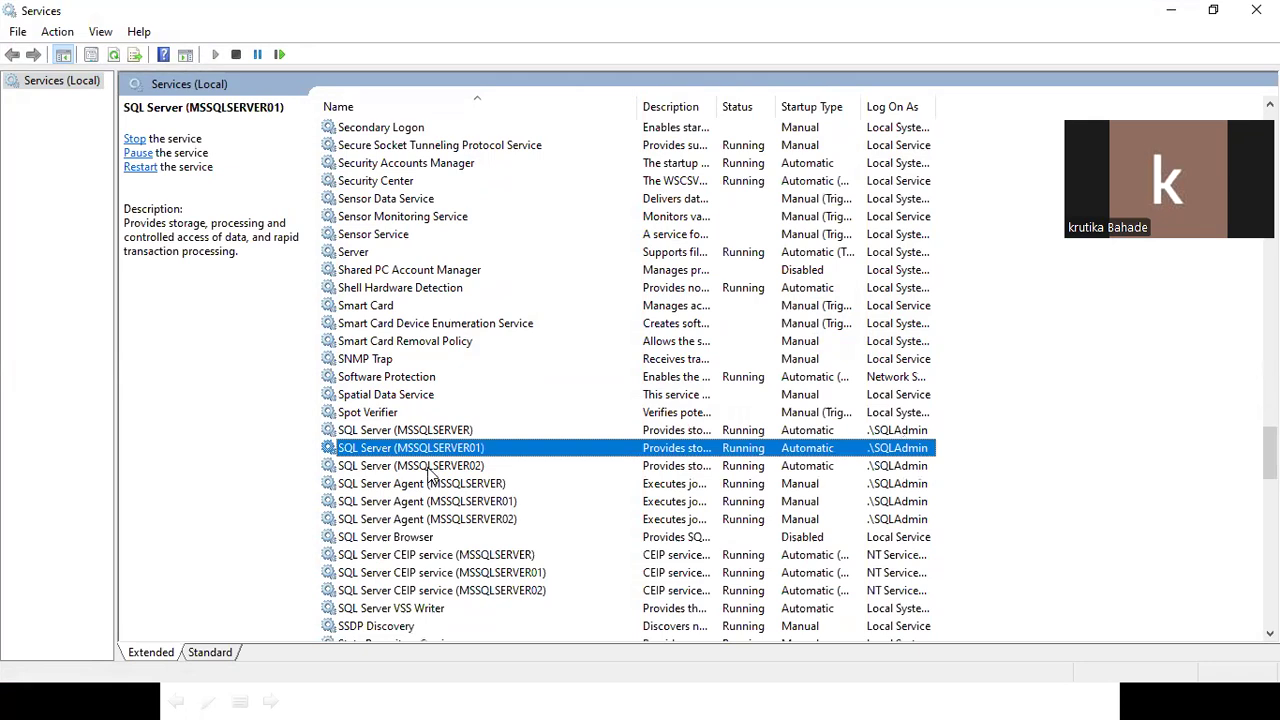
{"action": "left_click", "coordinate": [430, 468]}
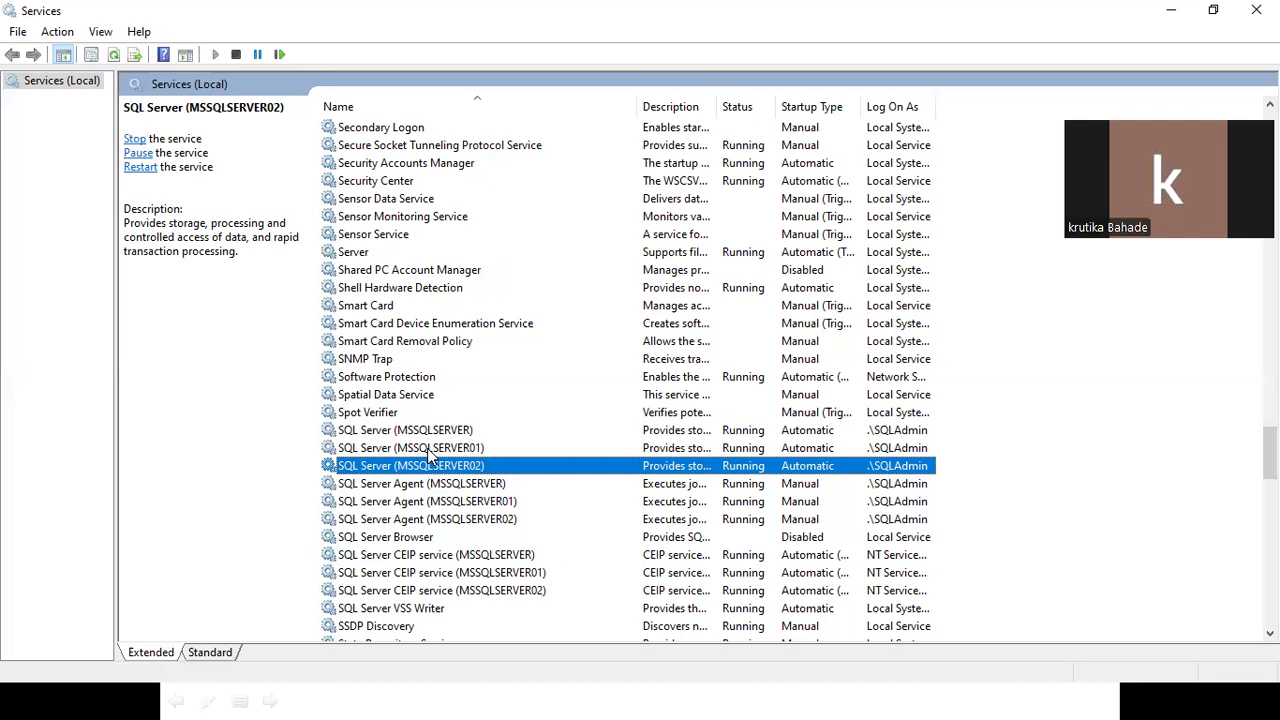
{"action": "key", "text": "alt+Tab"}
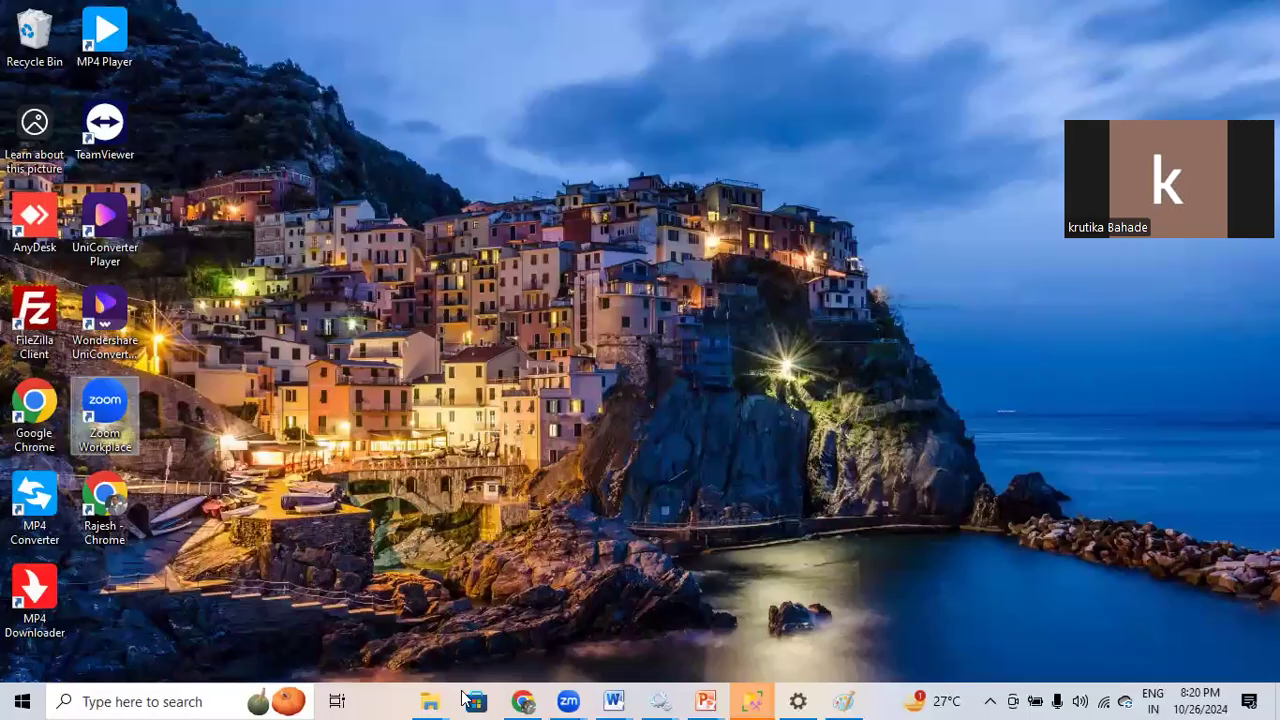
{"action": "left_click", "coordinate": [520, 700]}
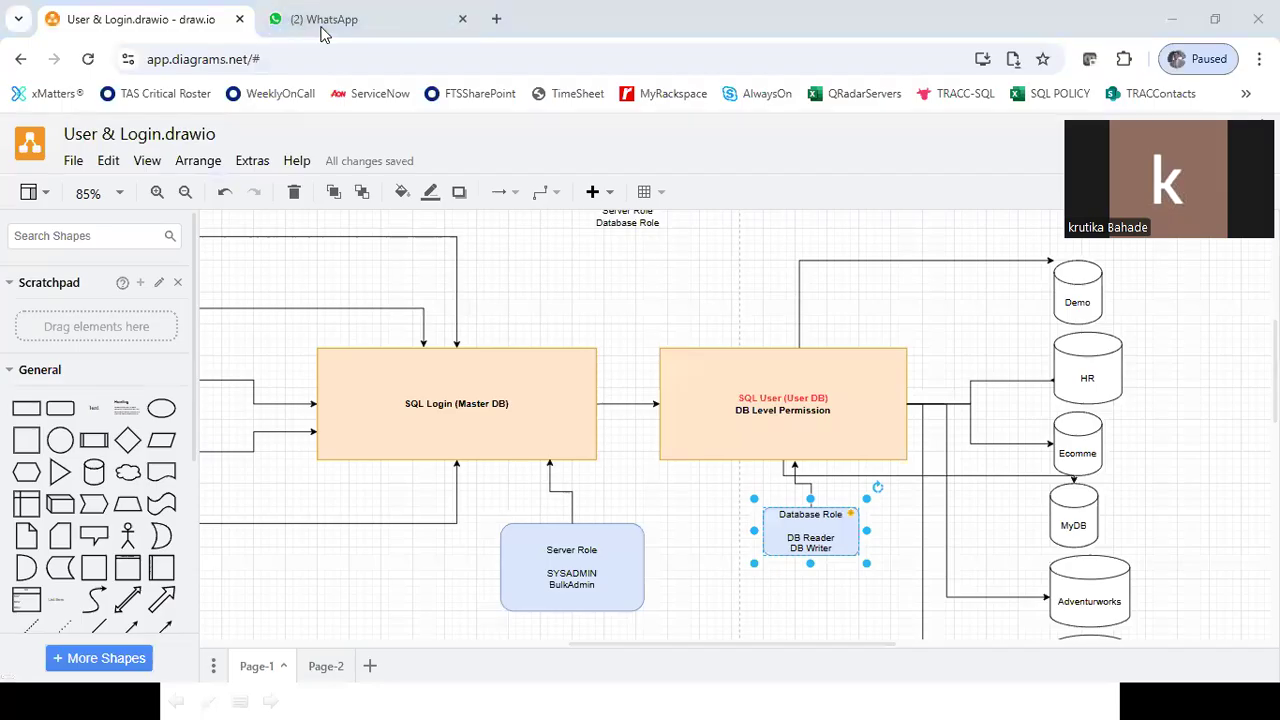
In a new tab, search for 'SSMS Client', replacing the mistyped 'SQL Server cliner'.
{"action": "left_click", "coordinate": [496, 19]}
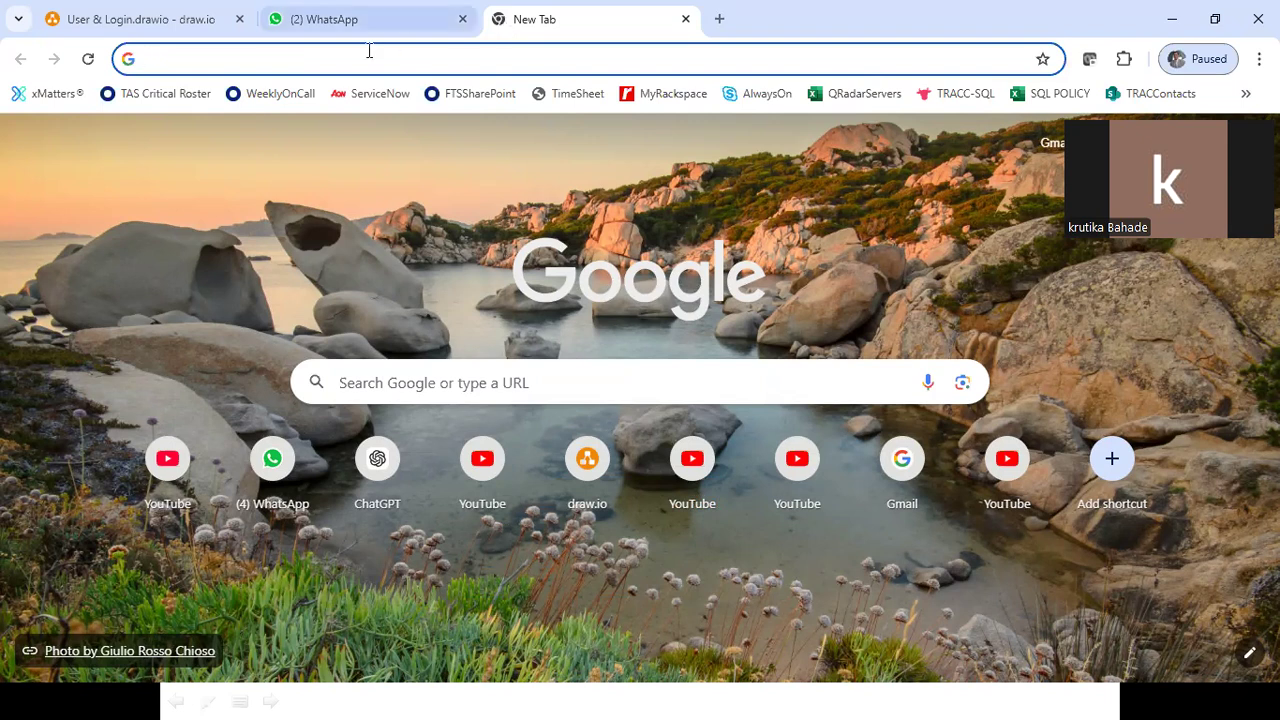
{"action": "type", "text": "SQL"}
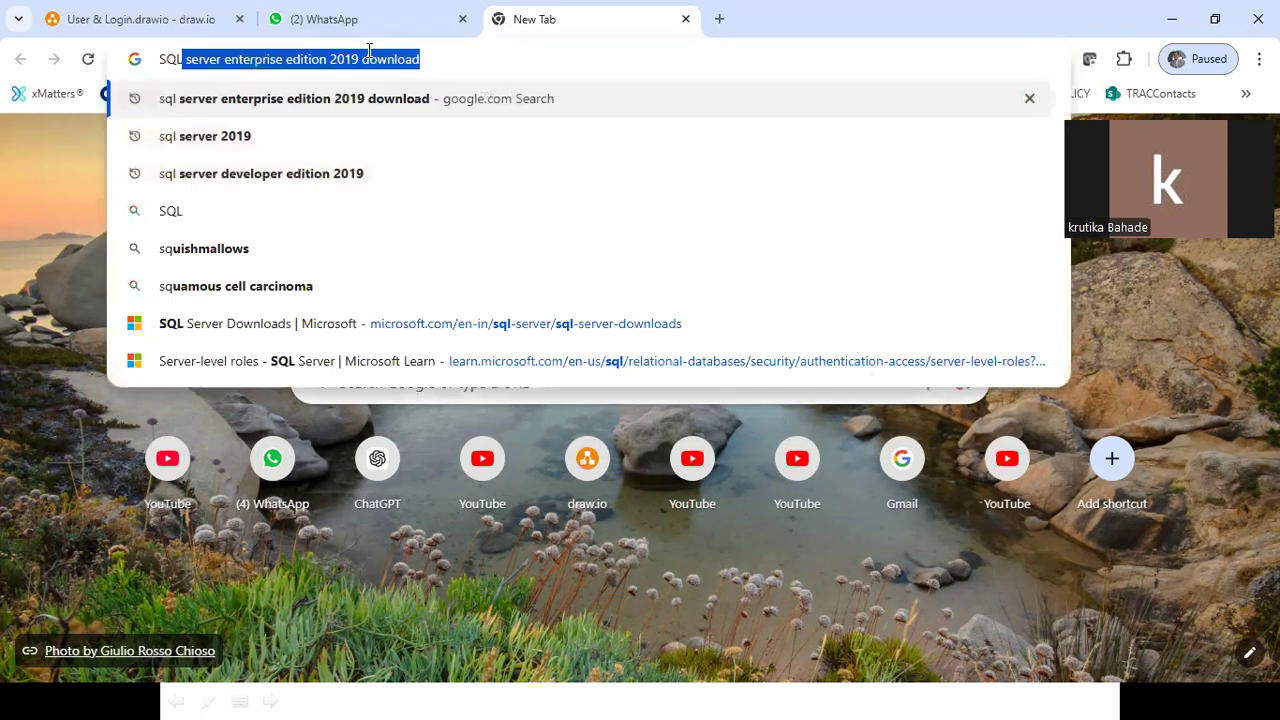
{"action": "type", "text": " Server cliner"}
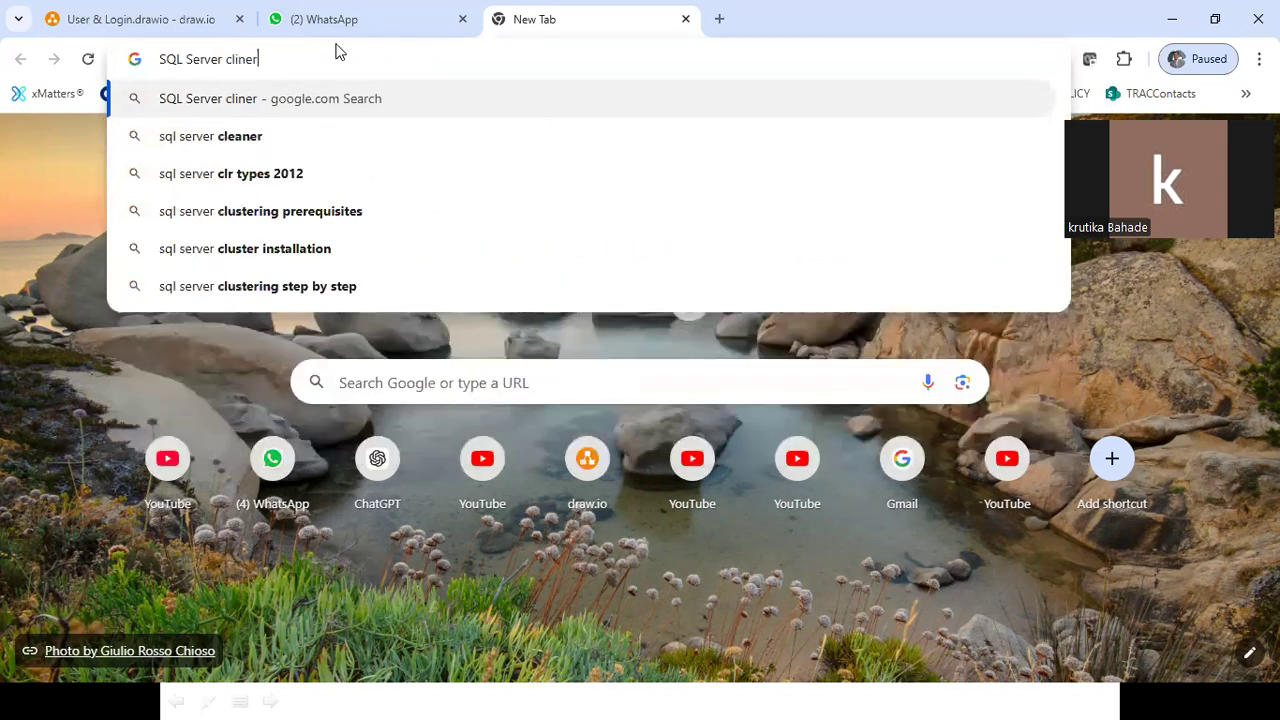
{"action": "key", "text": "ctrl+a"}
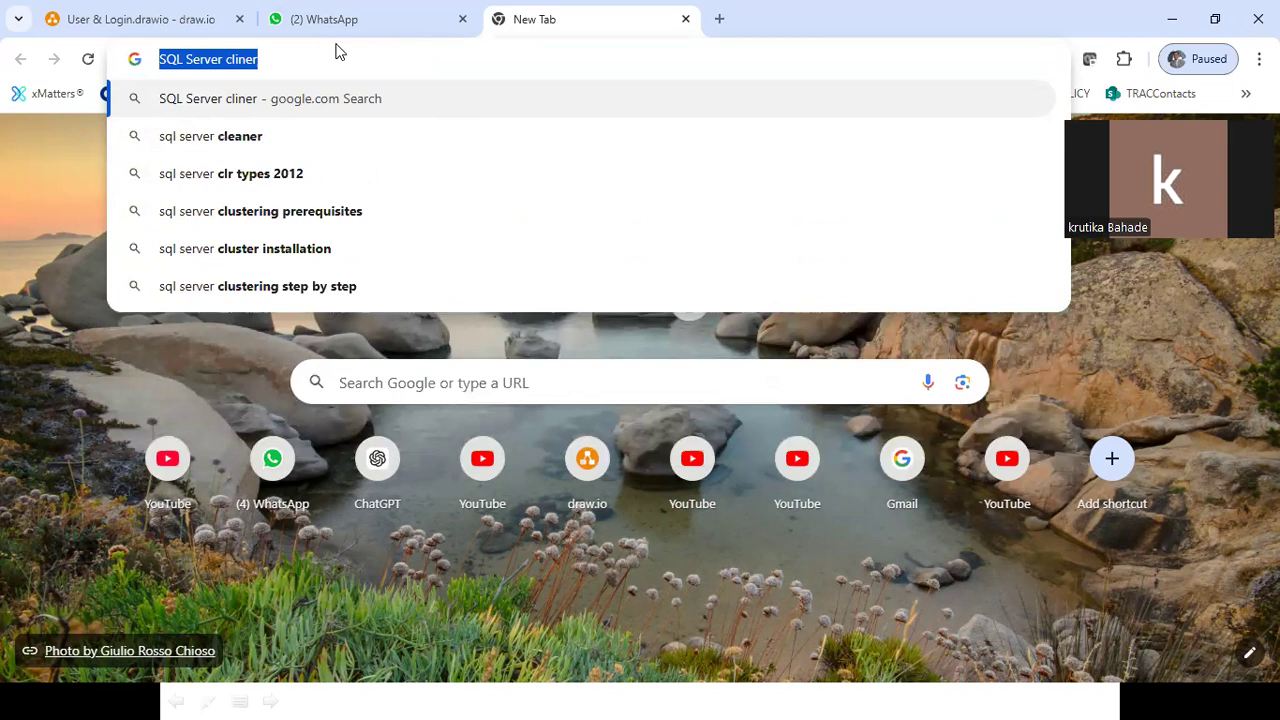
{"action": "type", "text": "SSMS Cl"}
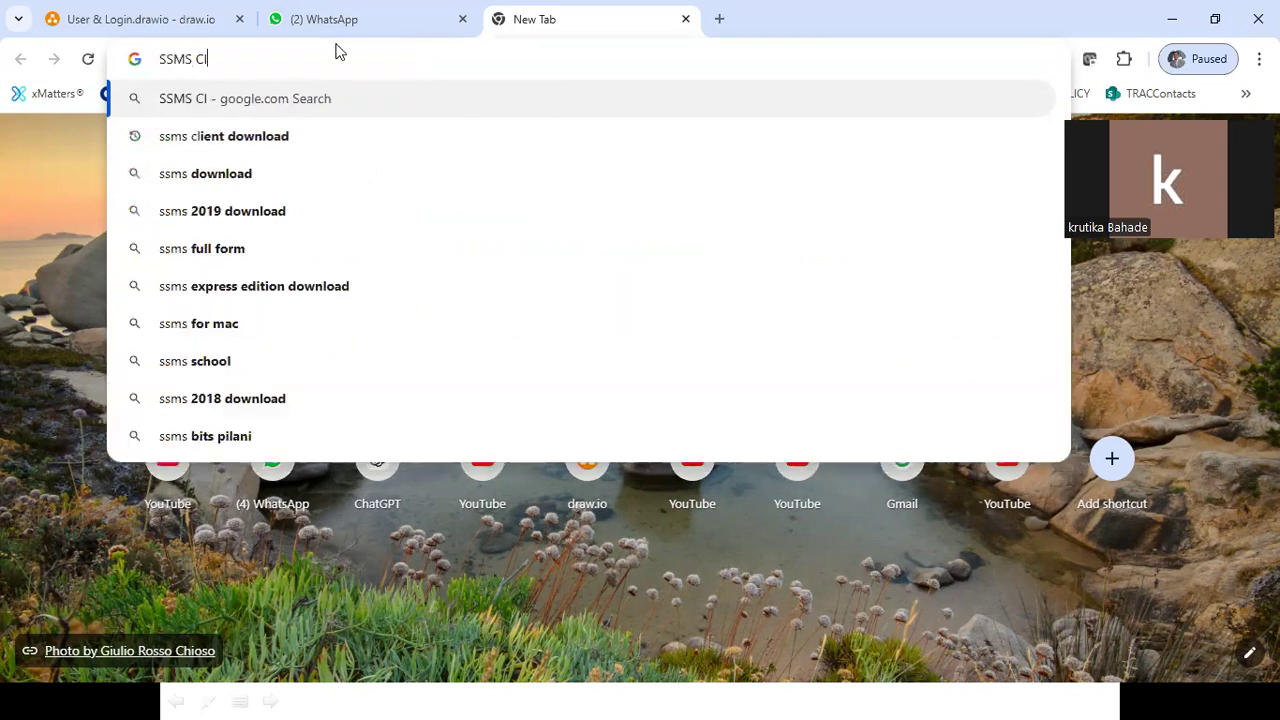
{"action": "type", "text": "ient"}
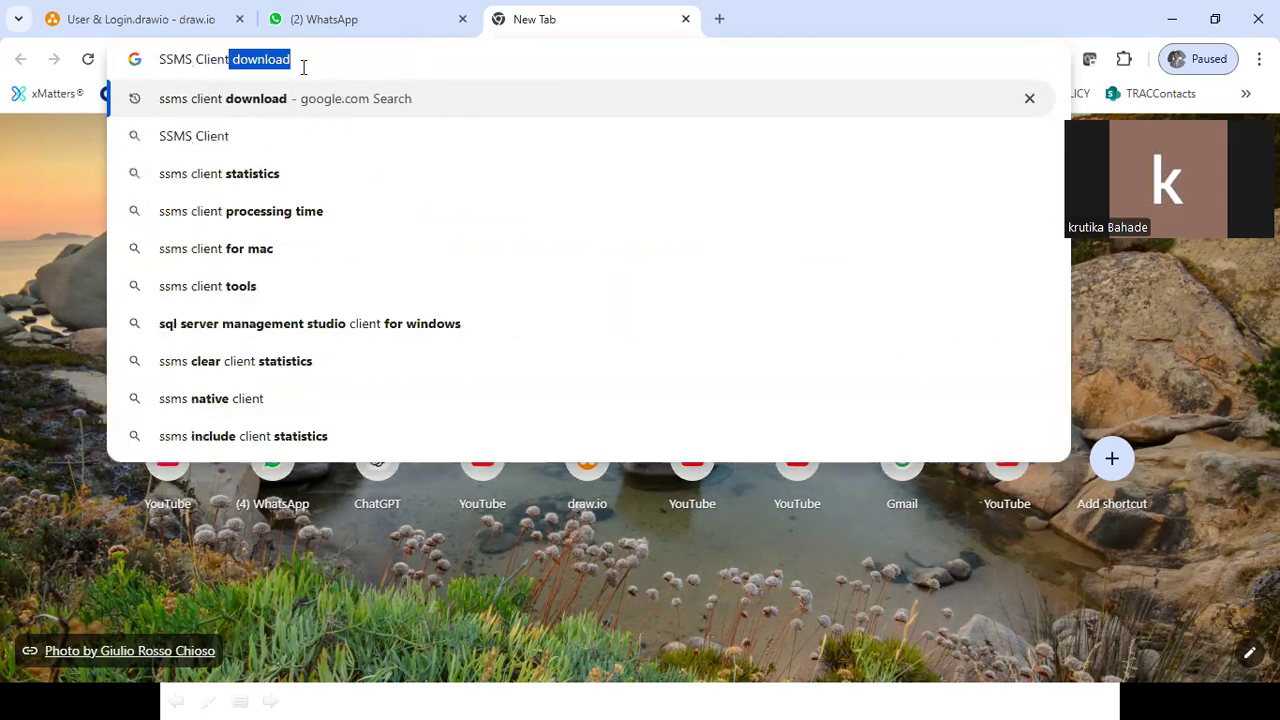
{"action": "left_click", "coordinate": [257, 100]}
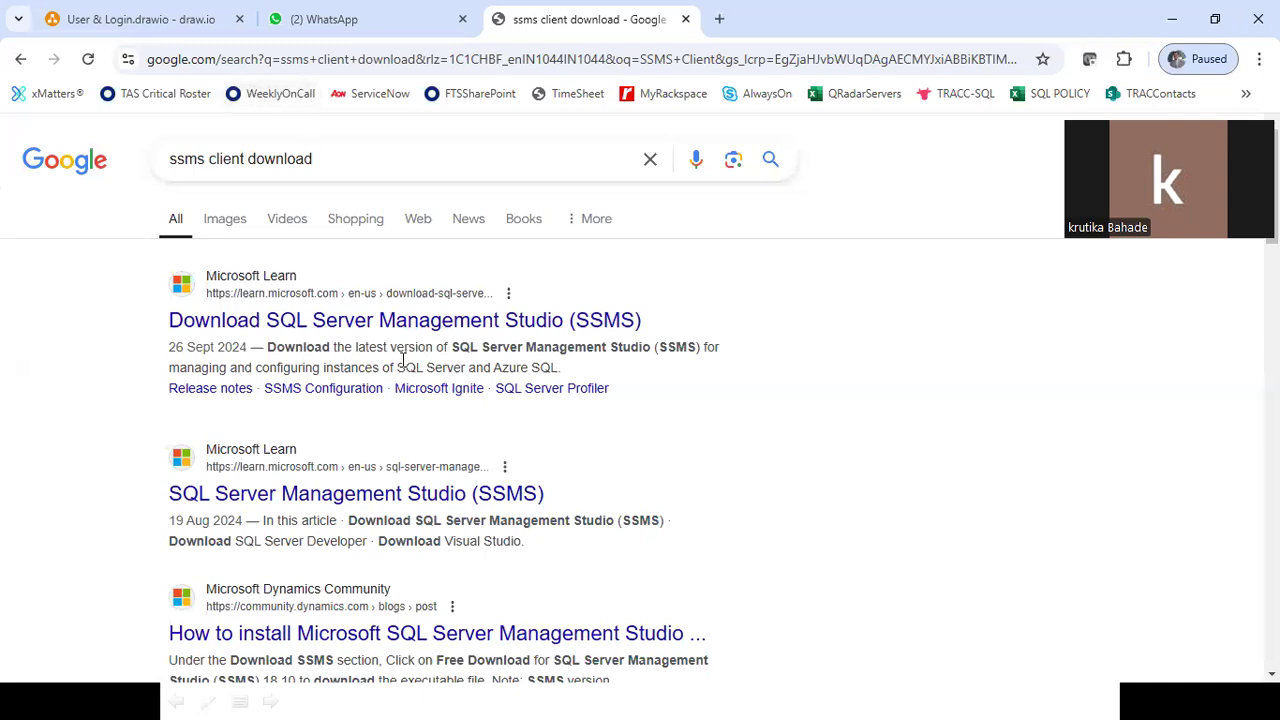
{"action": "left_click", "coordinate": [377, 322]}
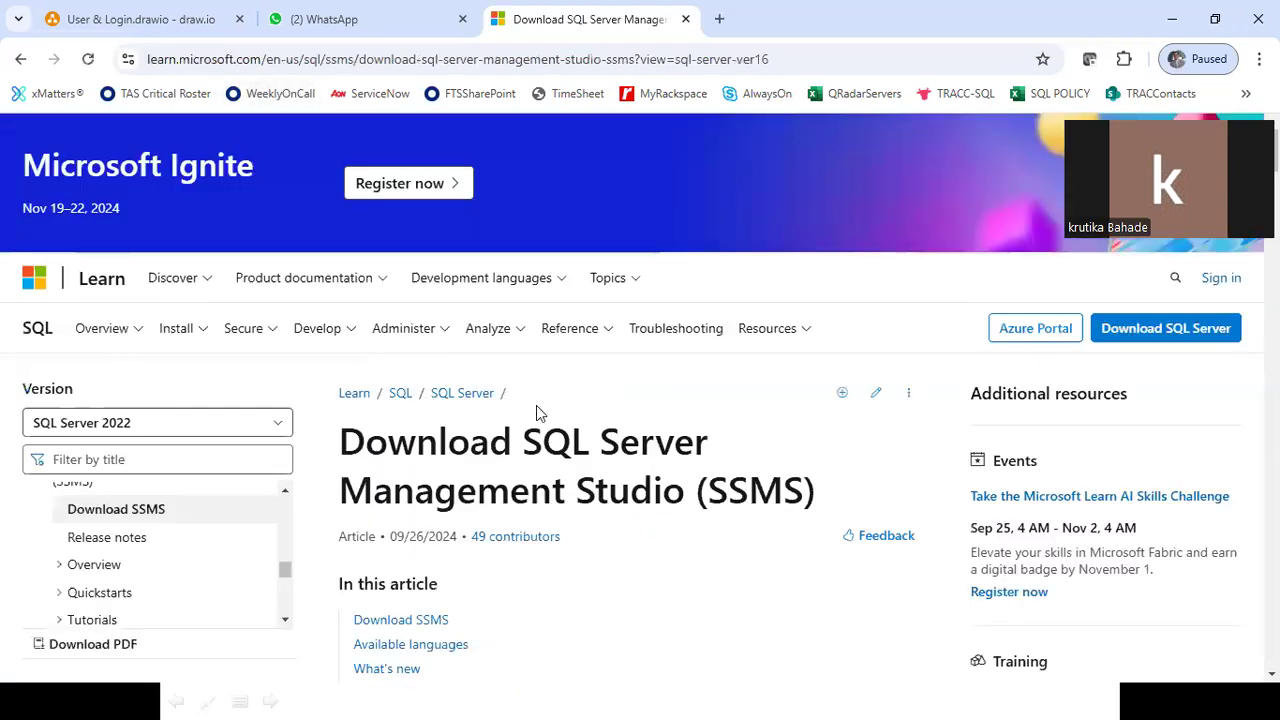
{"action": "scroll", "coordinate": [537, 414], "scroll_direction": "down", "scroll_amount": 3}
{"action": "scroll", "coordinate": [536, 405], "scroll_direction": "down", "scroll_amount": 8}
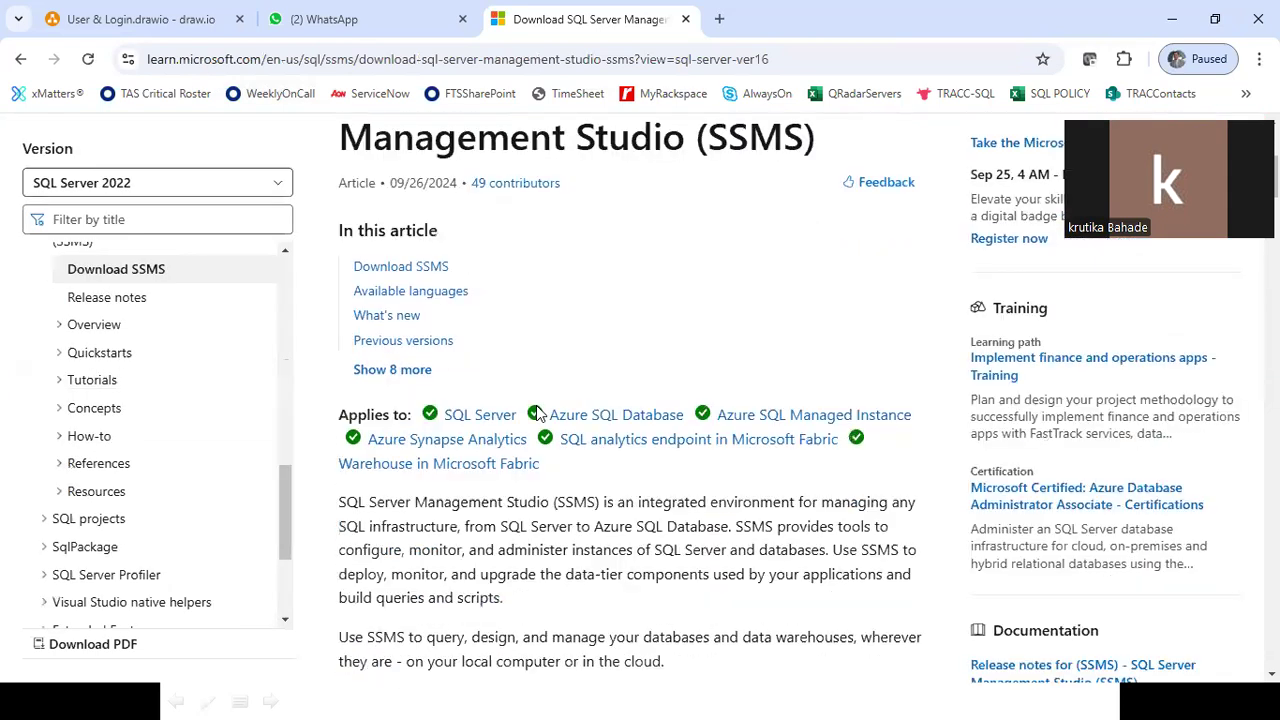
{"action": "scroll", "coordinate": [536, 410], "scroll_direction": "up", "scroll_amount": 2}
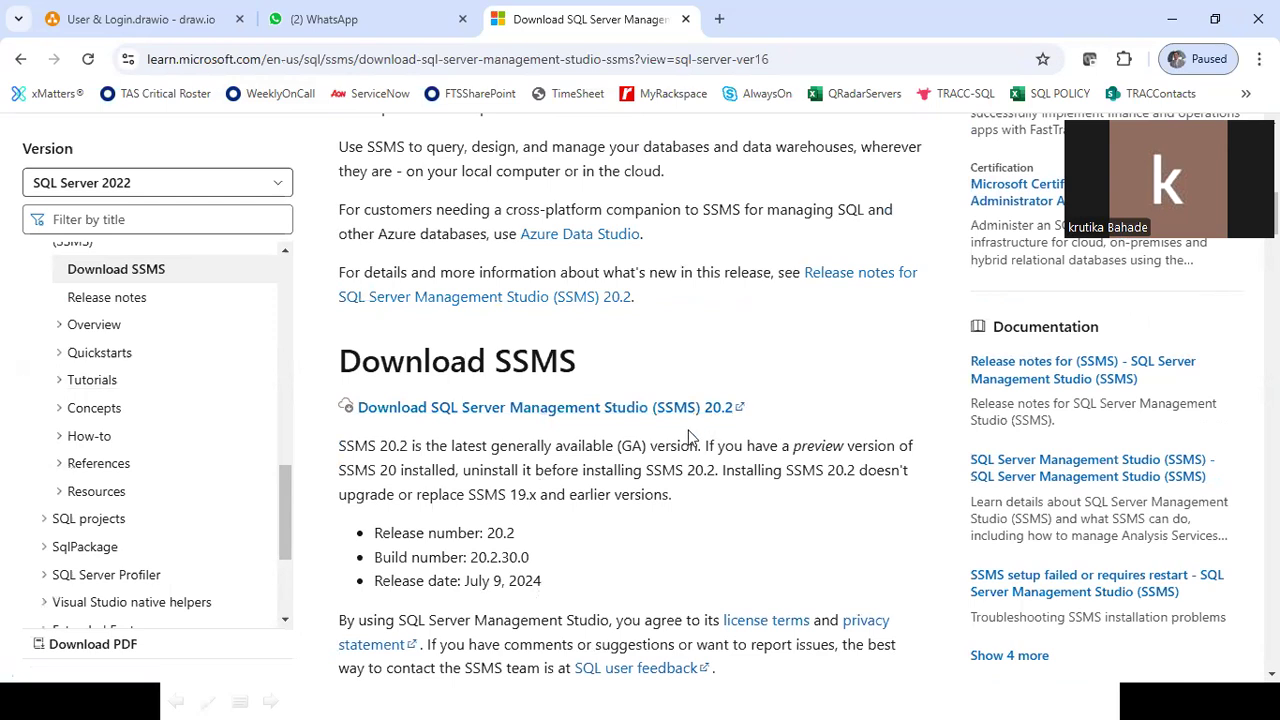
{"action": "scroll", "coordinate": [688, 432], "scroll_direction": "down", "scroll_amount": 6}
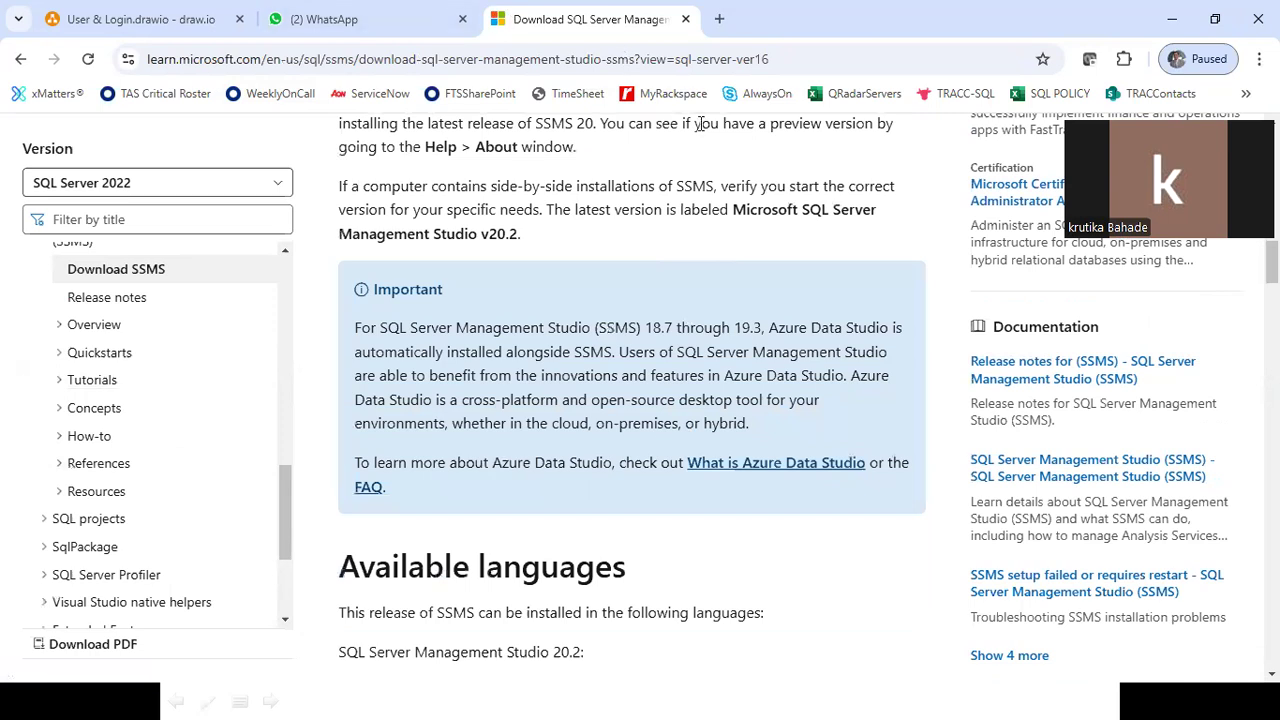
{"action": "scroll", "coordinate": [630, 295], "scroll_direction": "down", "scroll_amount": 7}
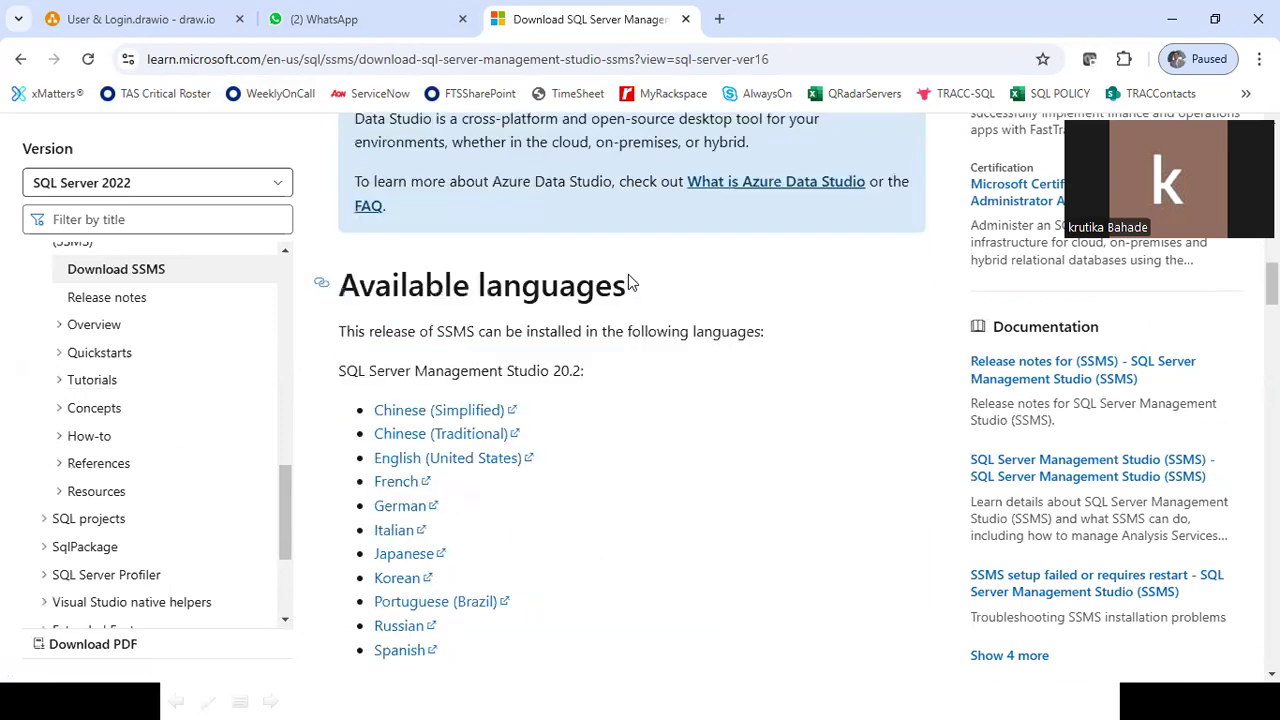
{"action": "scroll", "coordinate": [628, 281], "scroll_direction": "down", "scroll_amount": 6}
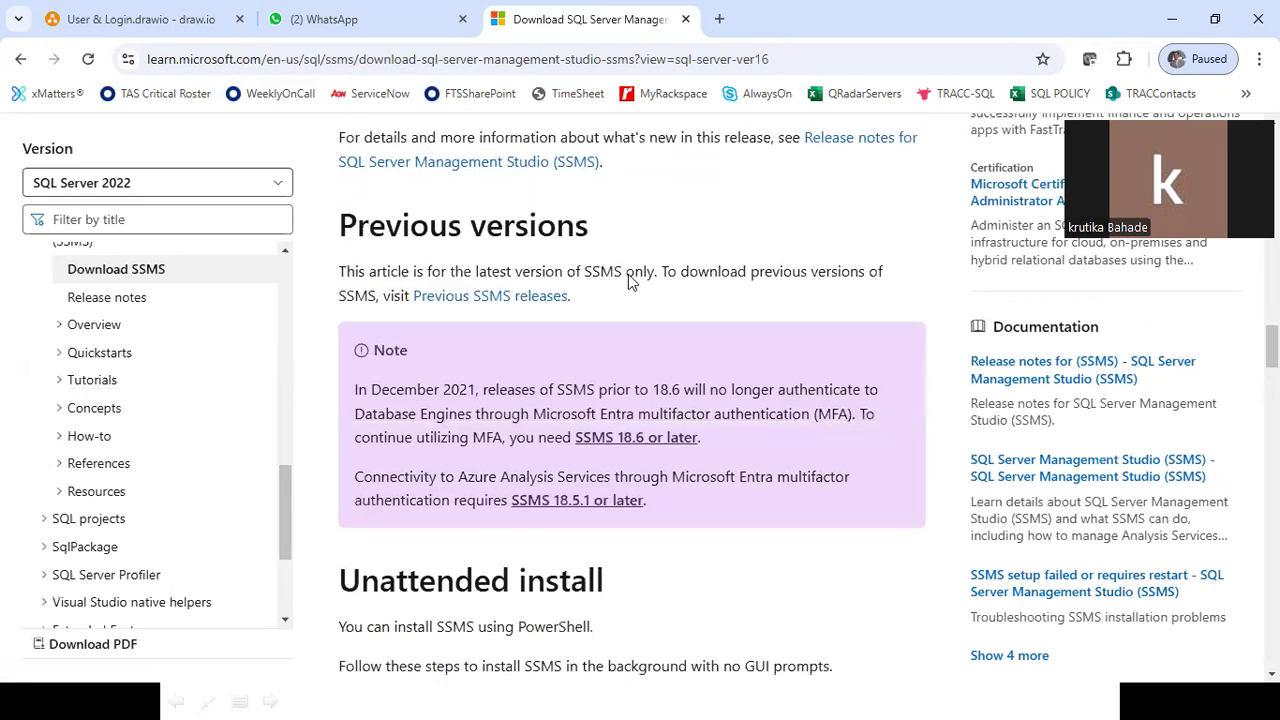
{"action": "scroll", "coordinate": [628, 281], "scroll_direction": "up", "scroll_amount": 1}
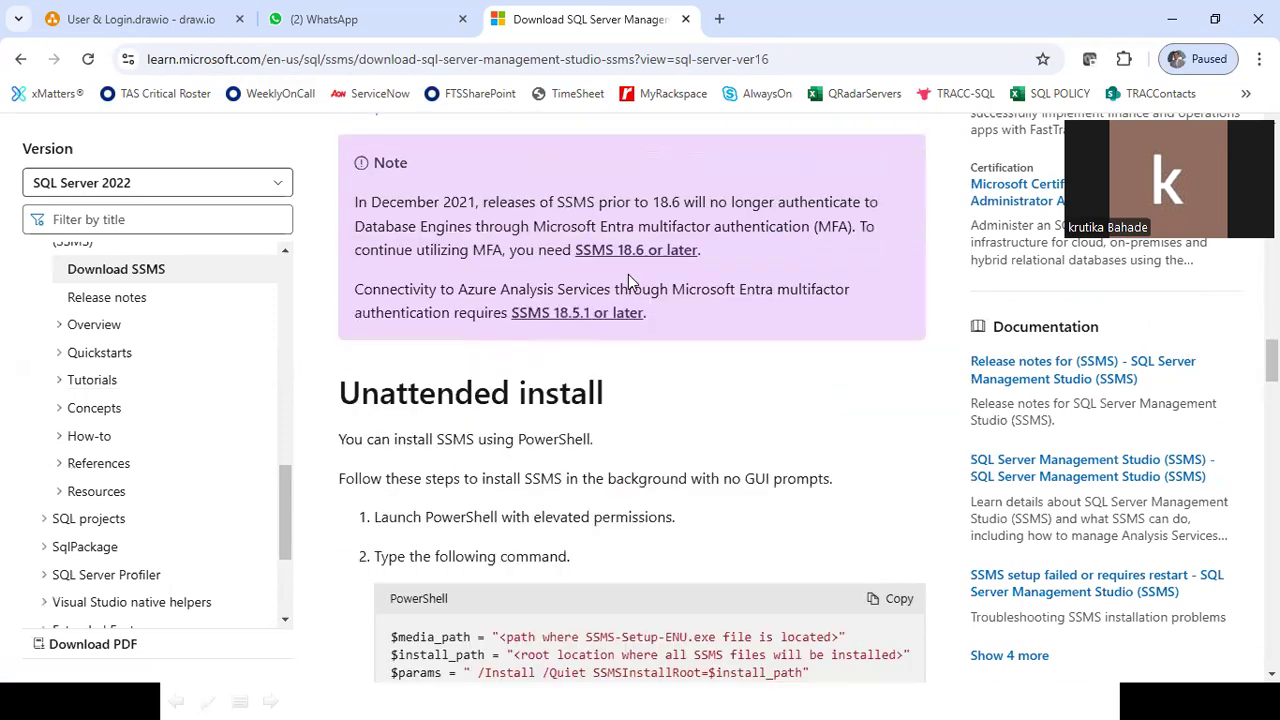
{"action": "scroll", "coordinate": [628, 281], "scroll_direction": "down", "scroll_amount": 5}
{"action": "scroll", "coordinate": [628, 281], "scroll_direction": "down", "scroll_amount": 3}
{"action": "scroll", "coordinate": [586, 366], "scroll_direction": "up", "scroll_amount": 3}
{"action": "scroll", "coordinate": [586, 367], "scroll_direction": "up", "scroll_amount": 3}
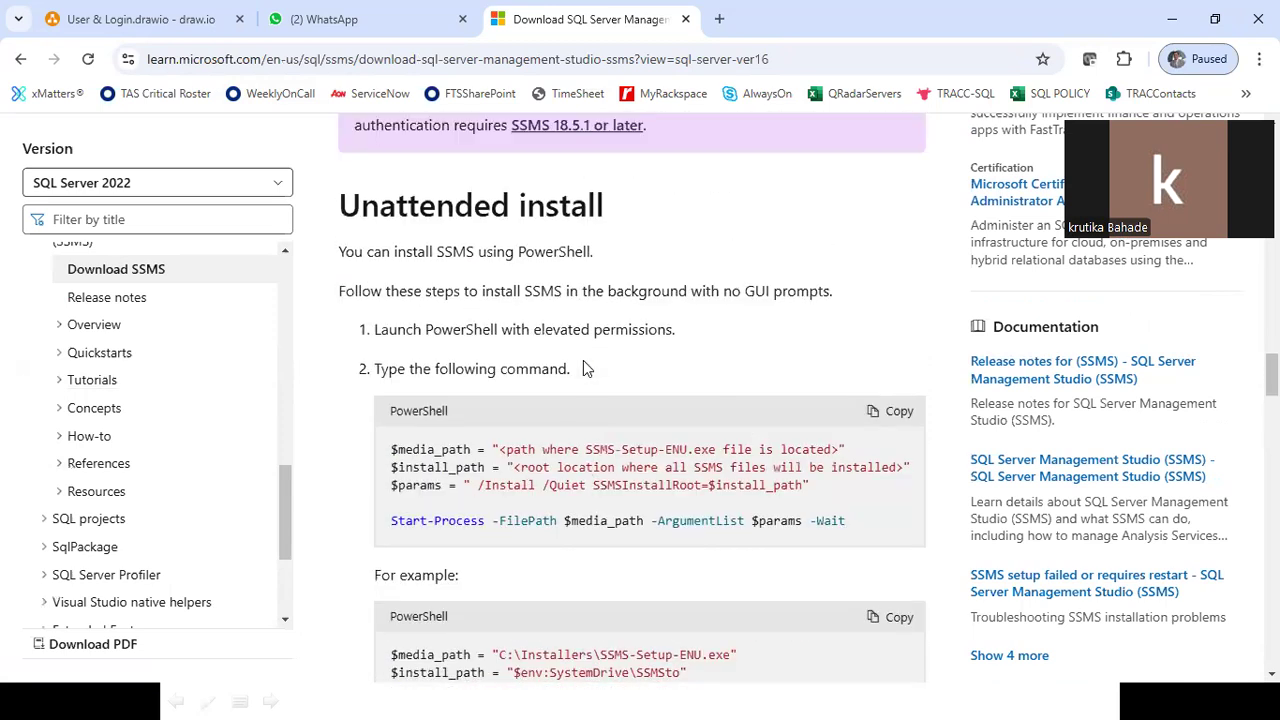
{"action": "scroll", "coordinate": [583, 362], "scroll_direction": "up", "scroll_amount": 3}
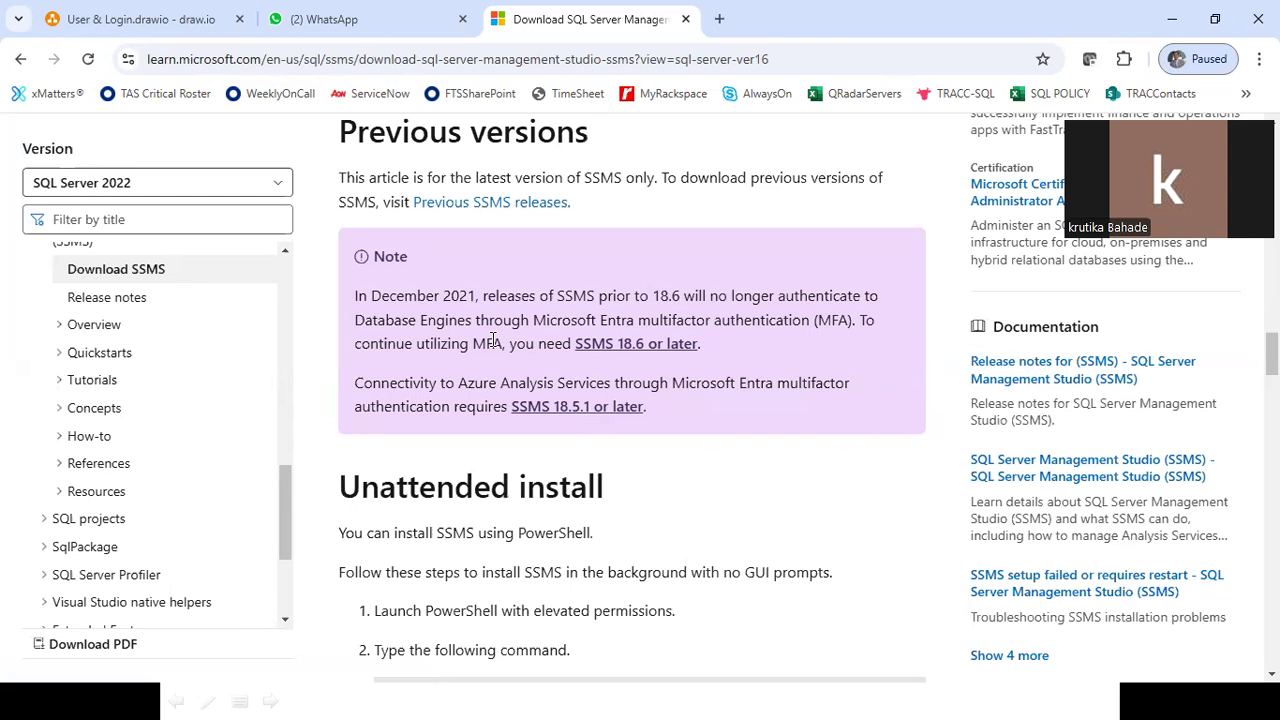
{"action": "scroll", "coordinate": [492, 340], "scroll_direction": "up", "scroll_amount": 6}
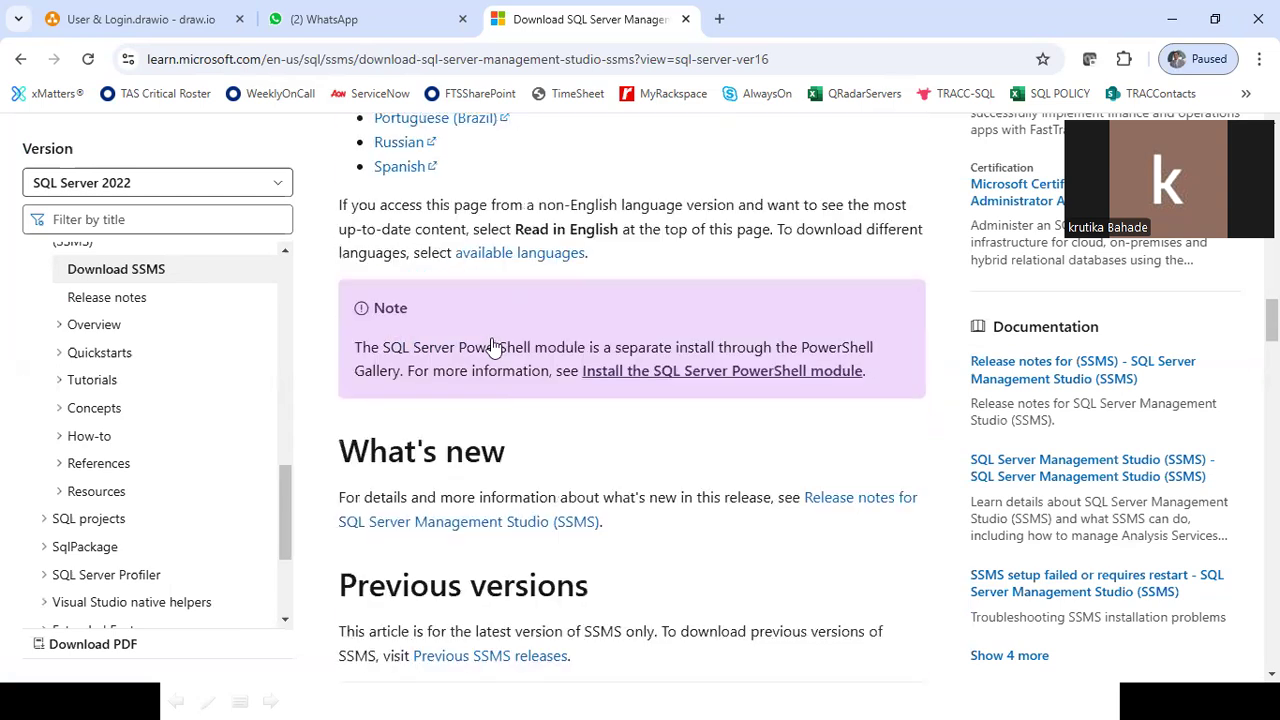
{"action": "scroll", "coordinate": [492, 340], "scroll_direction": "down", "scroll_amount": 4}
{"action": "scroll", "coordinate": [492, 342], "scroll_direction": "up", "scroll_amount": 9}
{"action": "scroll", "coordinate": [492, 340], "scroll_direction": "up", "scroll_amount": 4}
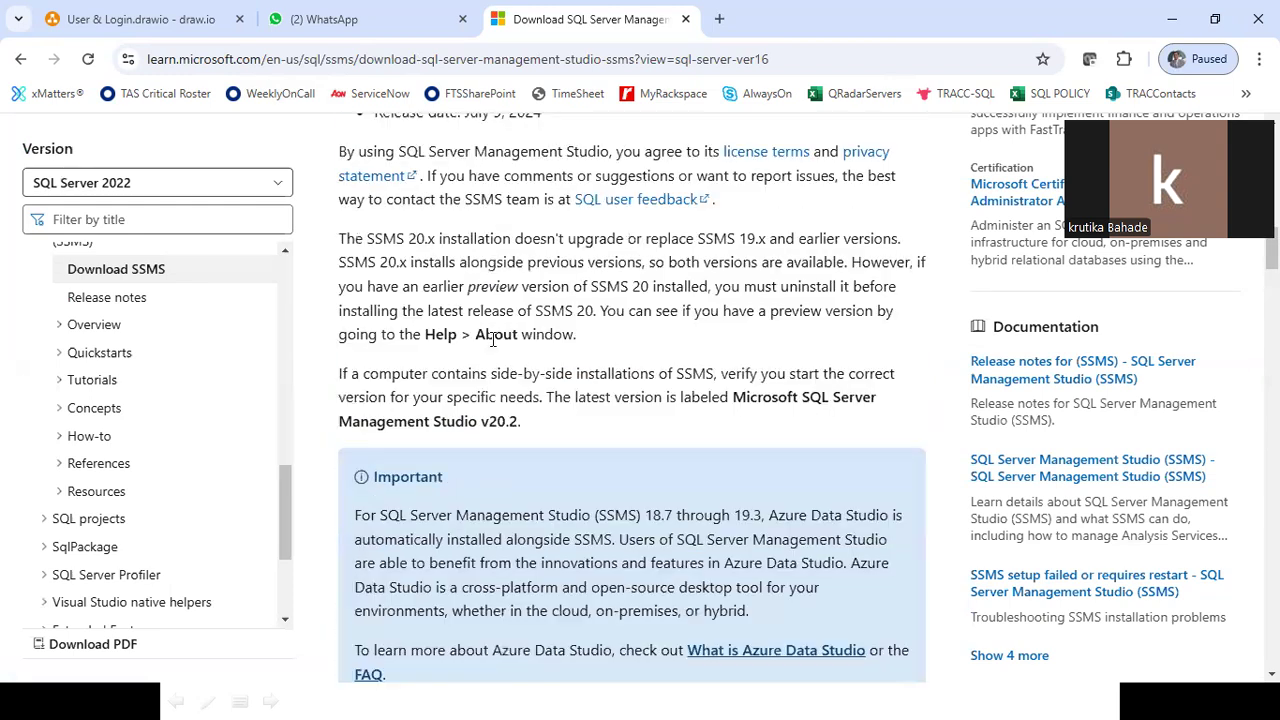
{"action": "scroll", "coordinate": [492, 340], "scroll_direction": "up", "scroll_amount": 5}
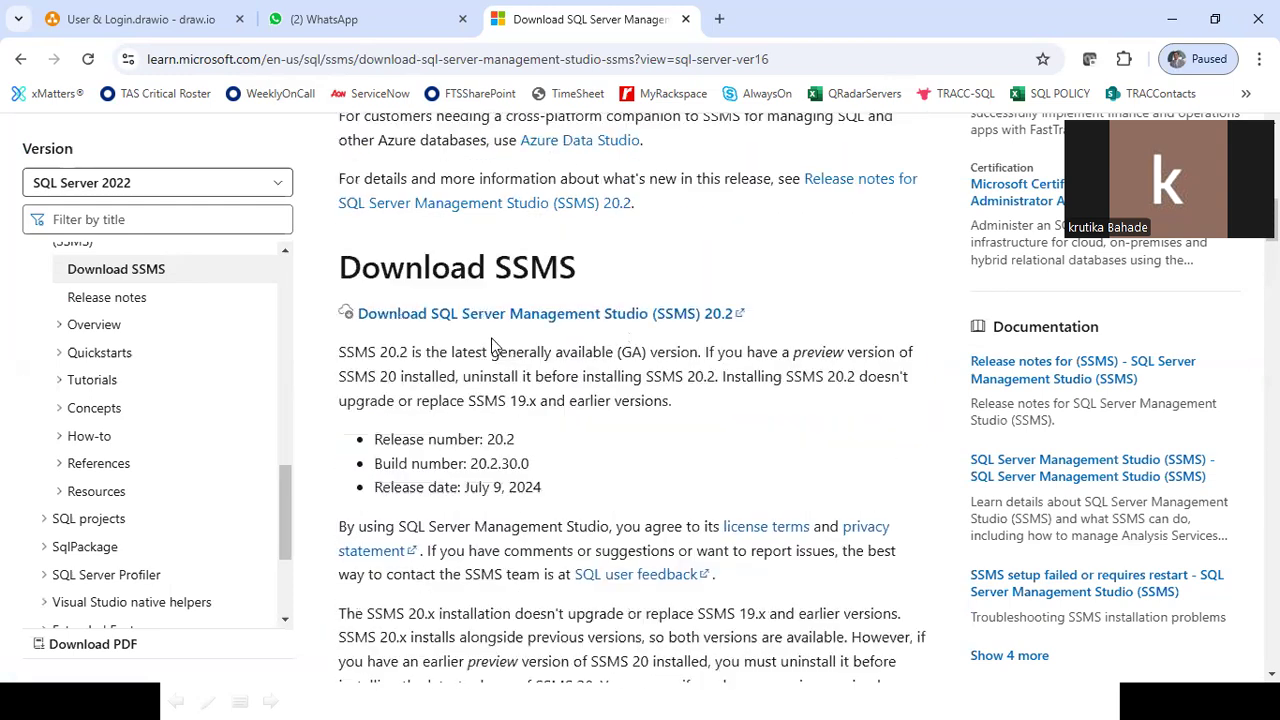
{"action": "scroll", "coordinate": [566, 357], "scroll_direction": "up", "scroll_amount": 4}
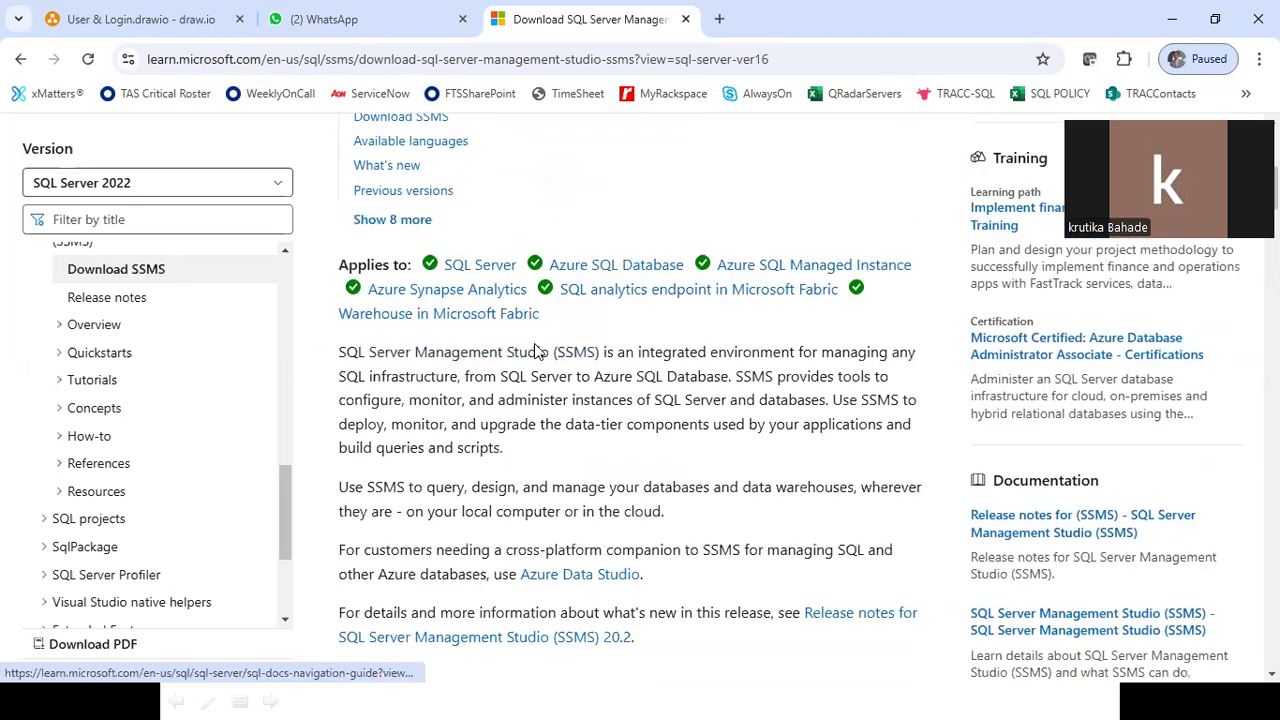
{"action": "scroll", "coordinate": [382, 470], "scroll_direction": "down", "scroll_amount": 3}
{"action": "left_click_drag", "start_coordinate": [786, 502], "coordinate": [356, 500]}
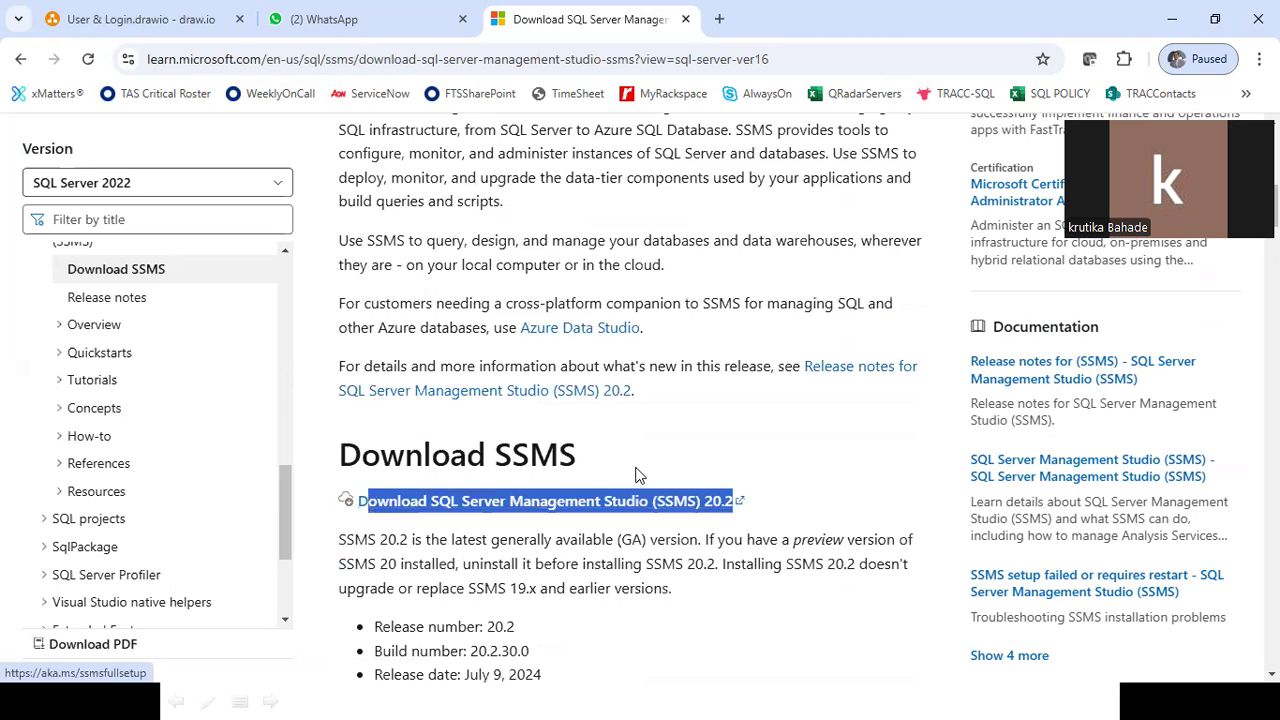
{"action": "left_click", "coordinate": [522, 472]}
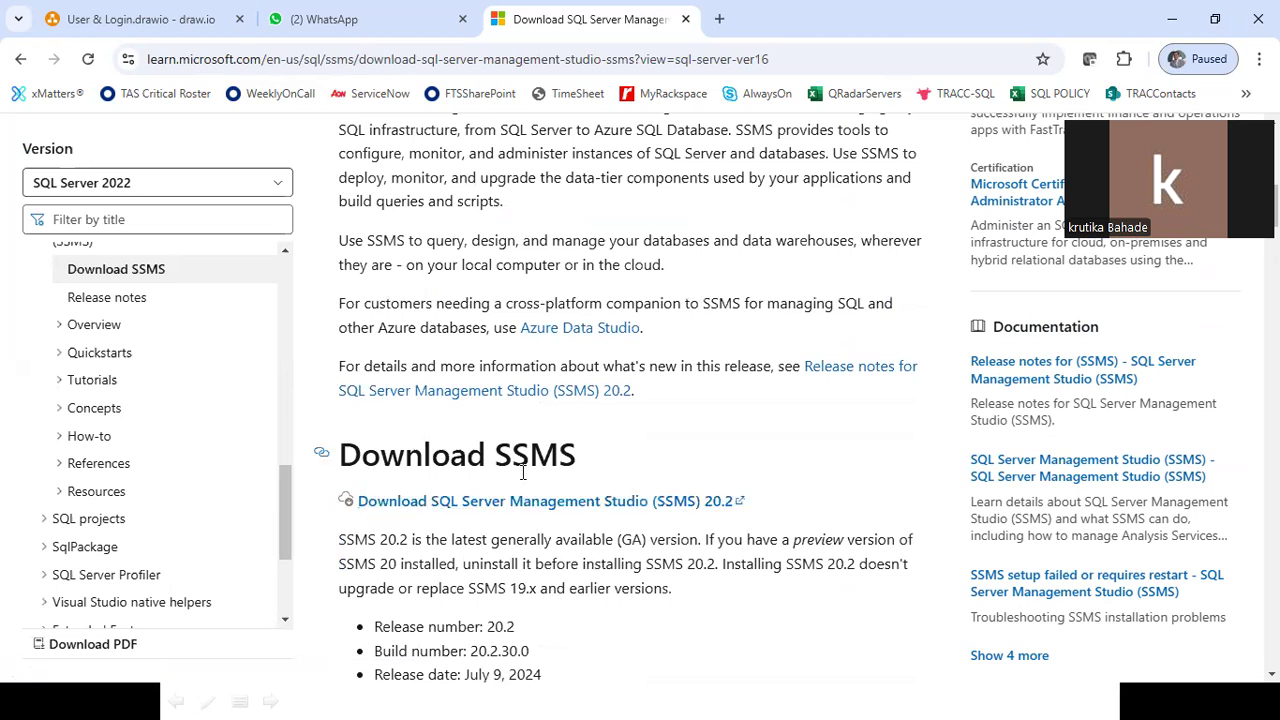
{"action": "scroll", "coordinate": [522, 472], "scroll_direction": "down", "scroll_amount": 1}
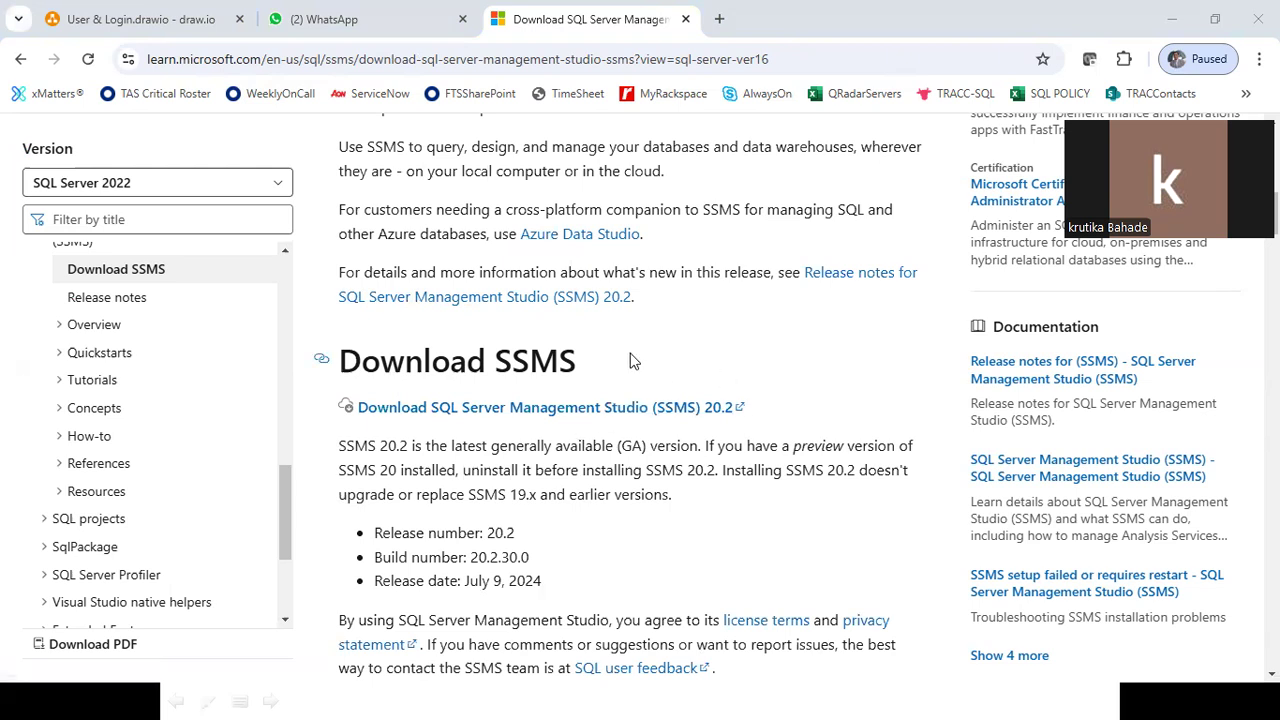
{"action": "scroll", "coordinate": [630, 361], "scroll_direction": "up", "scroll_amount": 1}
{"action": "scroll", "coordinate": [630, 361], "scroll_direction": "down", "scroll_amount": 1}
{"action": "scroll", "coordinate": [630, 361], "scroll_direction": "up", "scroll_amount": 3}
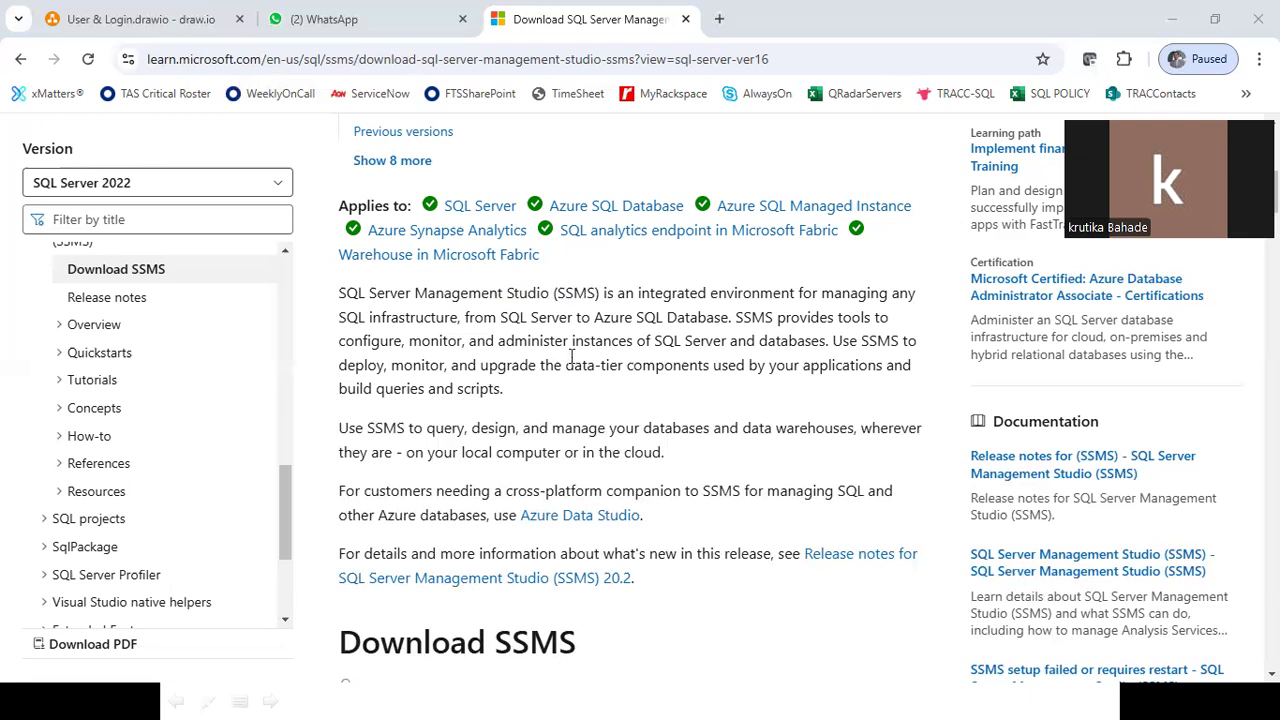
Open a new blank tab beside the SSMS download page and type 'portal' in it.
{"action": "left_click", "coordinate": [268, 12]}
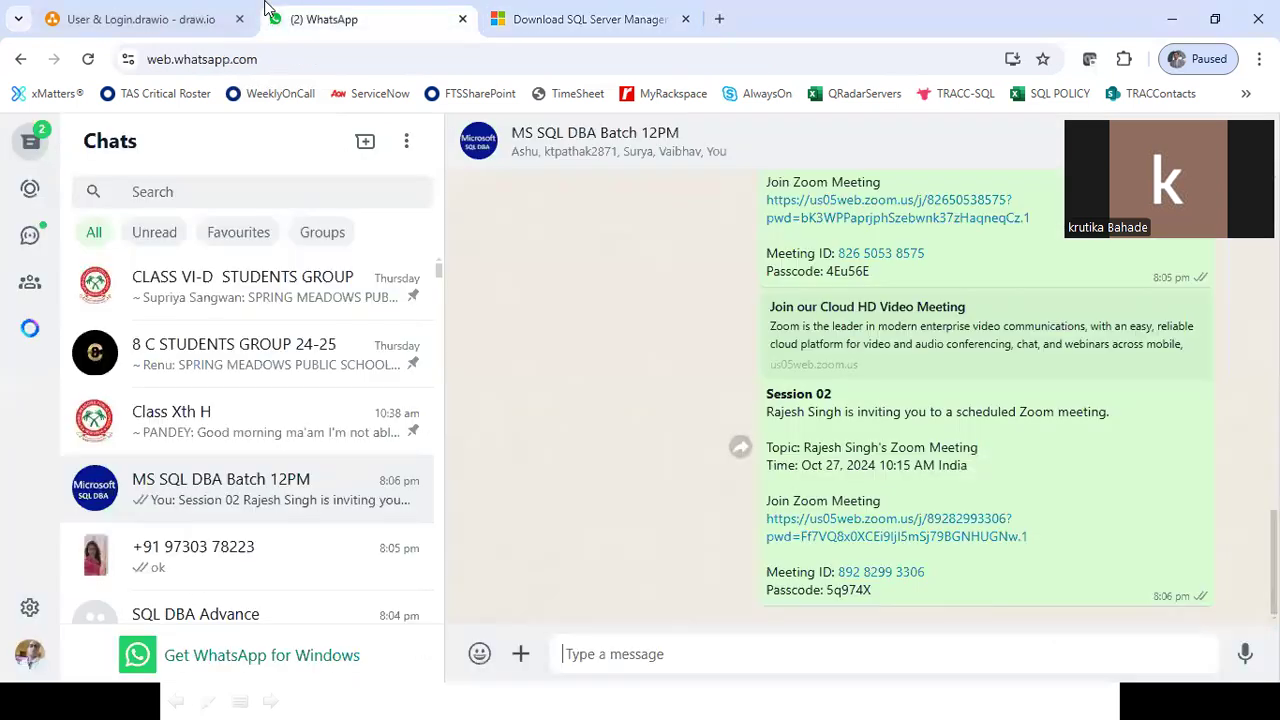
{"action": "key", "text": "ctrl+Tab"}
{"action": "key", "text": "ctrl+t"}
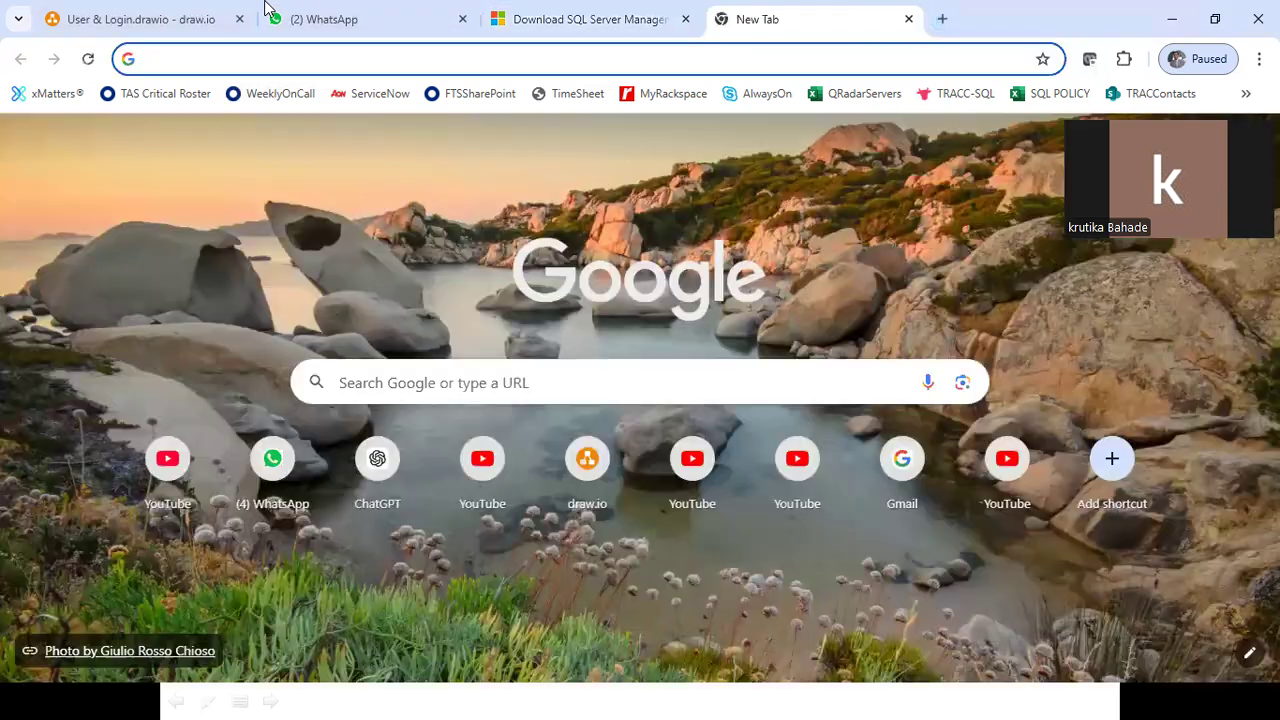
{"action": "type", "text": "port"}
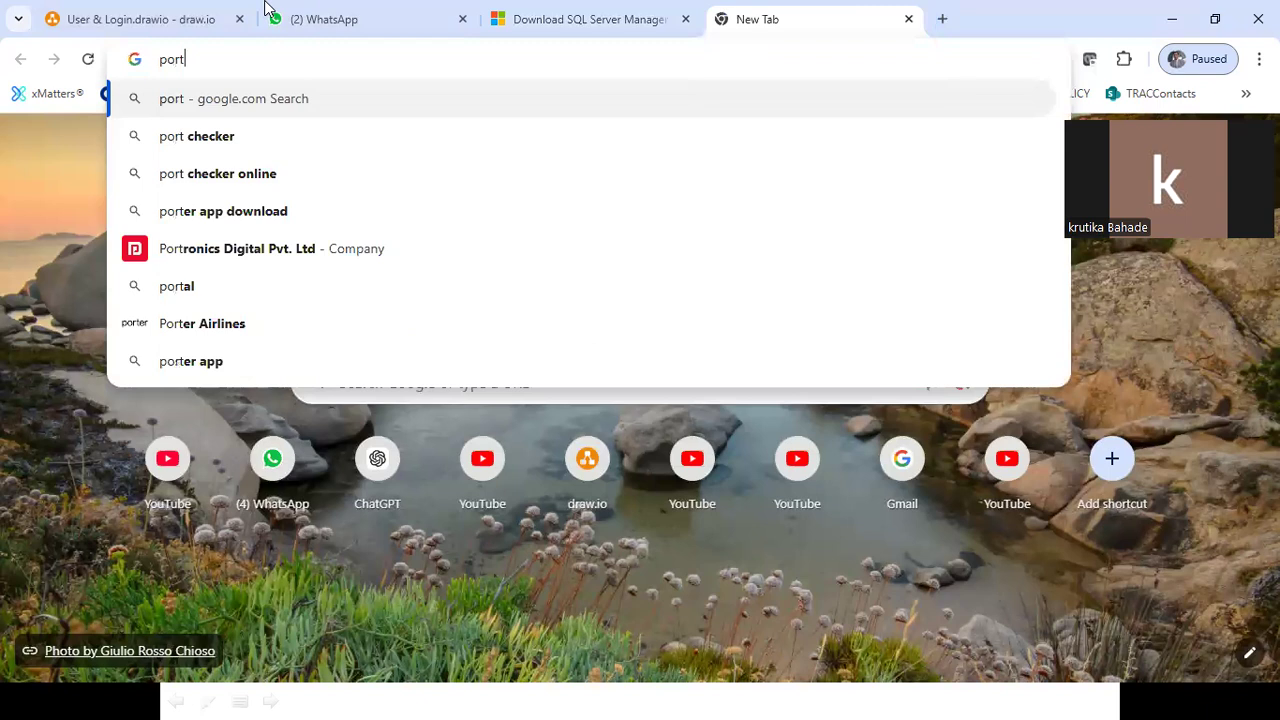
{"action": "type", "text": "al"}
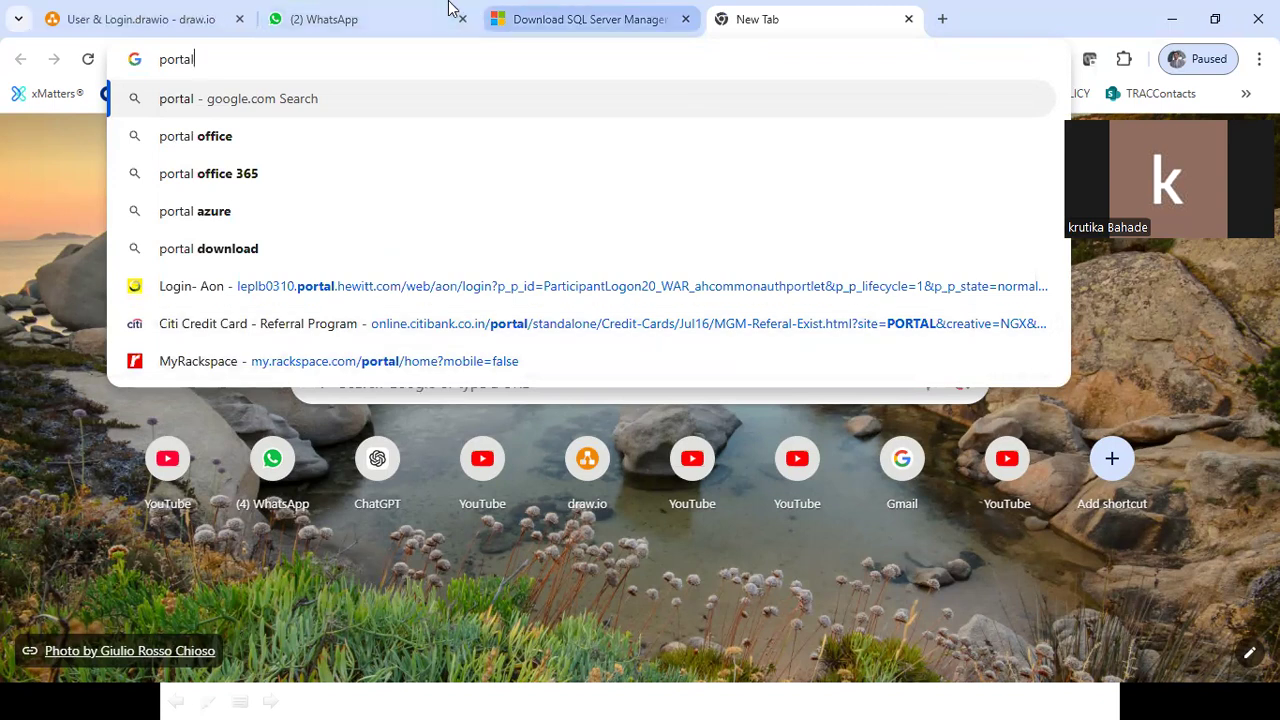
{"action": "double_click", "coordinate": [130, 64]}
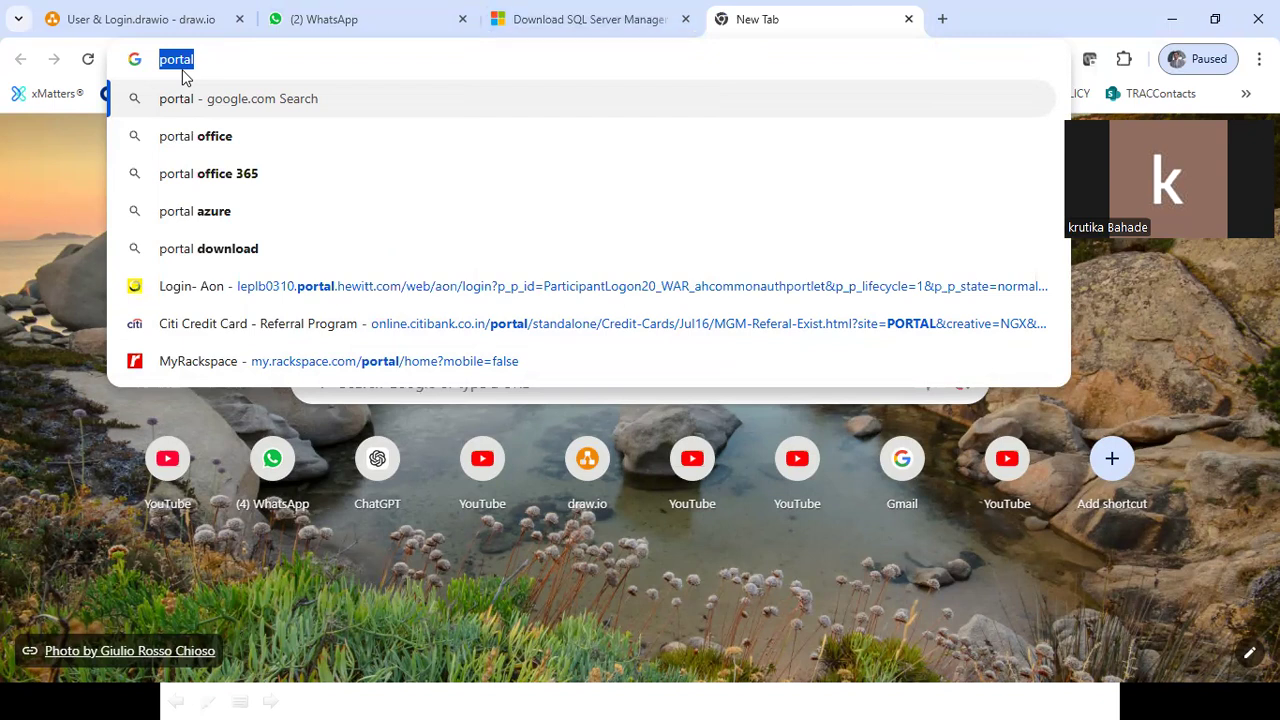
Dismiss the Start menu, return to the SSMS download page, and show the desktop.
{"action": "key", "text": "super"}
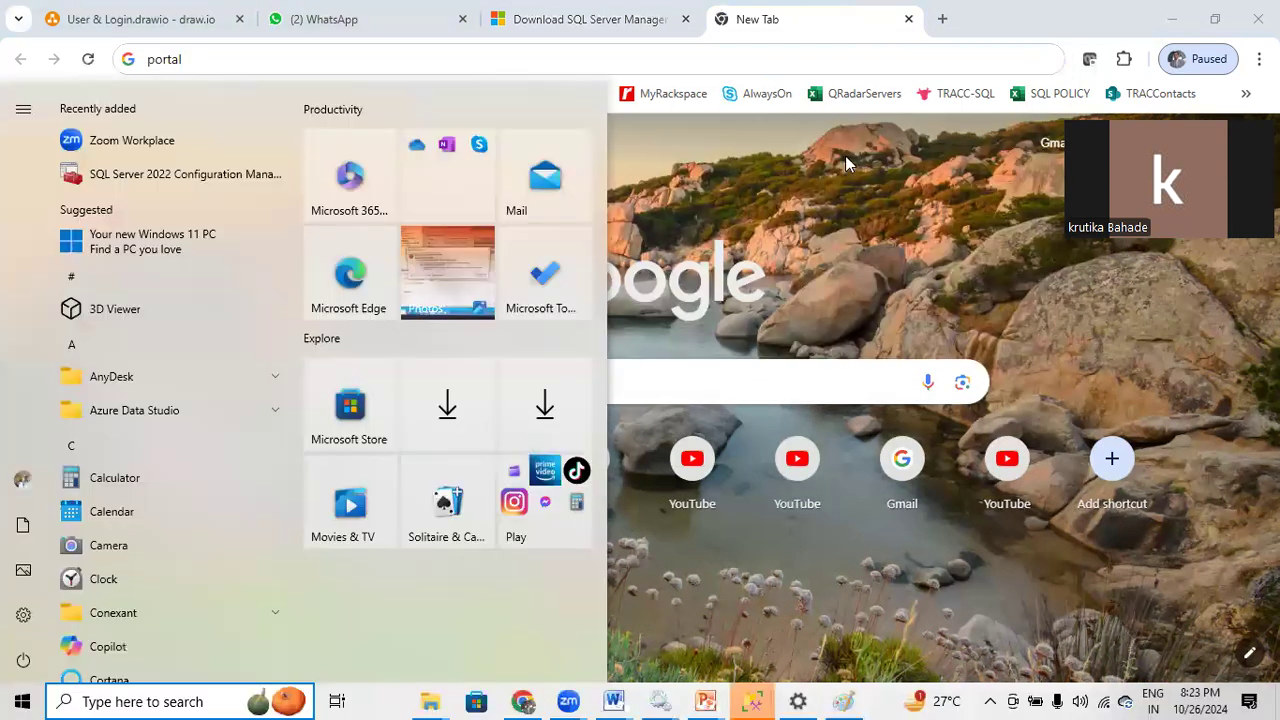
{"action": "left_click", "coordinate": [716, 119]}
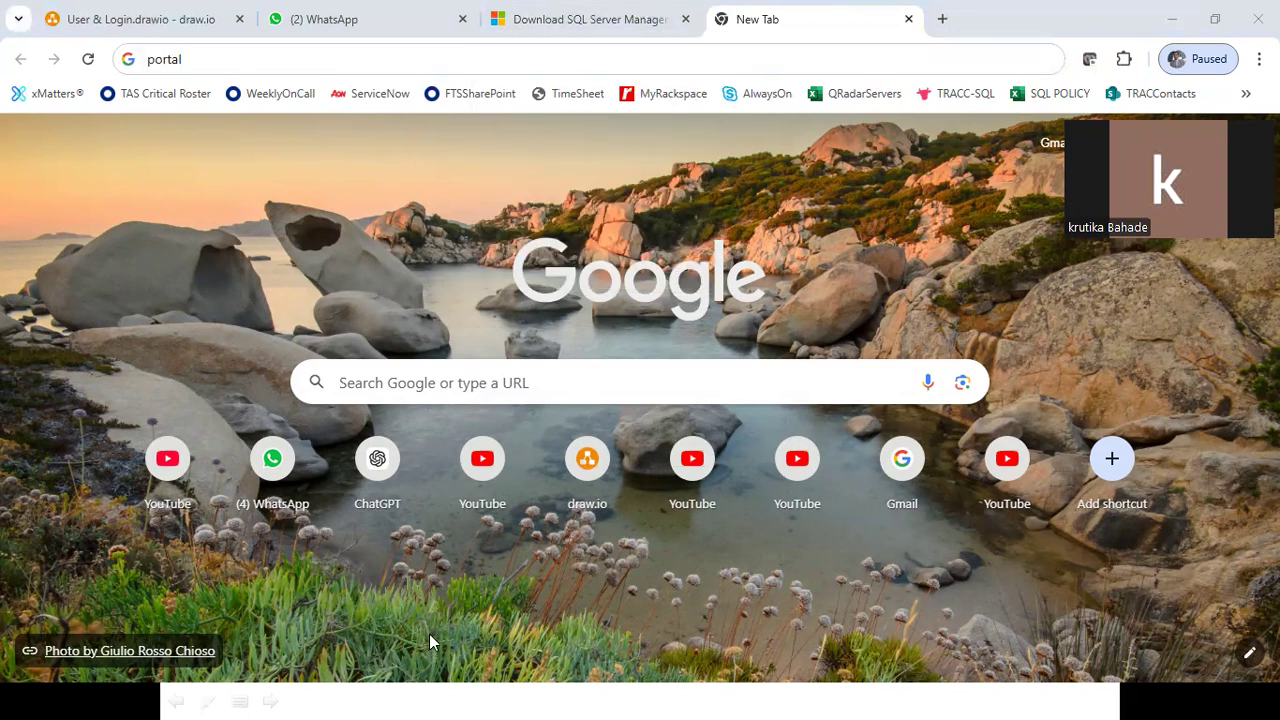
{"action": "left_click", "coordinate": [402, 7]}
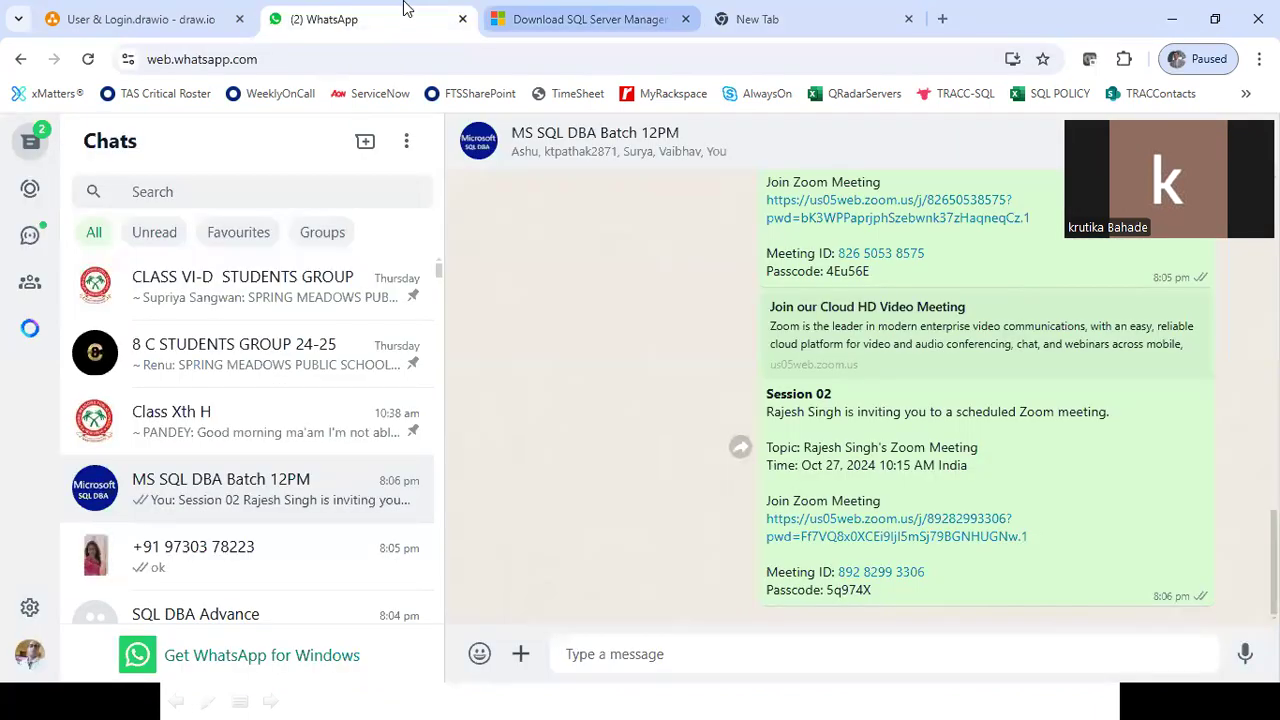
{"action": "key", "text": "ctrl+Tab"}
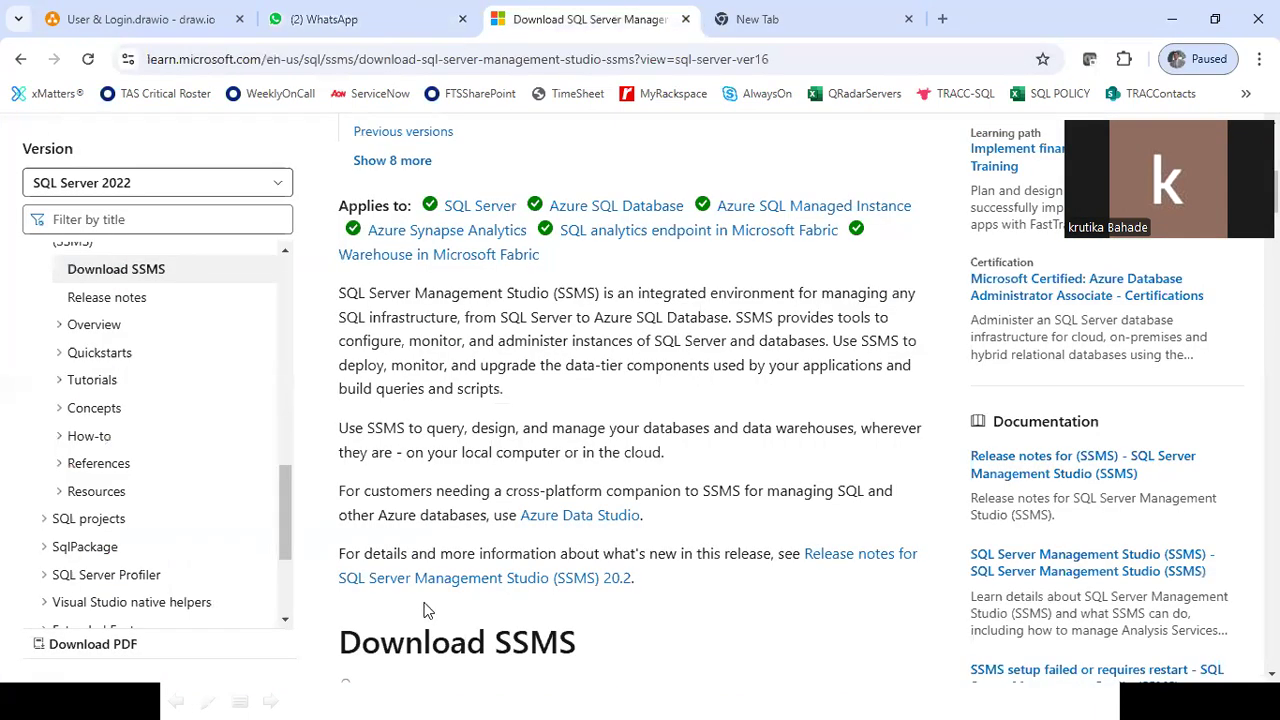
{"action": "key", "text": "super+d"}
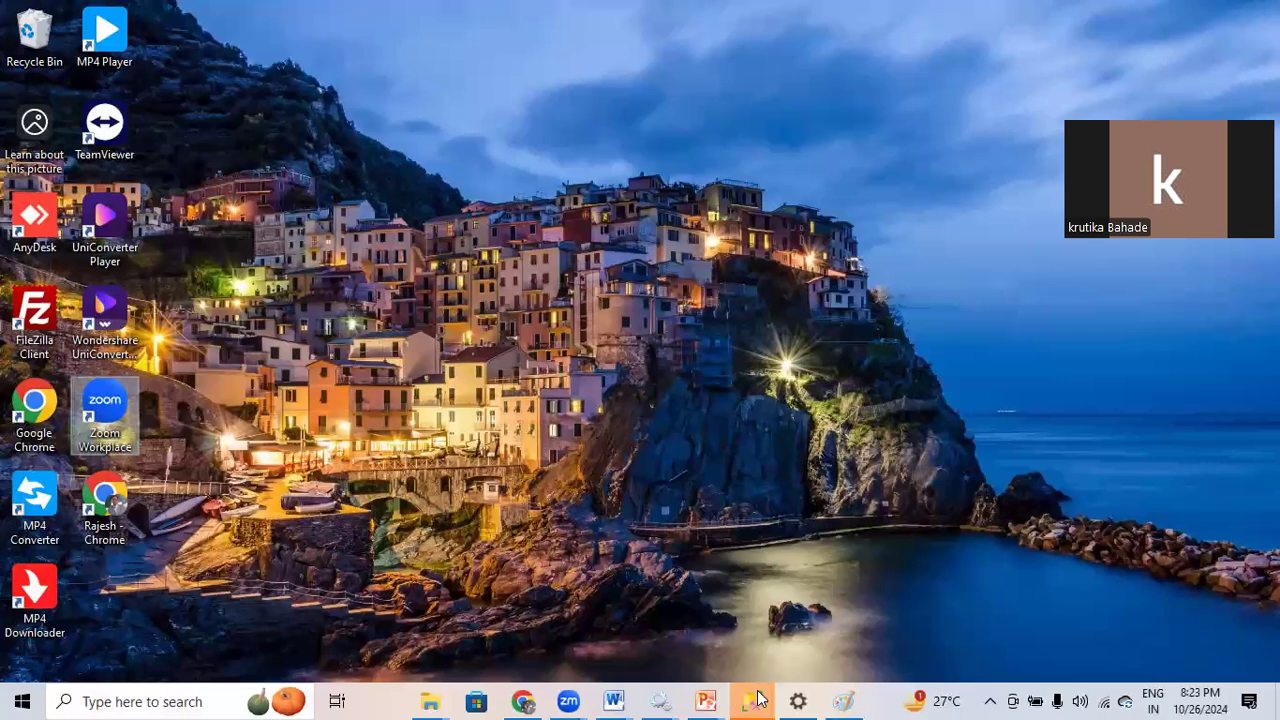
Restore SSMS and connect to MSSQLSERVER01 using Windows Authentication.
{"action": "mouse_move", "coordinate": [757, 700]}
{"action": "left_click", "coordinate": [920, 632]}
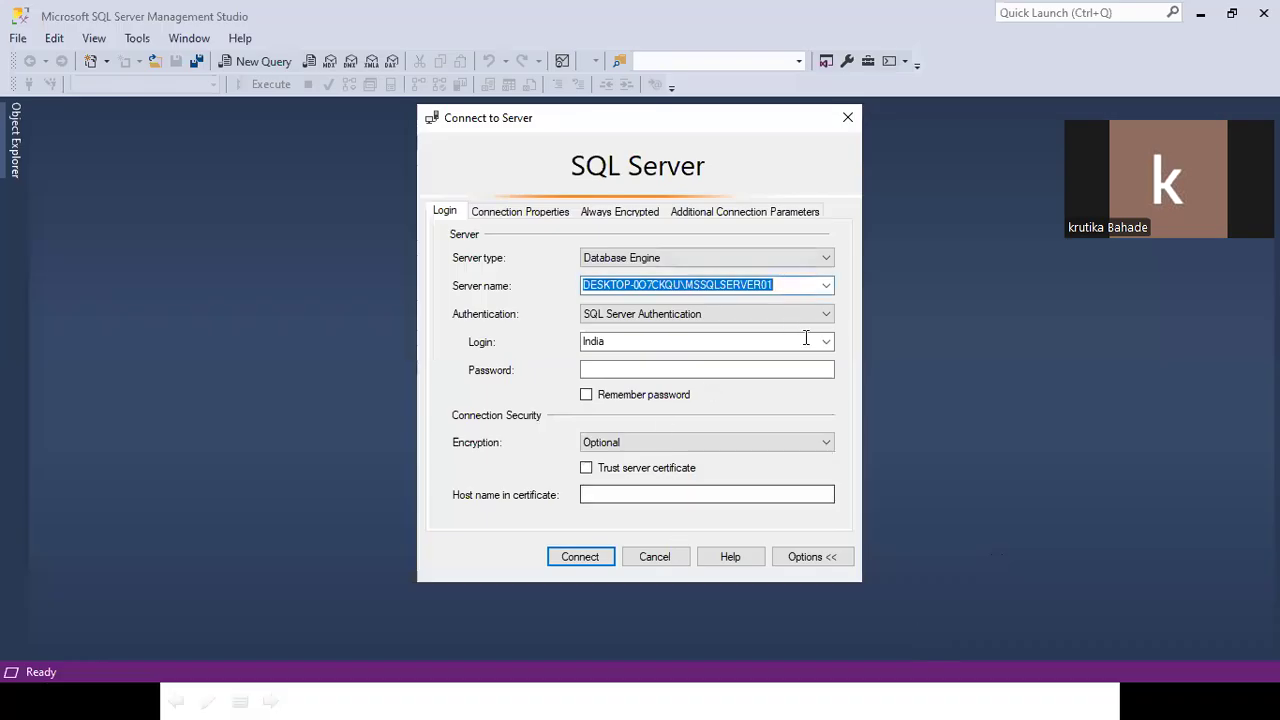
{"action": "left_click", "coordinate": [826, 316]}
{"action": "left_click", "coordinate": [636, 342]}
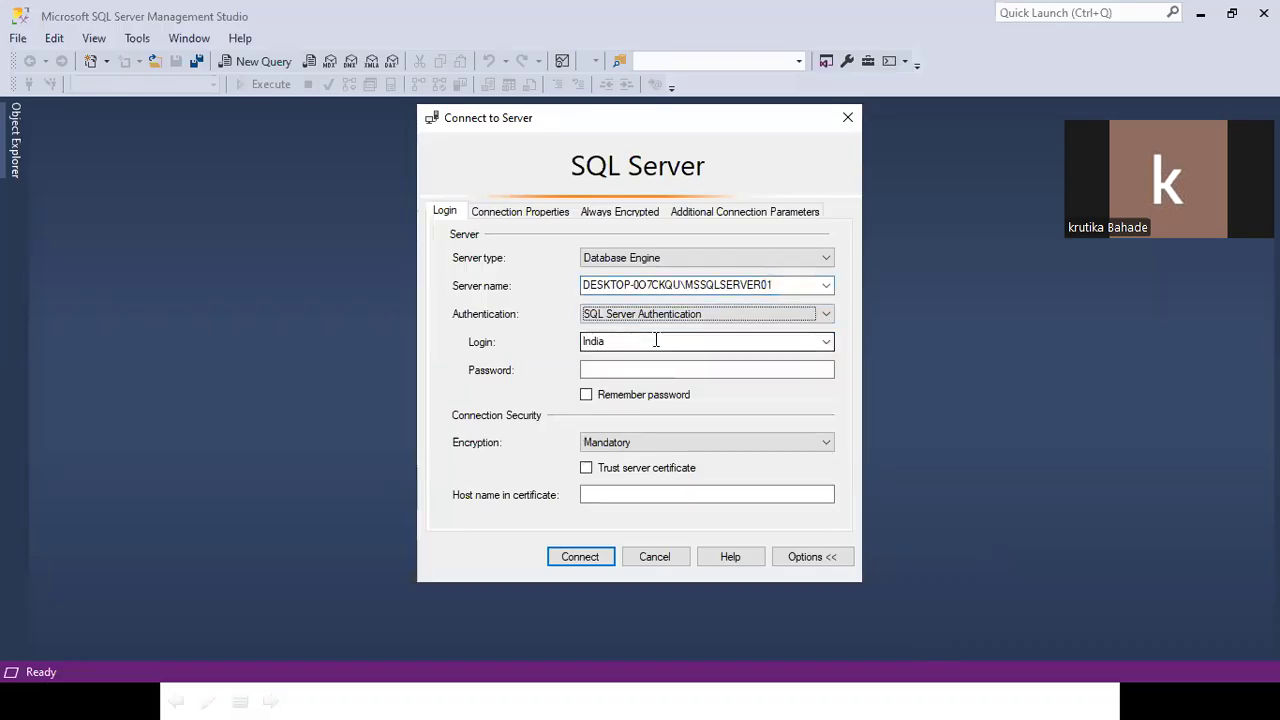
{"action": "left_click", "coordinate": [808, 313]}
{"action": "left_click", "coordinate": [640, 329]}
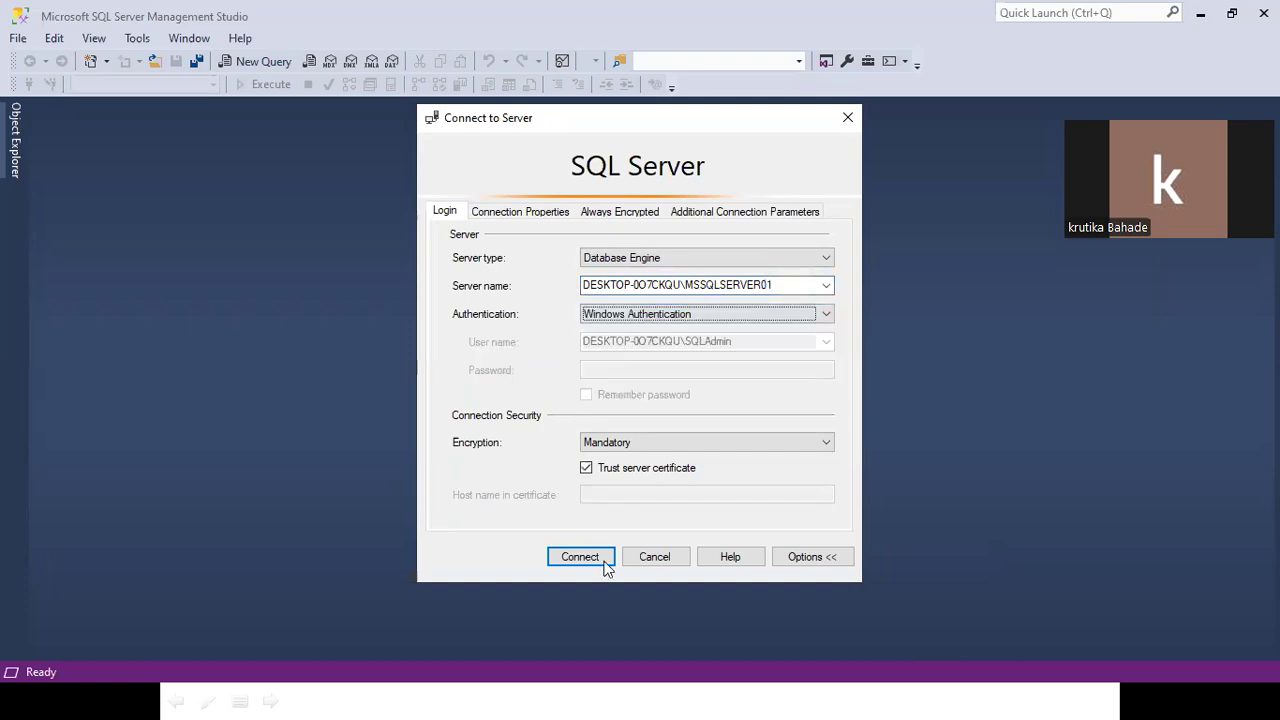
{"action": "left_click", "coordinate": [570, 557]}
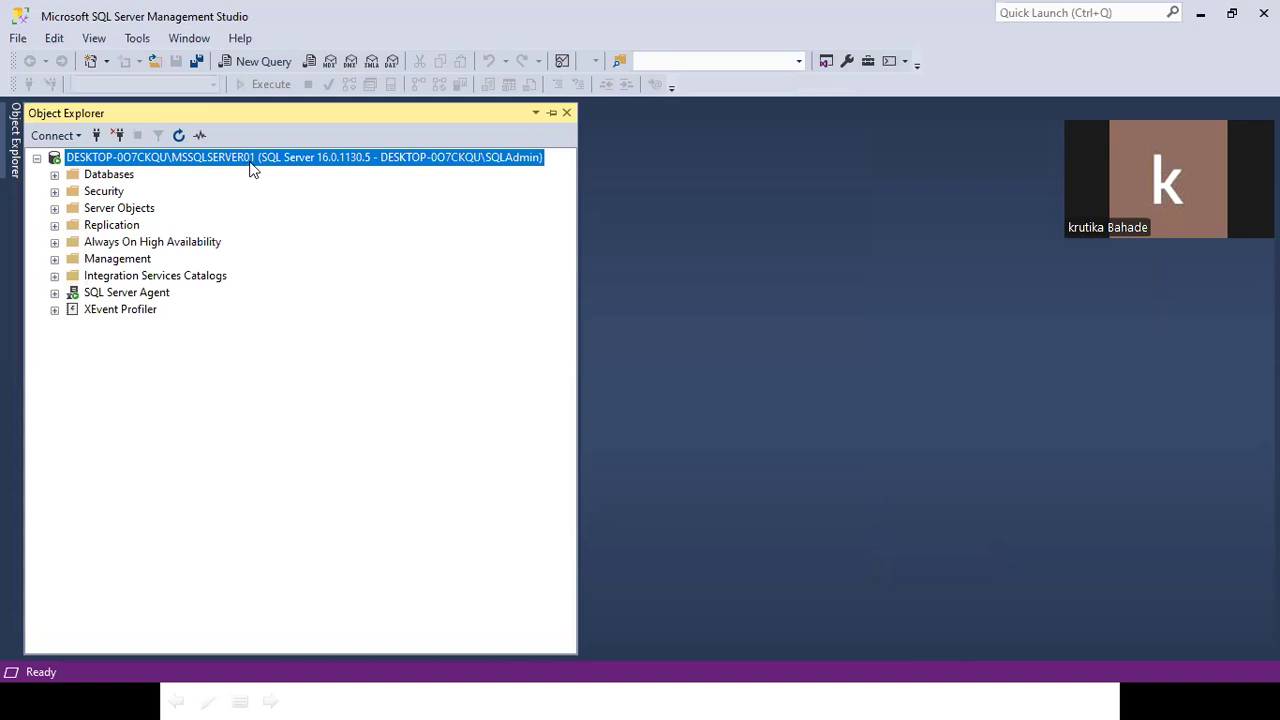
Expand the Databases node to reveal AdventureWorks2022, AdventureWorksDW2022, AdventureWorksLT2022 and EcommerceDB.
{"action": "left_click", "coordinate": [55, 175]}
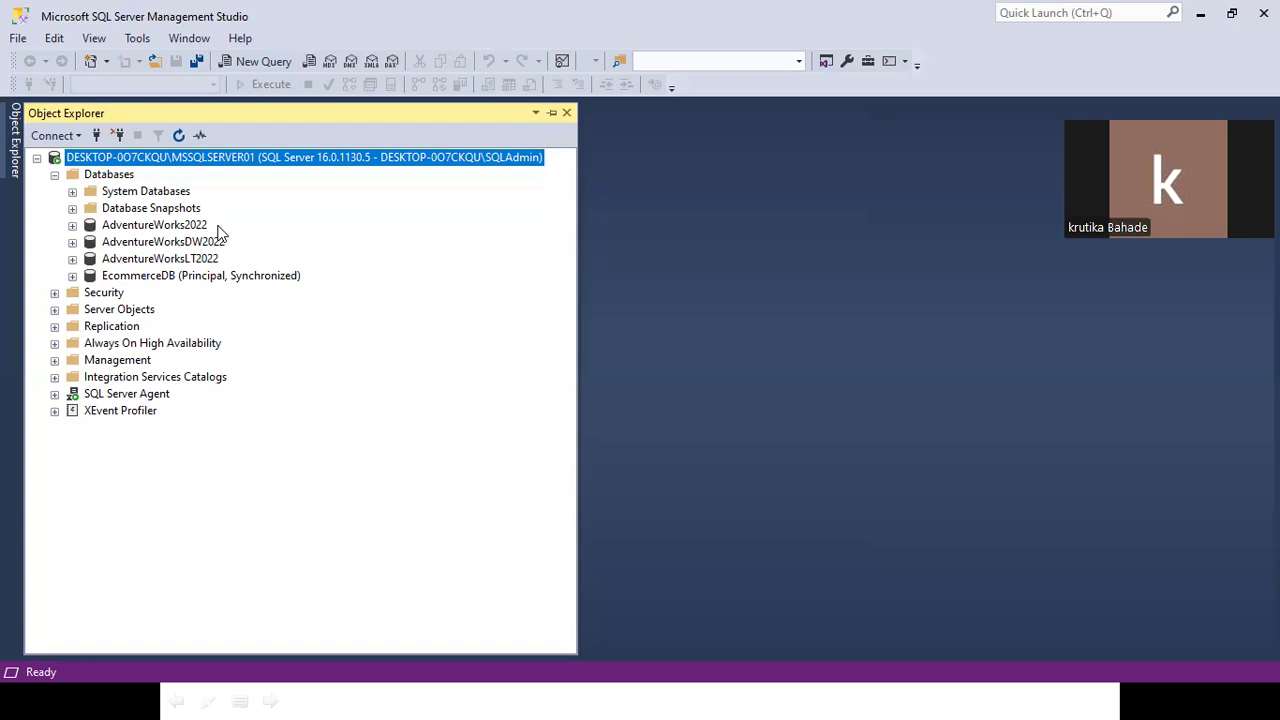
Search the Start menu for 'sql' and then 'sql configuration', dismissing the web results.
{"action": "key", "text": "super"}
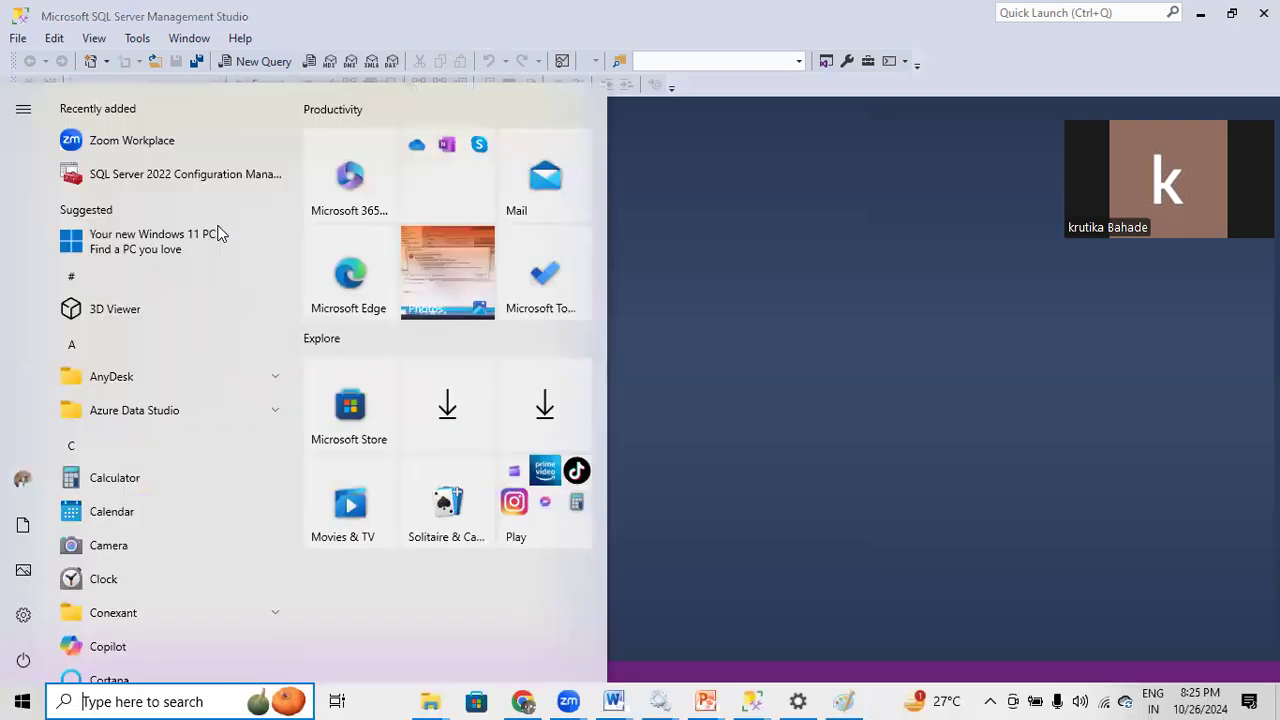
{"action": "type", "text": "sql"}
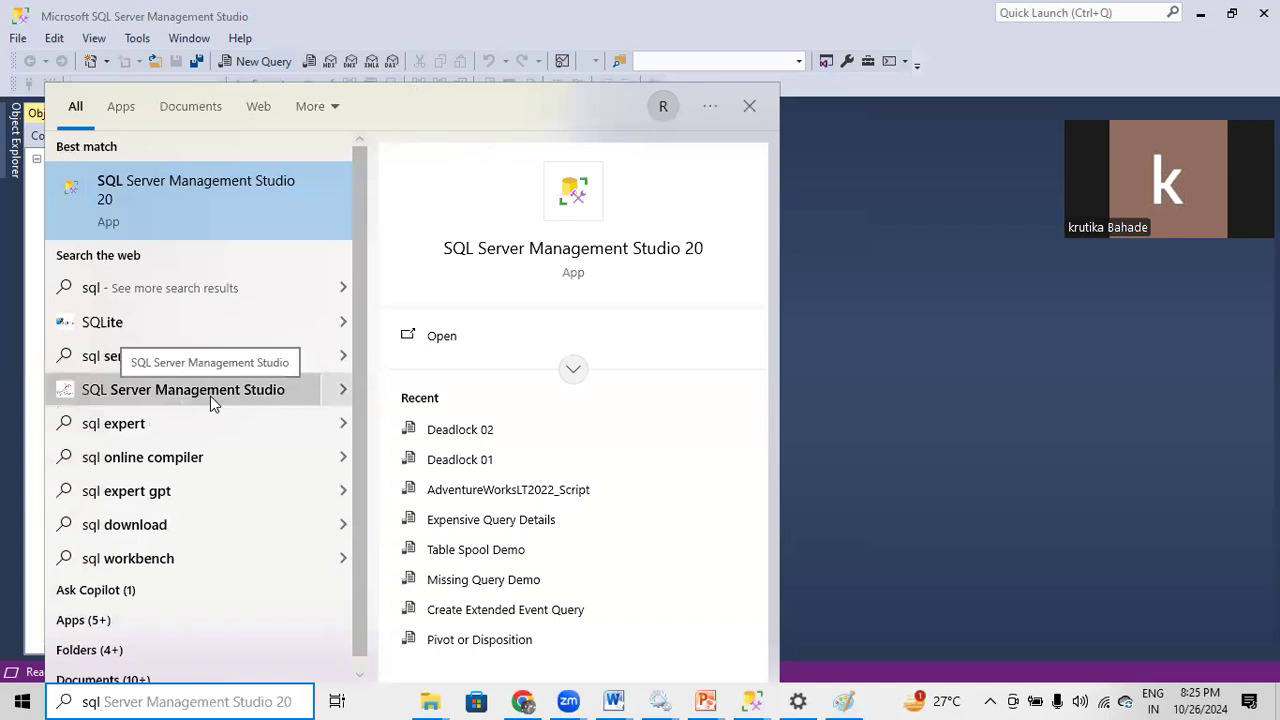
{"action": "key", "text": "BackSpace"}
{"action": "key", "text": "BackSpace"}
{"action": "key", "text": "BackSpace"}
{"action": "type", "text": "sql"}
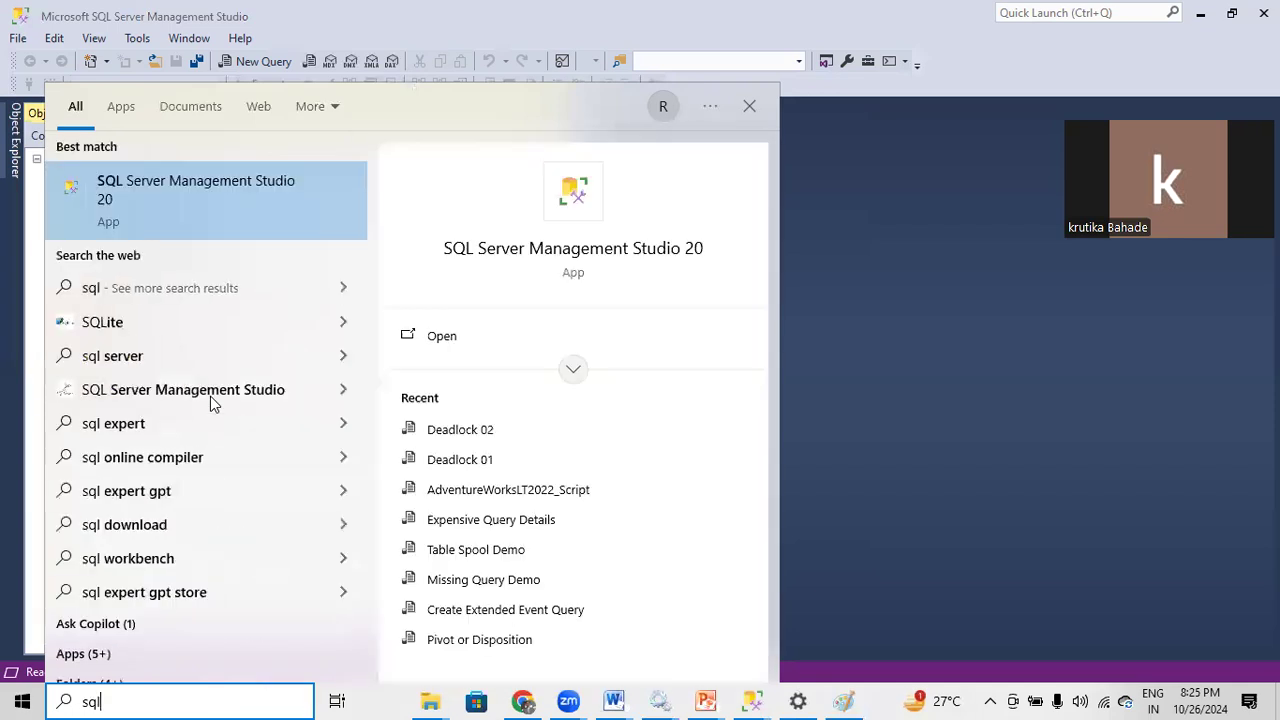
{"action": "key", "text": "Escape"}
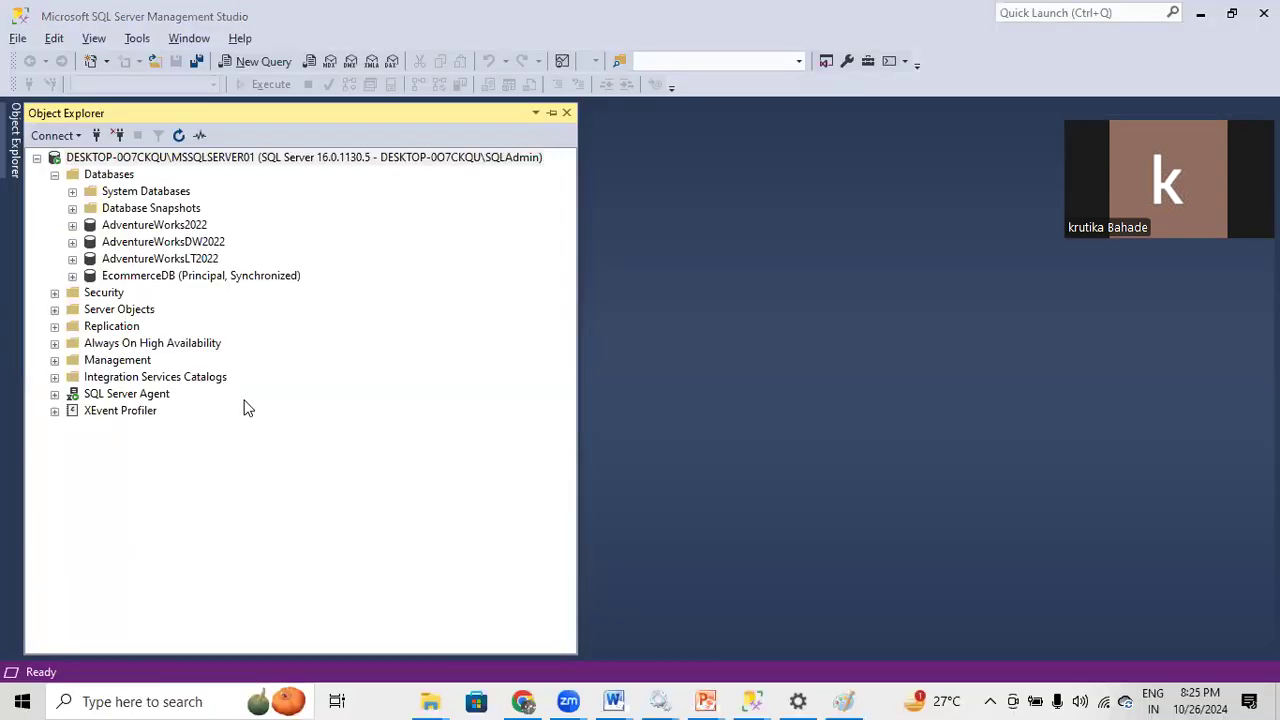
{"action": "key", "text": "super"}
{"action": "type", "text": "sql con"}
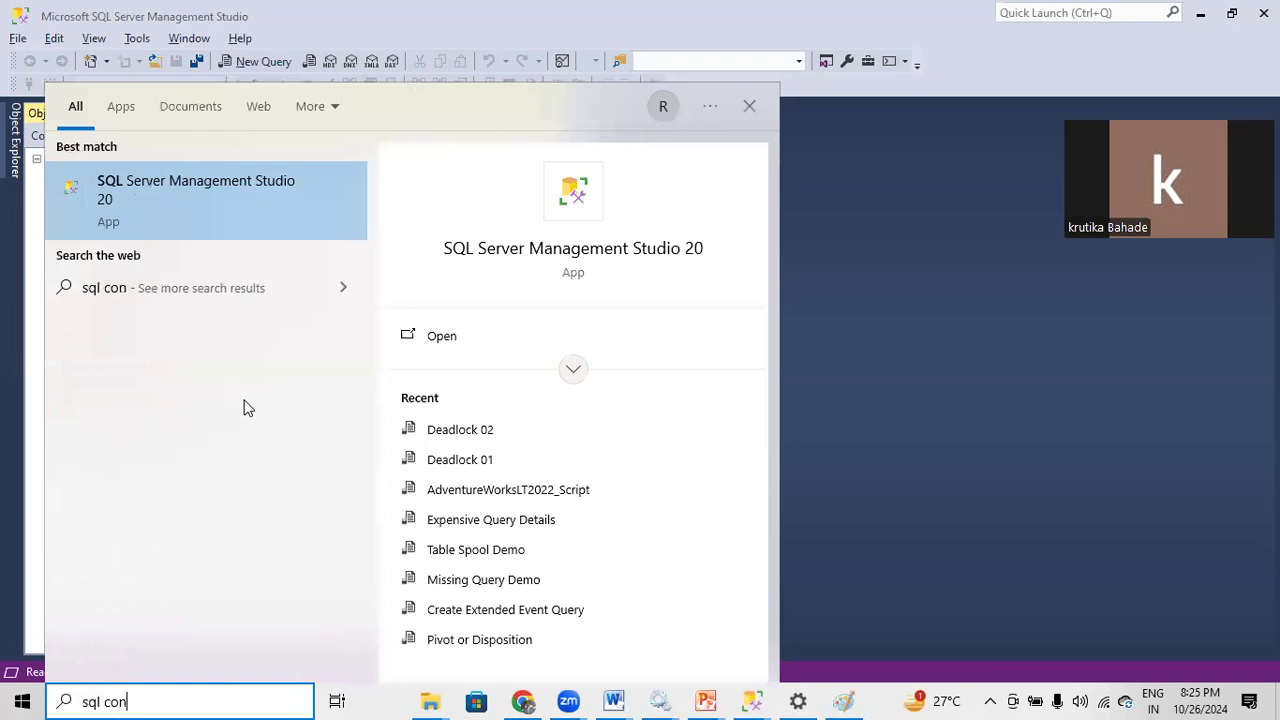
{"action": "type", "text": "figuration"}
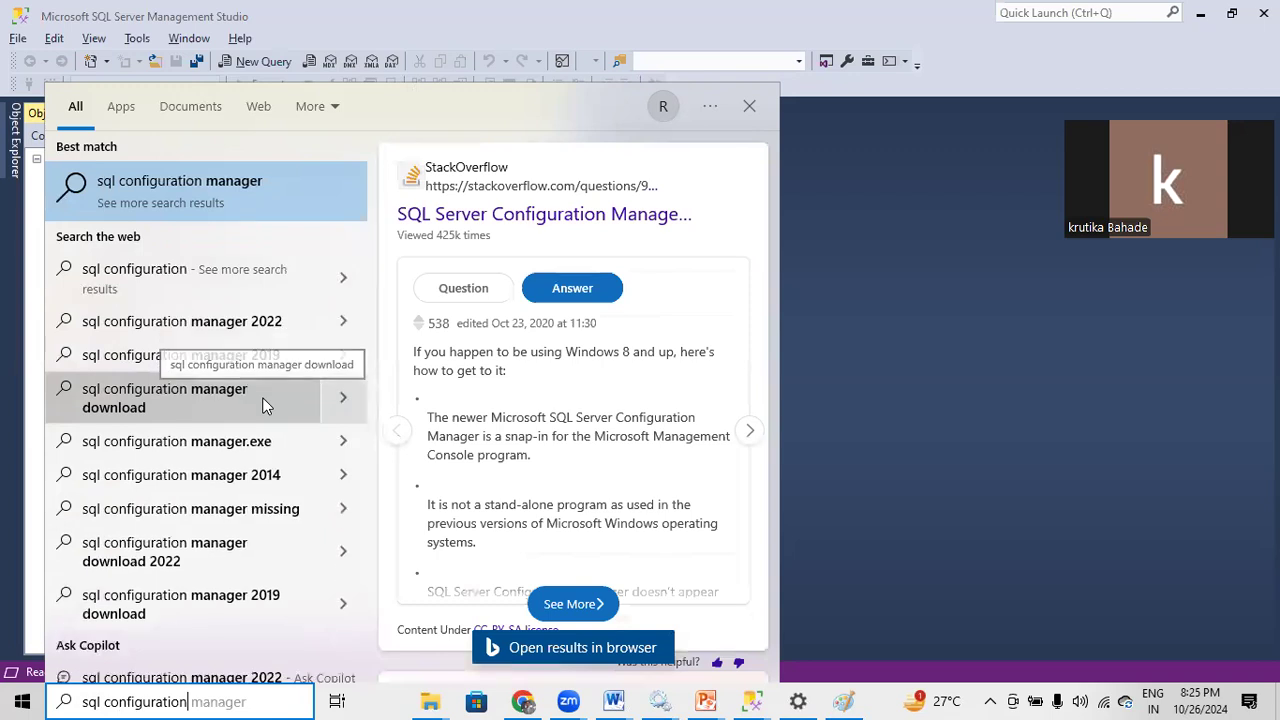
{"action": "left_click", "coordinate": [1158, 384]}
Return to the desktop and search Start for 'configura' to find SQL Server 2022 Configuration Manager.
{"action": "key", "text": "super"}
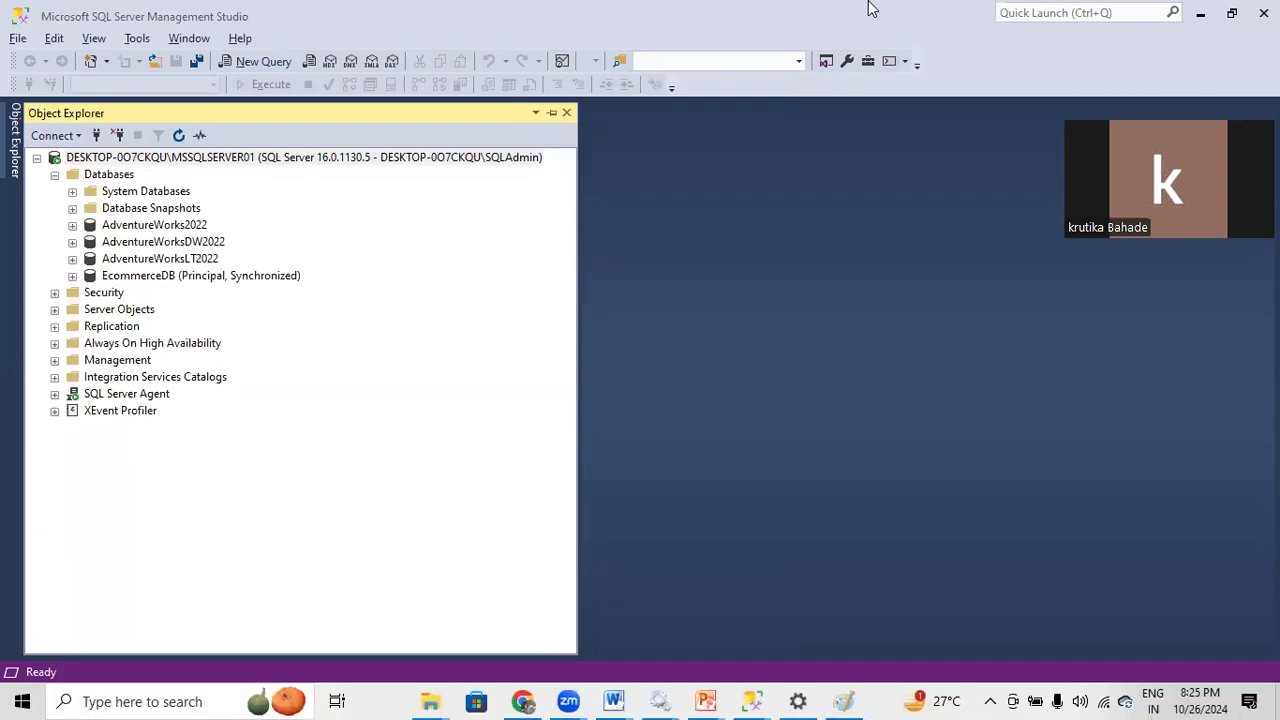
{"action": "key", "text": "Escape"}
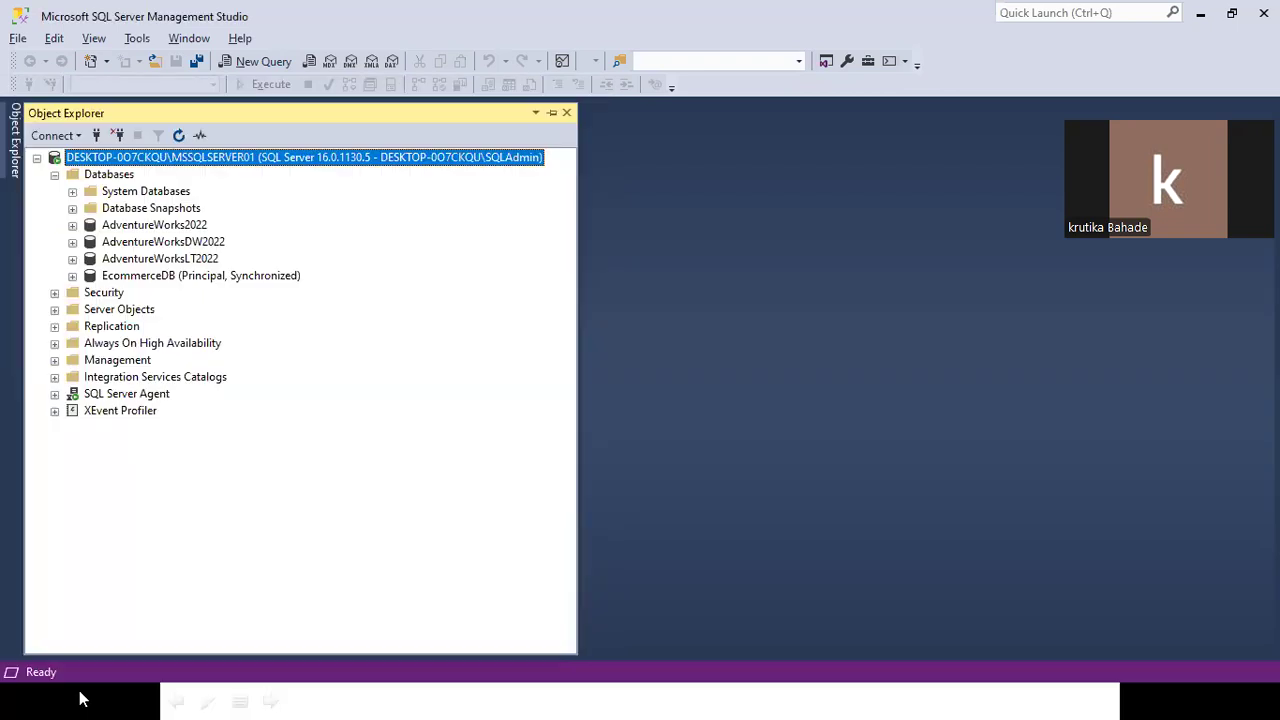
{"action": "key", "text": "alt+Tab"}
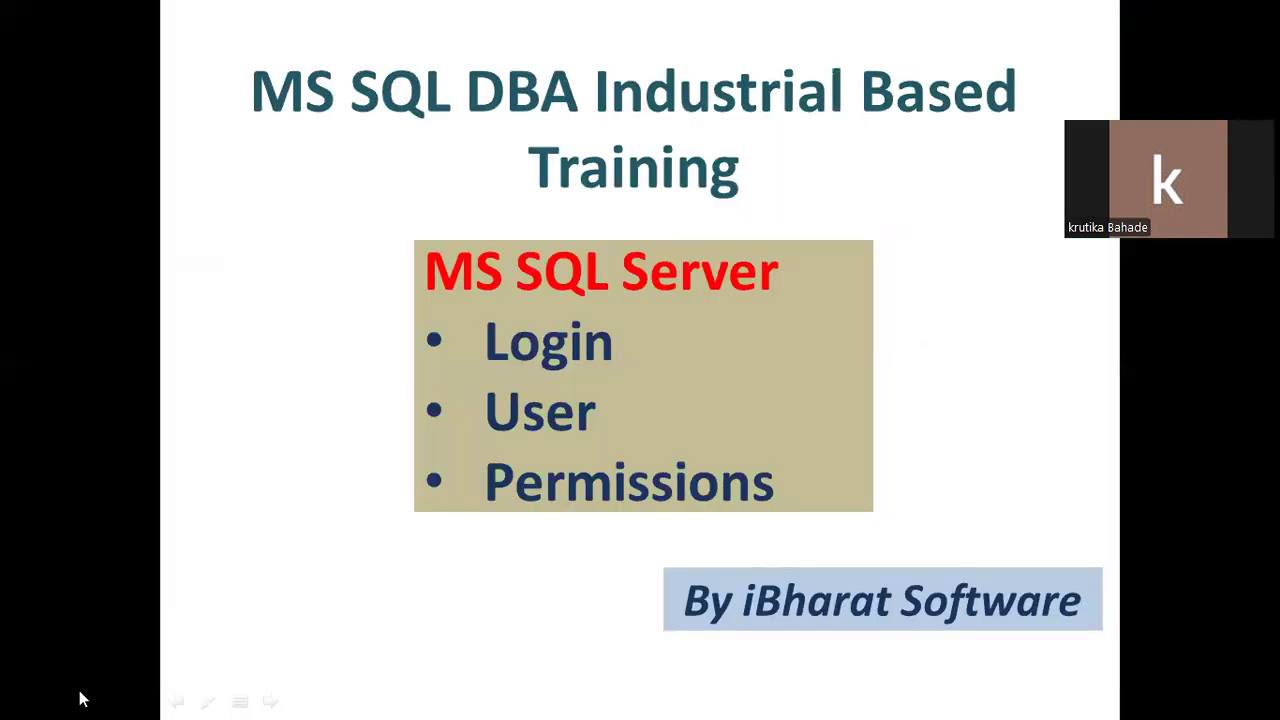
{"action": "key", "text": "super+d"}
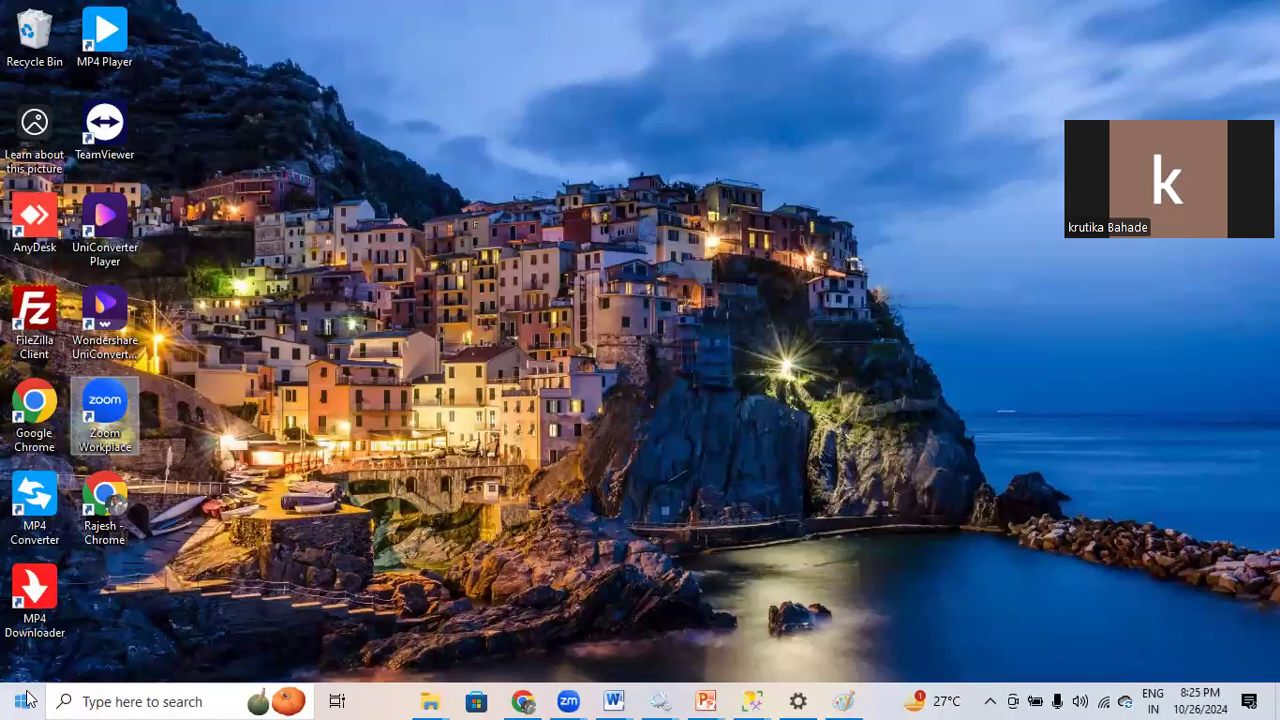
{"action": "left_click", "coordinate": [25, 700]}
{"action": "mouse_move", "coordinate": [22, 480]}
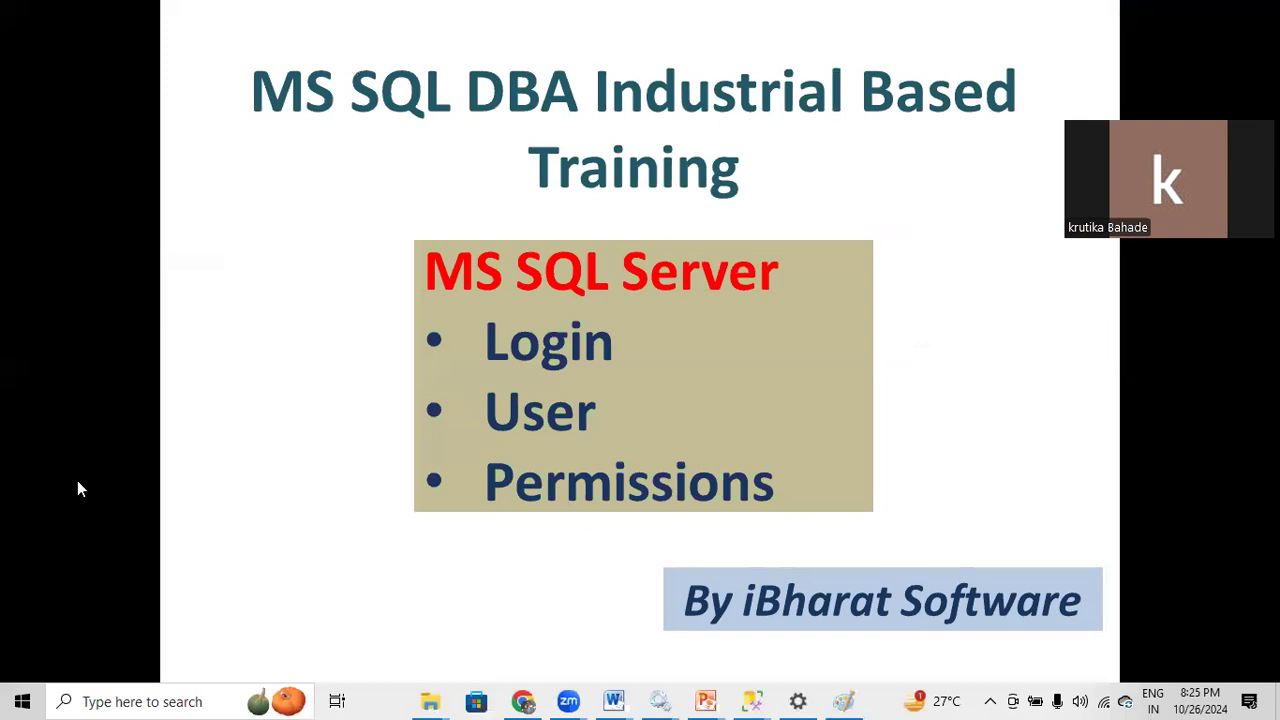
{"action": "key", "text": "super"}
{"action": "type", "text": "configu"}
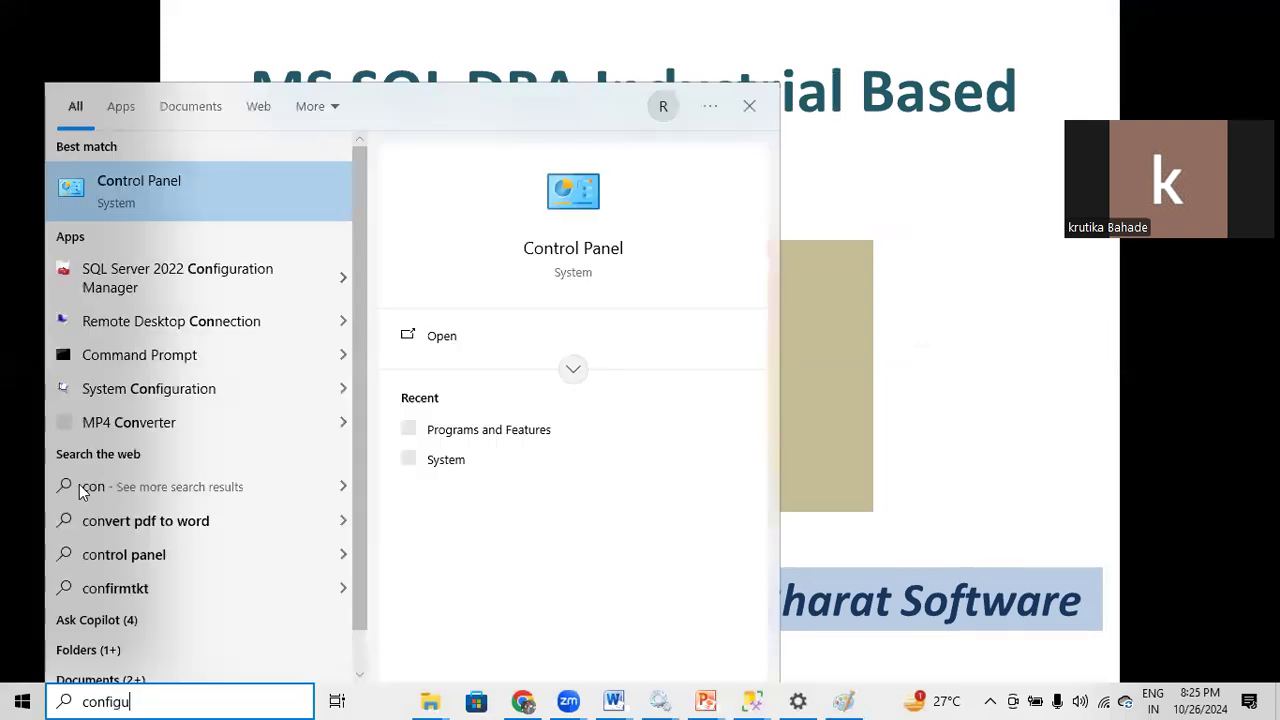
{"action": "type", "text": "ra"}
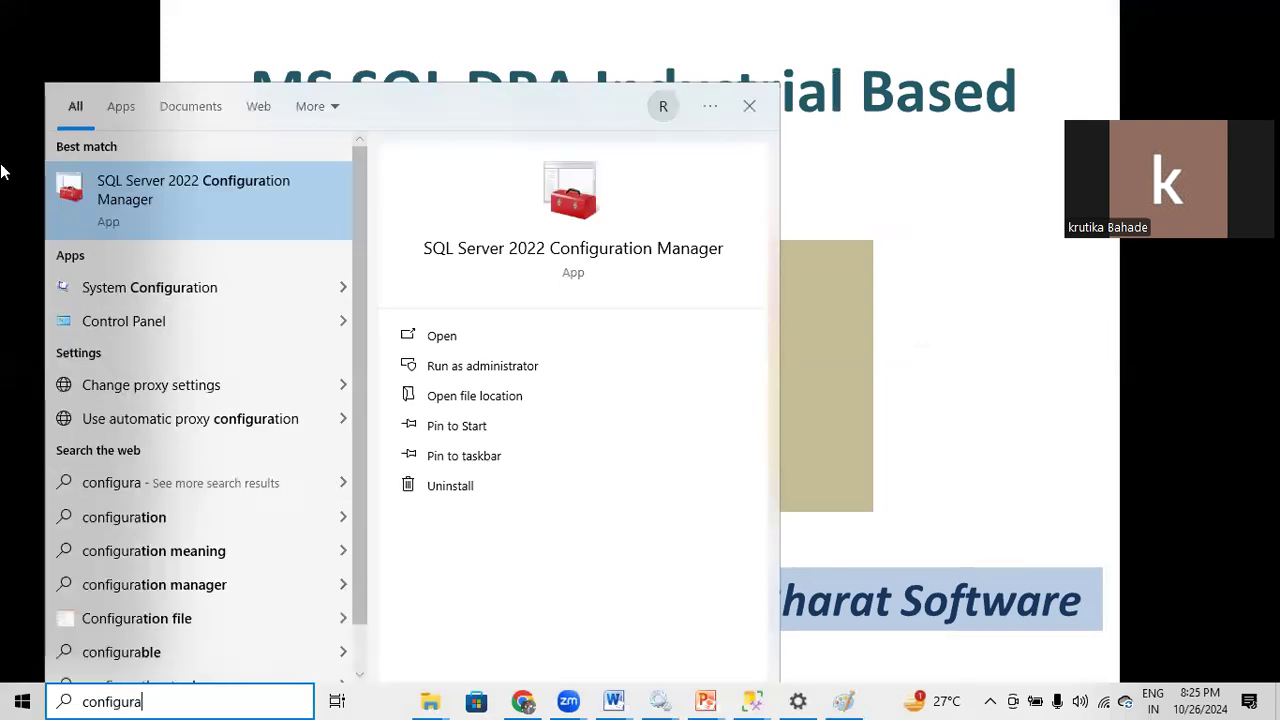
Launch SQL Server 2022 Configuration Manager and browse its services and 32-bit network configuration.
{"action": "left_click", "coordinate": [135, 197]}
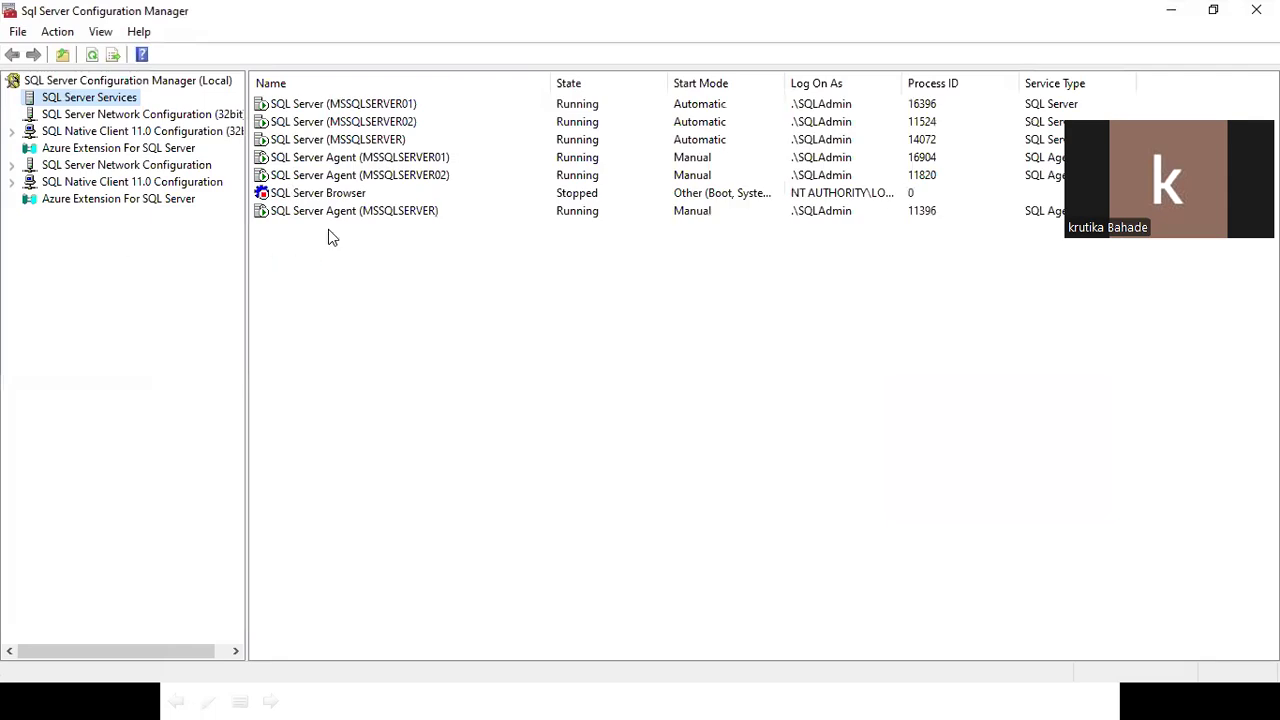
{"action": "left_click", "coordinate": [362, 140]}
{"action": "left_click", "coordinate": [362, 104]}
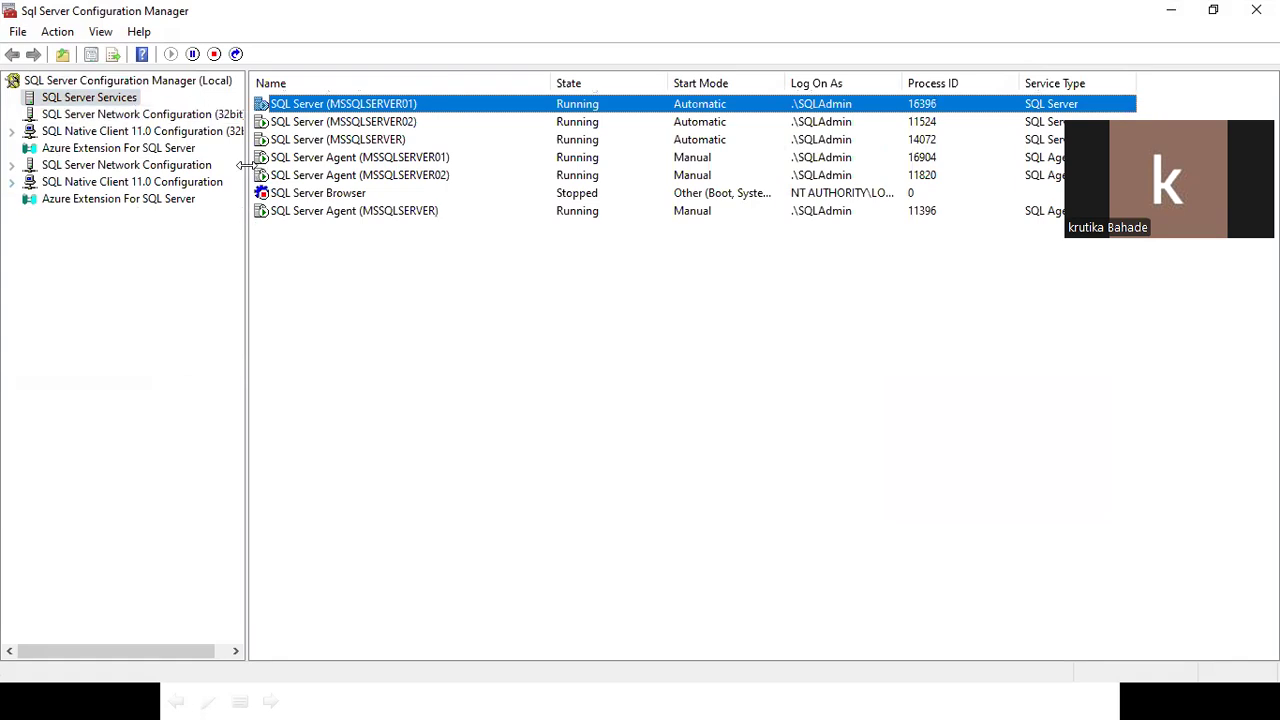
{"action": "left_click_drag", "start_coordinate": [248, 163], "coordinate": [395, 166]}
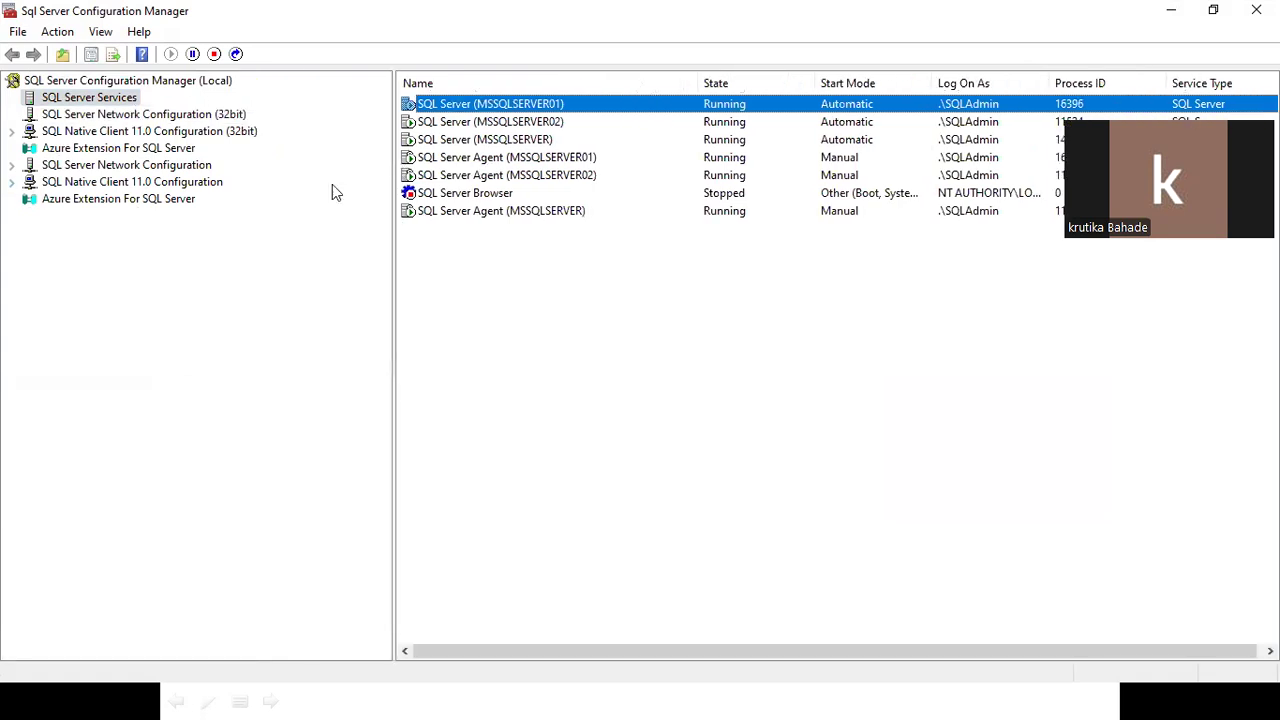
{"action": "left_click", "coordinate": [52, 116]}
{"action": "left_click", "coordinate": [97, 99]}
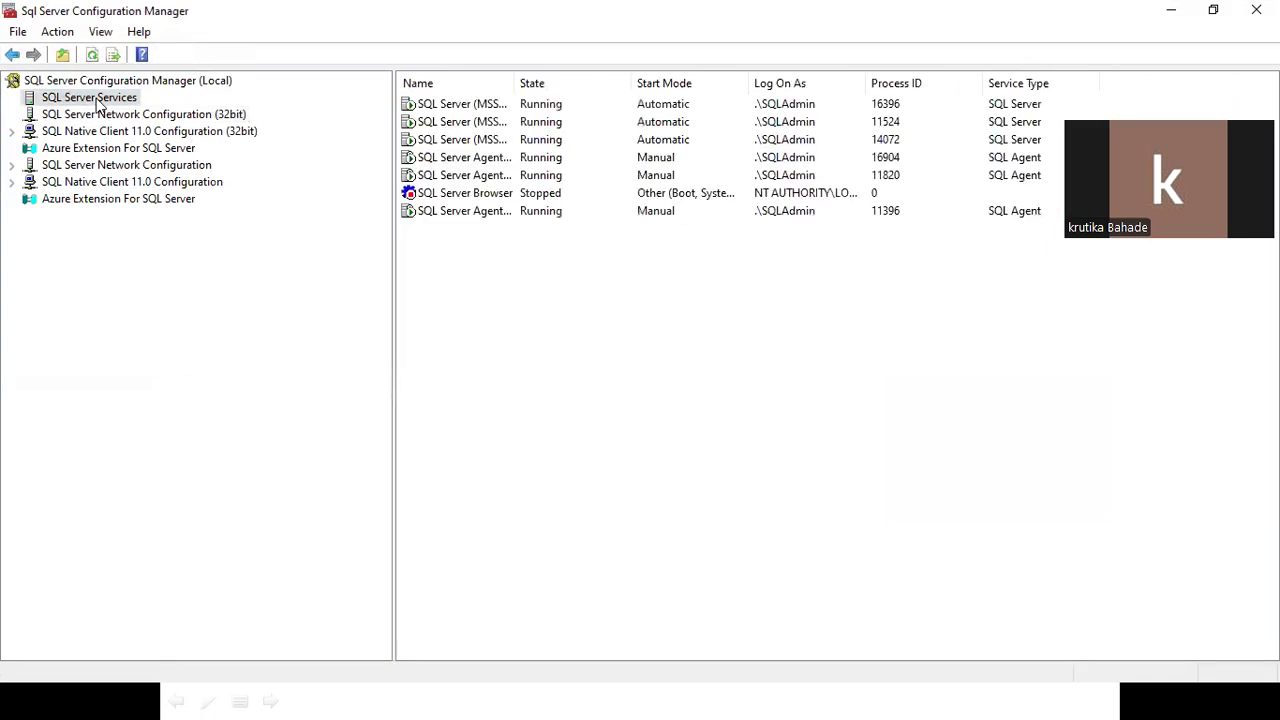
Show Protocols for MSSQLSERVER under SQL Server Network Configuration and select TCP/IP.
{"action": "left_click", "coordinate": [12, 131]}
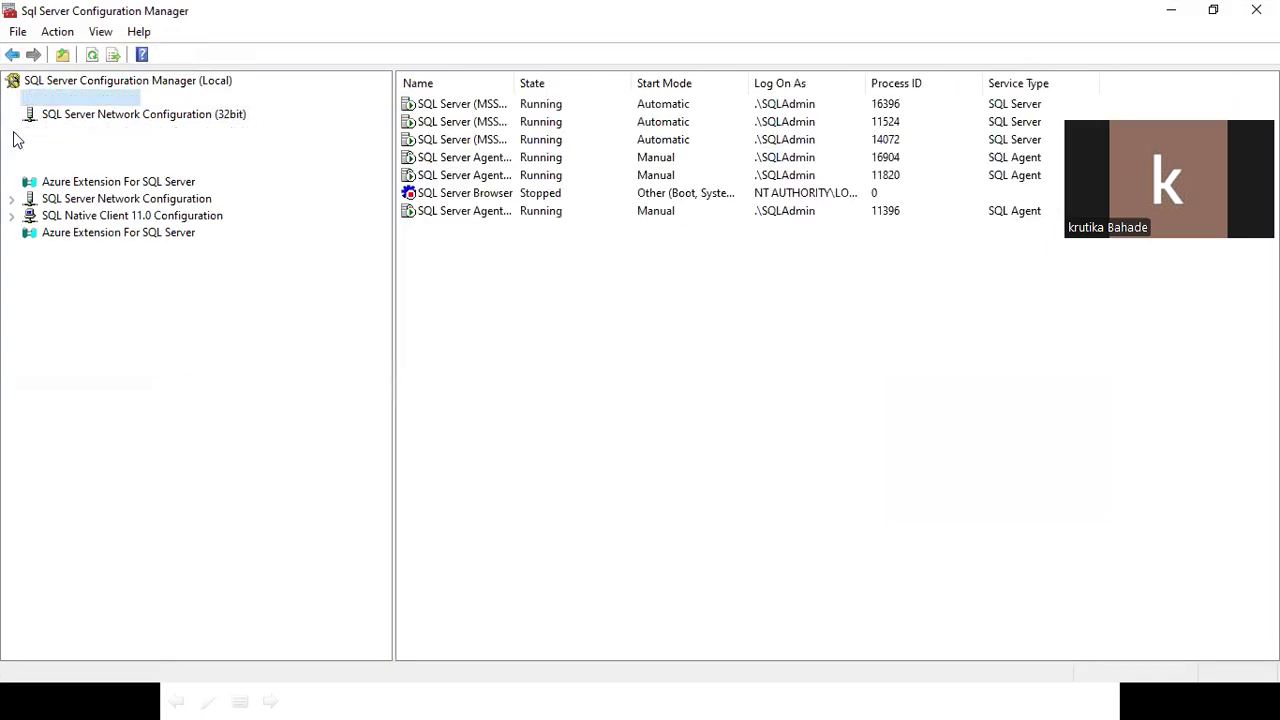
{"action": "left_click", "coordinate": [33, 200]}
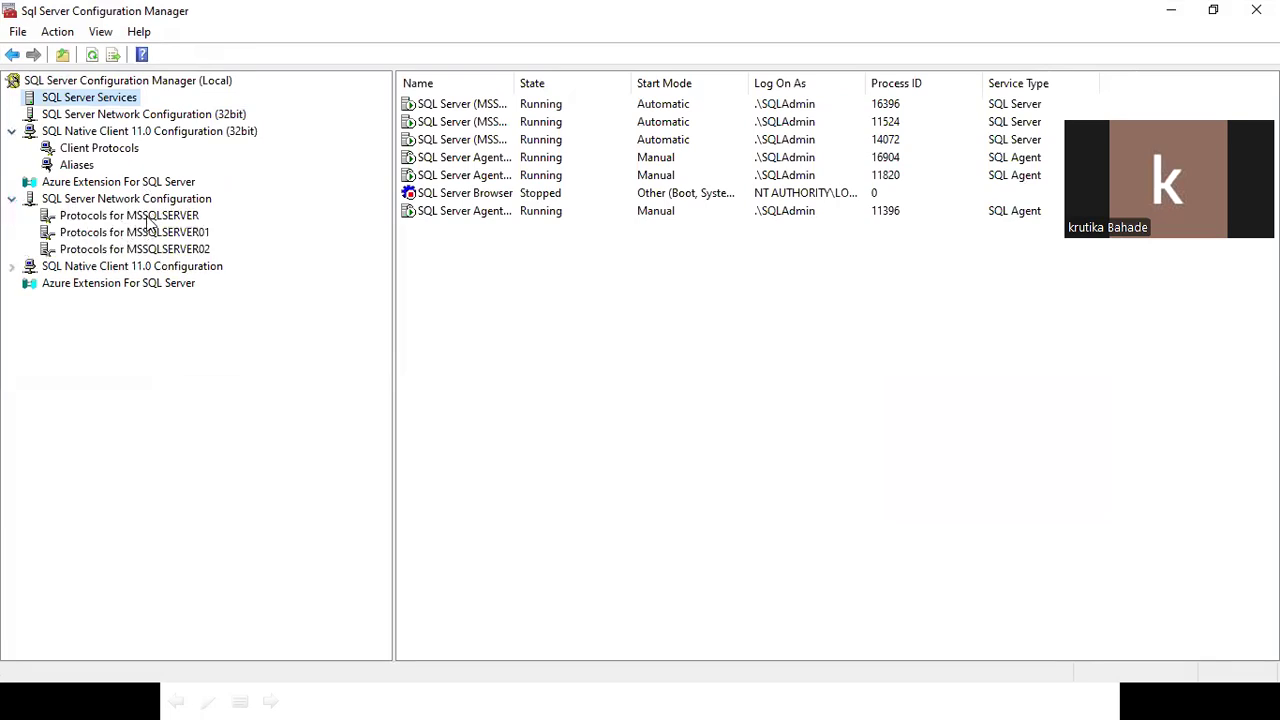
{"action": "left_click", "coordinate": [124, 199]}
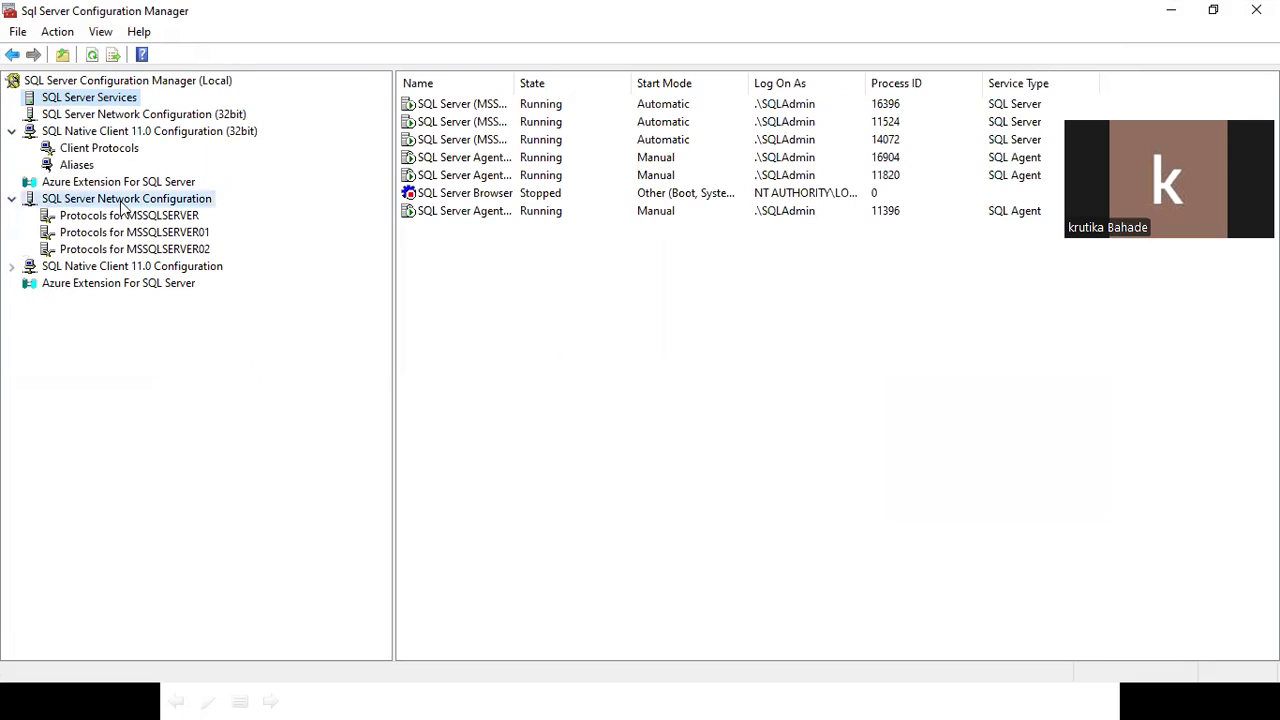
{"action": "left_click", "coordinate": [157, 223]}
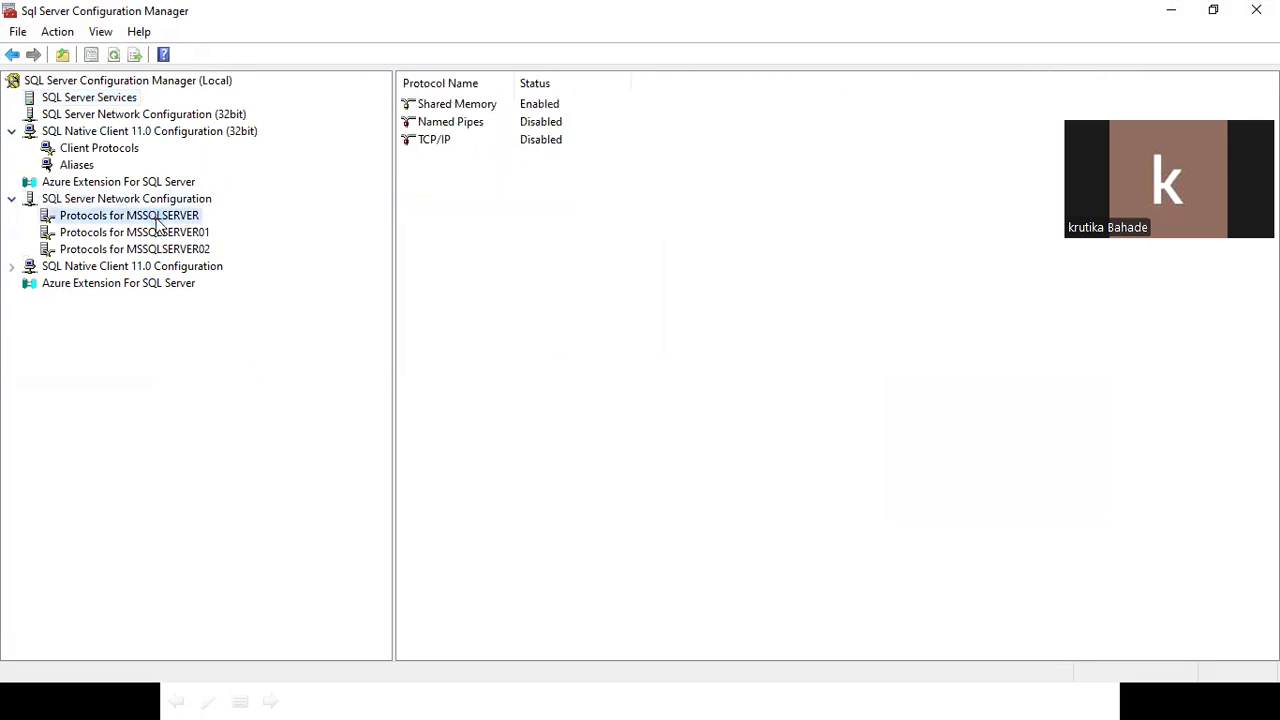
{"action": "left_click", "coordinate": [437, 141]}
{"action": "double_click", "coordinate": [437, 141]}
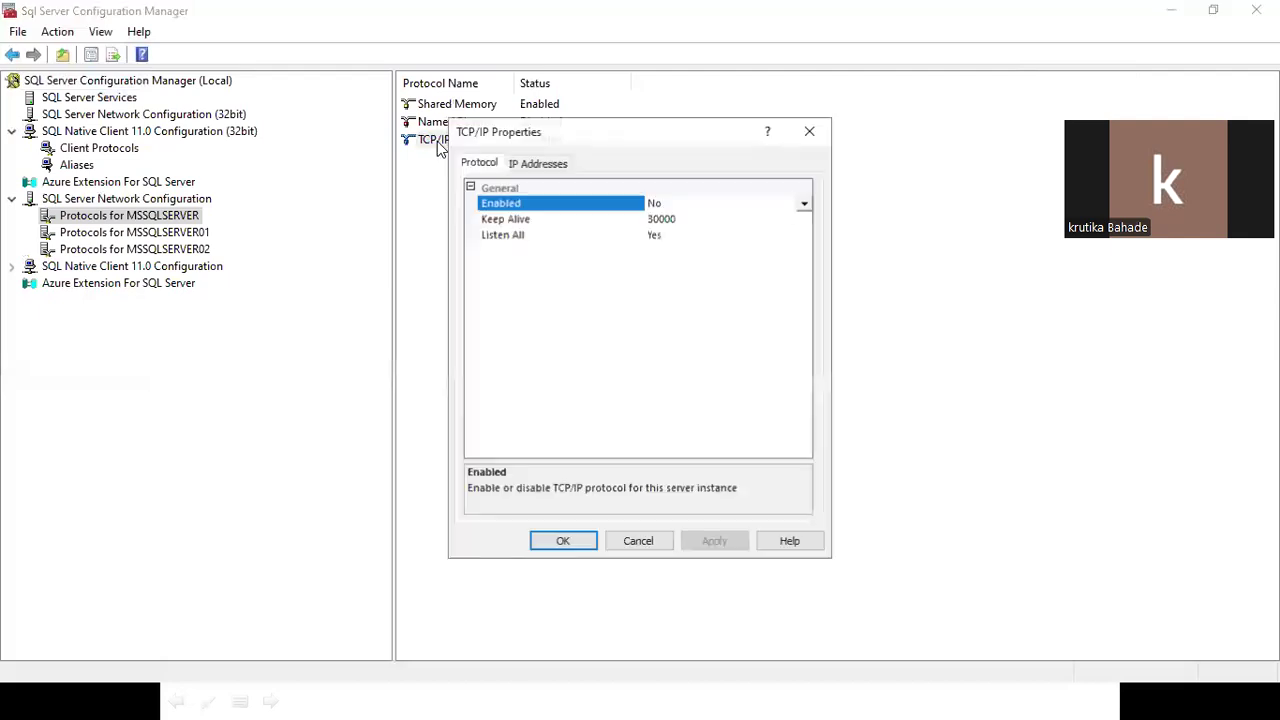
{"action": "left_click", "coordinate": [530, 162]}
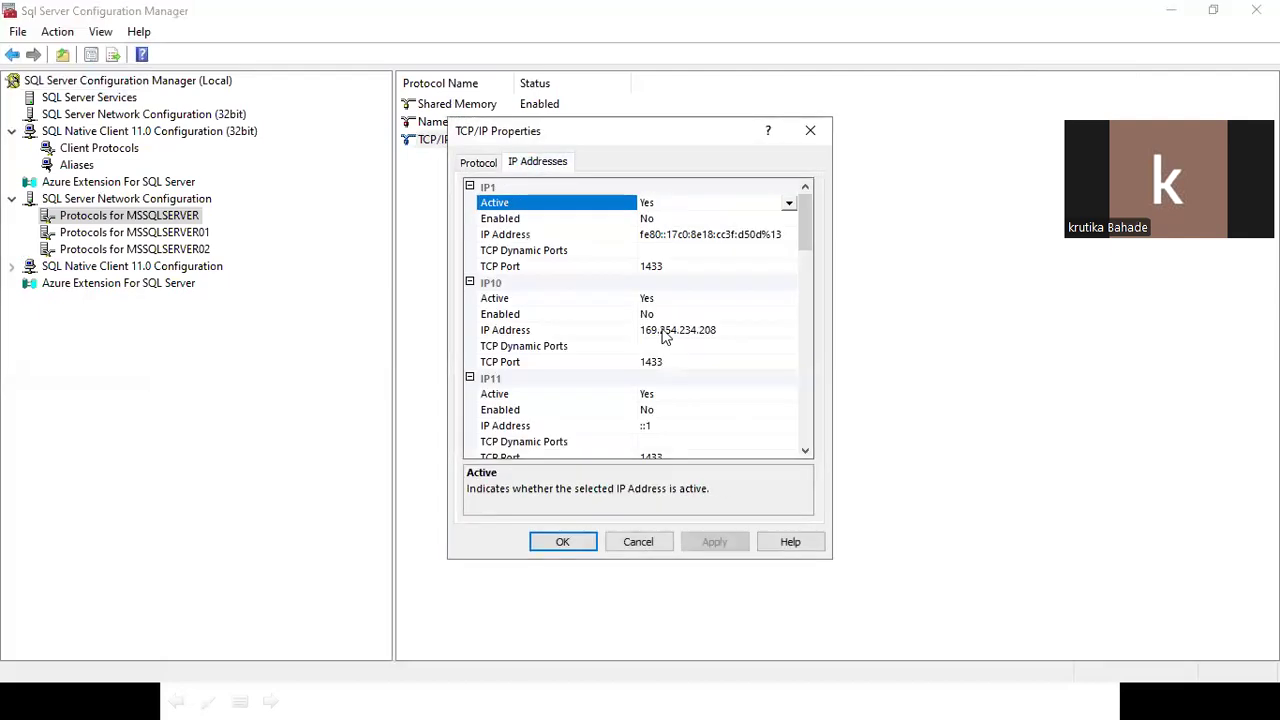
{"action": "scroll", "coordinate": [671, 343], "scroll_direction": "down", "scroll_amount": 4}
{"action": "scroll", "coordinate": [675, 348], "scroll_direction": "down", "scroll_amount": 10}
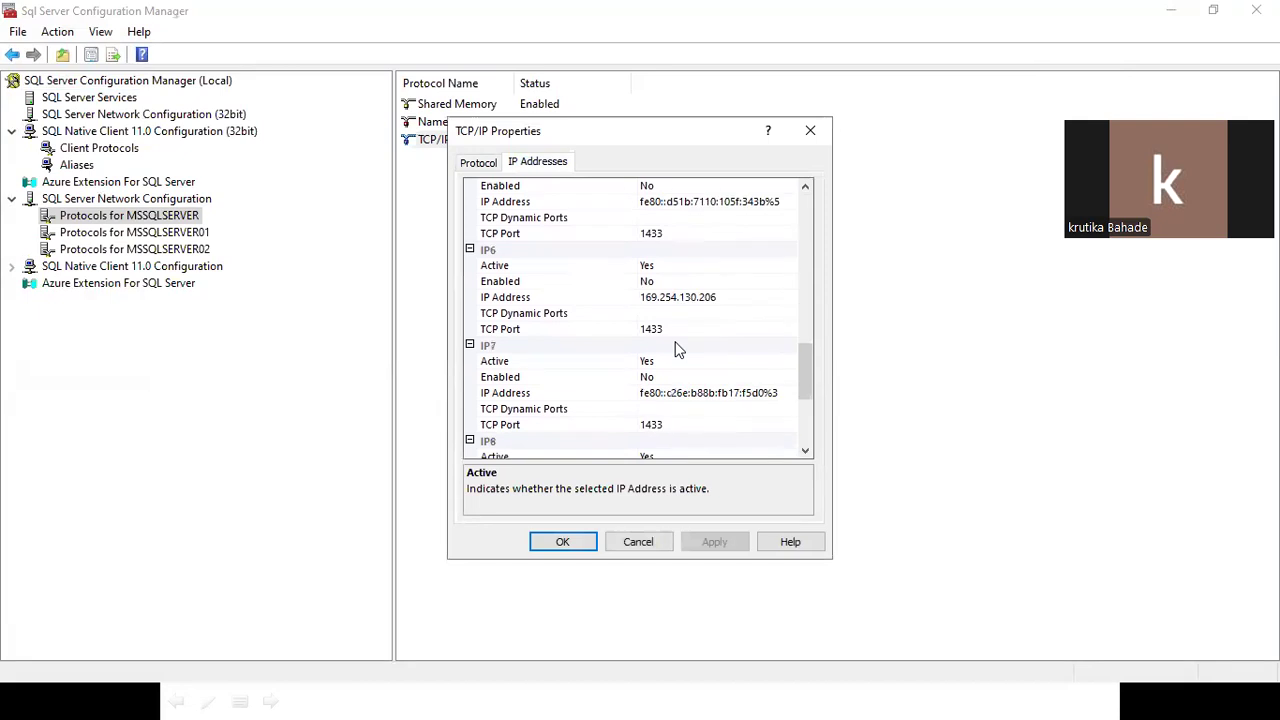
{"action": "scroll", "coordinate": [675, 452], "scroll_direction": "down", "scroll_amount": 1}
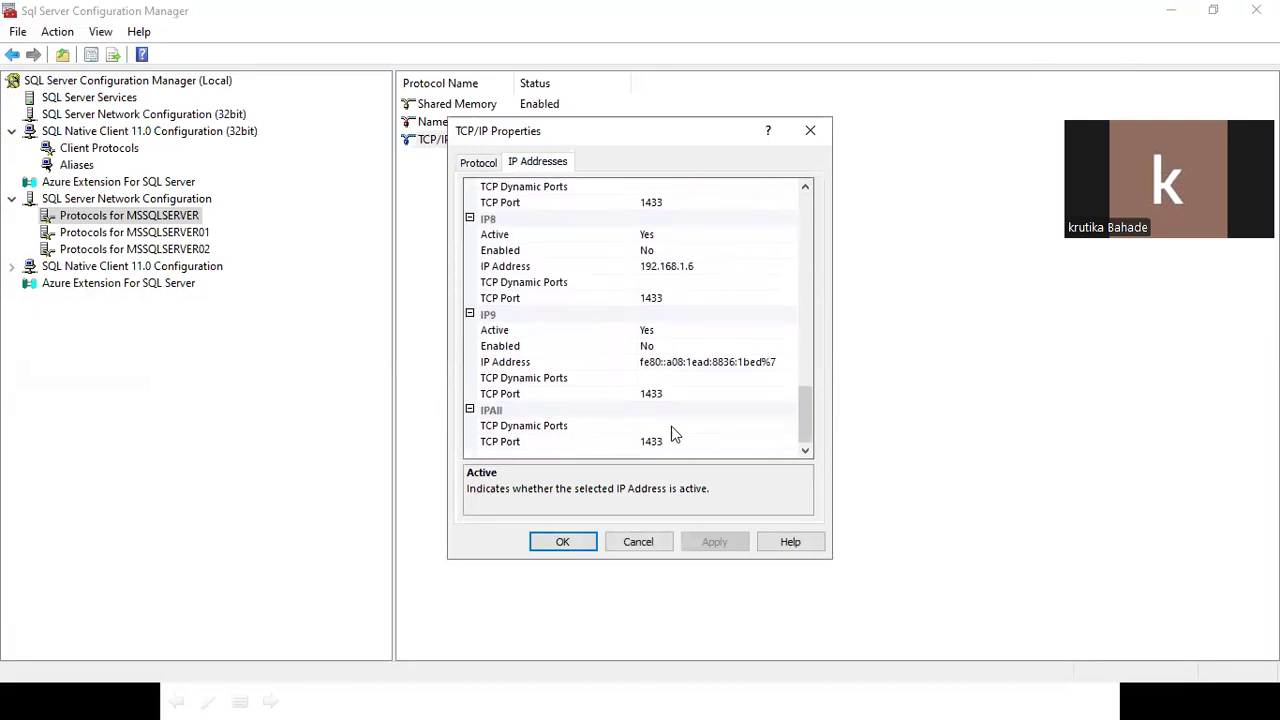
{"action": "left_click", "coordinate": [632, 442]}
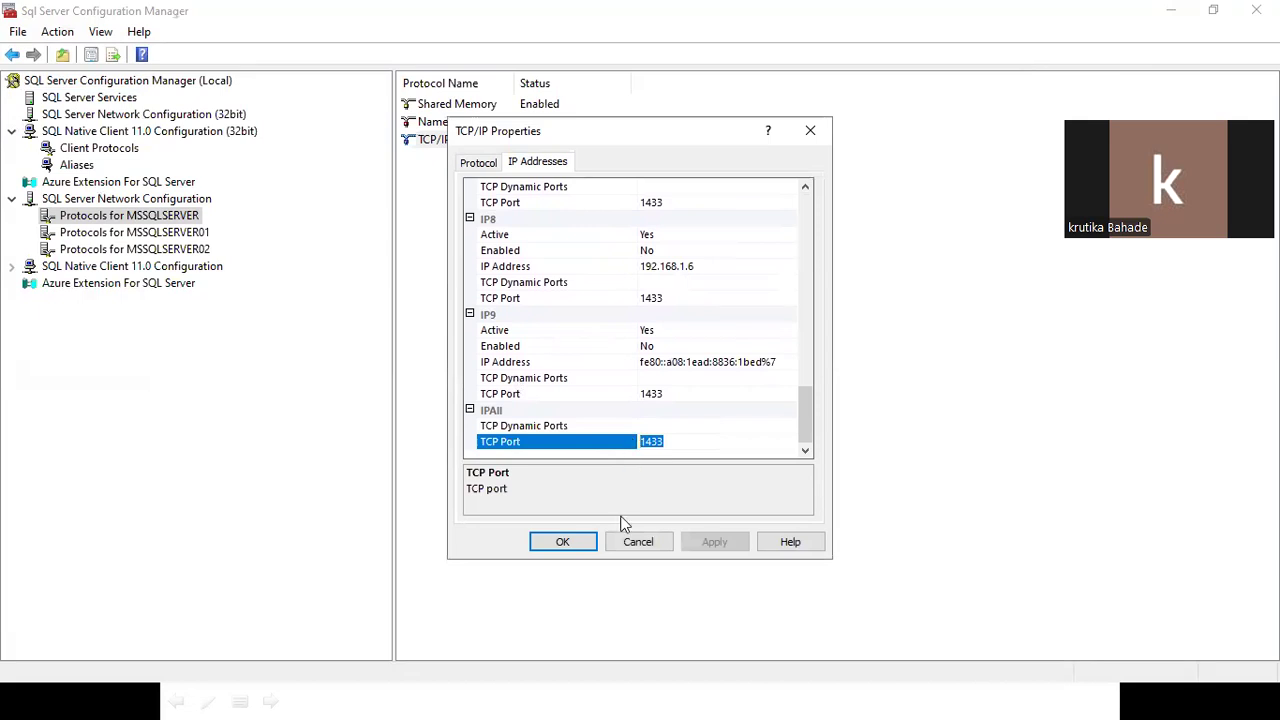
{"action": "left_click", "coordinate": [638, 544]}
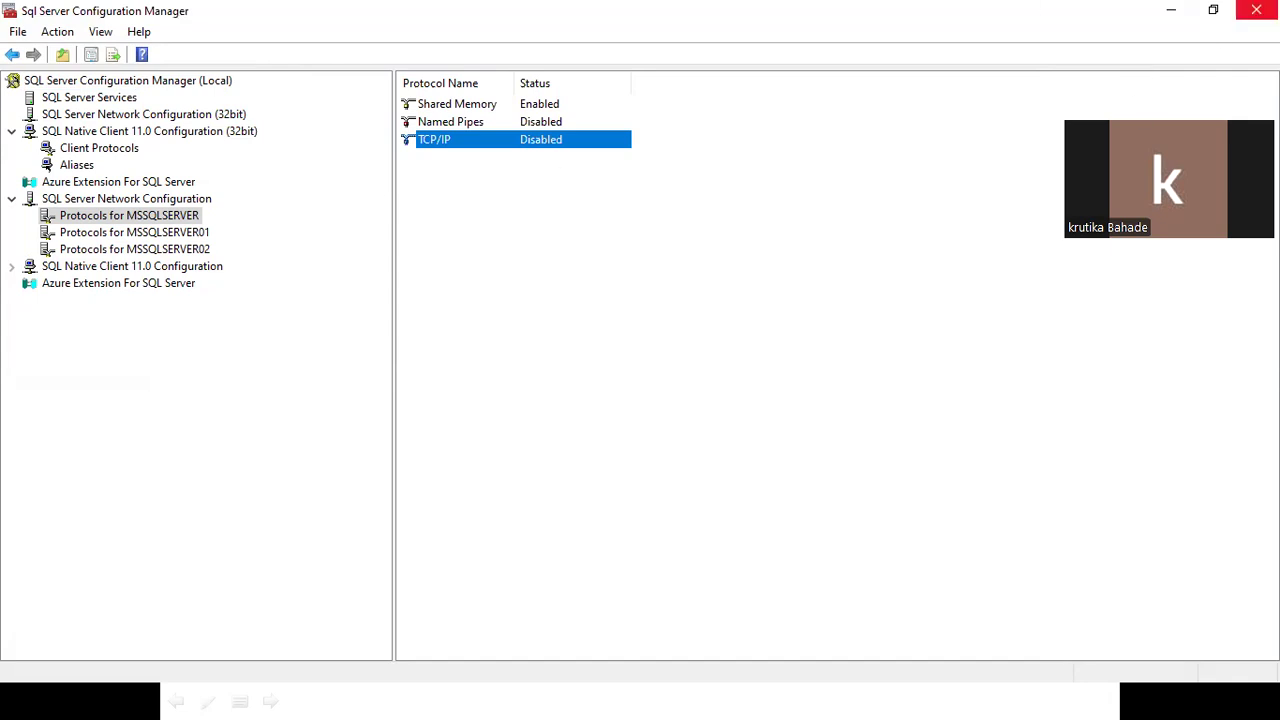
Close Configuration Manager and narrow Object Explorer, then widen it slightly to fit the server name.
{"action": "left_click", "coordinate": [1252, 12]}
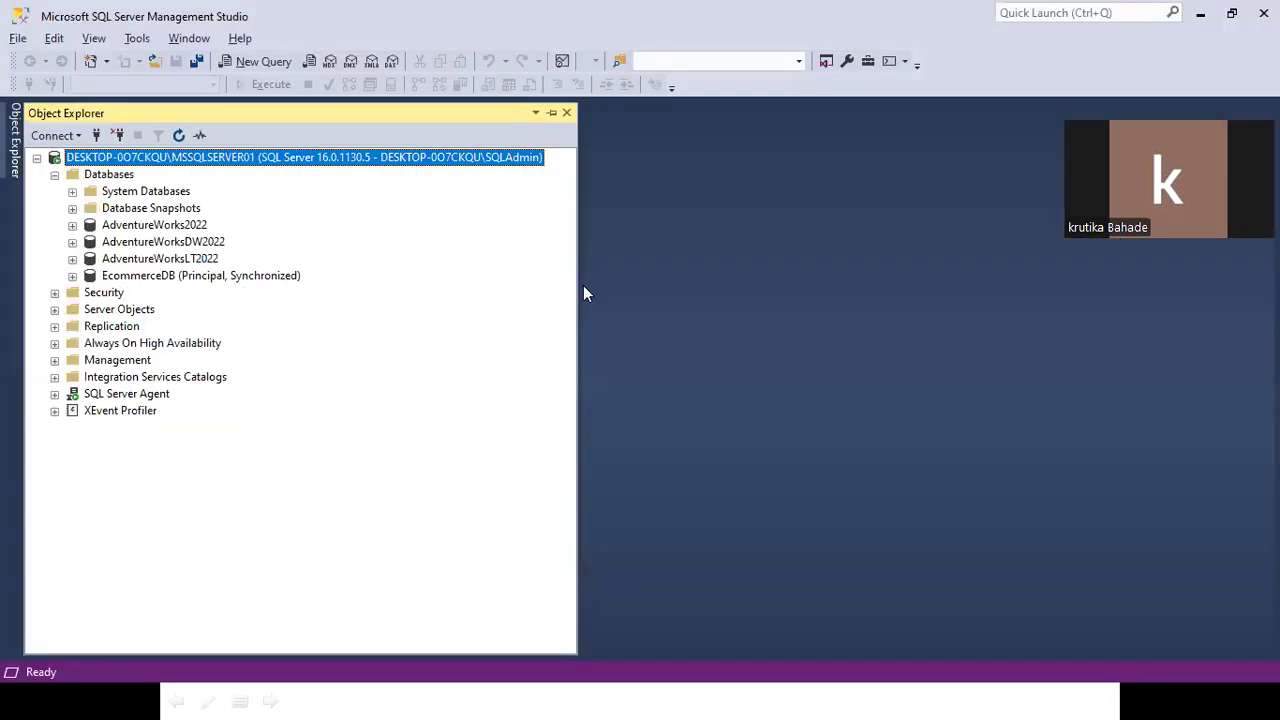
{"action": "left_click_drag", "start_coordinate": [578, 285], "coordinate": [378, 317]}
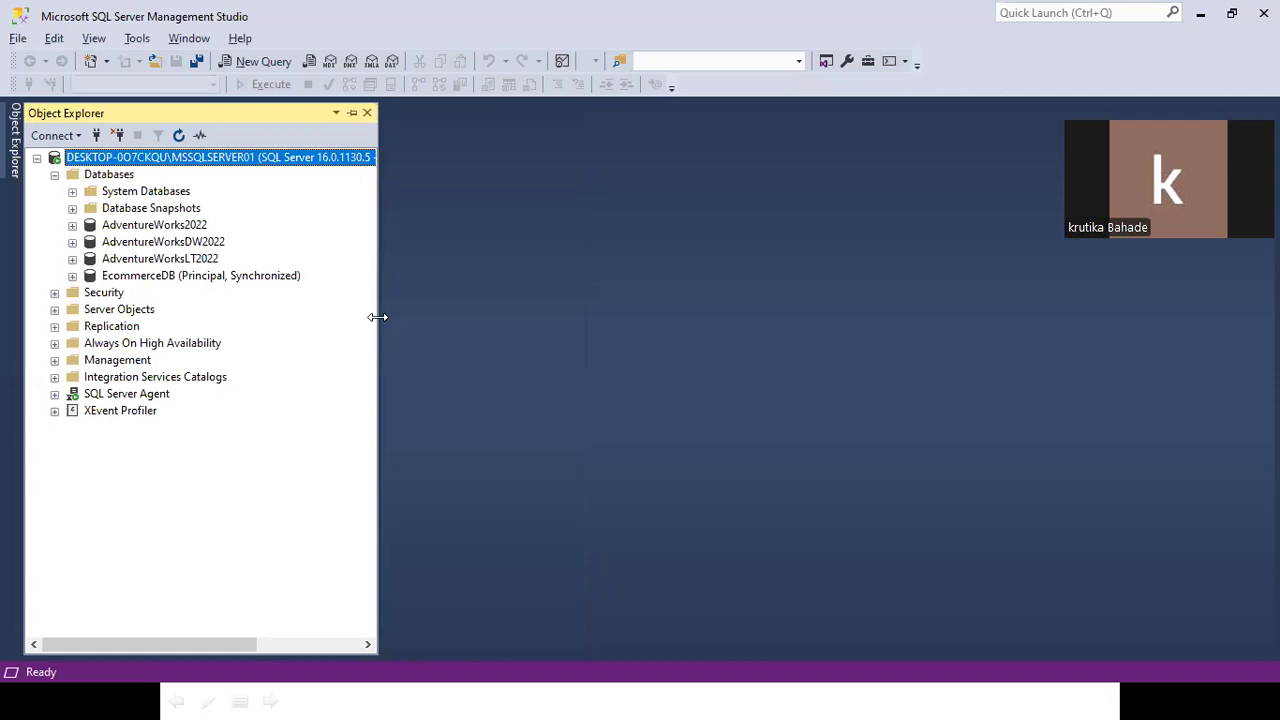
{"action": "left_click_drag", "start_coordinate": [378, 317], "coordinate": [394, 317]}
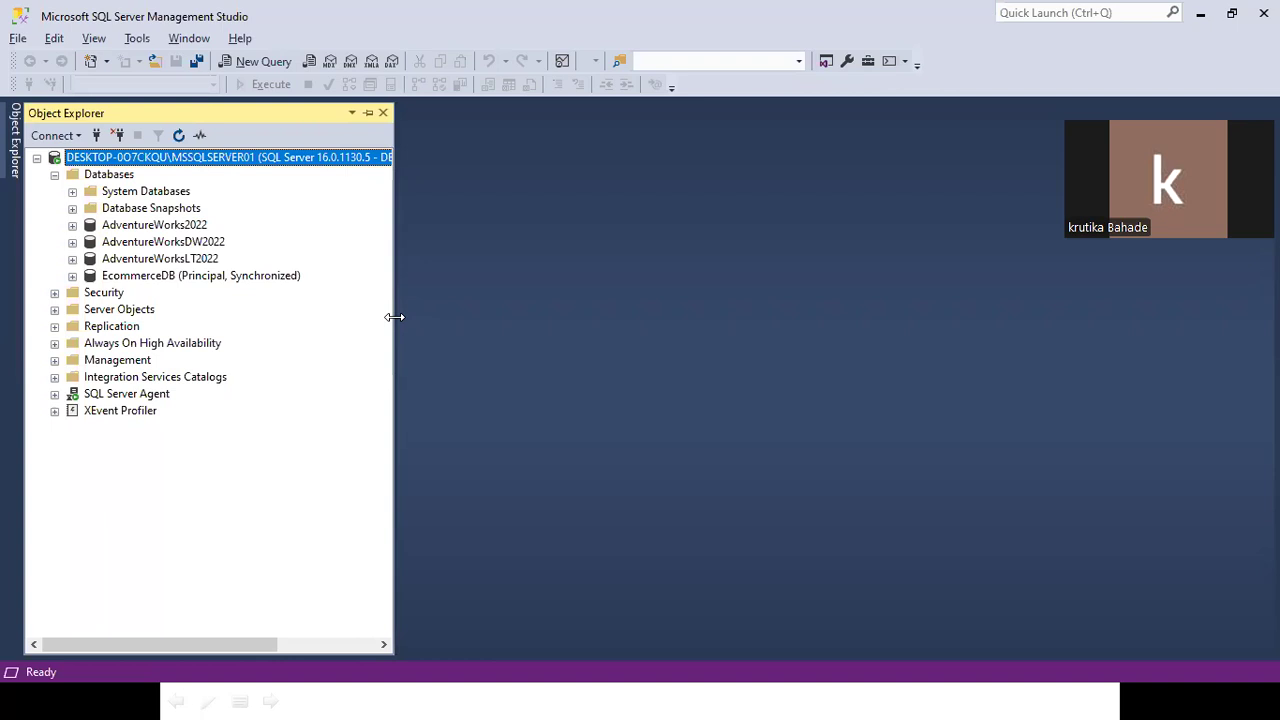
{"action": "left_click_drag", "start_coordinate": [394, 317], "coordinate": [405, 317]}
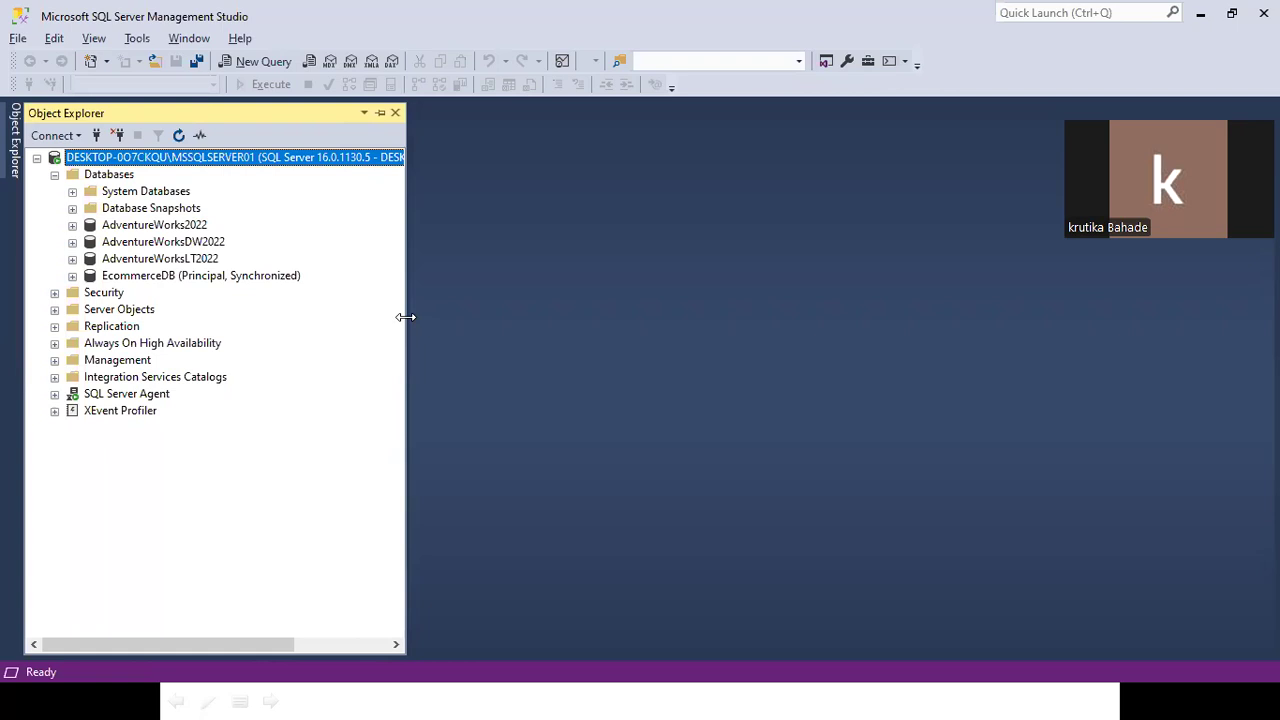
{"action": "left_click_drag", "start_coordinate": [405, 317], "coordinate": [428, 319]}
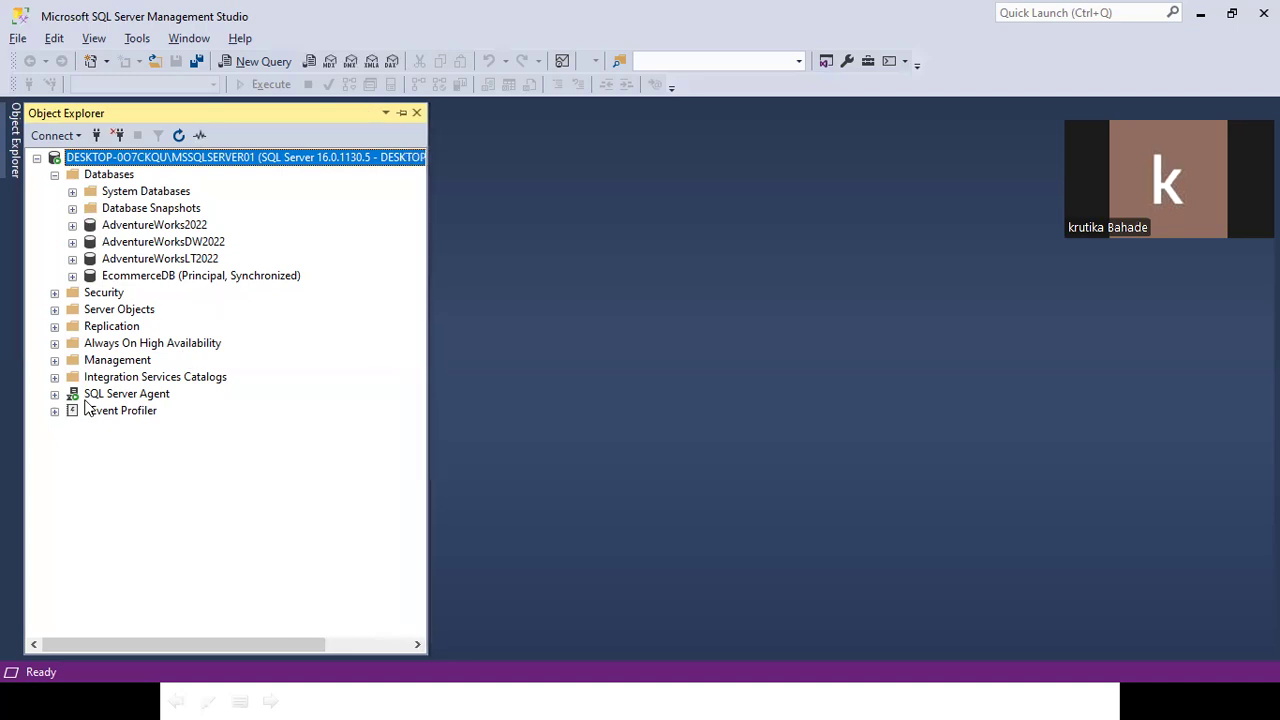
Expand Security > Logins in Object Explorer and bring up the Logins context menu.
{"action": "left_click", "coordinate": [55, 293]}
{"action": "left_click", "coordinate": [55, 293]}
{"action": "left_click", "coordinate": [55, 293]}
{"action": "left_click", "coordinate": [112, 311]}
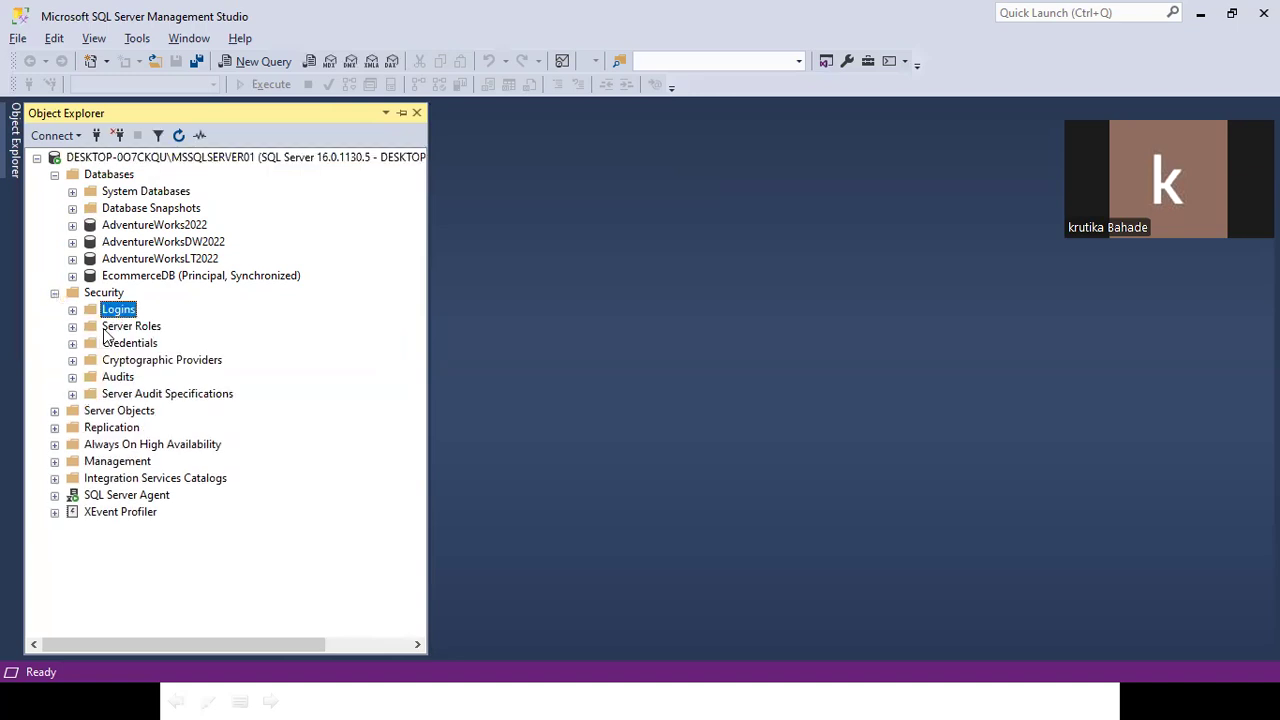
{"action": "left_click", "coordinate": [72, 327]}
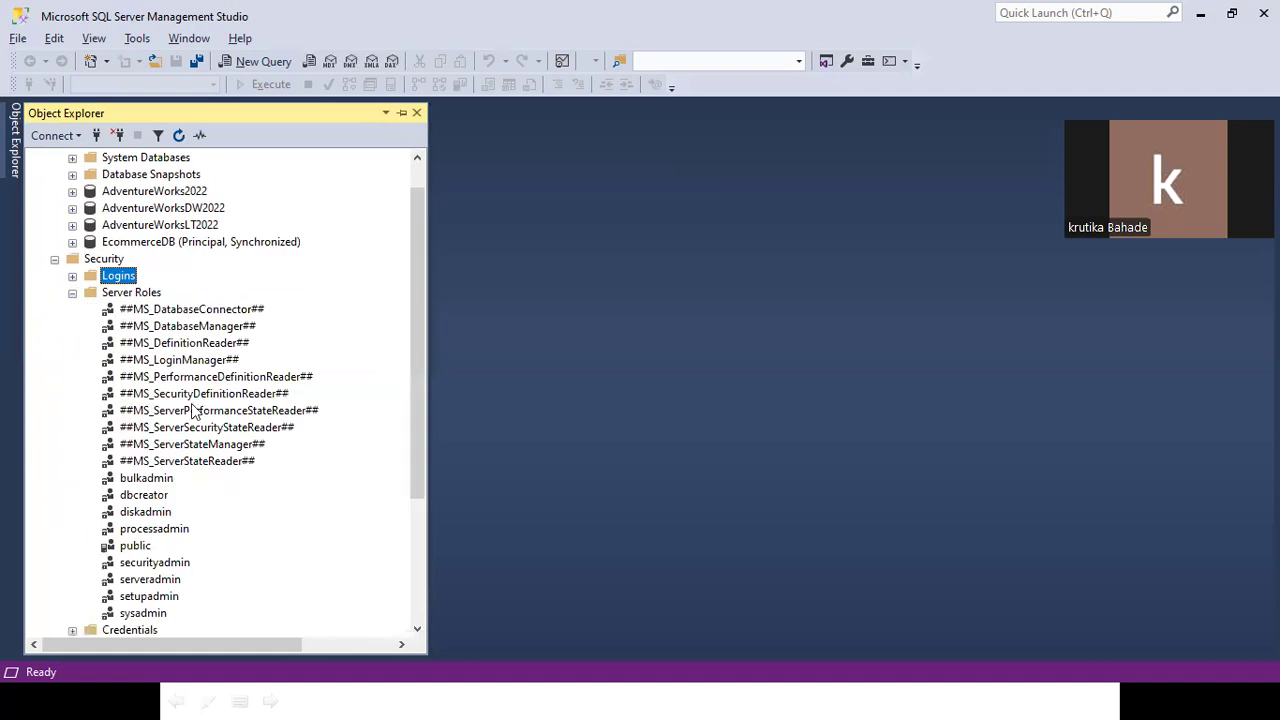
{"action": "scroll", "coordinate": [197, 430], "scroll_direction": "down", "scroll_amount": 3}
{"action": "left_click", "coordinate": [135, 326]}
{"action": "scroll", "coordinate": [138, 328], "scroll_direction": "up", "scroll_amount": 4}
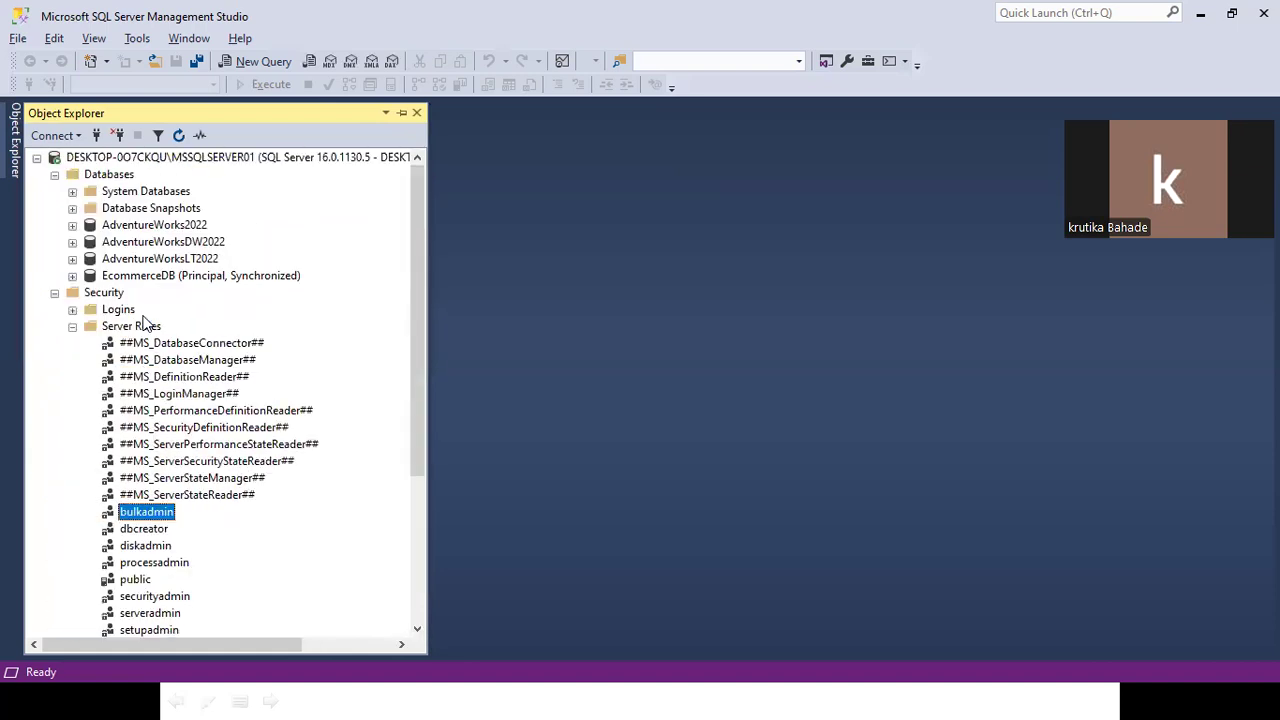
{"action": "left_click", "coordinate": [73, 311]}
{"action": "right_click", "coordinate": [115, 310]}
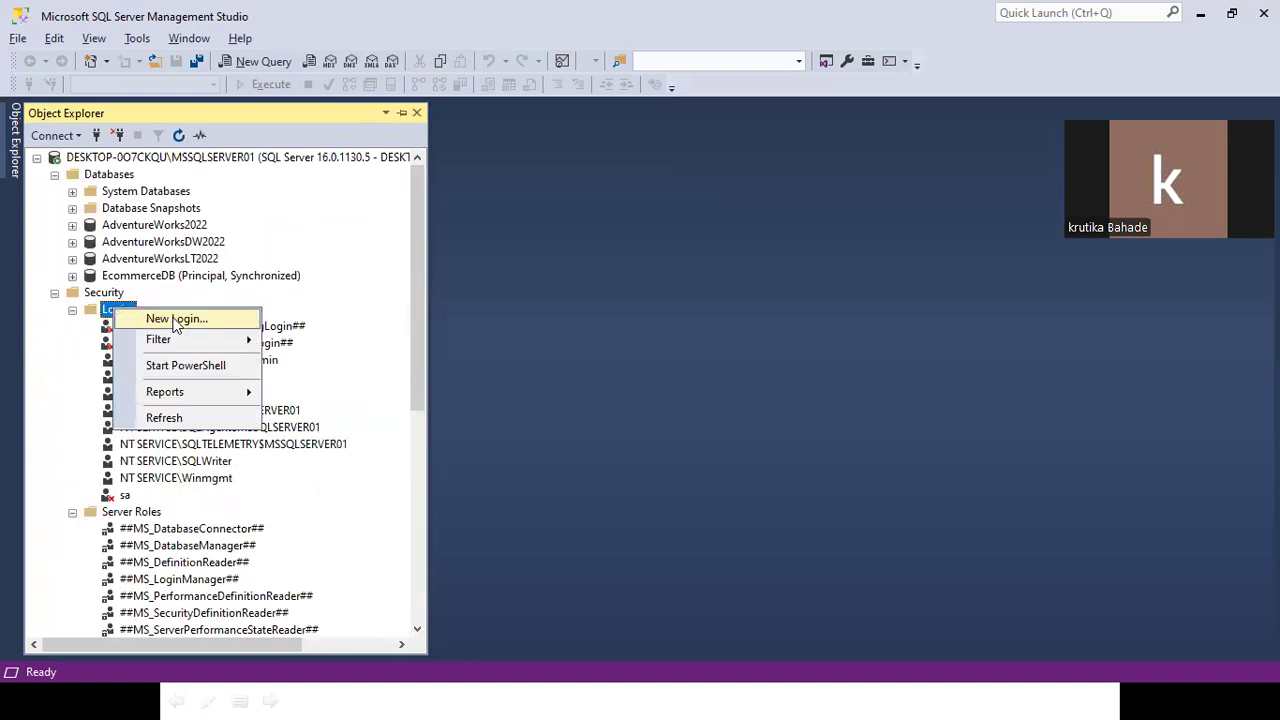
Start a new login named krutika with SQL Server authentication and enter its password twice.
{"action": "left_click", "coordinate": [206, 316]}
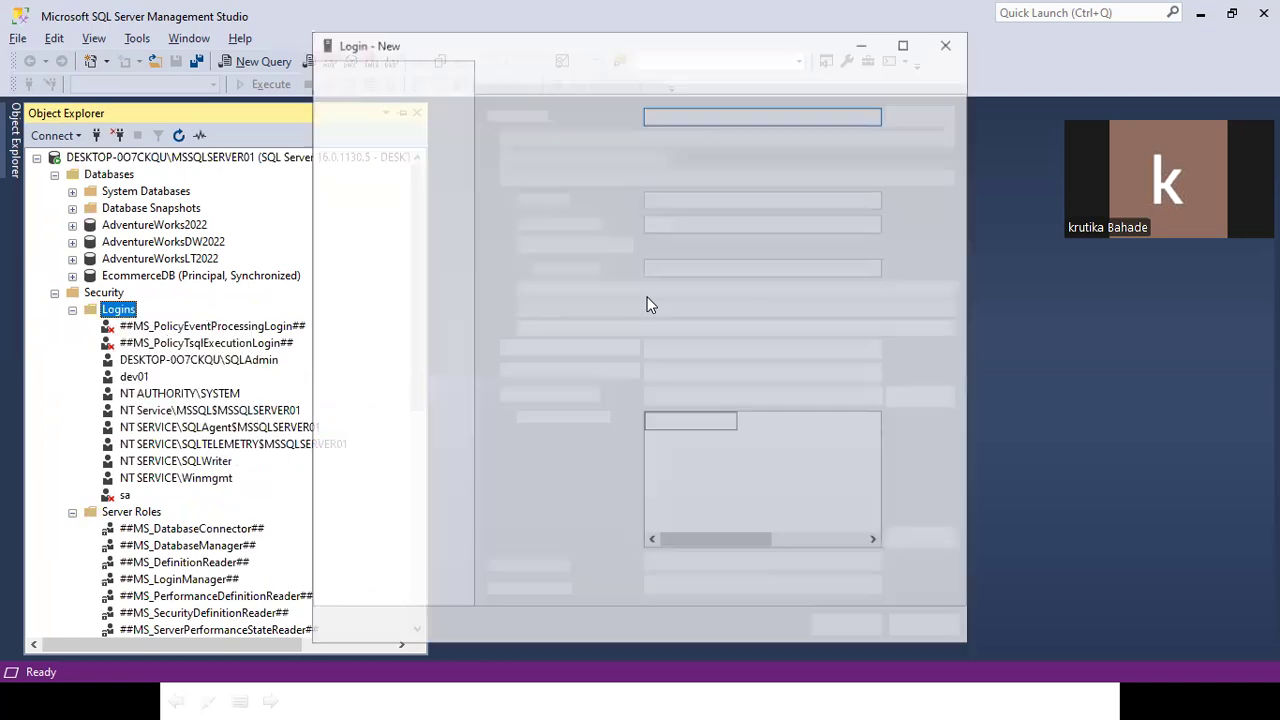
{"action": "type", "text": "kr"}
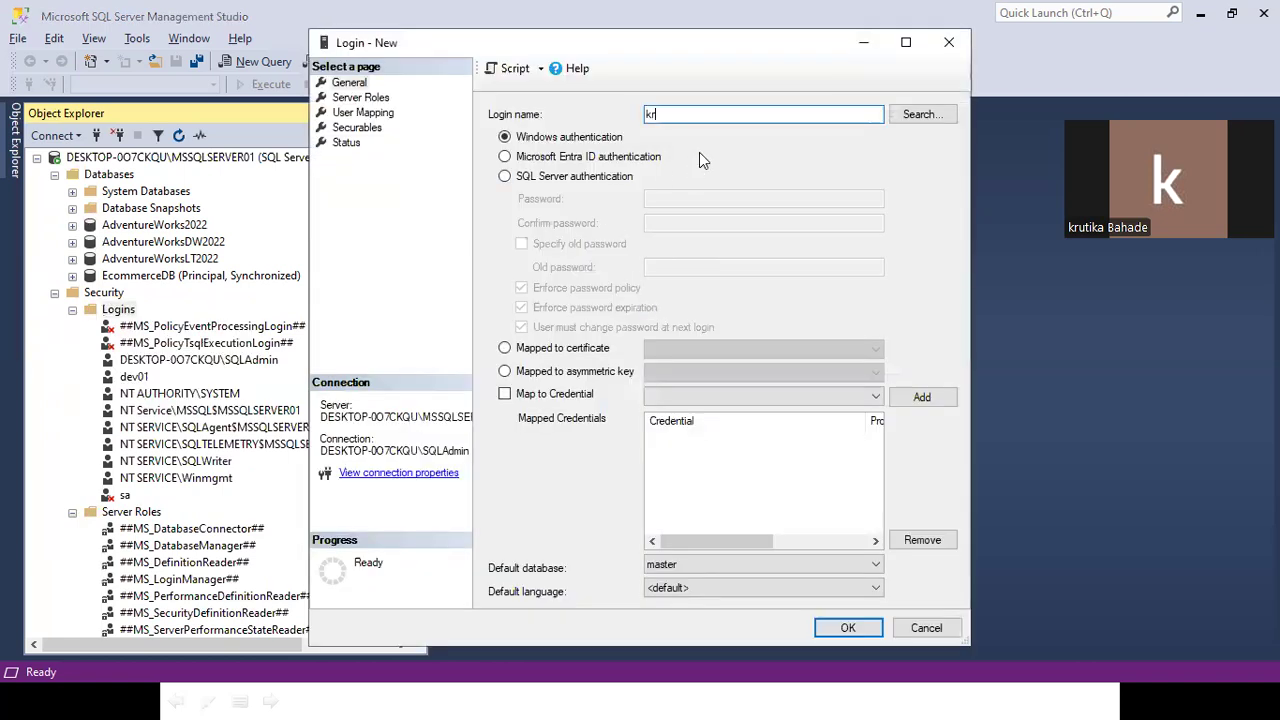
{"action": "type", "text": "utika"}
{"action": "left_click", "coordinate": [586, 177]}
{"action": "left_click", "coordinate": [687, 197]}
{"action": "type", "text": "•••••••••••"}
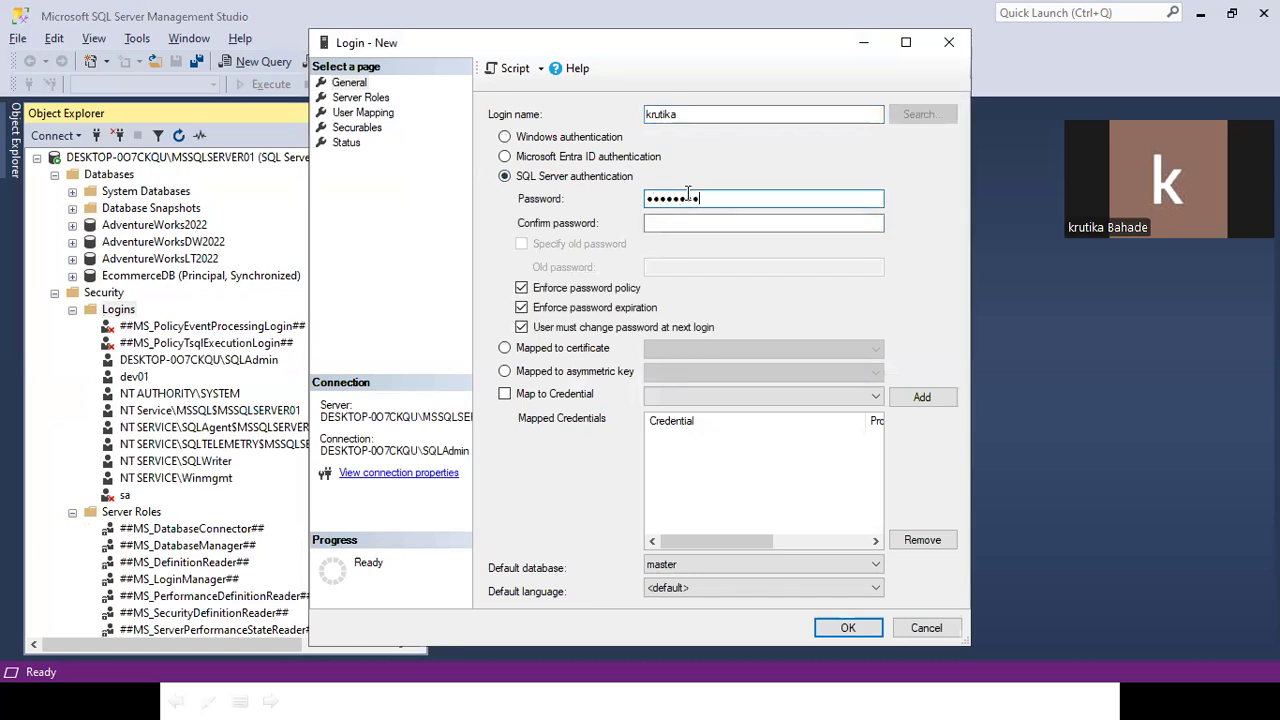
{"action": "key", "text": "Tab"}
{"action": "type", "text": "•••••••"}
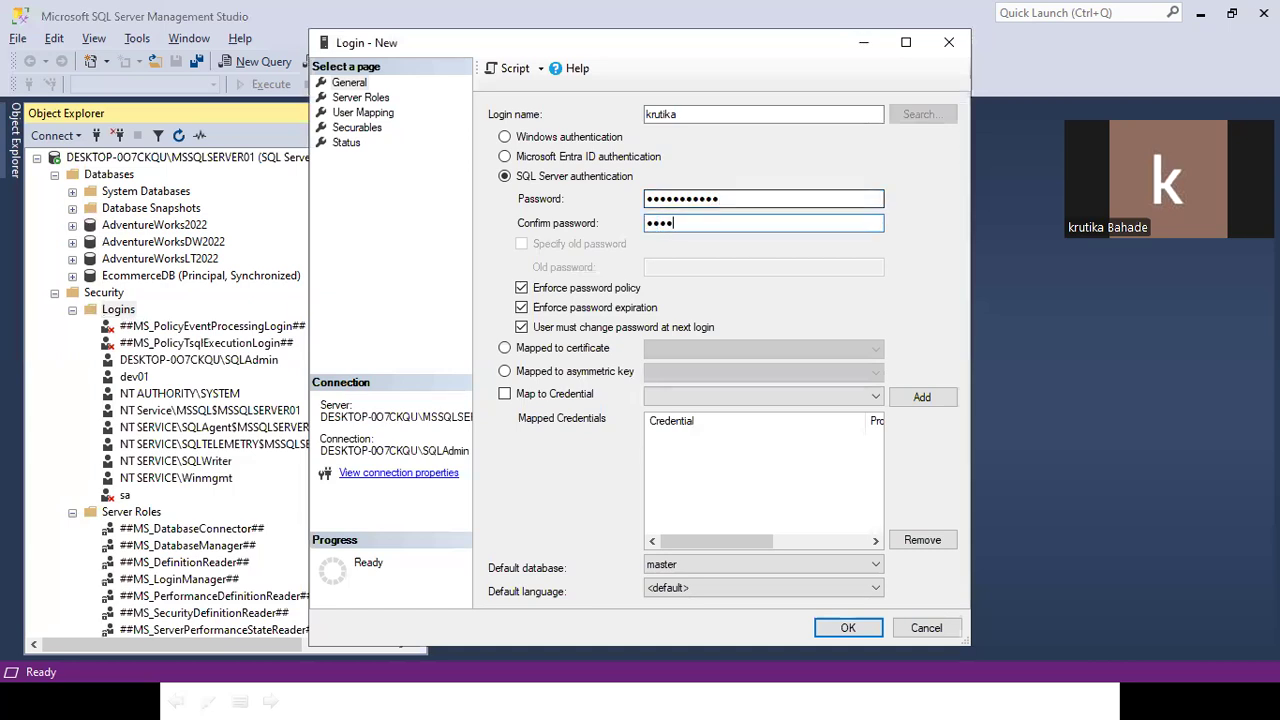
{"action": "type", "text": "••••"}
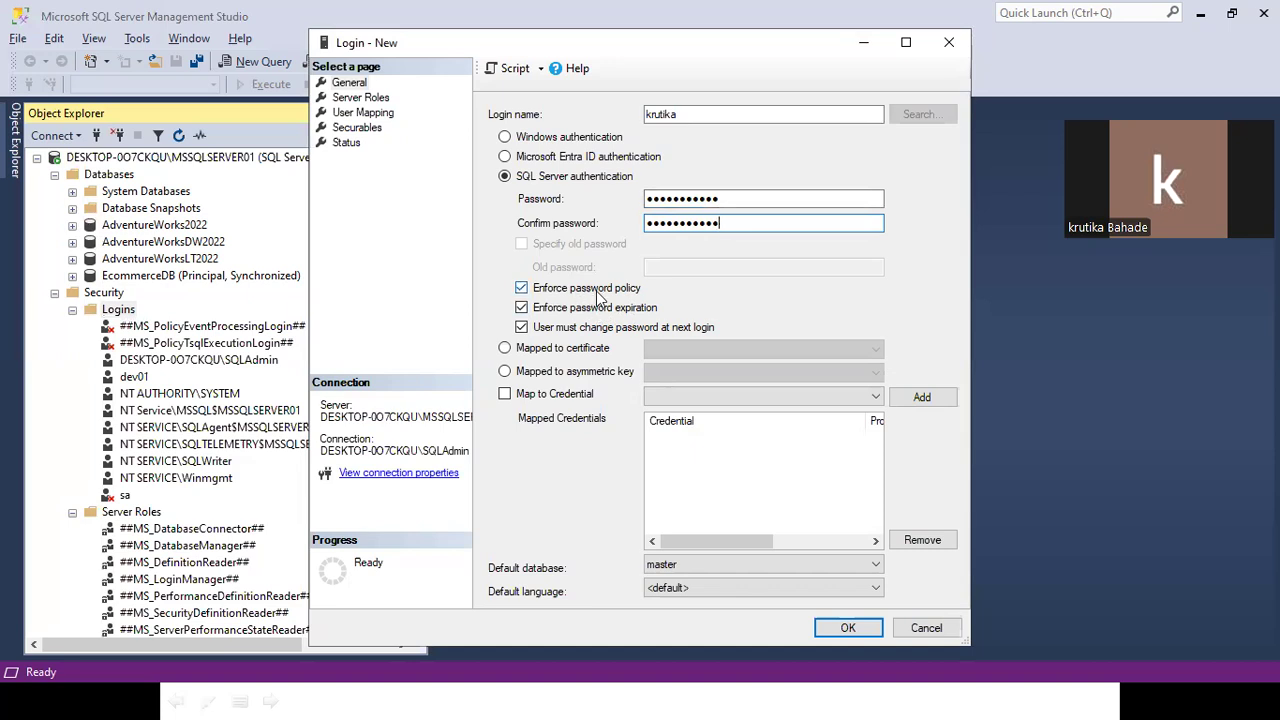
Retype the password and its confirmation so both entries match.
{"action": "key", "text": "shift+Tab"}
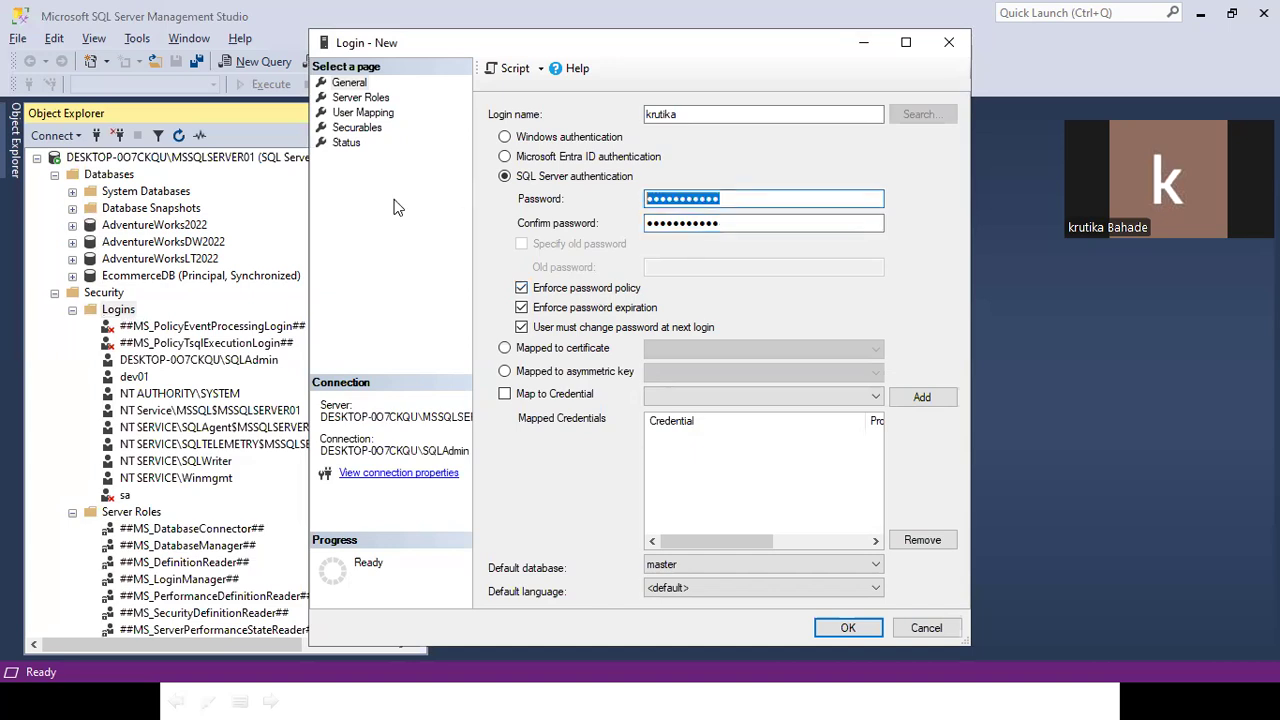
{"action": "type", "text": "•••••••"}
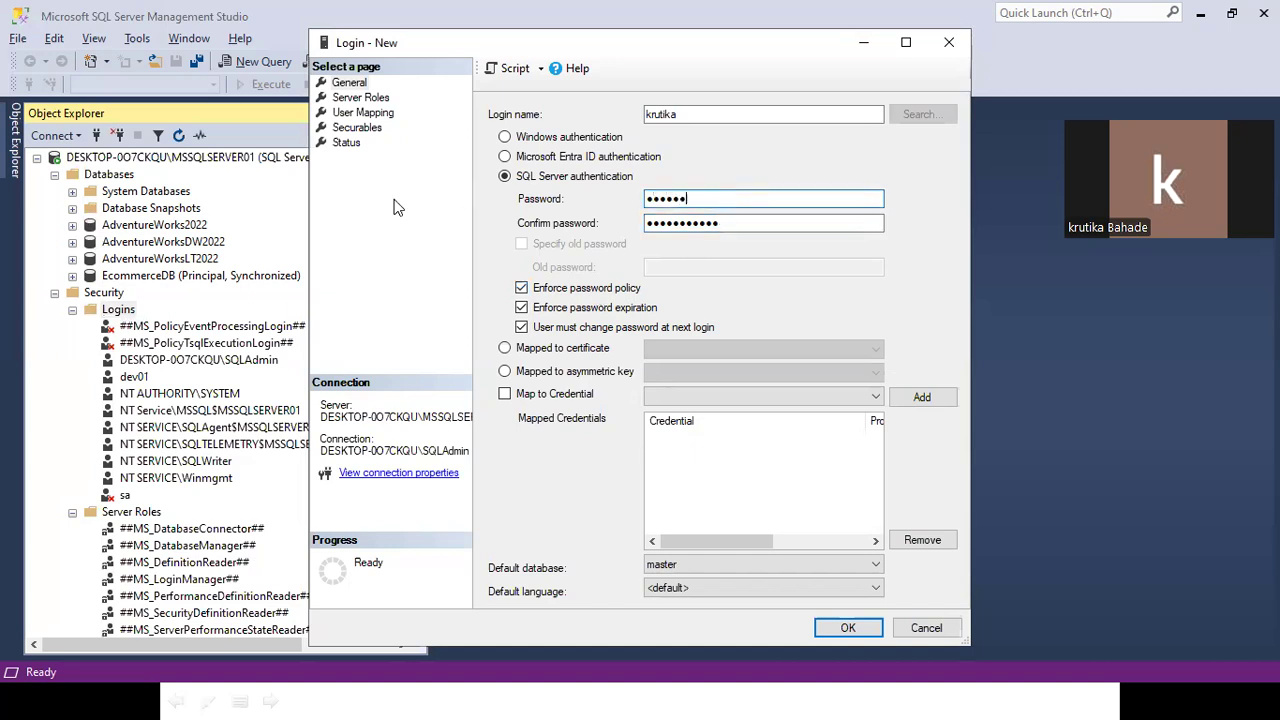
{"action": "type", "text": "••••"}
{"action": "key", "text": "Tab"}
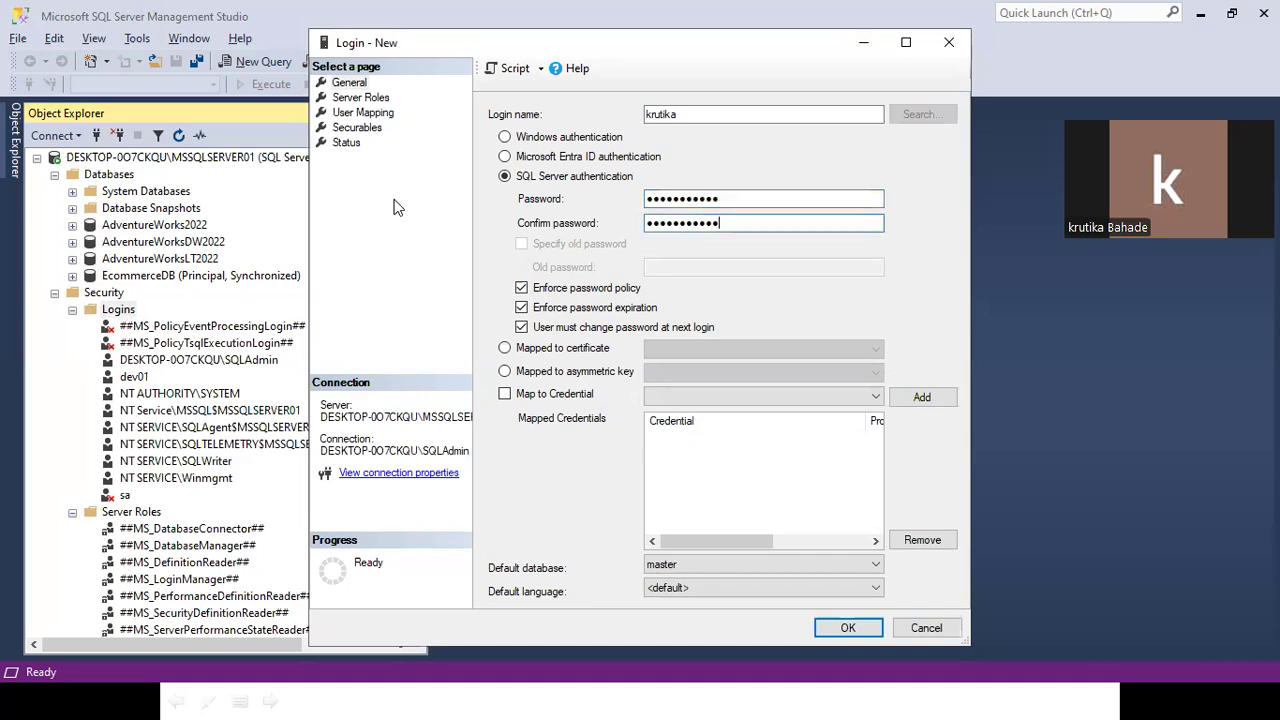
{"action": "type", "text": "••••"}
{"action": "key", "text": "ctrl+a"}
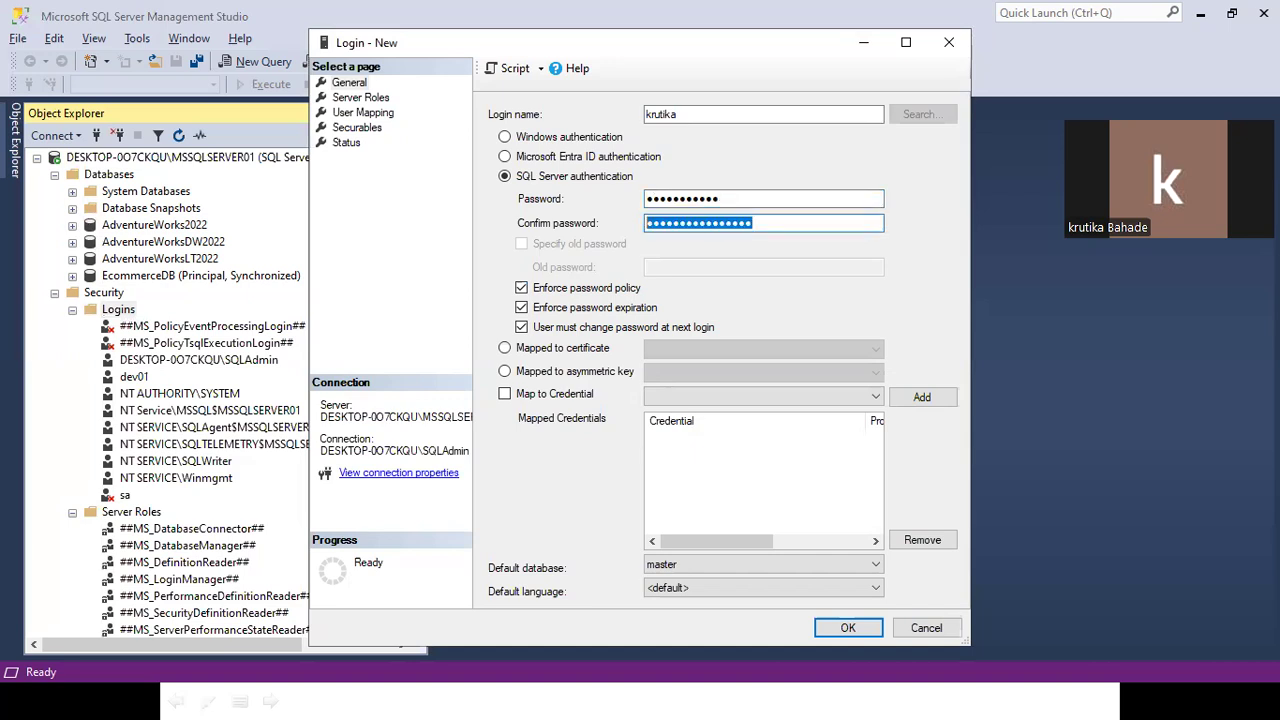
{"action": "type", "text": "•••••••"}
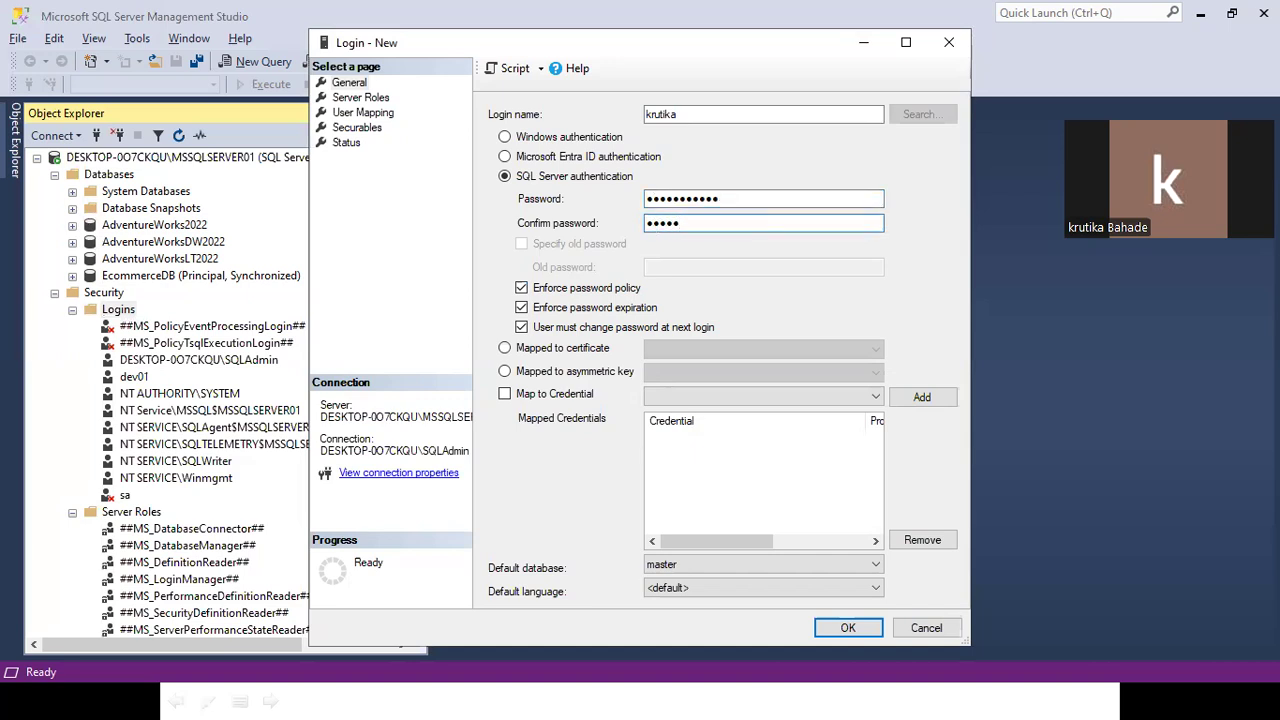
{"action": "type", "text": "••••"}
Turn off Enforce password policy and create the krutika login with OK.
{"action": "left_click", "coordinate": [522, 289]}
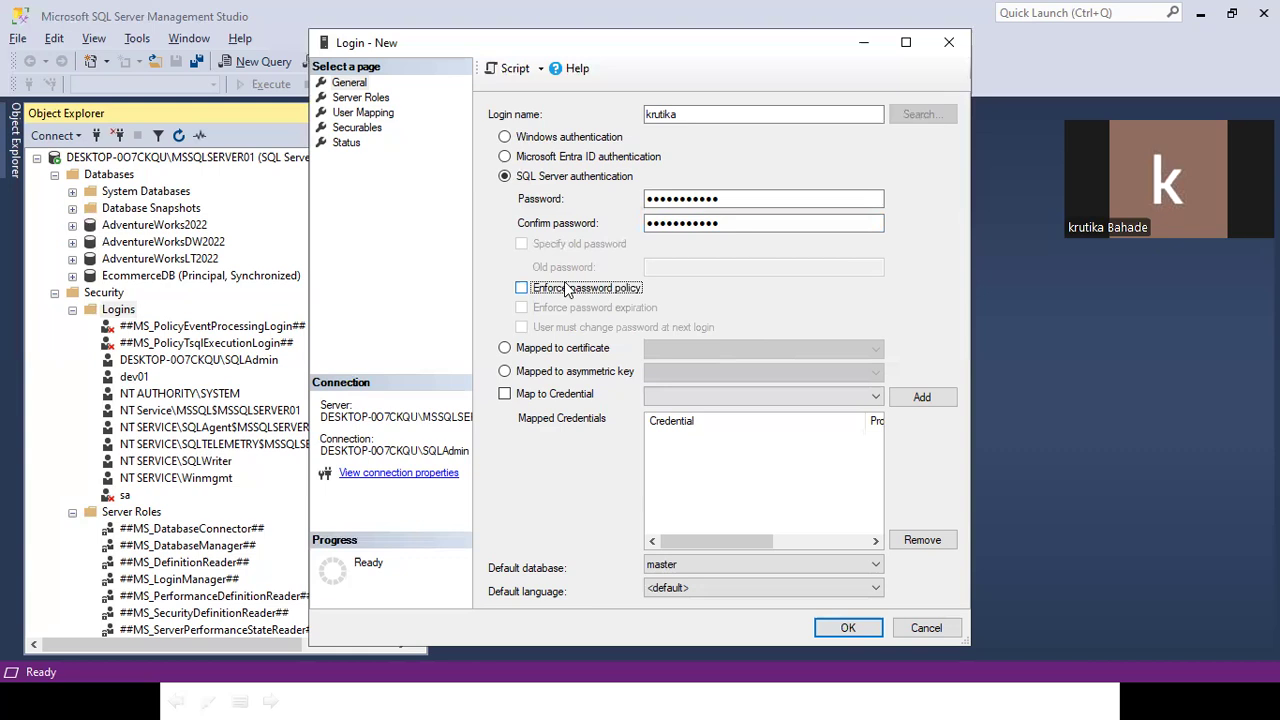
{"action": "left_click", "coordinate": [567, 289]}
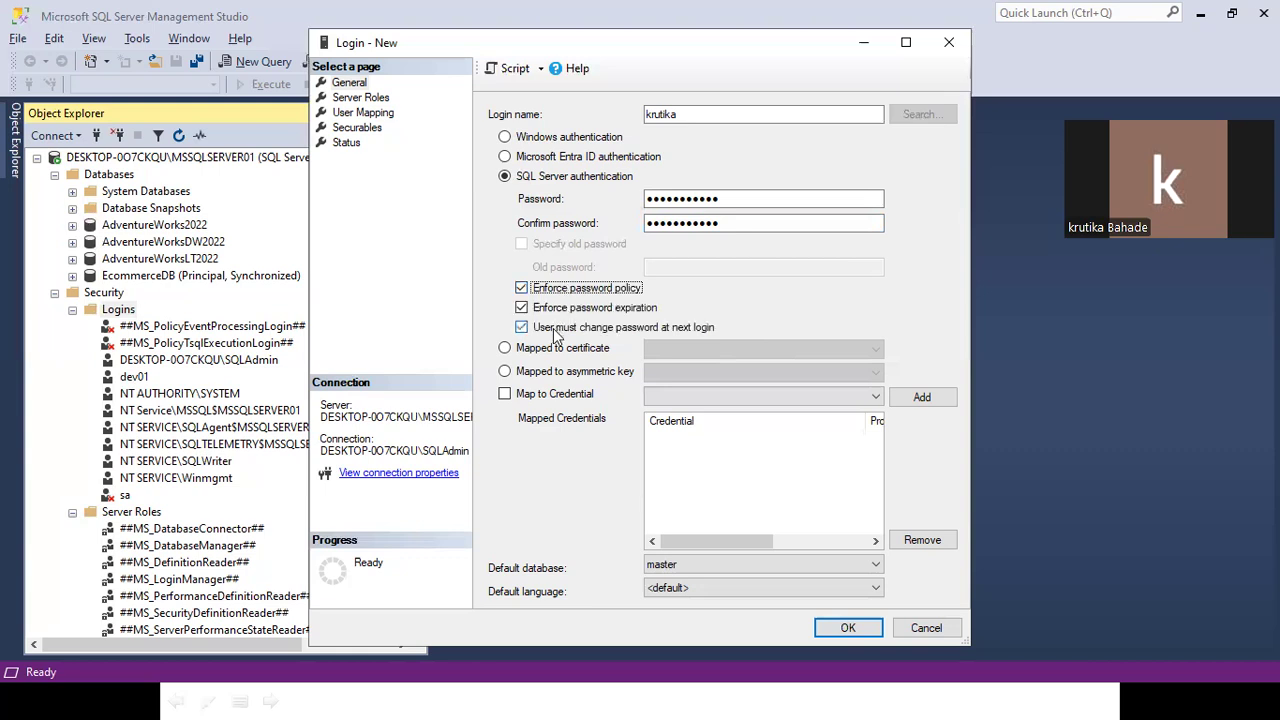
{"action": "left_click_drag", "start_coordinate": [757, 200], "coordinate": [655, 200]}
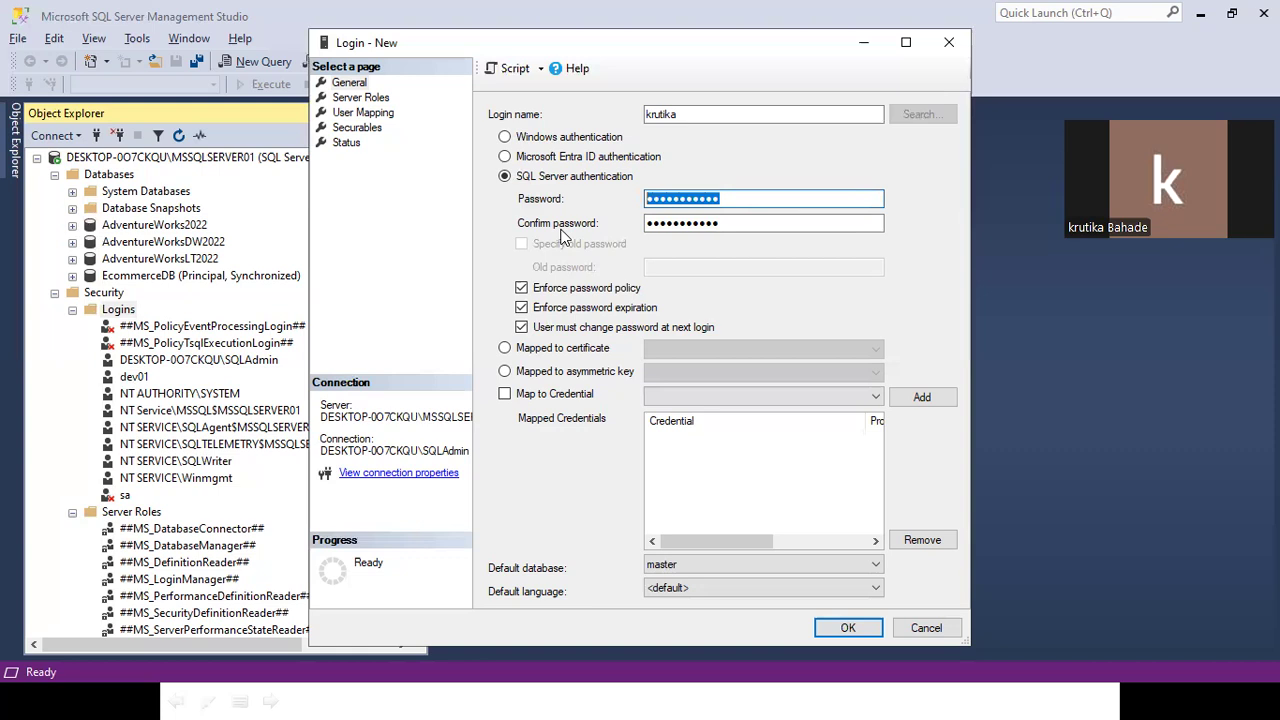
{"action": "left_click", "coordinate": [563, 316]}
{"action": "left_click", "coordinate": [566, 315]}
{"action": "left_click", "coordinate": [566, 315]}
{"action": "left_click", "coordinate": [564, 309]}
{"action": "left_click", "coordinate": [564, 288]}
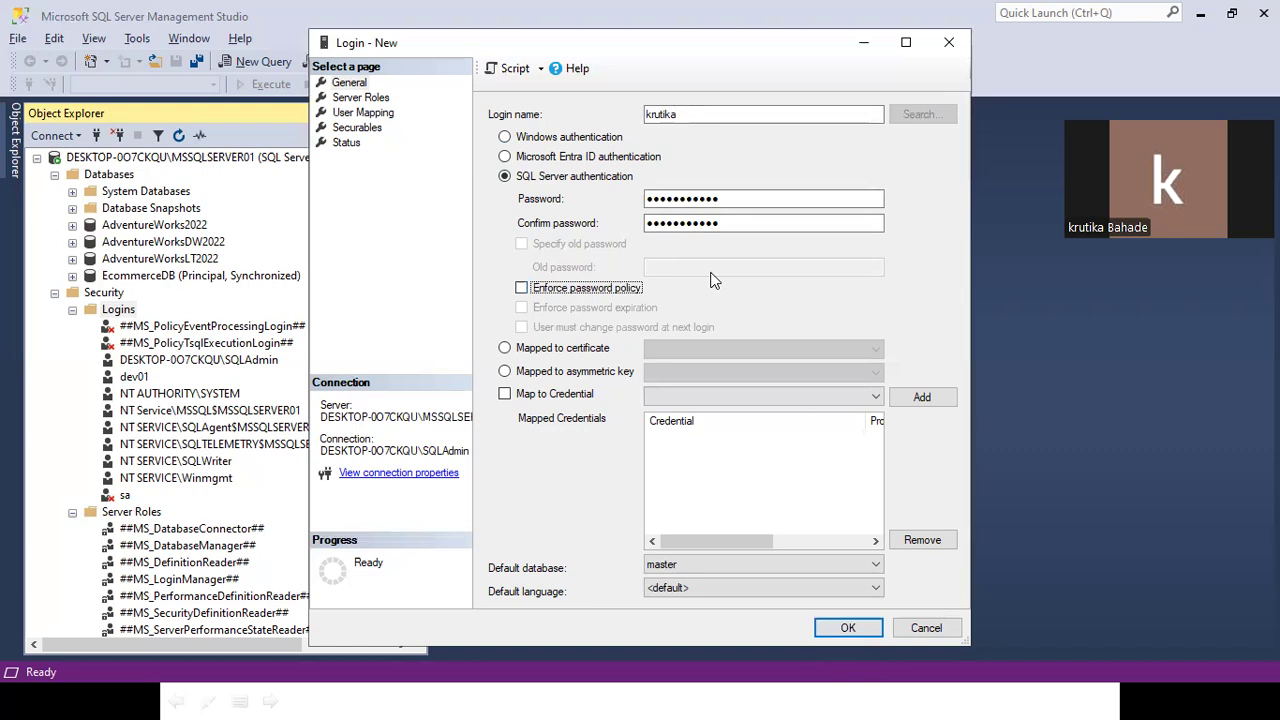
{"action": "left_click_drag", "start_coordinate": [351, 44], "coordinate": [320, 100]}
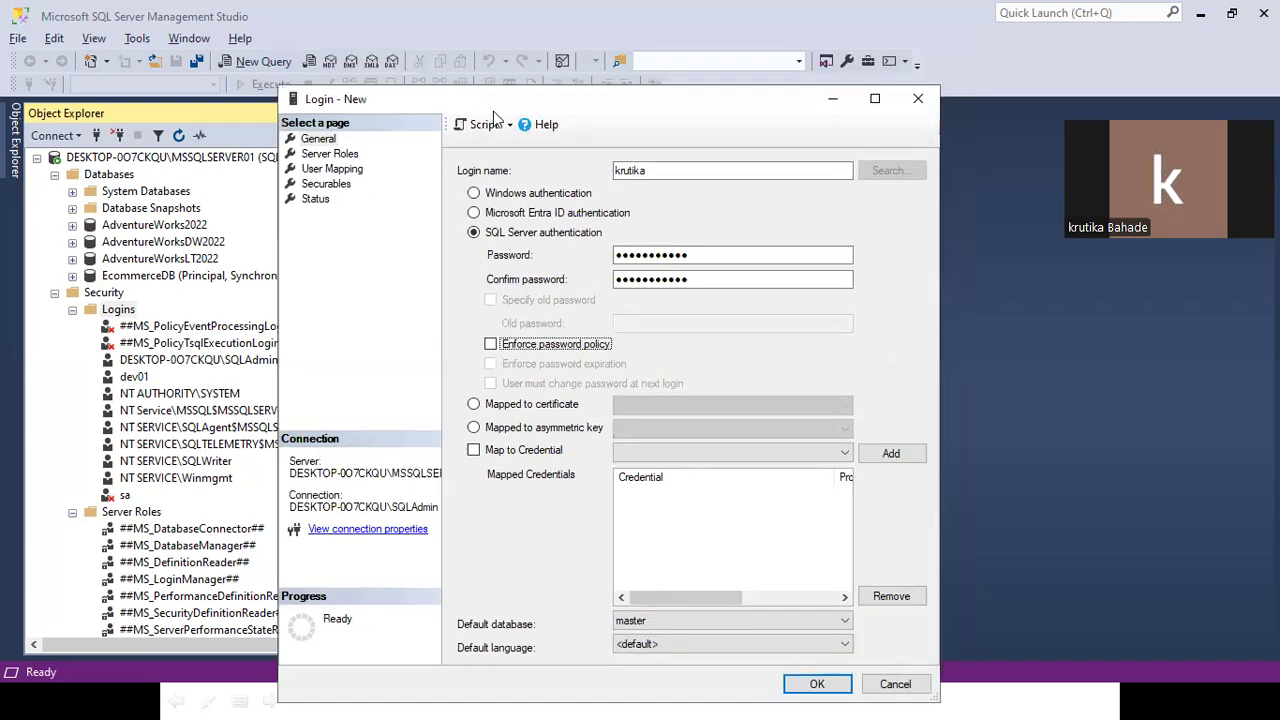
{"action": "left_click", "coordinate": [806, 683]}
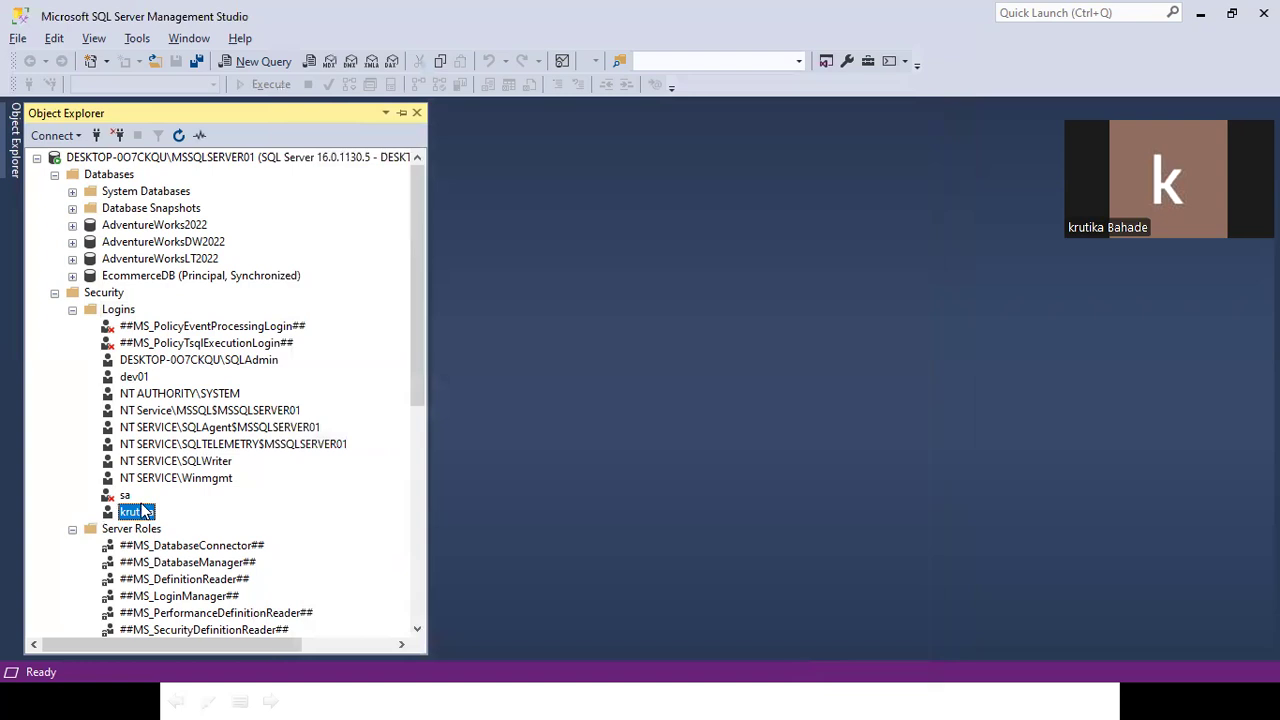
Open the krutika login's Properties on the Server Roles page, showing only public granted.
{"action": "right_click", "coordinate": [142, 509]}
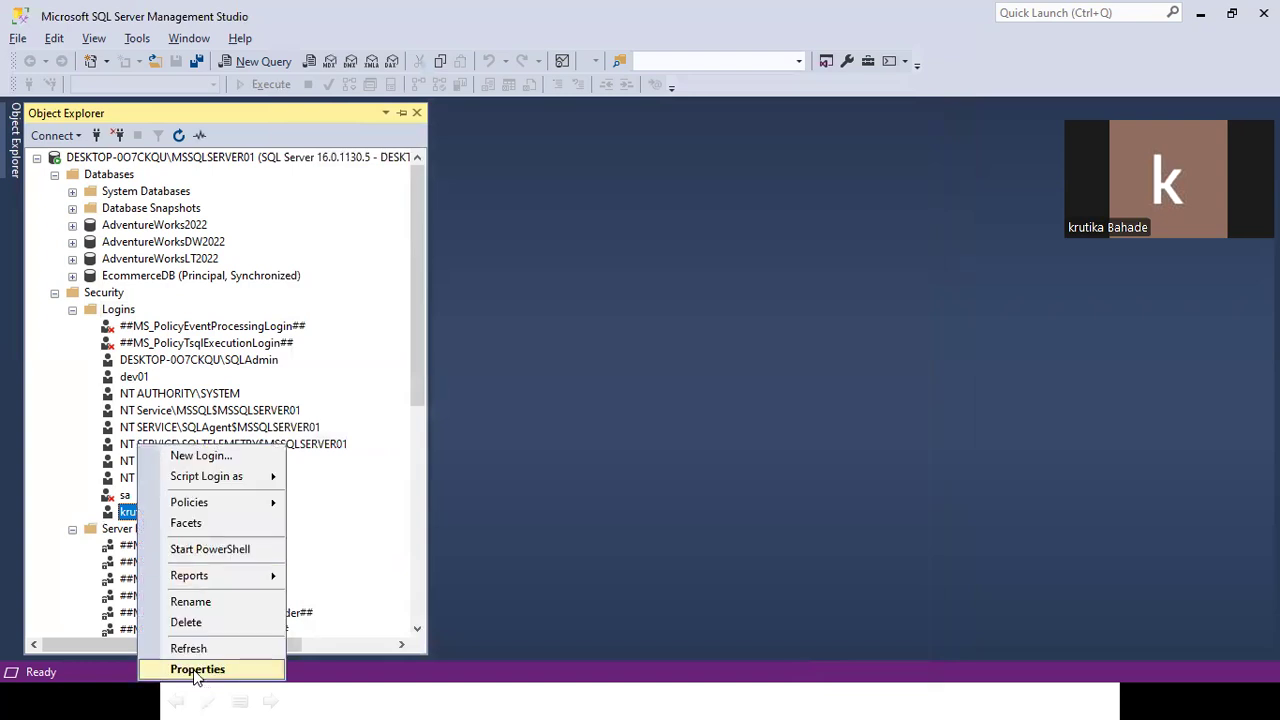
{"action": "left_click", "coordinate": [197, 669]}
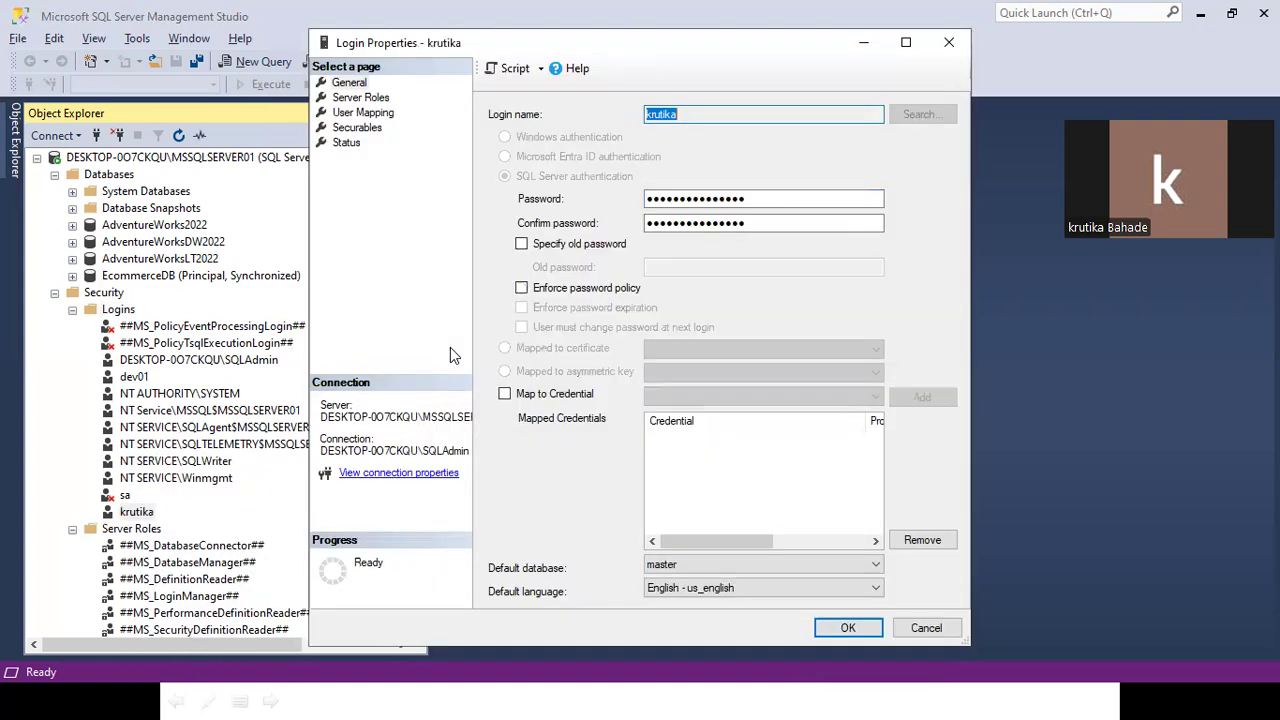
{"action": "left_click", "coordinate": [362, 99]}
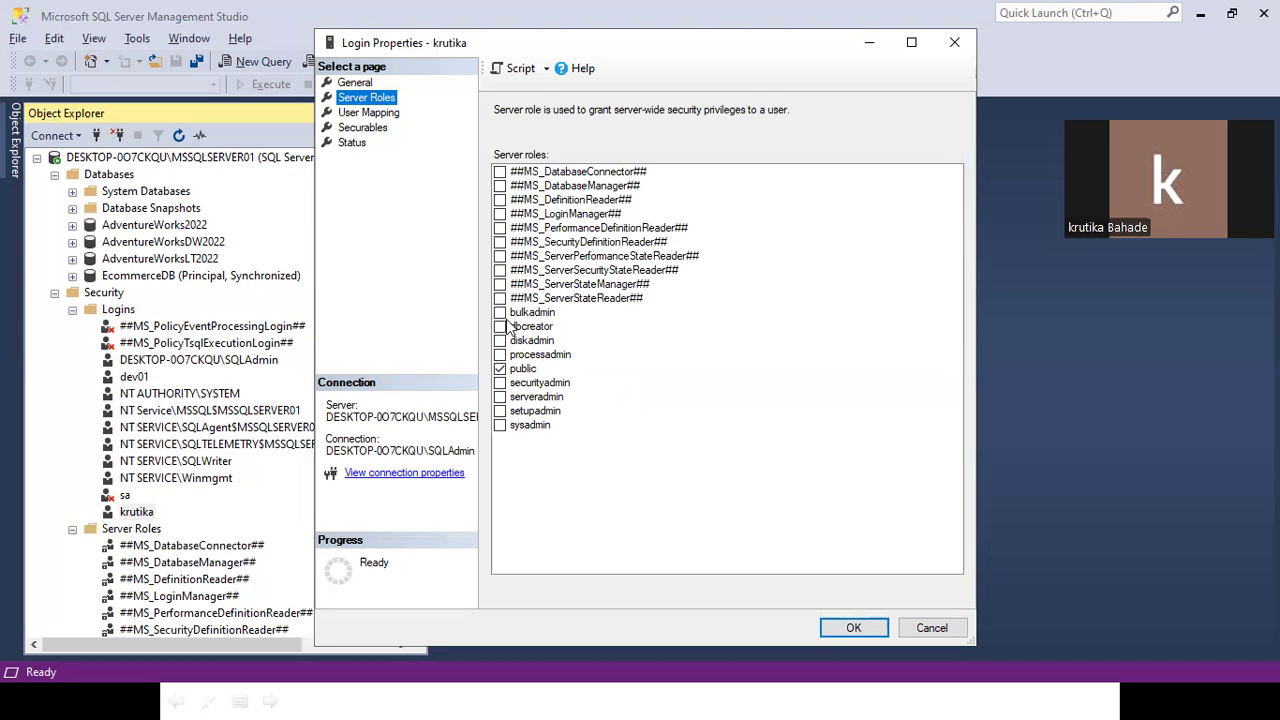
Tick and untick dbcreator and bulkadmin, then cancel the login properties without saving.
{"action": "left_click", "coordinate": [500, 326]}
{"action": "left_click", "coordinate": [500, 313]}
{"action": "left_click", "coordinate": [500, 326]}
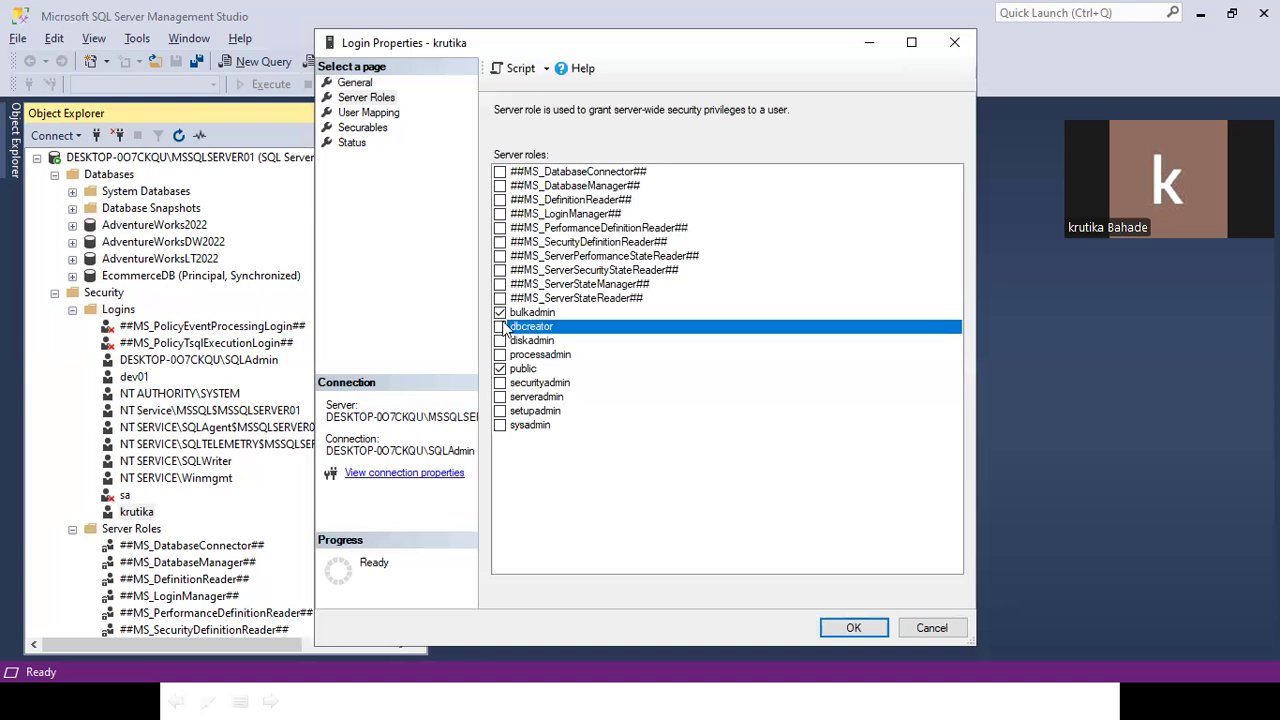
{"action": "left_click", "coordinate": [500, 313]}
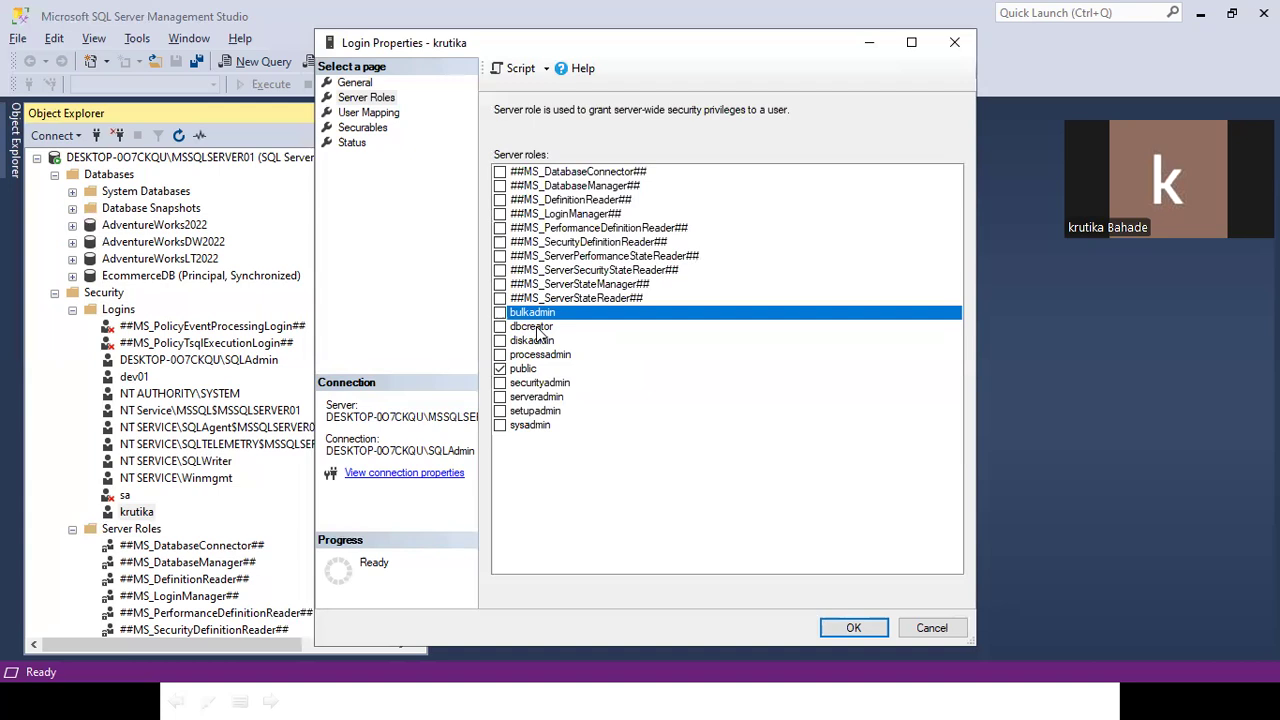
{"action": "double_click", "coordinate": [535, 327]}
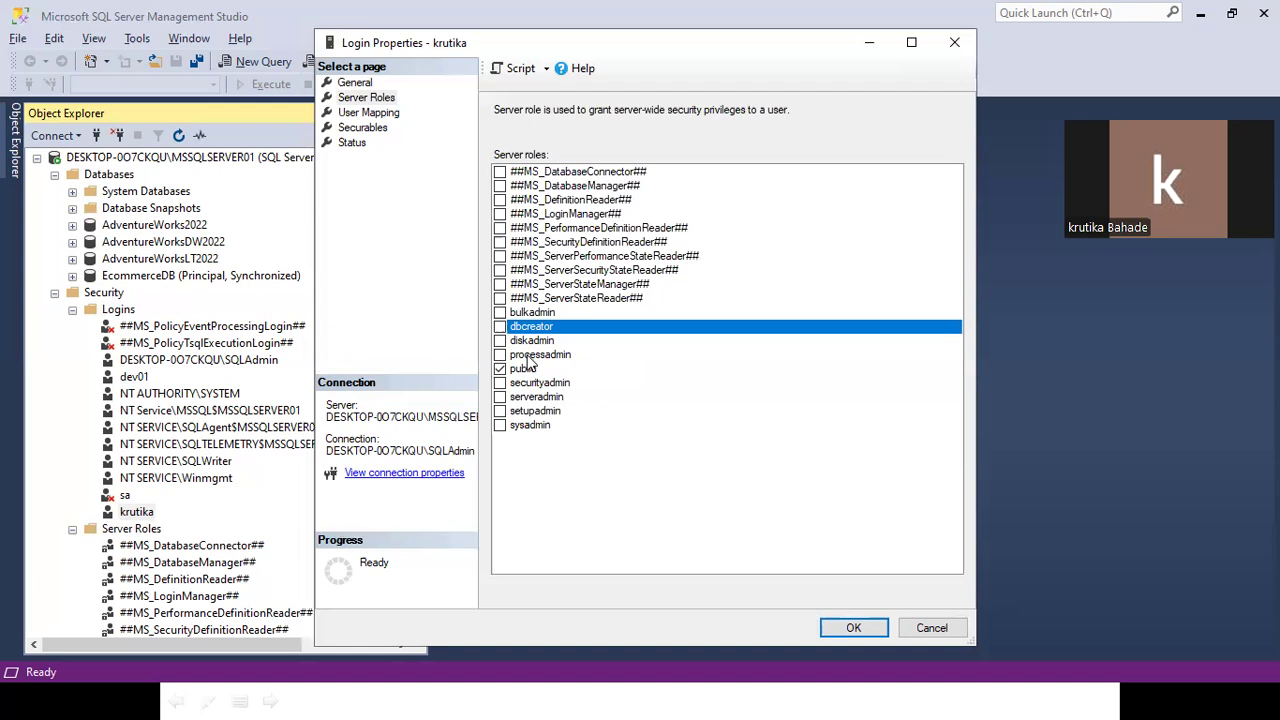
{"action": "key", "text": "Escape"}
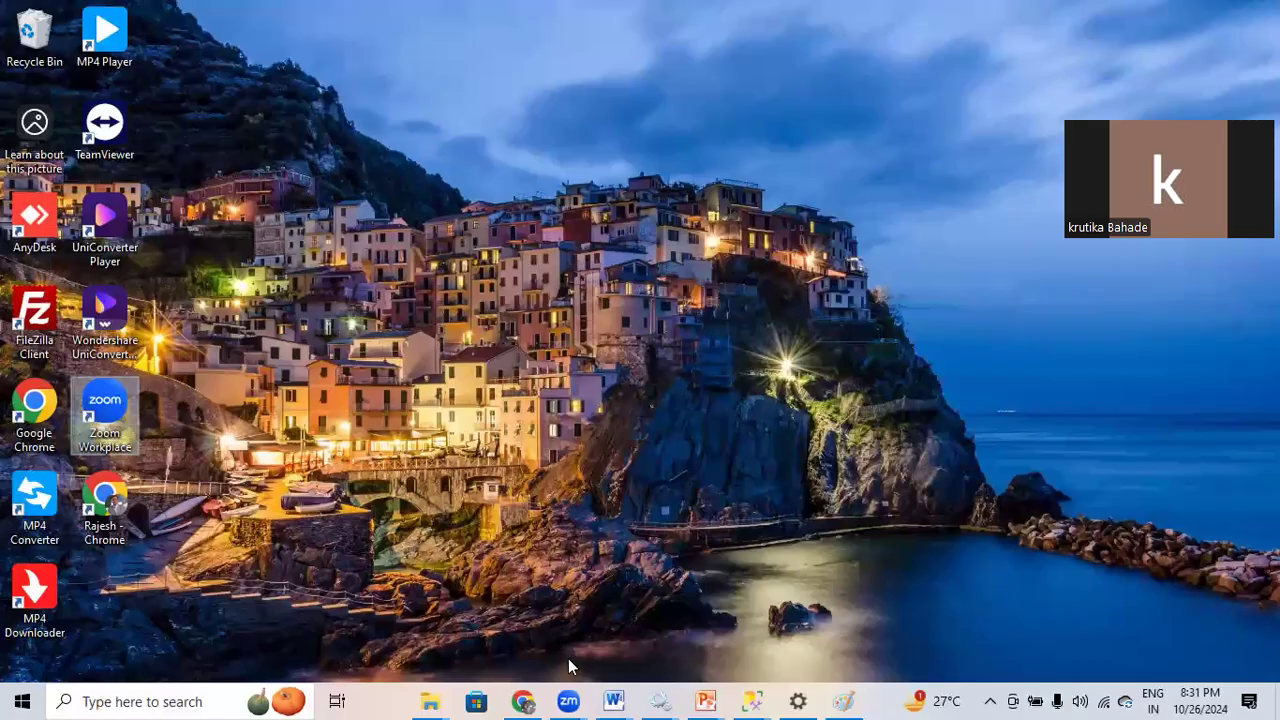
{"action": "left_click", "coordinate": [613, 701]}
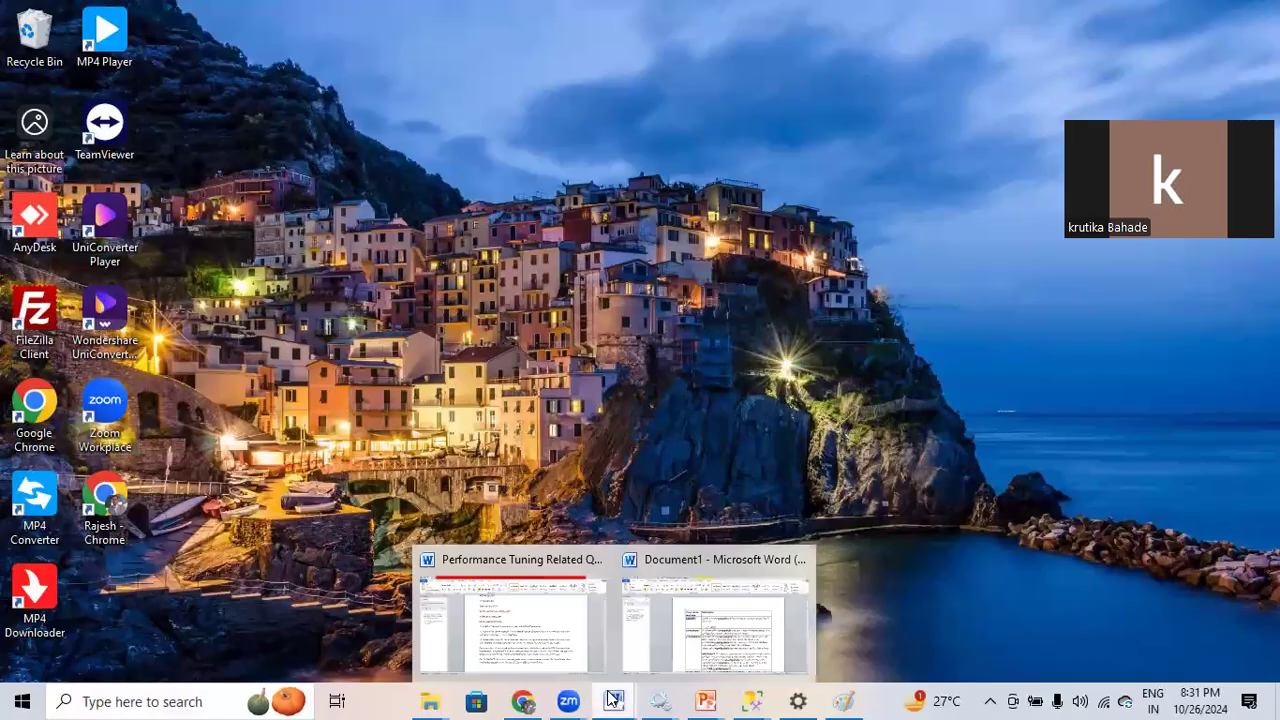
Bring up Document1 and scroll its fixed server roles table to highlight processadmin.
{"action": "left_click", "coordinate": [715, 625]}
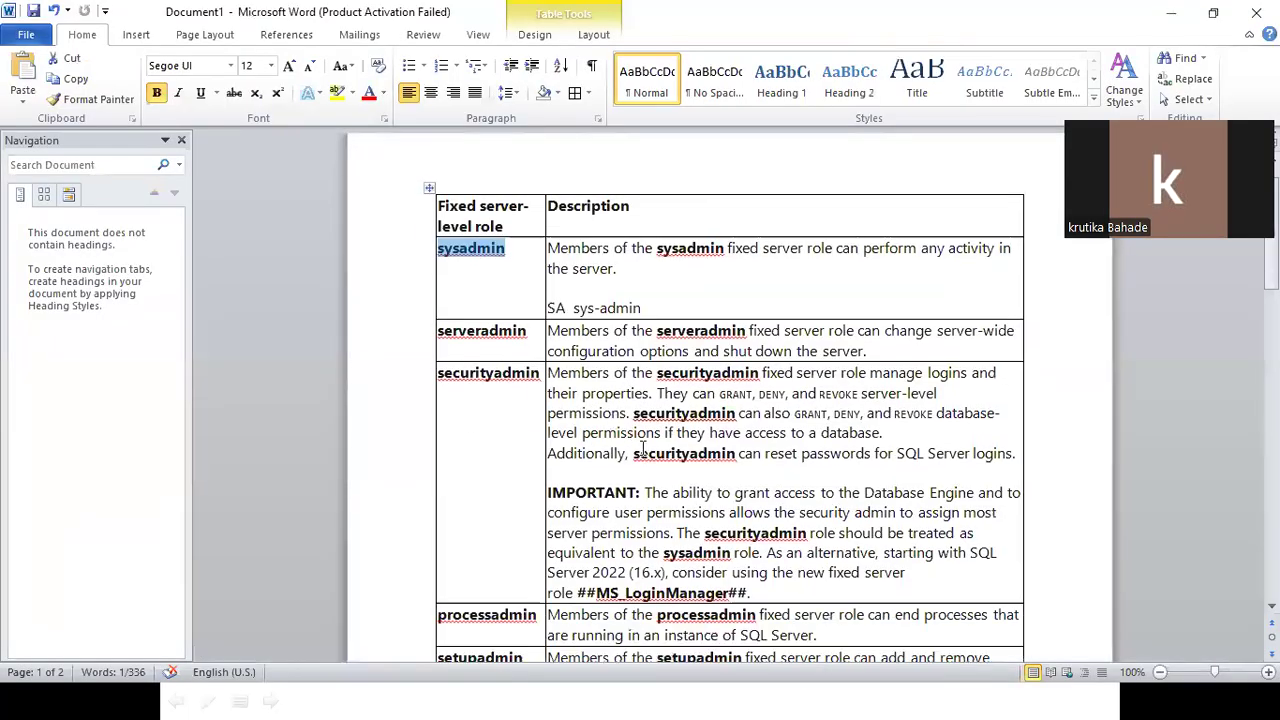
{"action": "scroll", "coordinate": [490, 455], "scroll_direction": "down", "scroll_amount": 2}
{"action": "scroll", "coordinate": [520, 458], "scroll_direction": "down", "scroll_amount": 1}
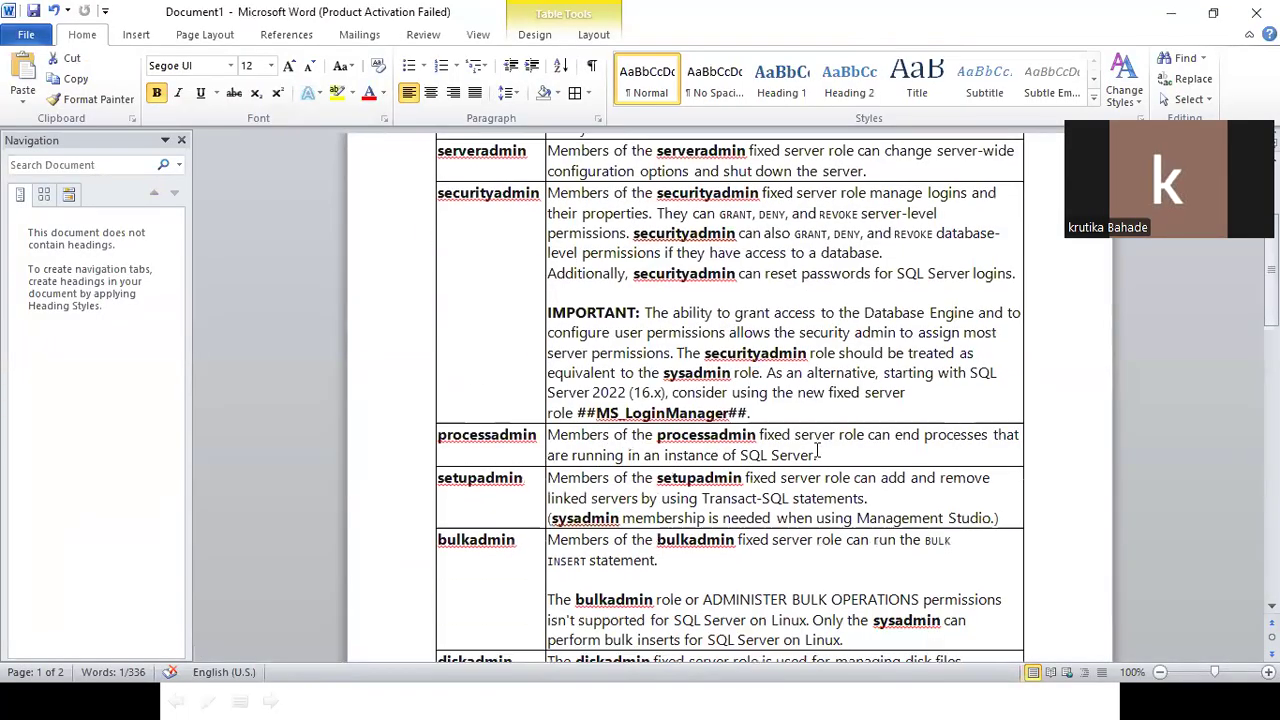
{"action": "scroll", "coordinate": [815, 450], "scroll_direction": "down", "scroll_amount": 1}
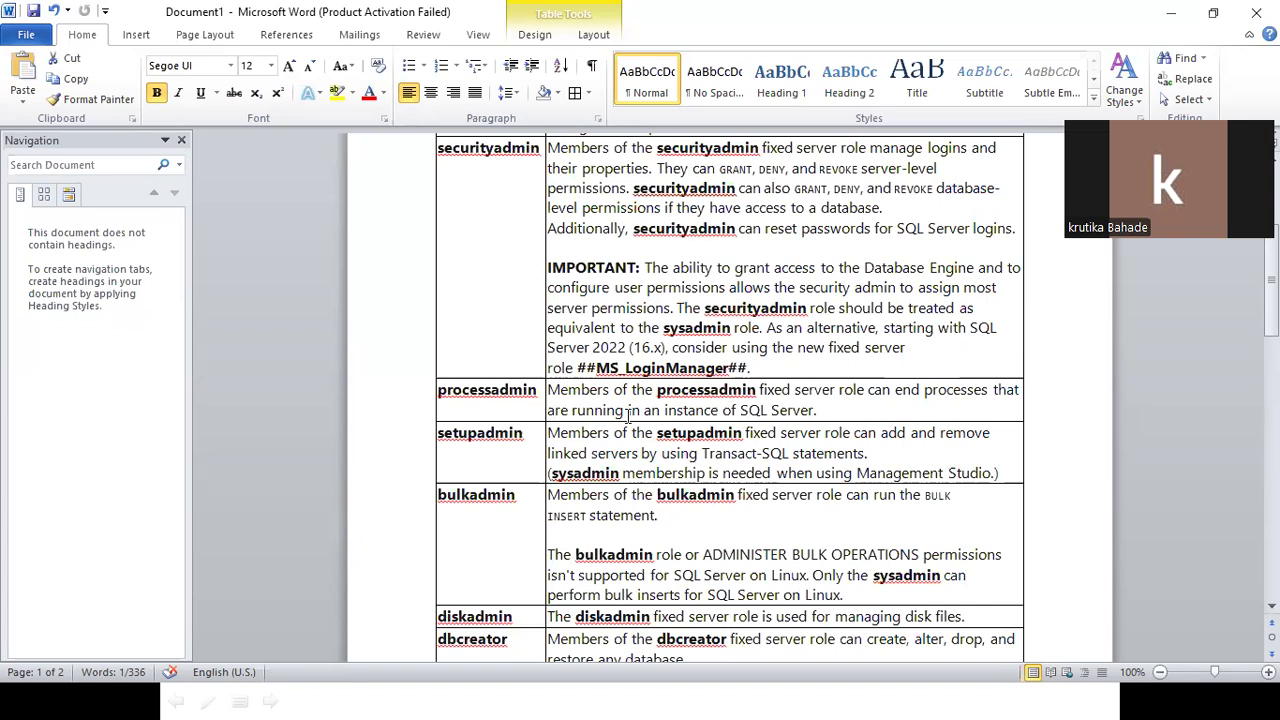
{"action": "double_click", "coordinate": [481, 398]}
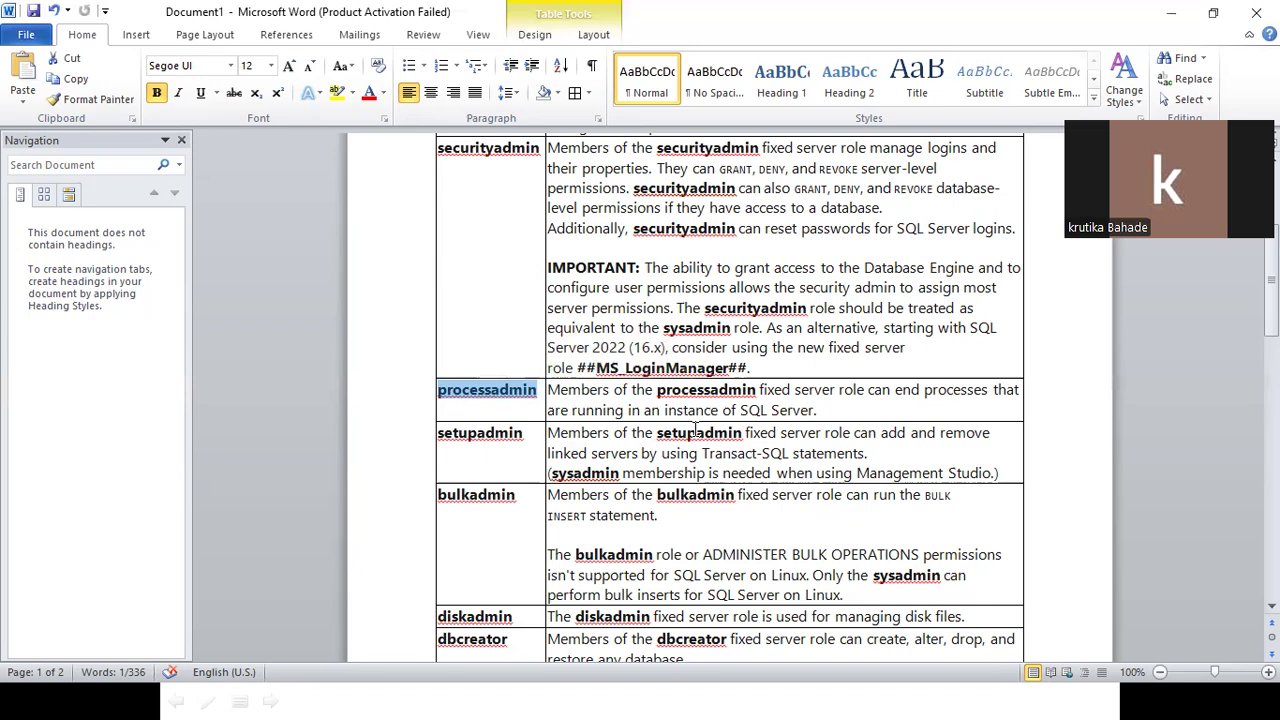
Highlight setupadmin, 'linked servers' and bulkadmin in the Word server-role table.
{"action": "double_click", "coordinate": [495, 439]}
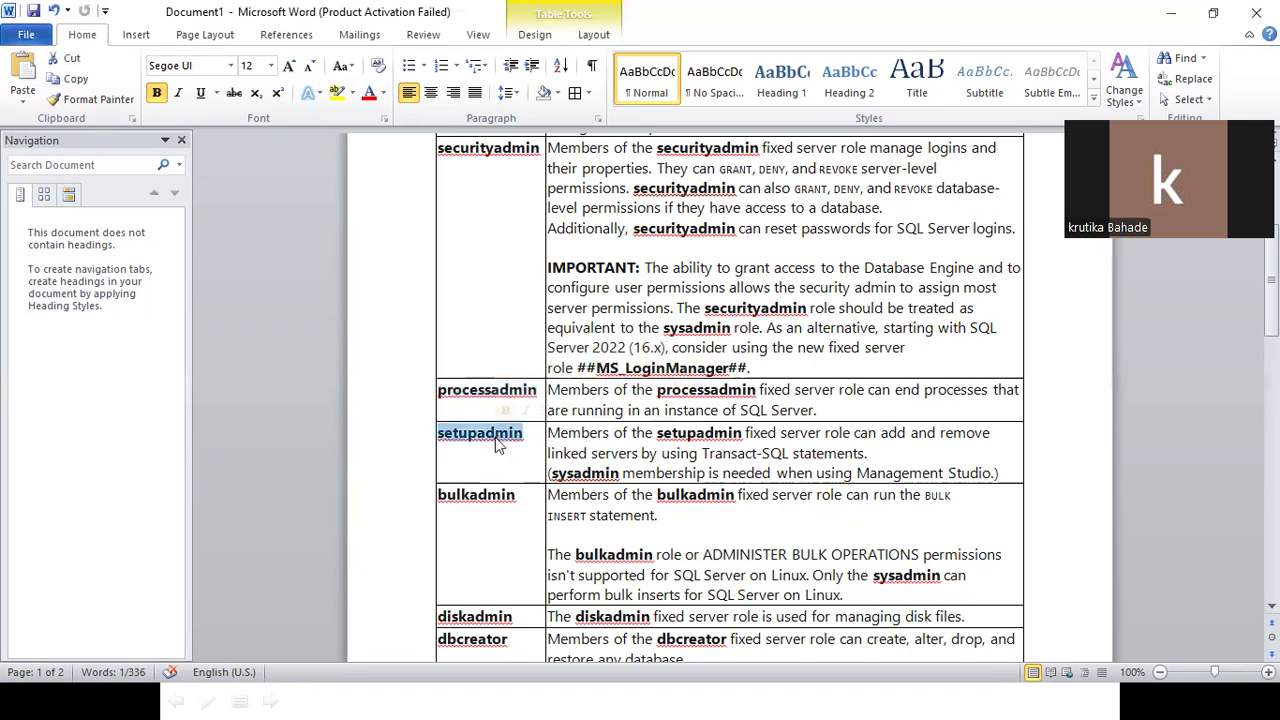
{"action": "left_click", "coordinate": [551, 455]}
{"action": "left_click_drag", "start_coordinate": [558, 455], "coordinate": [620, 460]}
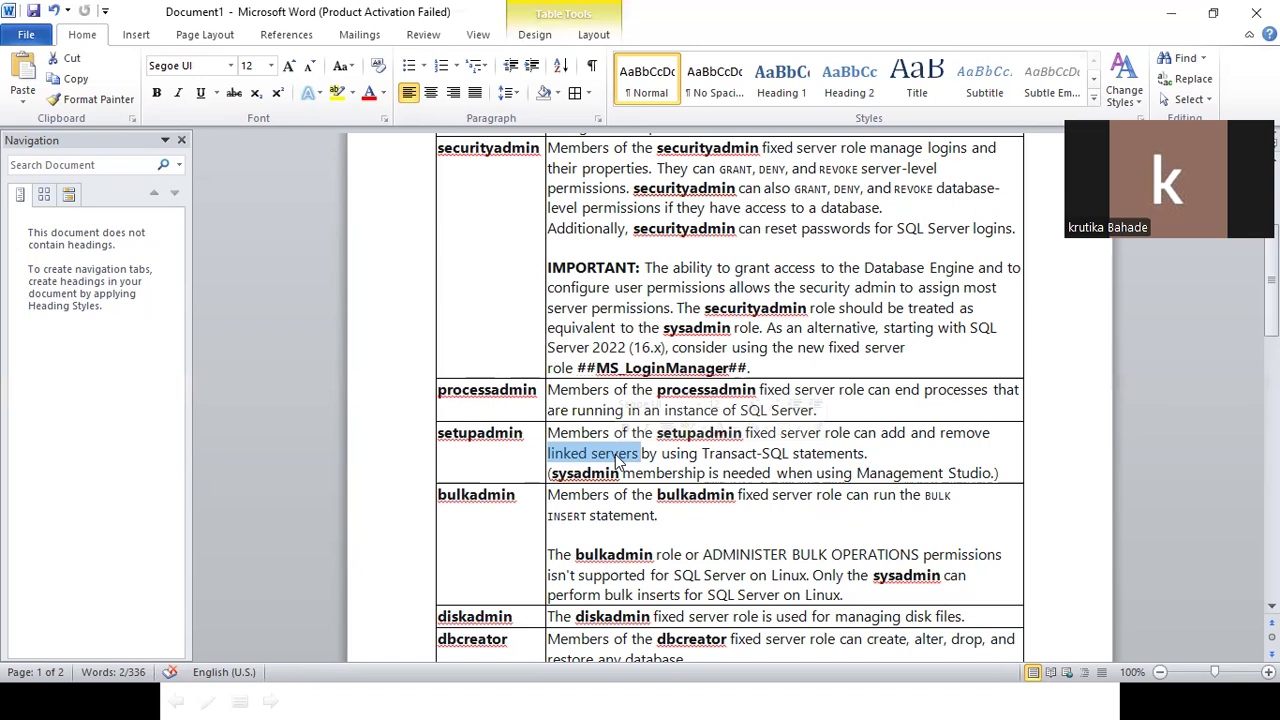
{"action": "scroll", "coordinate": [620, 460], "scroll_direction": "down", "scroll_amount": 1}
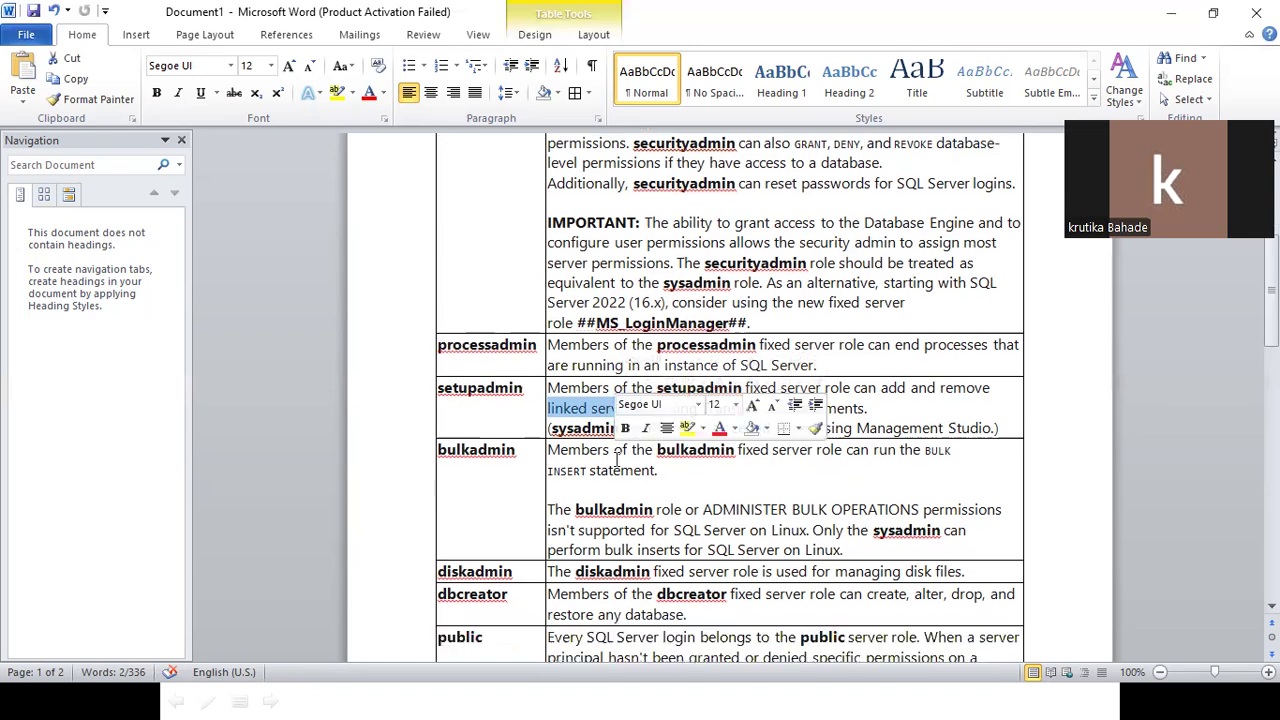
{"action": "double_click", "coordinate": [466, 452]}
Read down to diskadmin, select 'managing disk files', then bring Login Properties forward.
{"action": "scroll", "coordinate": [476, 455], "scroll_direction": "down", "scroll_amount": 1}
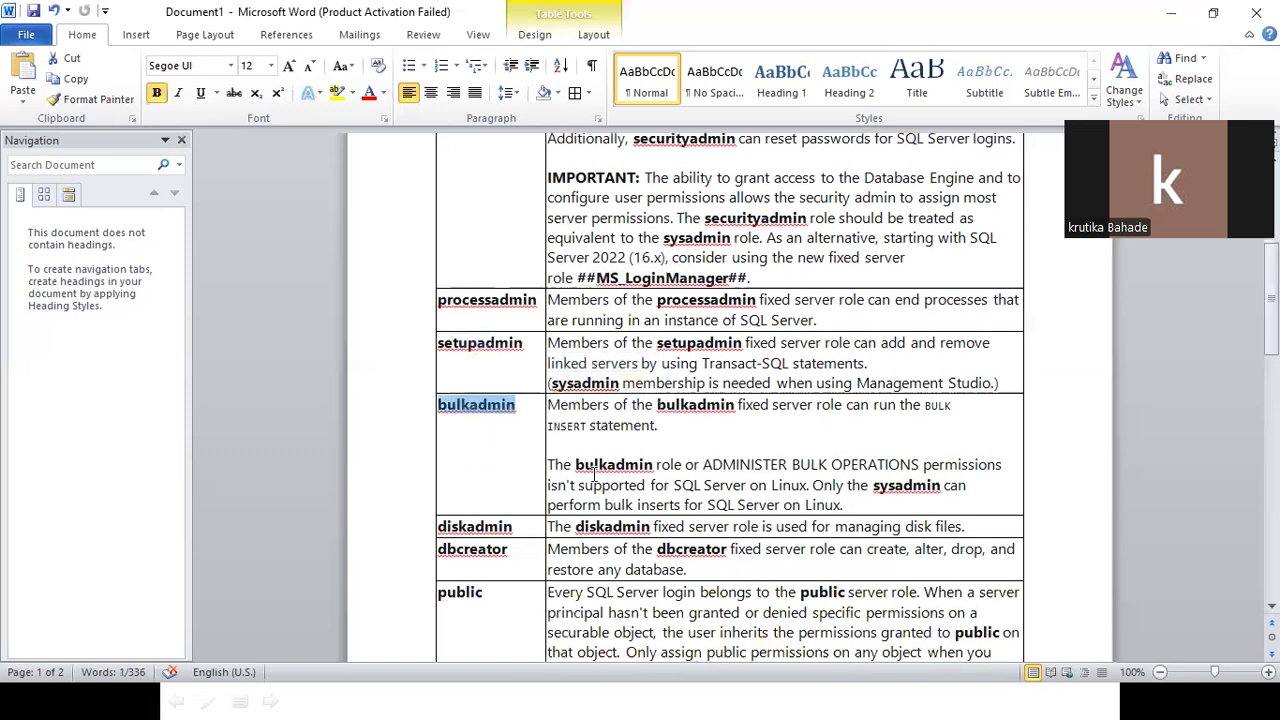
{"action": "scroll", "coordinate": [894, 462], "scroll_direction": "down", "scroll_amount": 1}
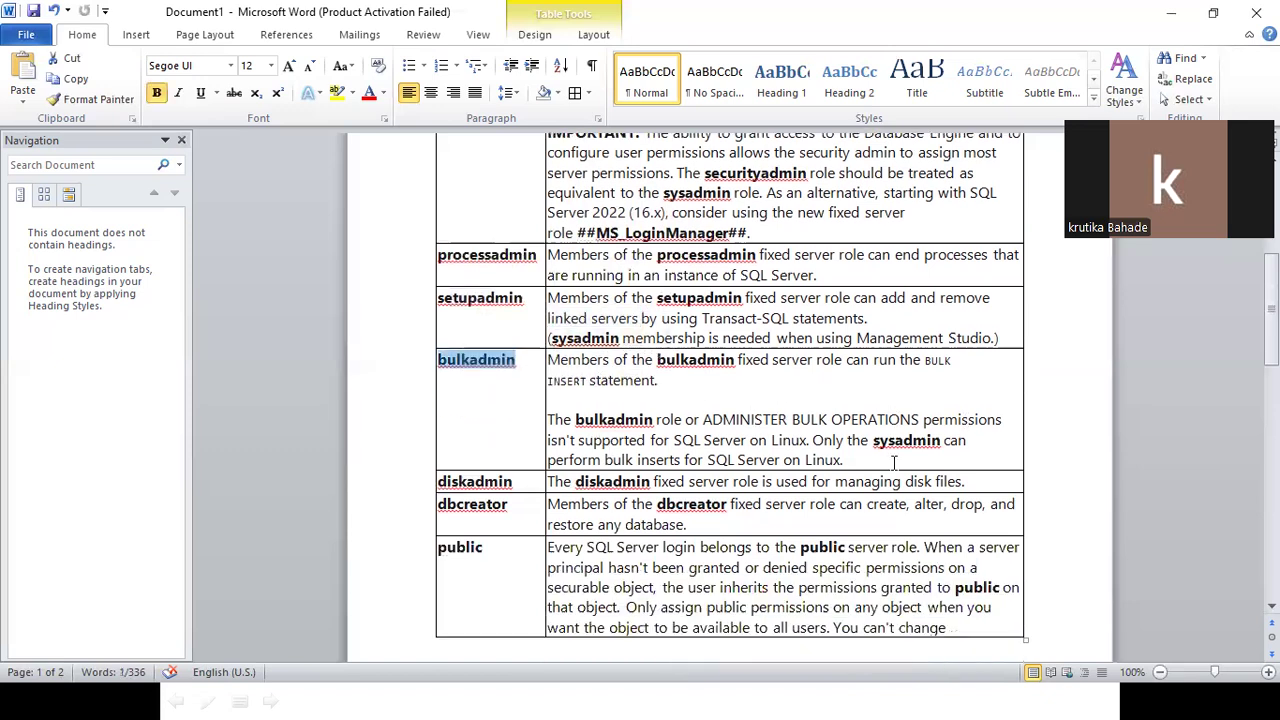
{"action": "scroll", "coordinate": [894, 462], "scroll_direction": "down", "scroll_amount": 2}
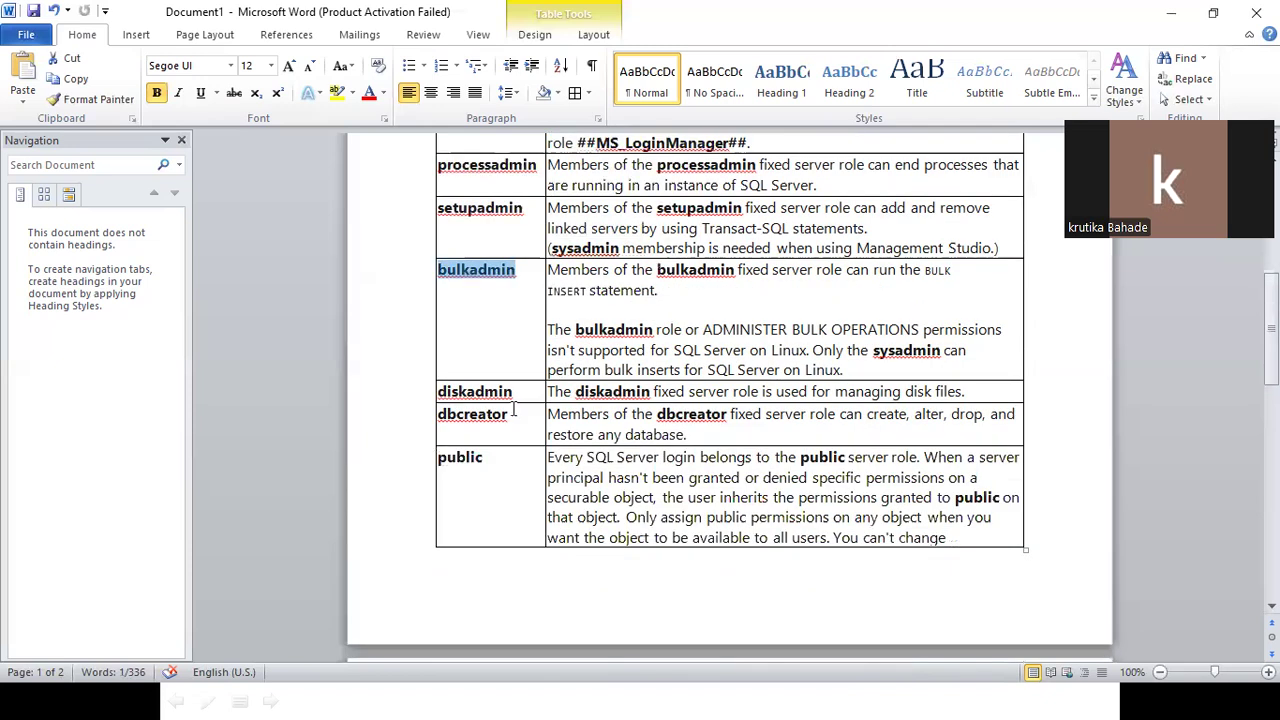
{"action": "left_click", "coordinate": [906, 391]}
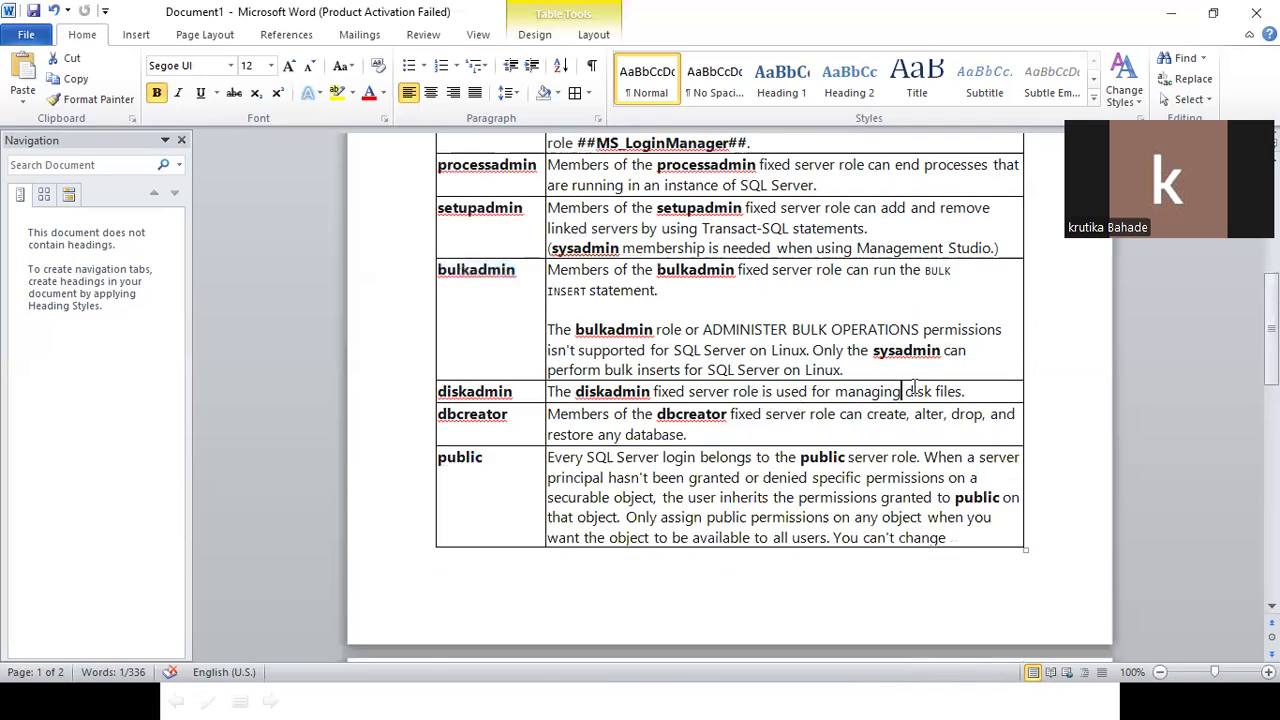
{"action": "left_click_drag", "start_coordinate": [835, 391], "coordinate": [970, 386]}
{"action": "scroll", "coordinate": [652, 437], "scroll_direction": "down", "scroll_amount": 1}
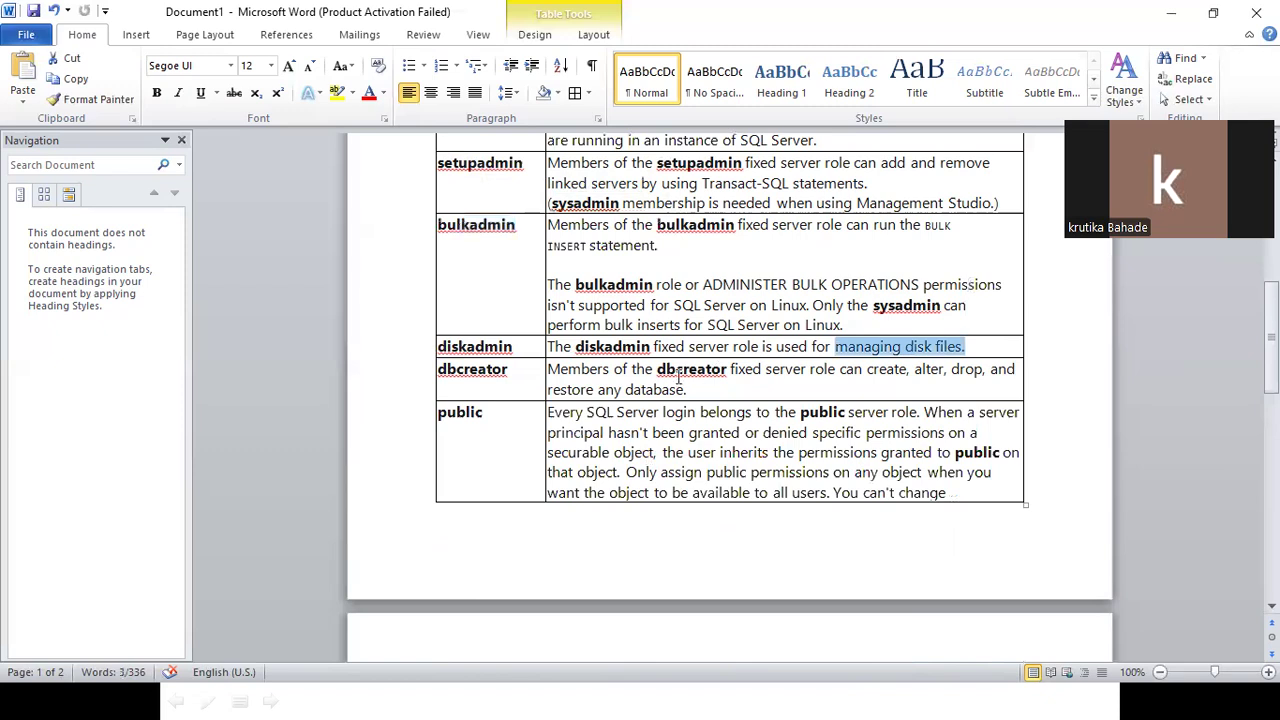
{"action": "scroll", "coordinate": [679, 375], "scroll_direction": "down", "scroll_amount": 2}
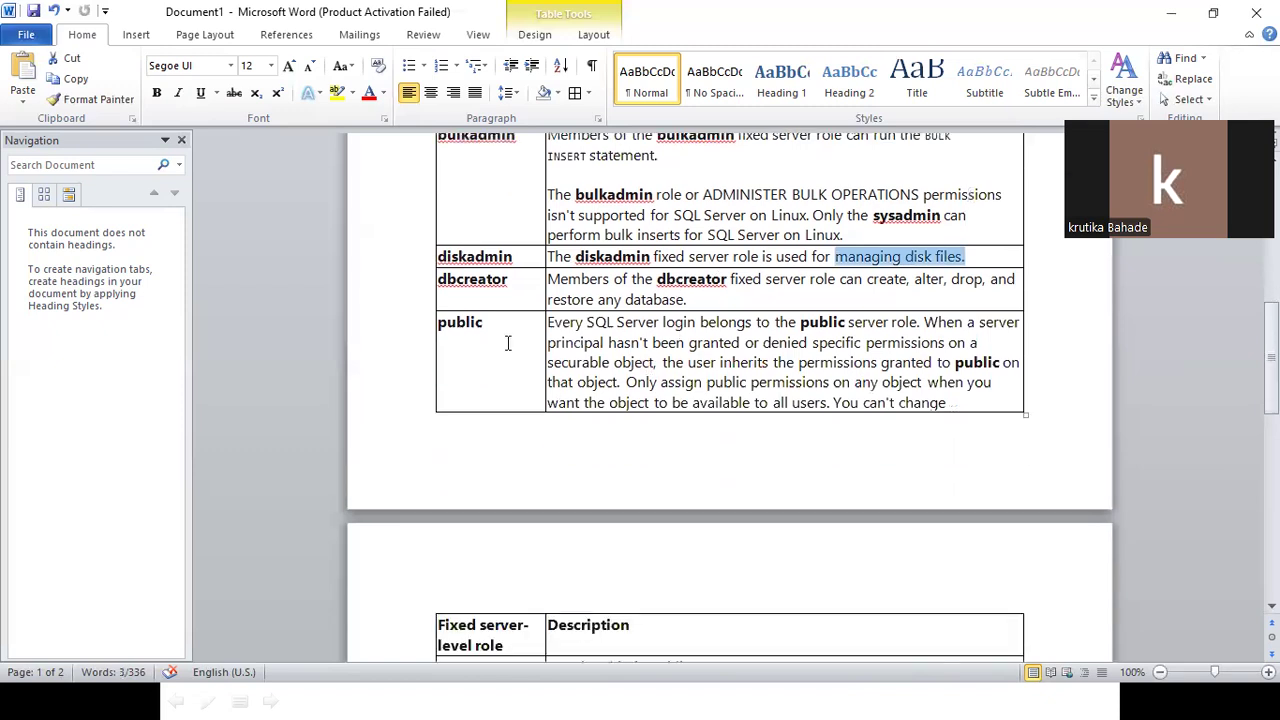
{"action": "scroll", "coordinate": [507, 343], "scroll_direction": "down", "scroll_amount": 1}
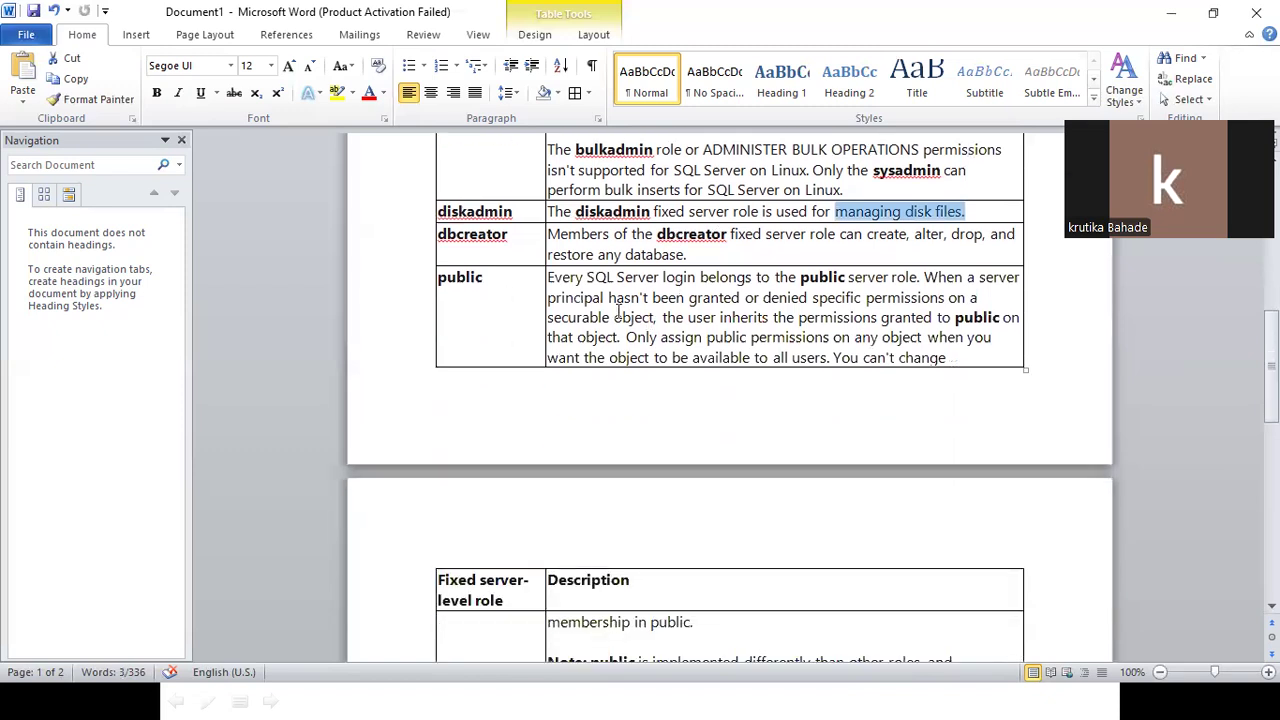
{"action": "scroll", "coordinate": [614, 310], "scroll_direction": "up", "scroll_amount": 1}
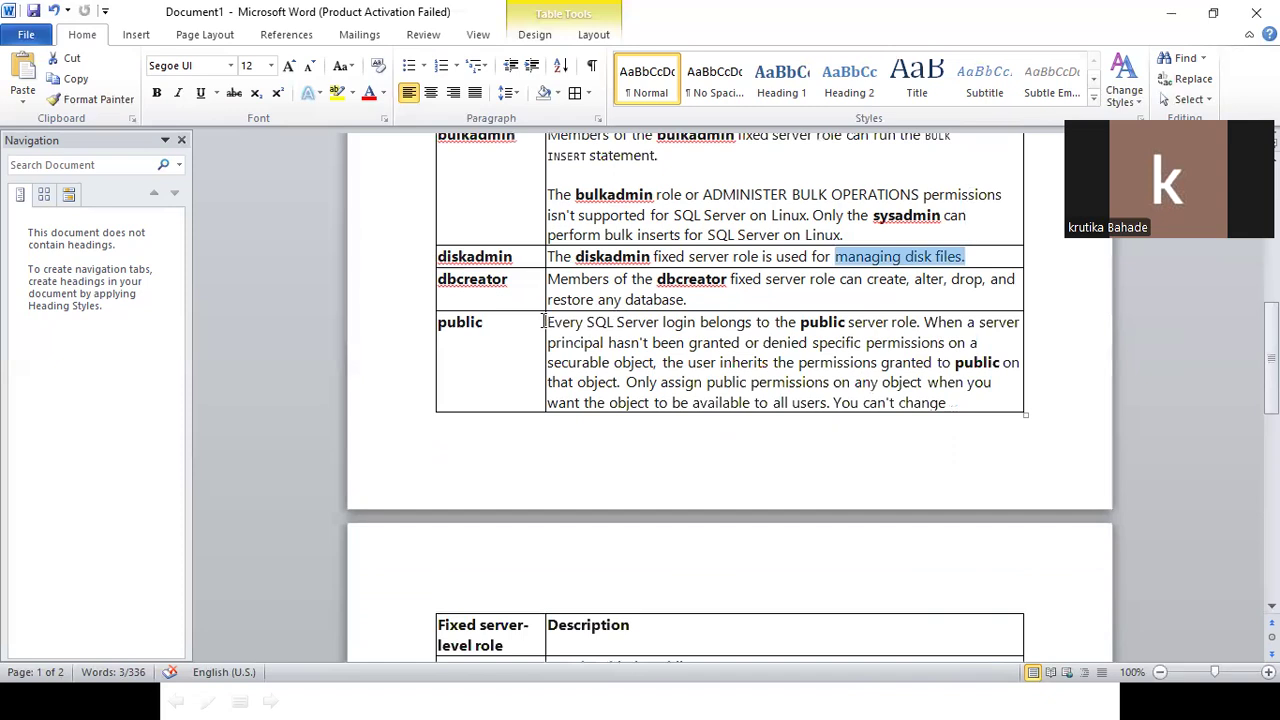
{"action": "left_click", "coordinate": [368, 693]}
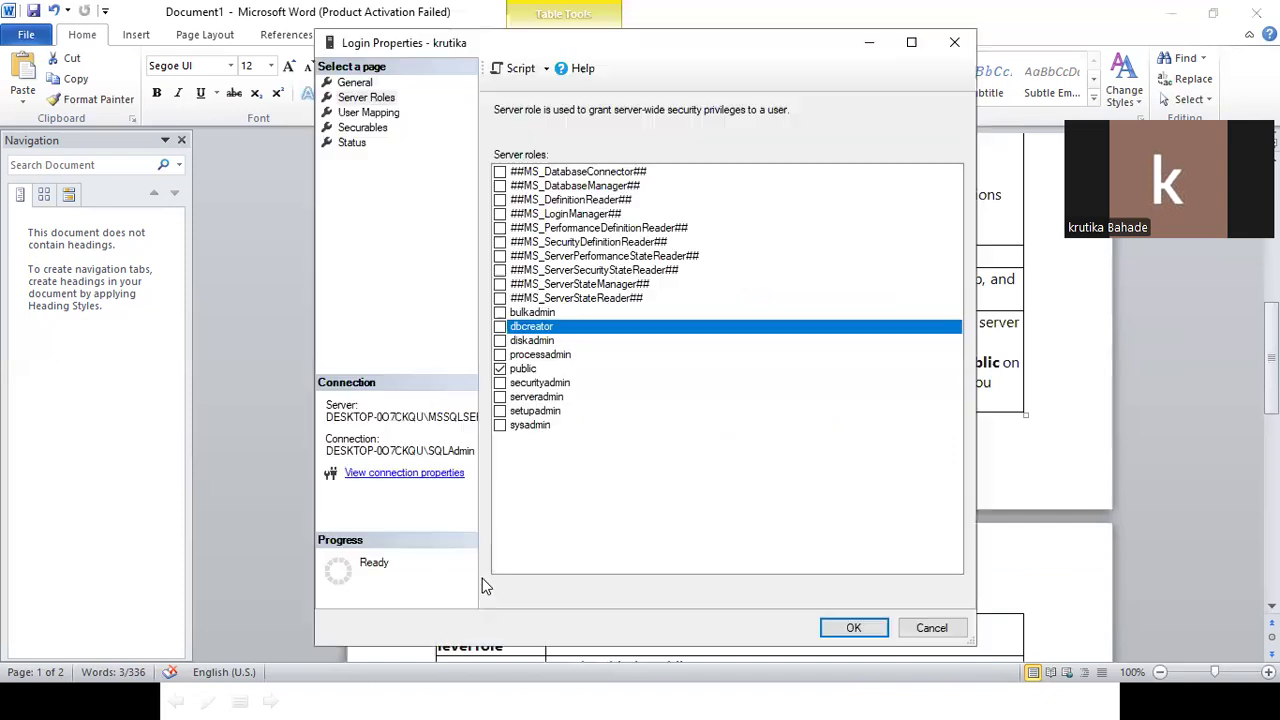
Reopen the new login's properties on Server Roles, confirm only public is granted, then close it.
{"action": "left_click", "coordinate": [931, 628]}
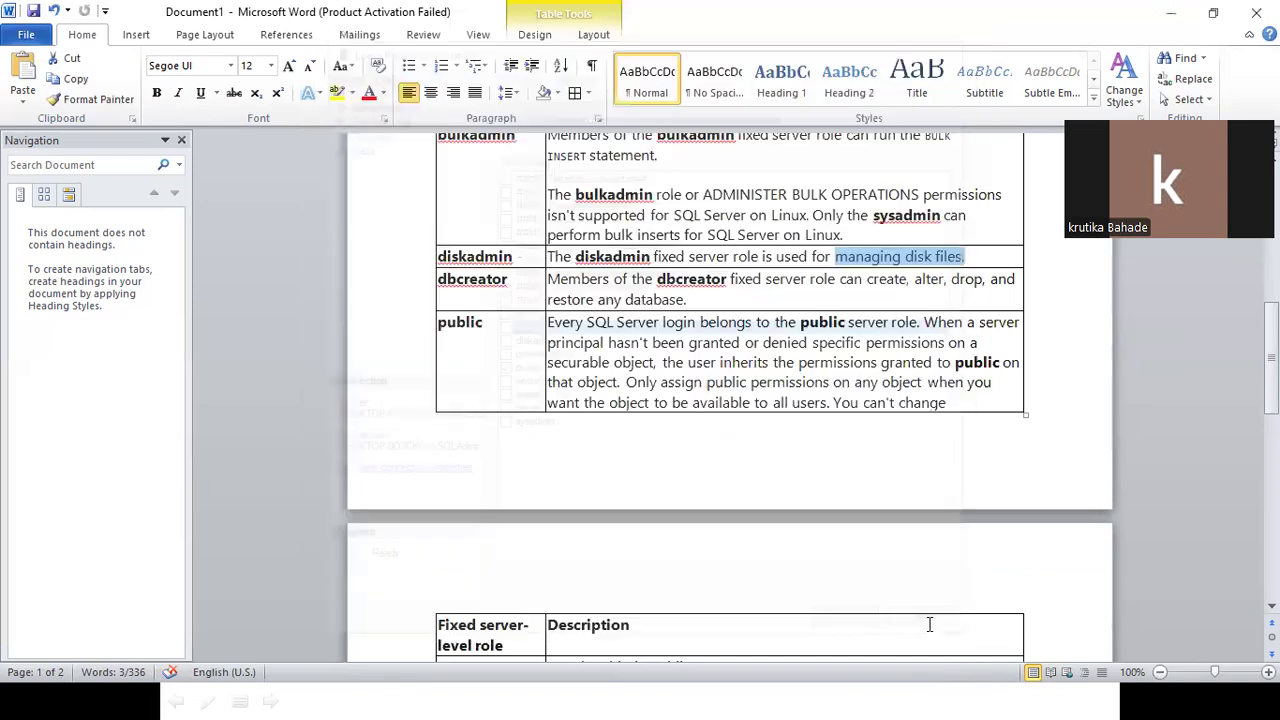
{"action": "key", "text": "alt+Tab"}
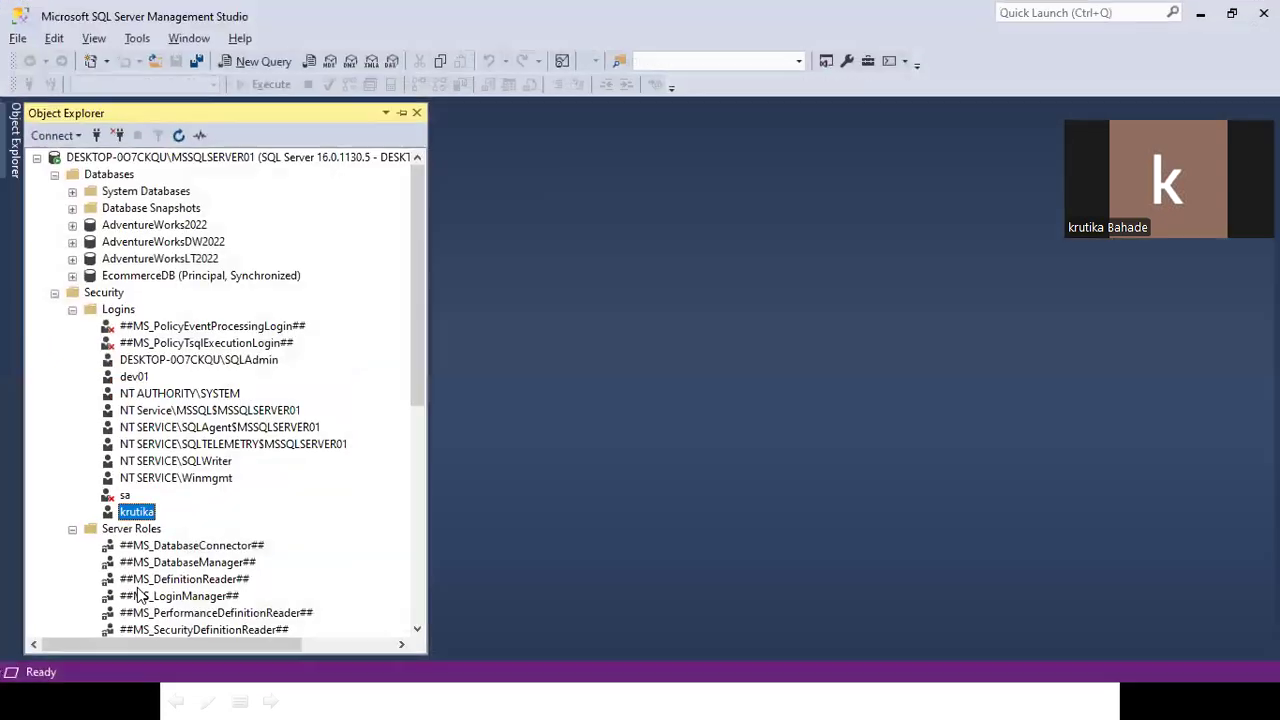
{"action": "left_click", "coordinate": [137, 512]}
{"action": "double_click", "coordinate": [137, 512]}
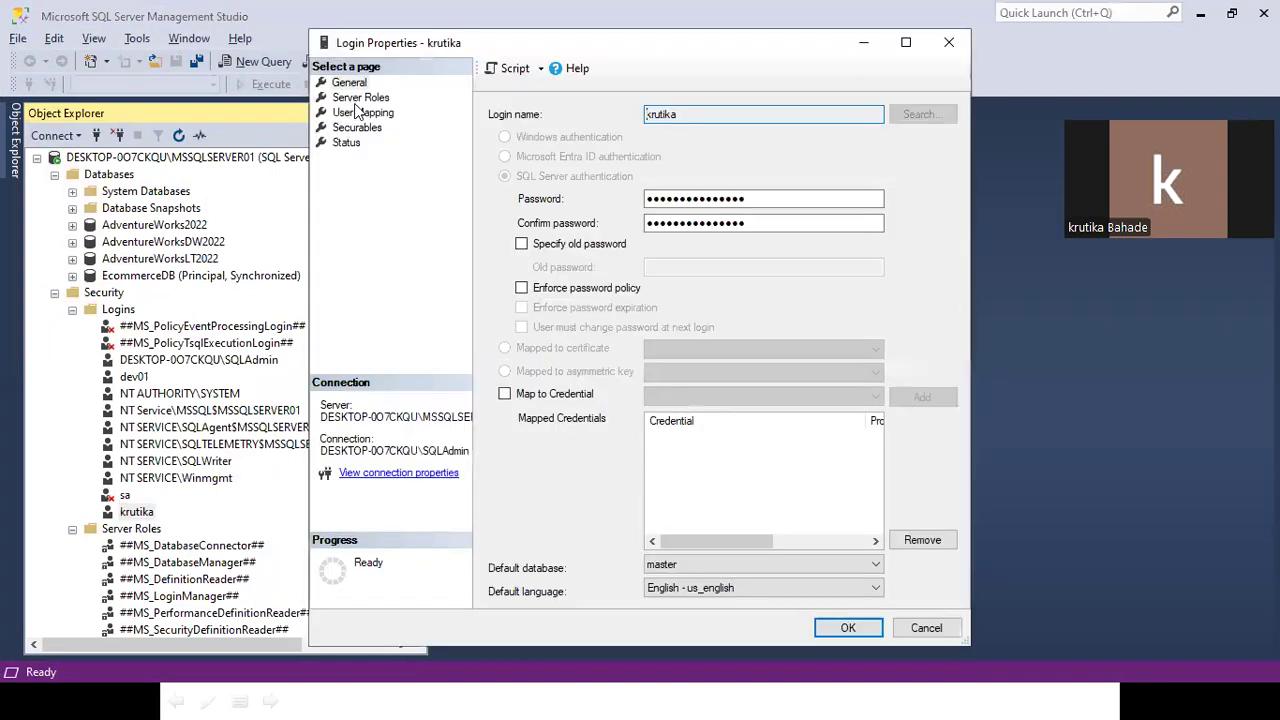
{"action": "left_click", "coordinate": [360, 98]}
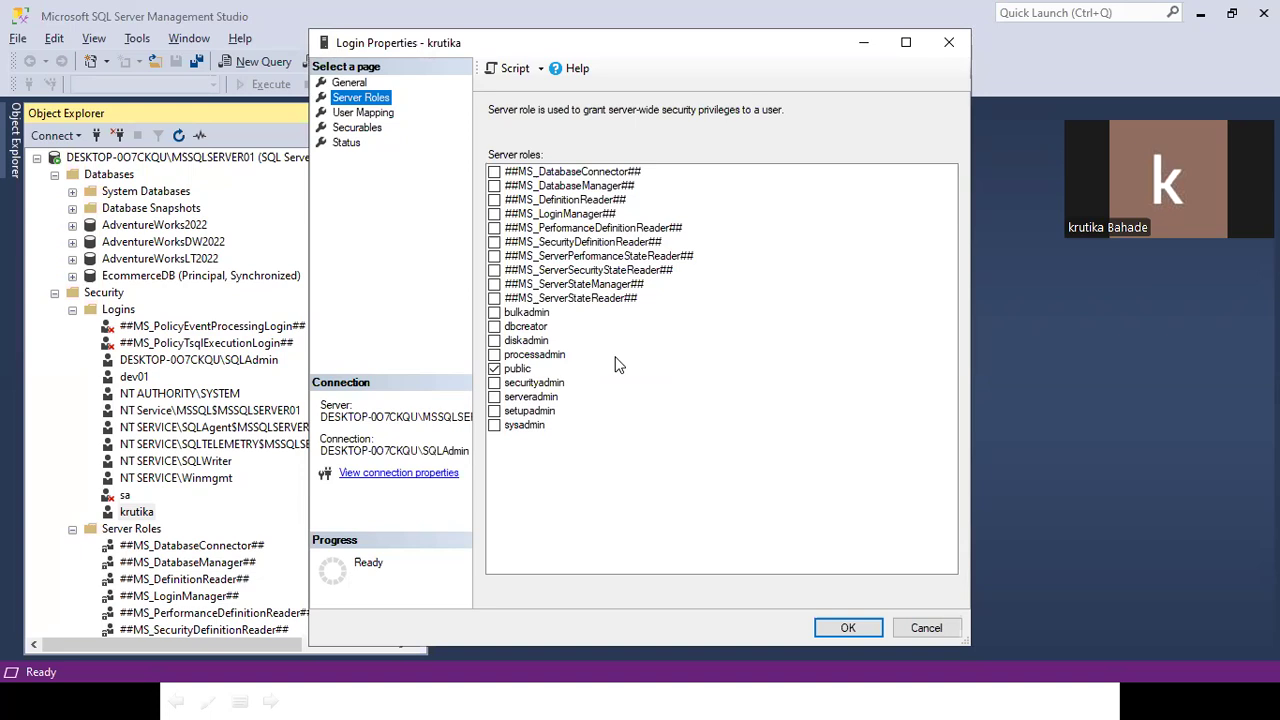
{"action": "key", "text": "Escape"}
Start a new connection to the MSSQLSERVER01 instance using SQL Server Authentication.
{"action": "right_click", "coordinate": [172, 160]}
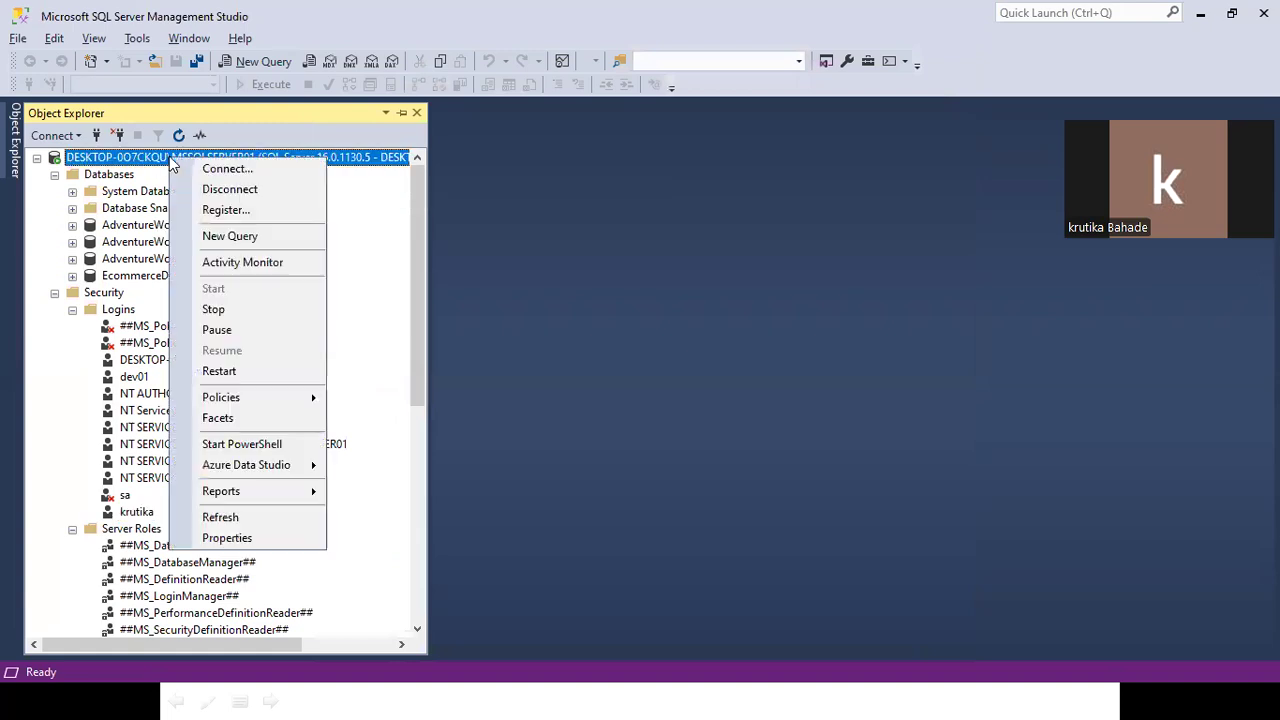
{"action": "left_click", "coordinate": [212, 169]}
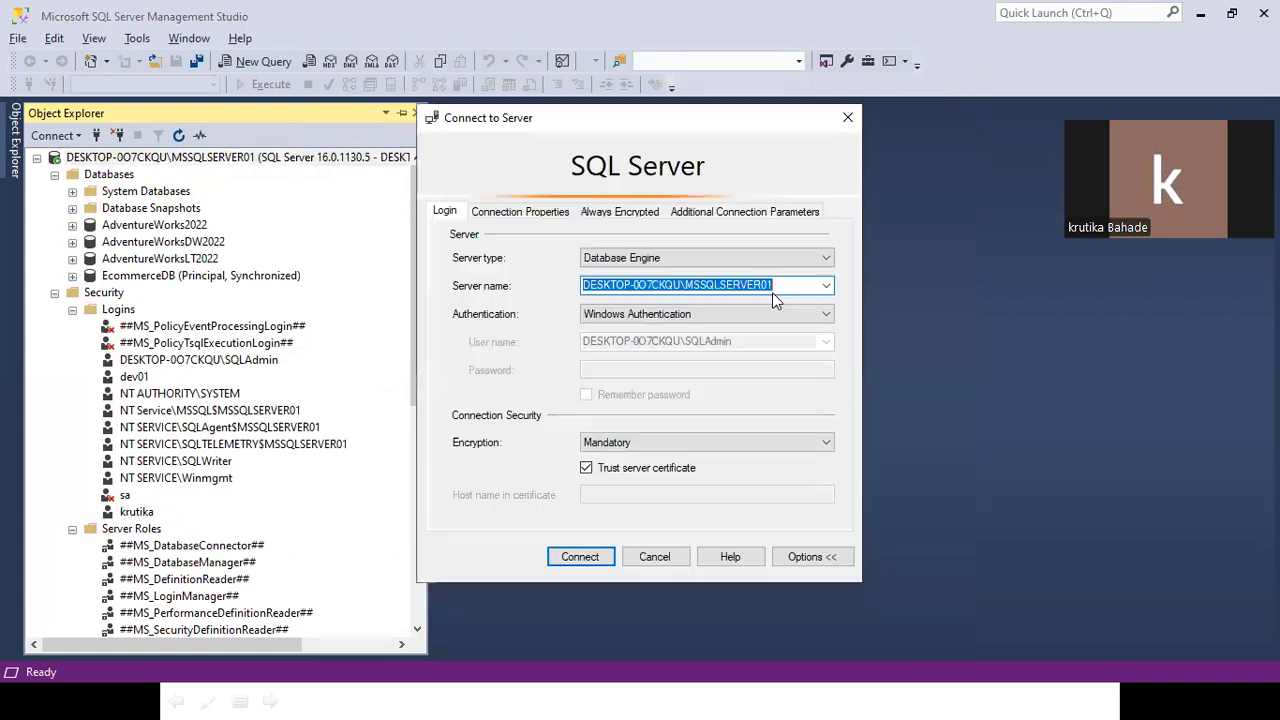
{"action": "left_click", "coordinate": [826, 285]}
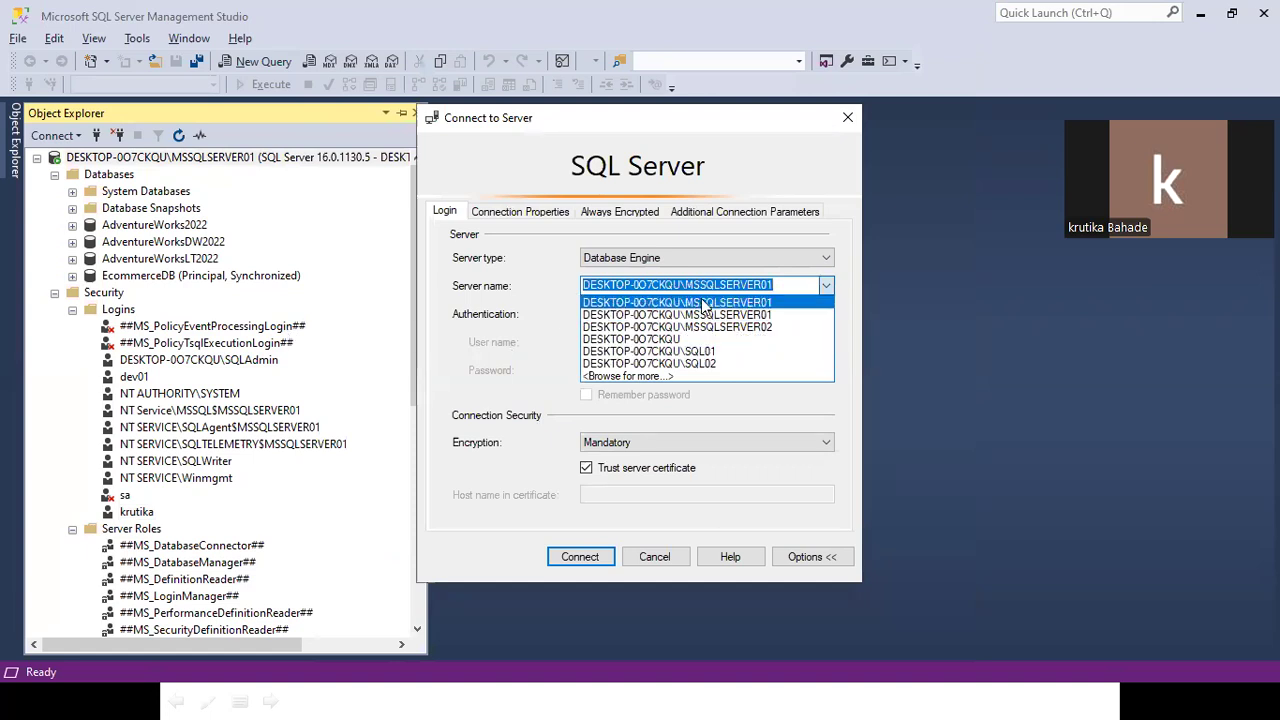
{"action": "left_click", "coordinate": [630, 314]}
{"action": "left_click", "coordinate": [620, 314]}
{"action": "left_click", "coordinate": [640, 336]}
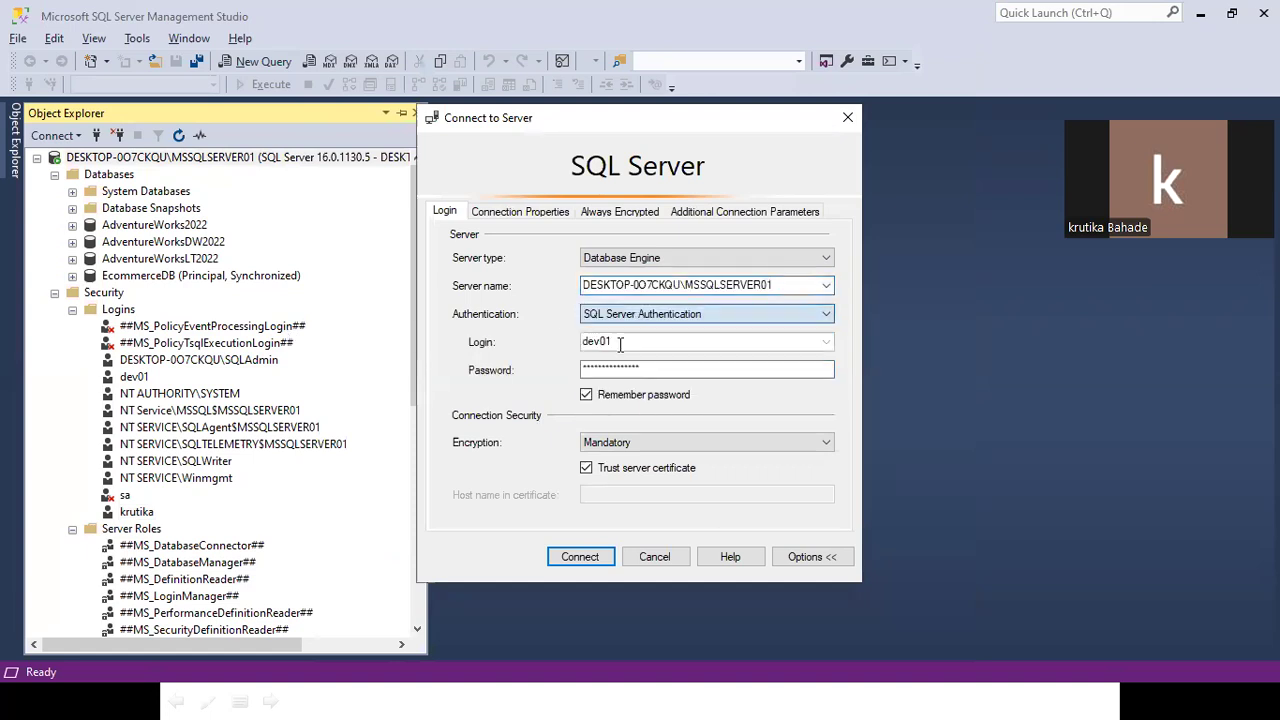
Enter the new login's name and password and connect.
{"action": "double_click", "coordinate": [623, 344]}
{"action": "type", "text": "kri"}
{"action": "key", "text": "BackSpace"}
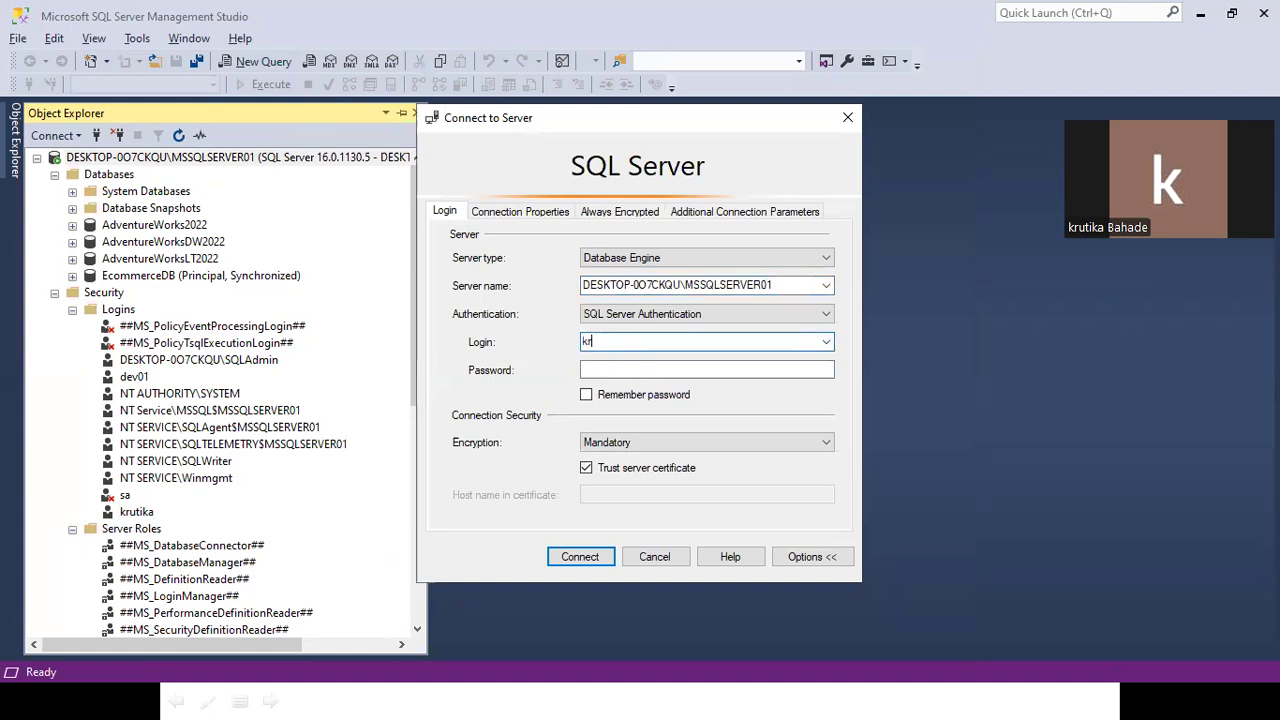
{"action": "type", "text": "utika"}
{"action": "key", "text": "Tab"}
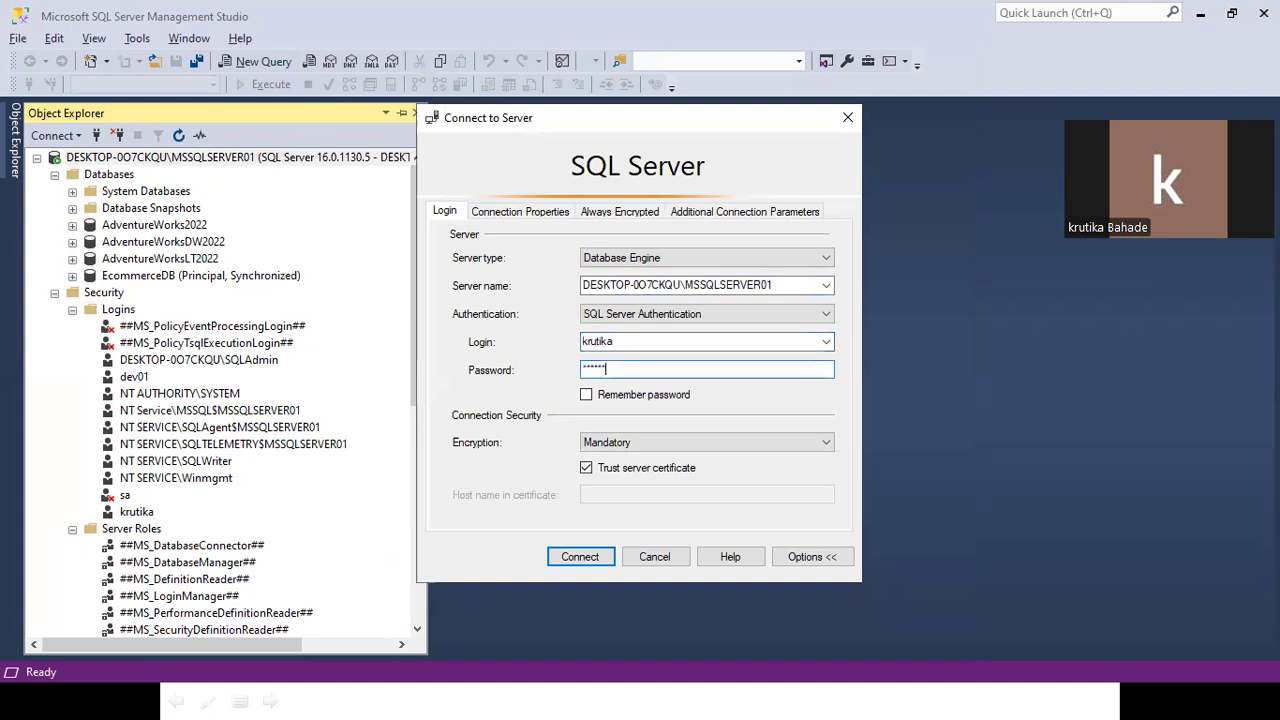
{"action": "type", "text": "****"}
{"action": "left_click", "coordinate": [580, 556]}
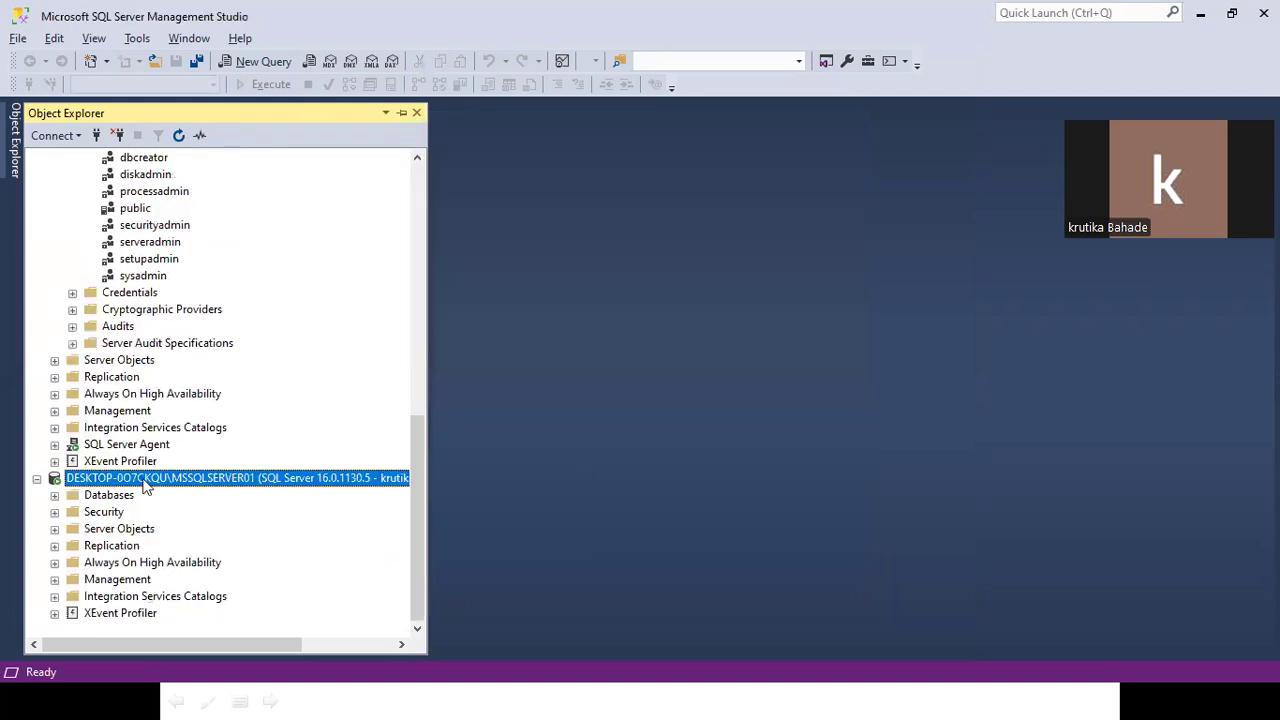
Try opening AdventureWorks2022 and model as the new login, dismissing both not-accessible errors.
{"action": "left_click", "coordinate": [54, 495]}
{"action": "left_click", "coordinate": [72, 545]}
{"action": "left_click", "coordinate": [860, 381]}
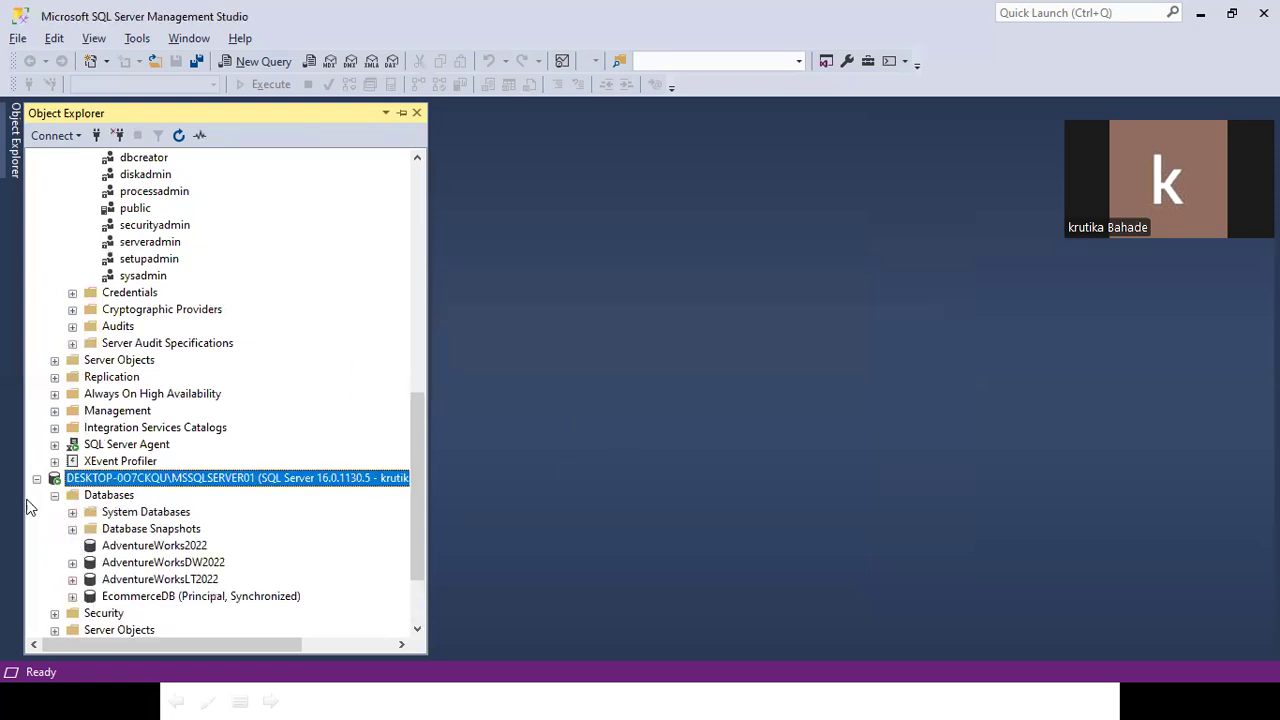
{"action": "scroll", "coordinate": [28, 508], "scroll_direction": "down", "scroll_amount": 1}
{"action": "left_click", "coordinate": [73, 462]}
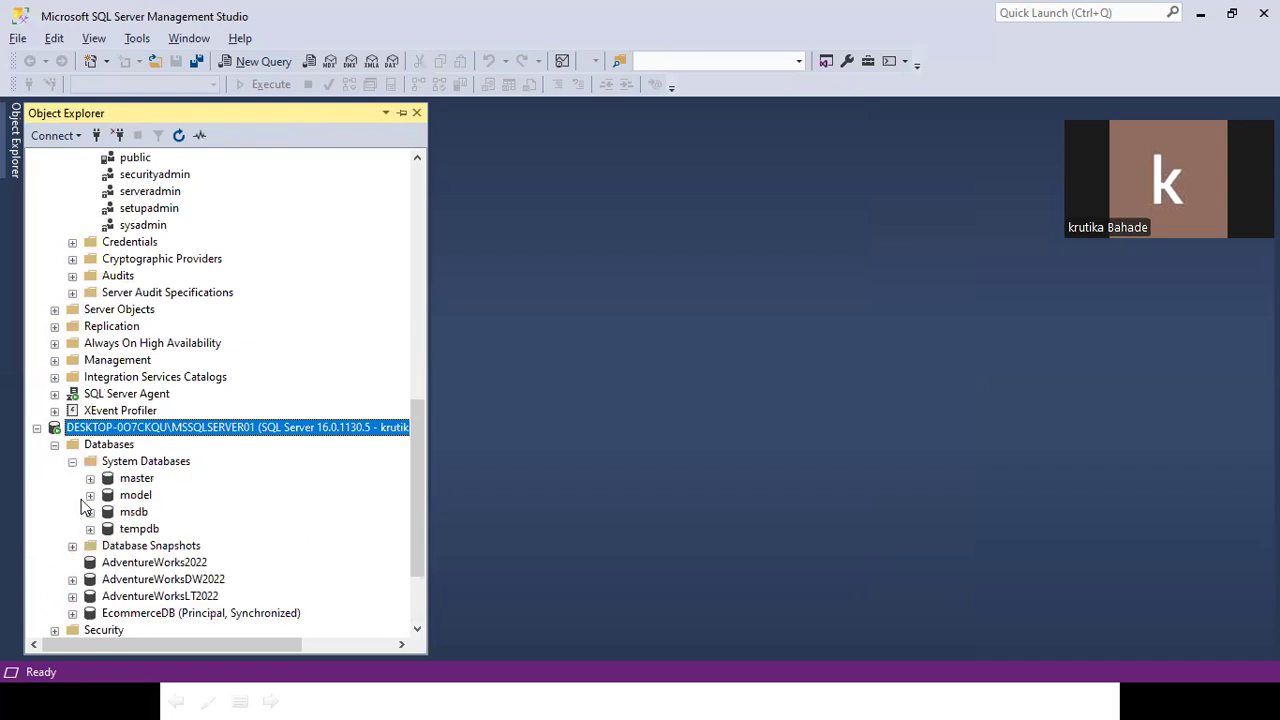
{"action": "left_click", "coordinate": [90, 495]}
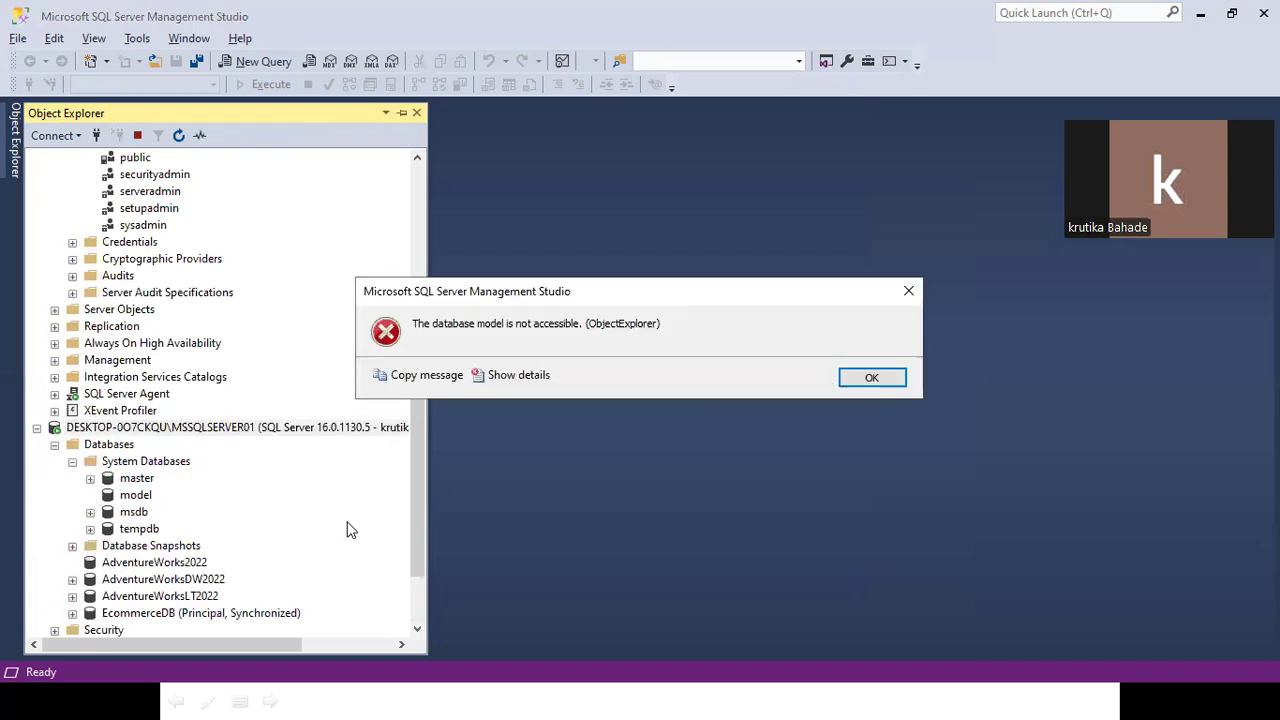
{"action": "left_click", "coordinate": [853, 383]}
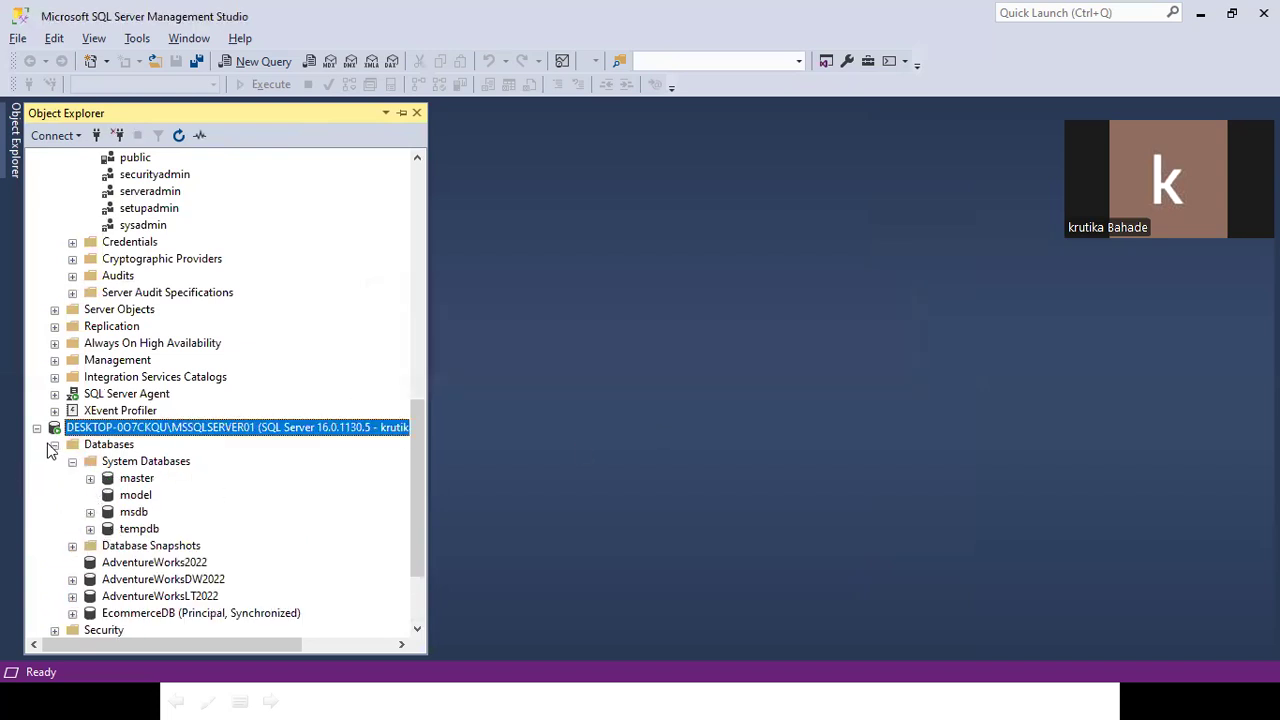
{"action": "left_click", "coordinate": [54, 445]}
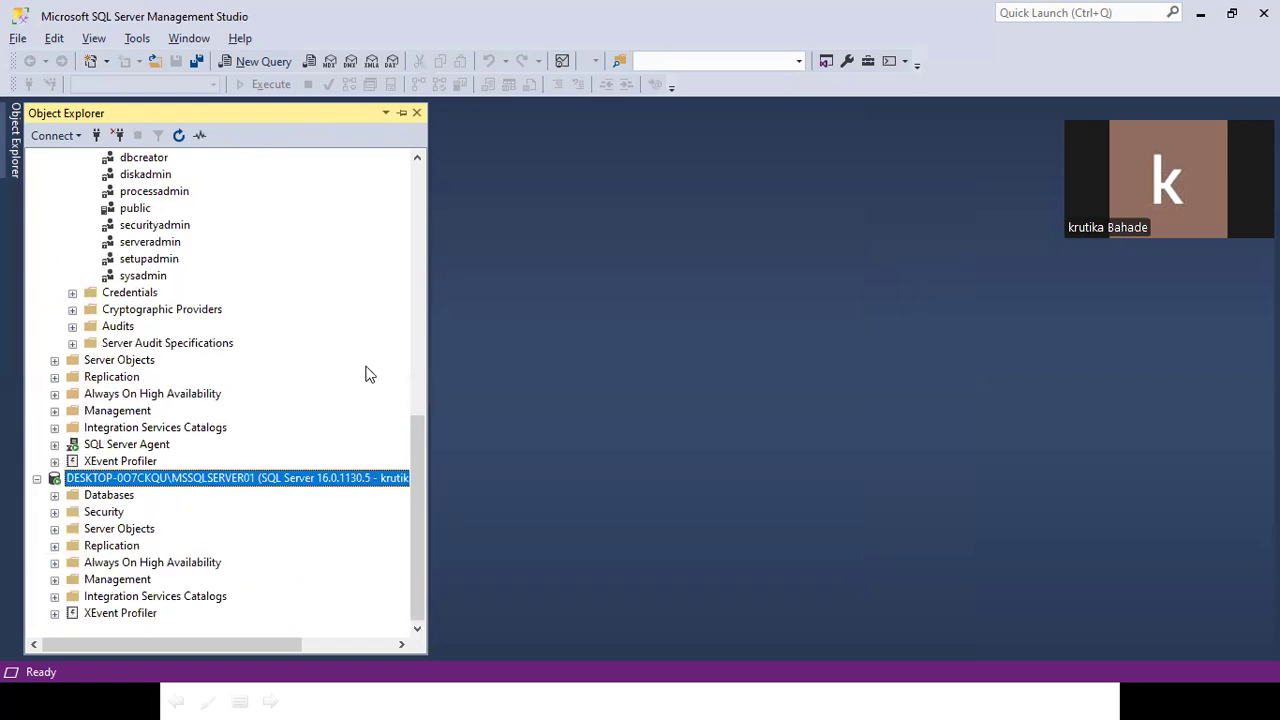
Re-expand the new connection's Databases list and expand its Security folder.
{"action": "key", "text": "alt+Tab"}
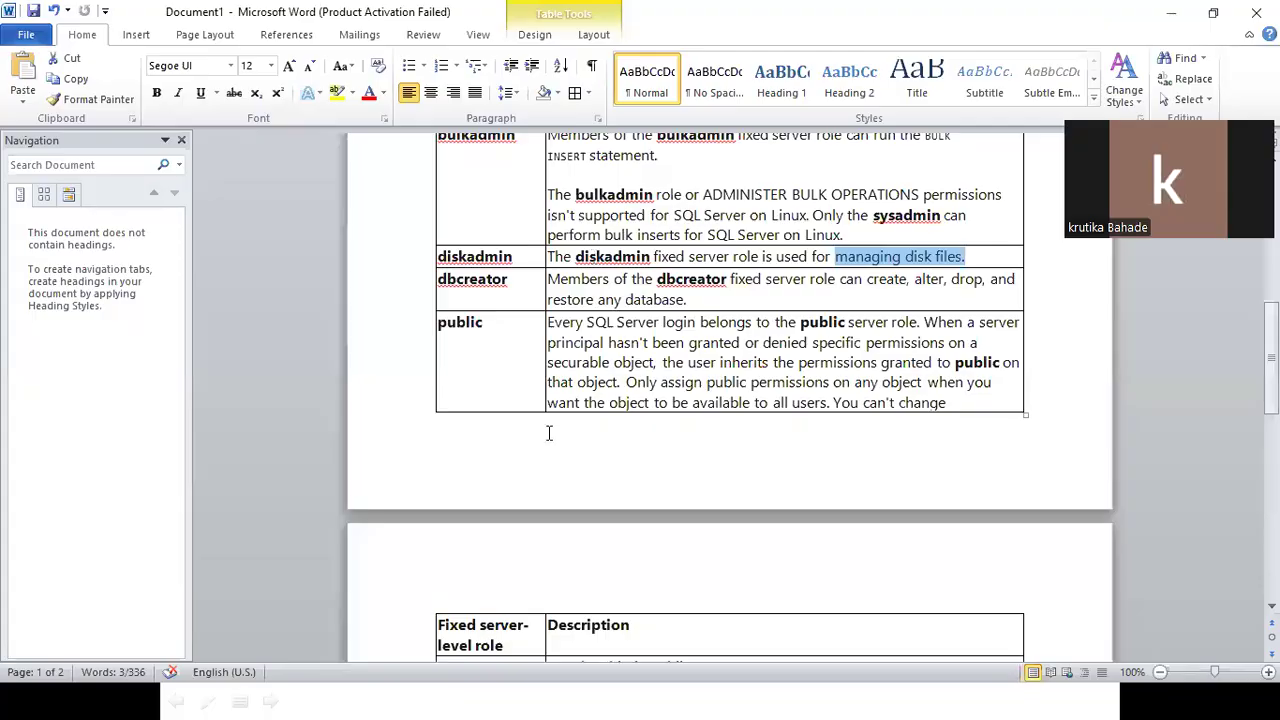
{"action": "key", "text": "alt+Tab"}
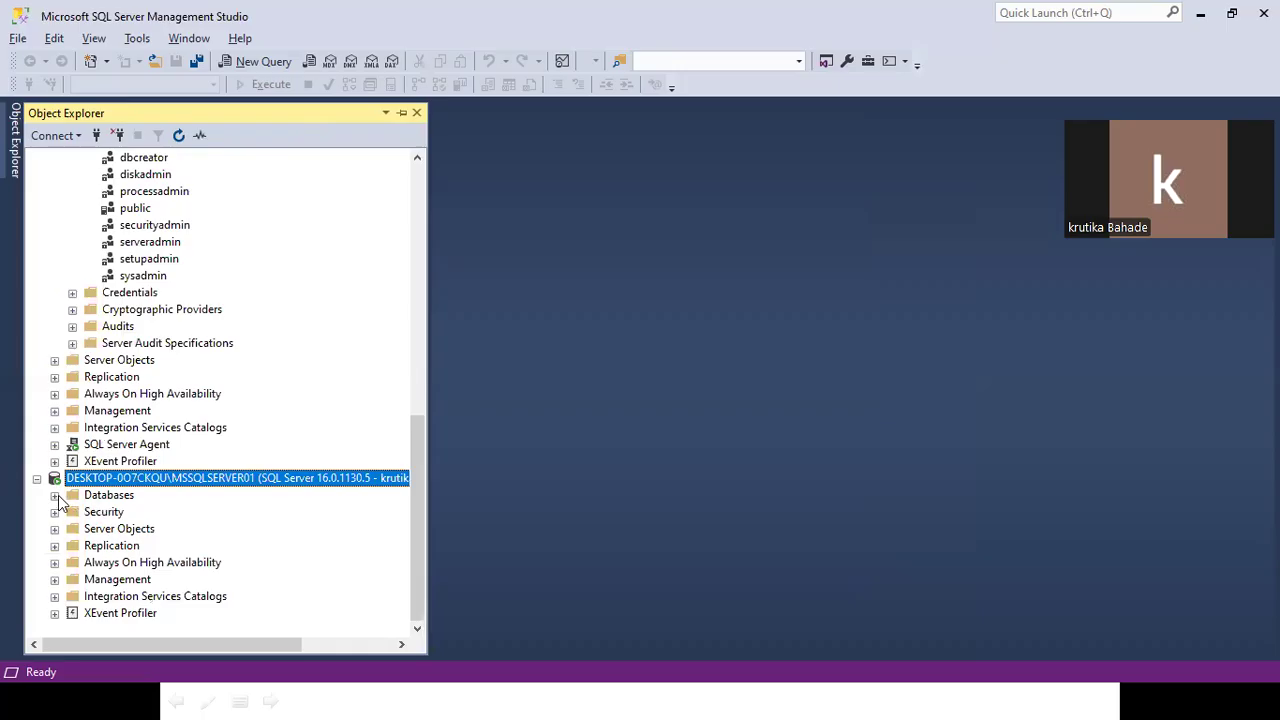
{"action": "left_click", "coordinate": [58, 495]}
{"action": "scroll", "coordinate": [58, 495], "scroll_direction": "down", "scroll_amount": 2}
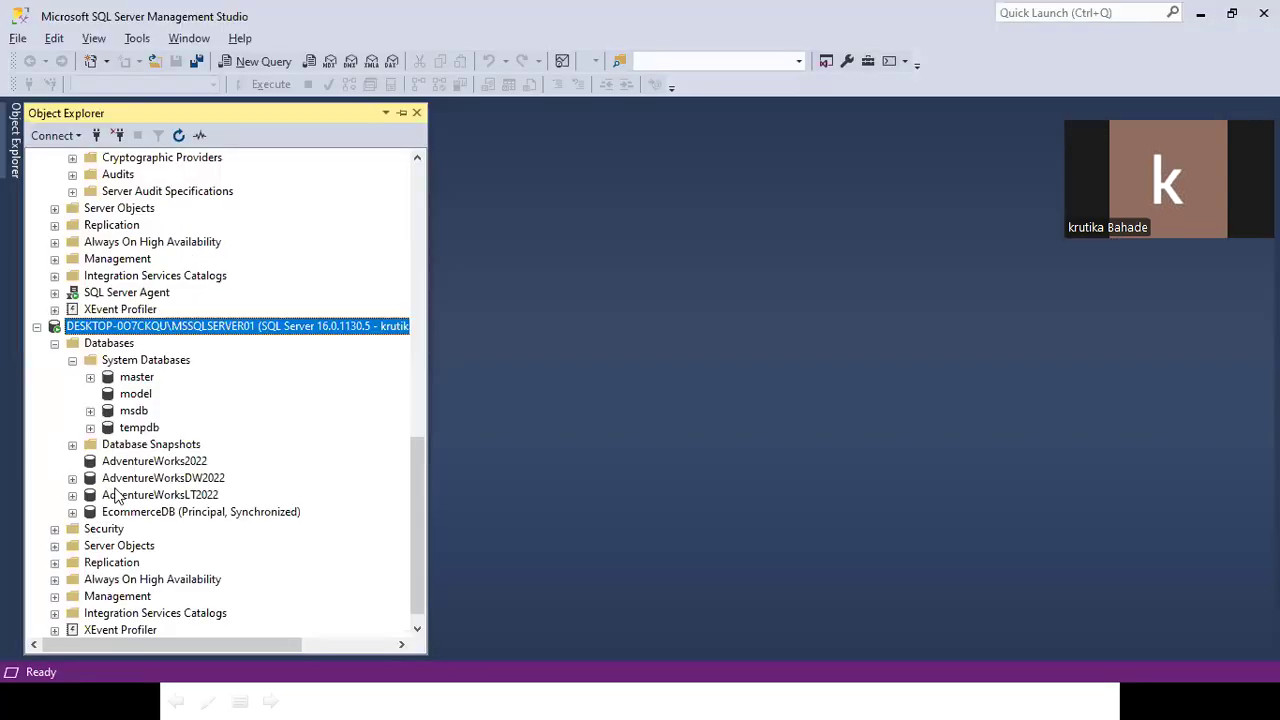
{"action": "scroll", "coordinate": [118, 495], "scroll_direction": "down", "scroll_amount": 1}
{"action": "left_click", "coordinate": [54, 512]}
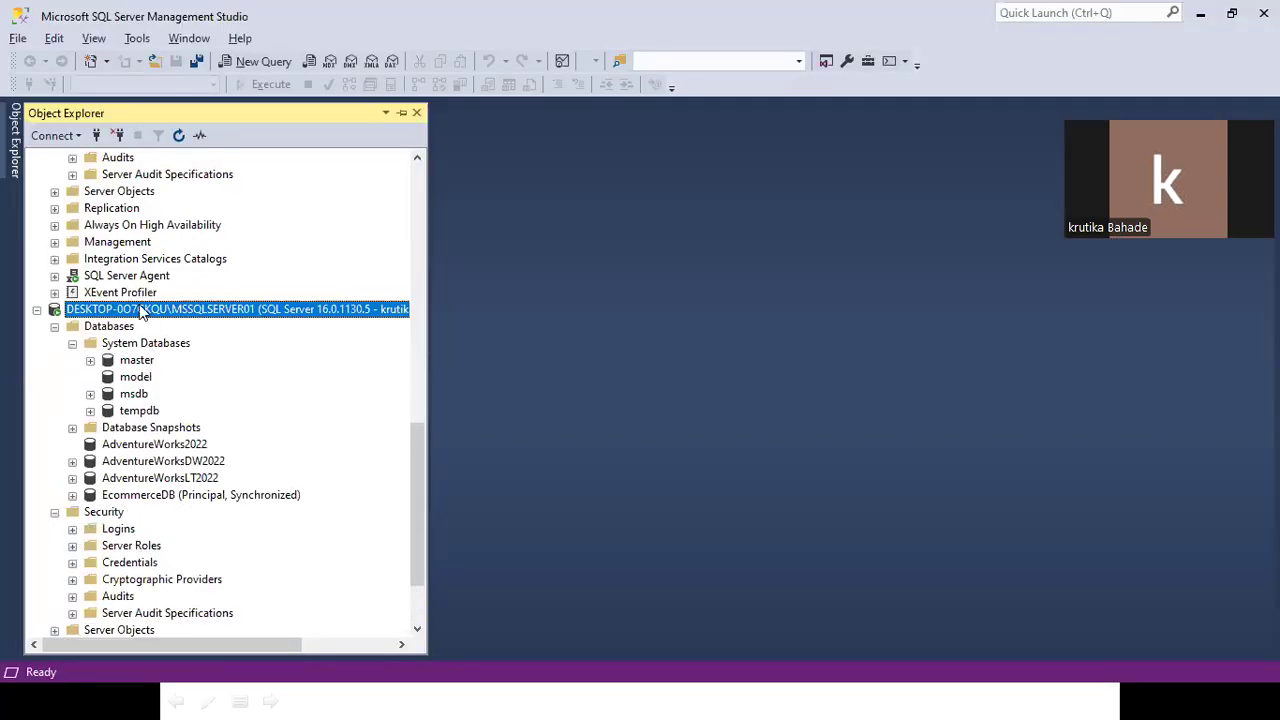
Run CREATE LOGIN krutika01 with a password in a new query; it fails with Msg 15247.
{"action": "left_click", "coordinate": [257, 62]}
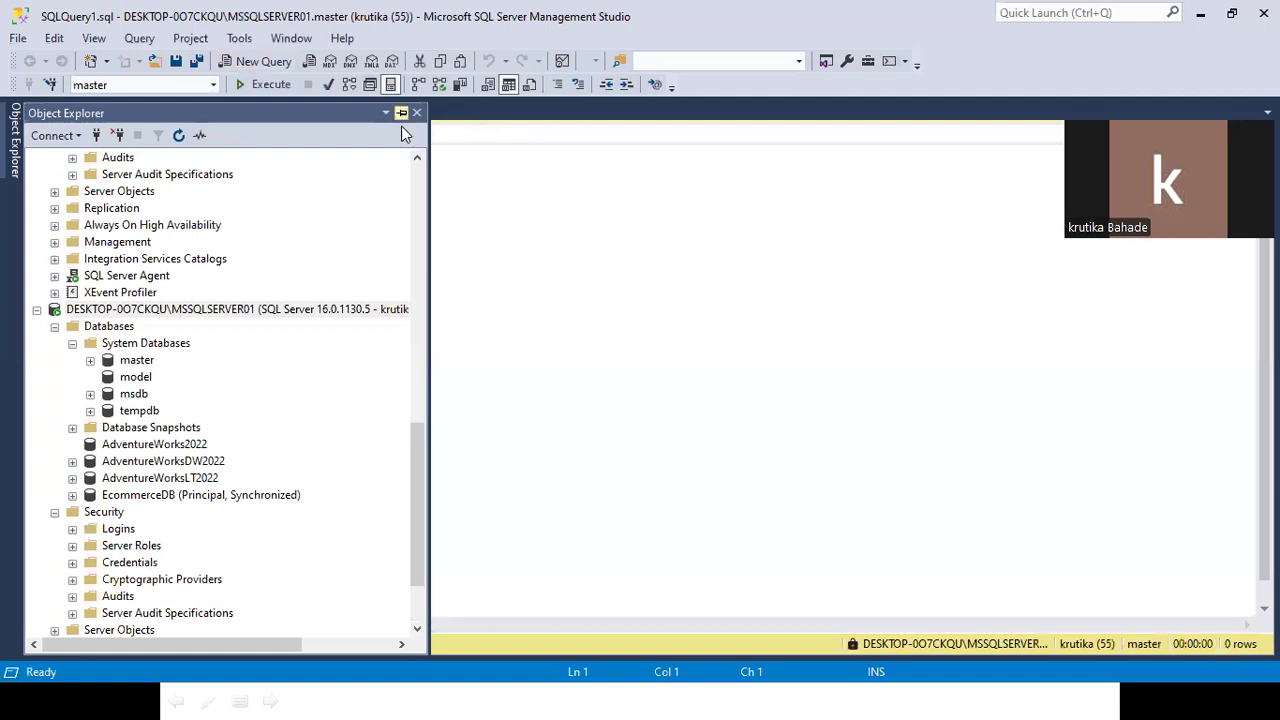
{"action": "left_click", "coordinate": [401, 113]}
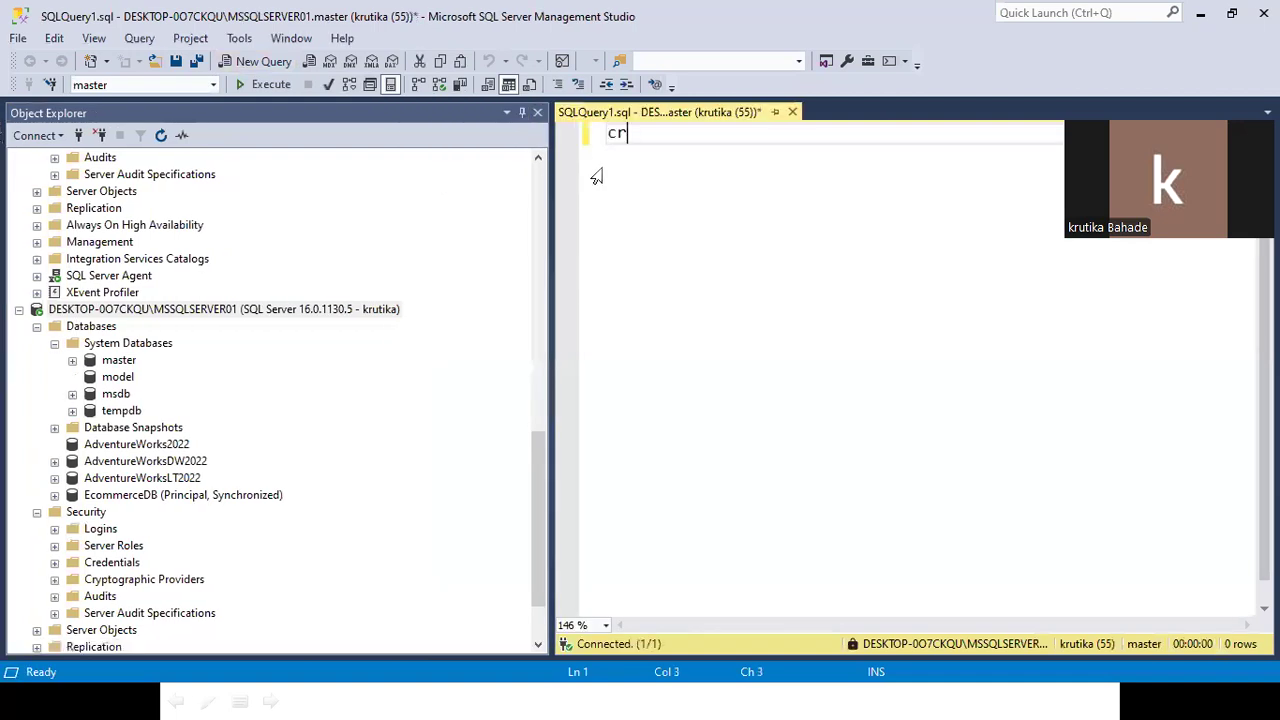
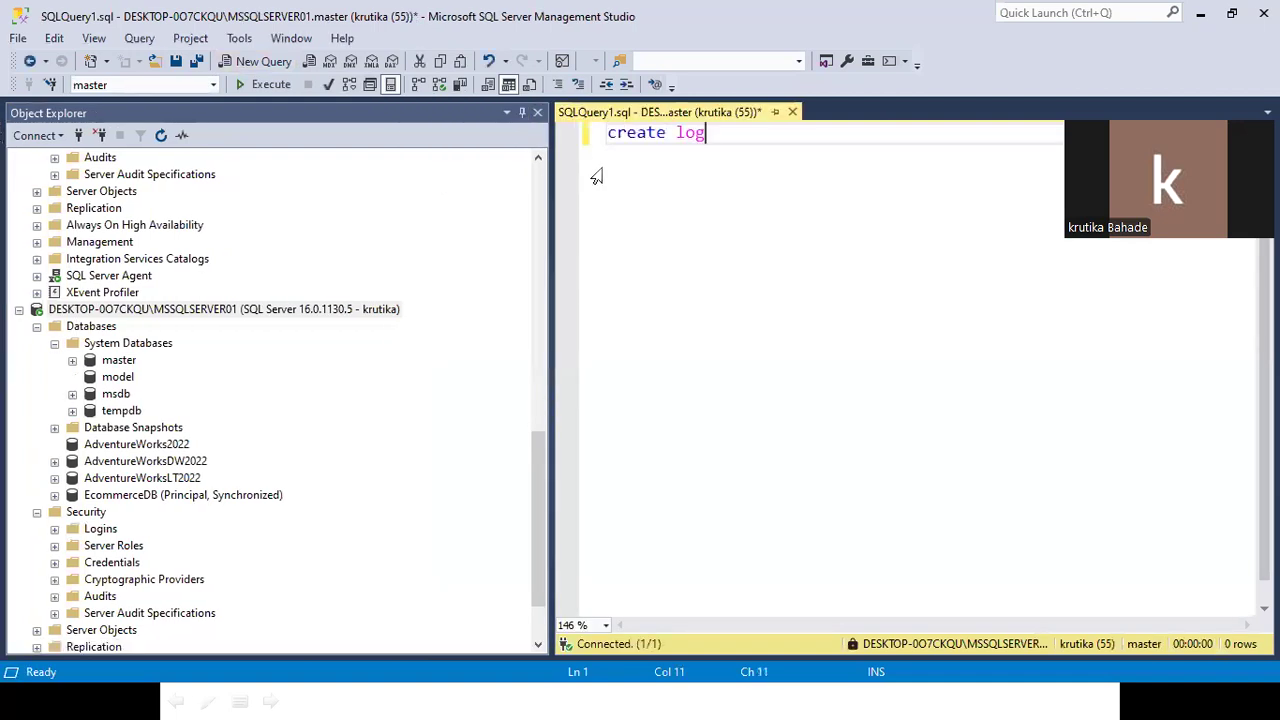
{"action": "key", "text": "BackSpace"}
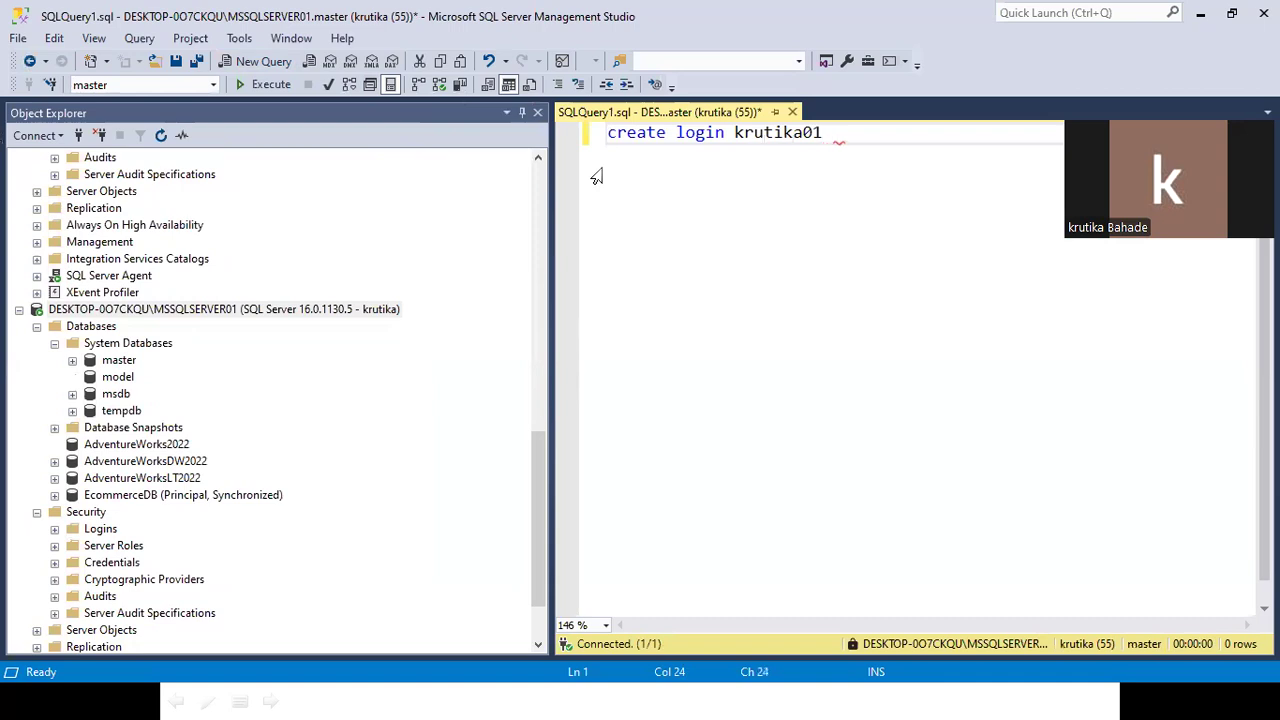
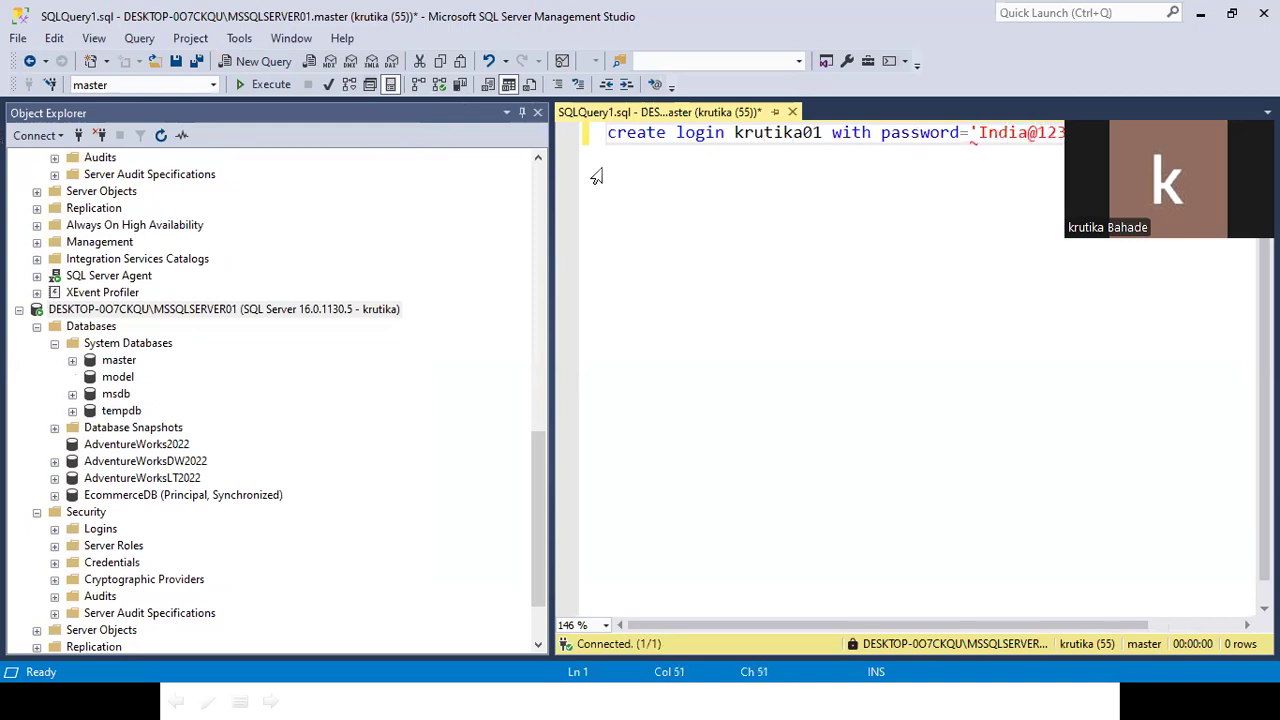
{"action": "key", "text": "shift+Home"}
{"action": "key", "text": "F5"}
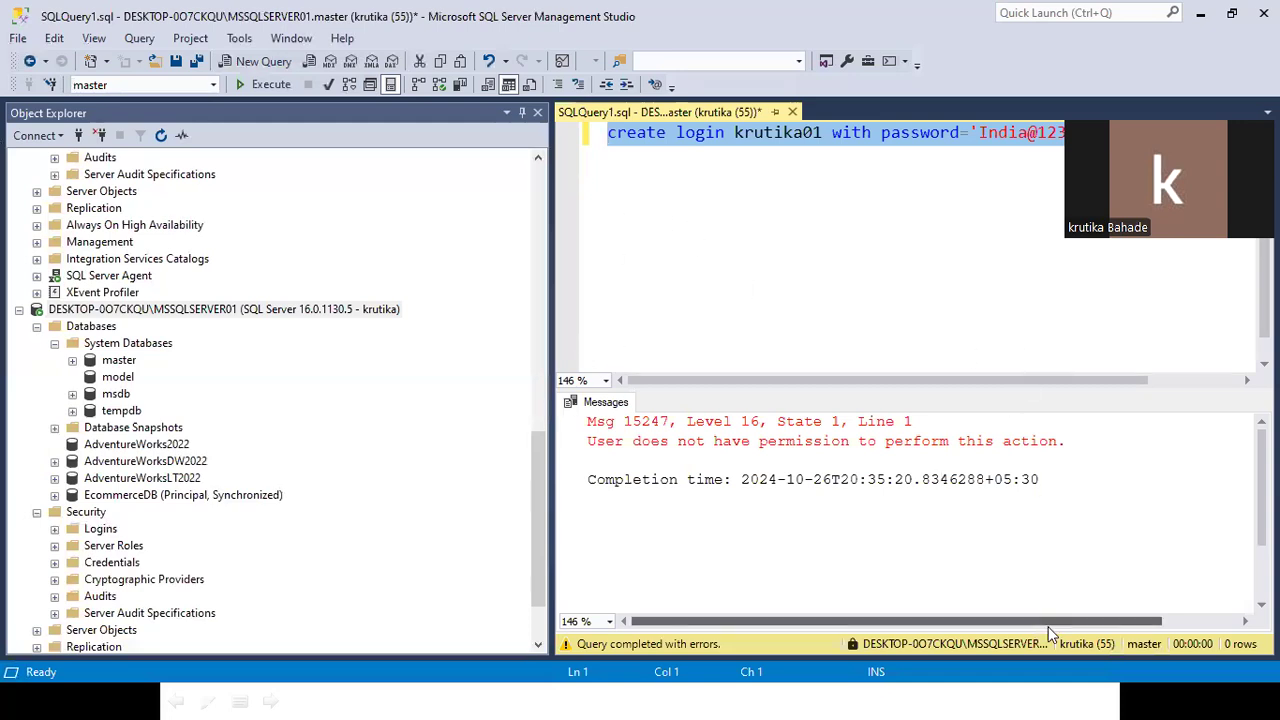
Select the whole CREATE LOGIN statement to copy it.
{"action": "left_click", "coordinate": [699, 191]}
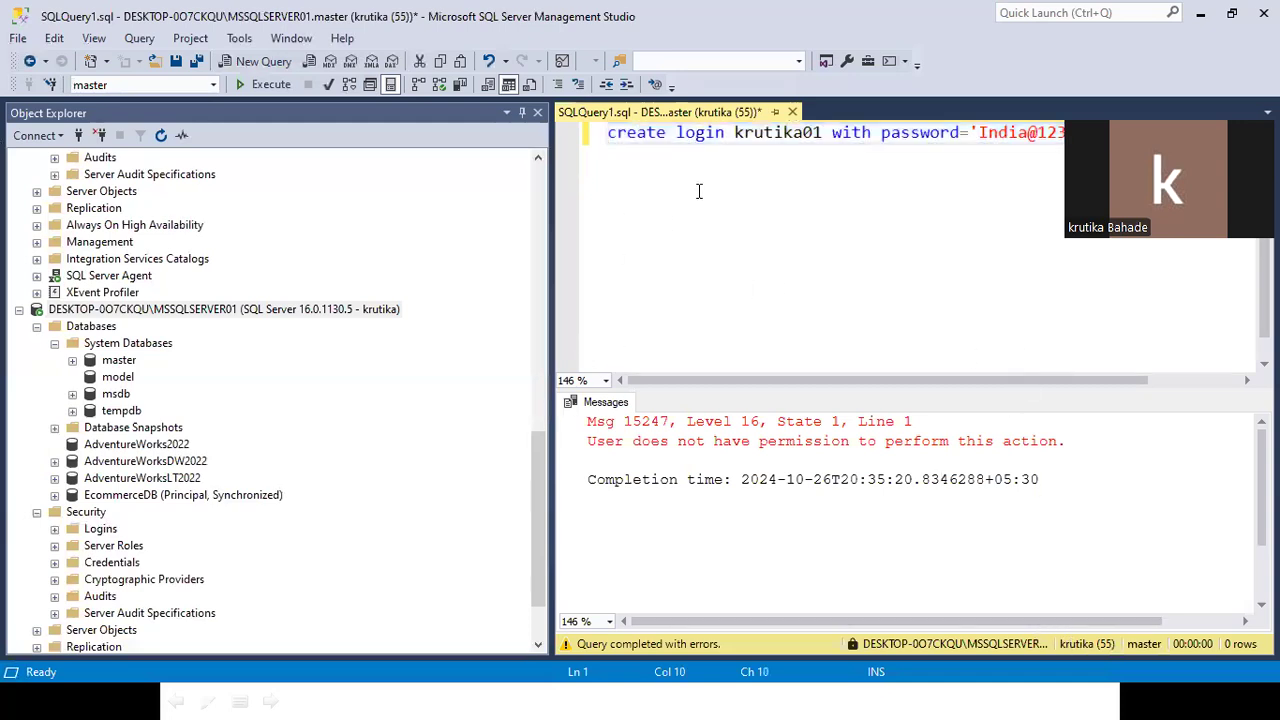
{"action": "key", "text": "ctrl+a"}
{"action": "key", "text": "ctrl+c"}
{"action": "scroll", "coordinate": [208, 206], "scroll_direction": "up", "scroll_amount": 10}
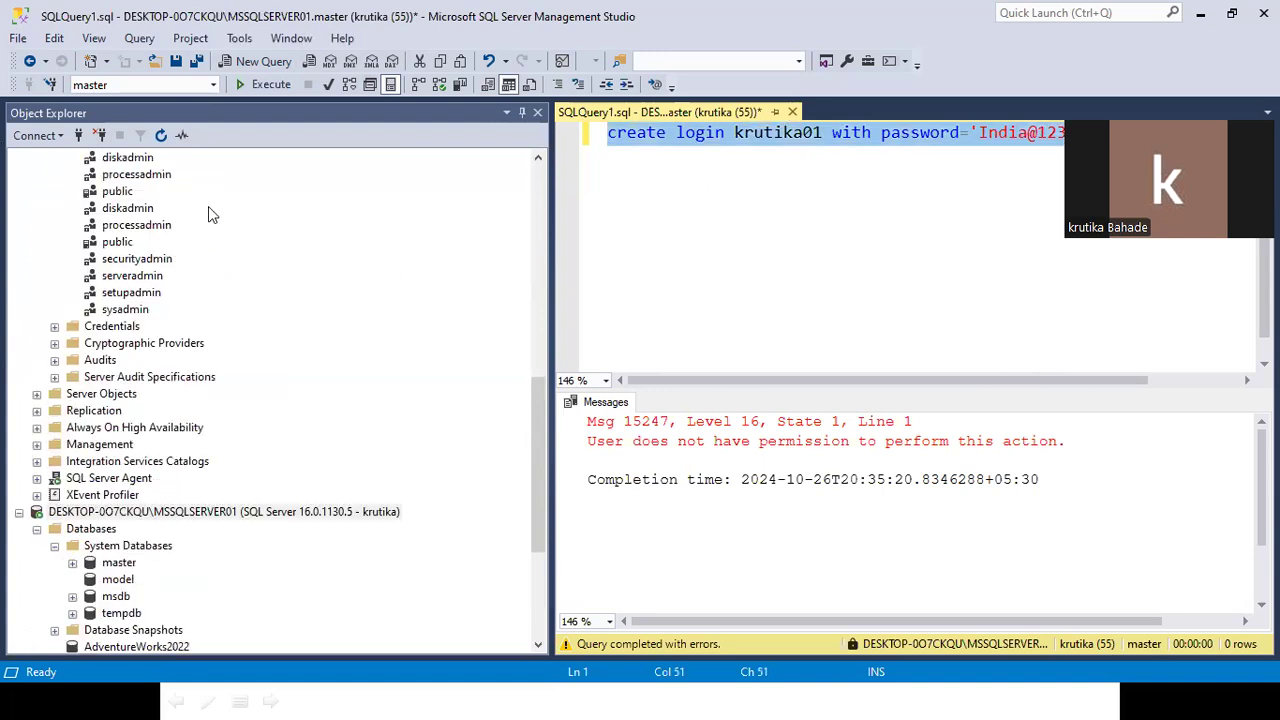
{"action": "scroll", "coordinate": [208, 200], "scroll_direction": "up", "scroll_amount": 6}
Paste and run the CREATE LOGIN krutika01 statement from the SQLAdmin connection, succeeding.
{"action": "left_click", "coordinate": [257, 160]}
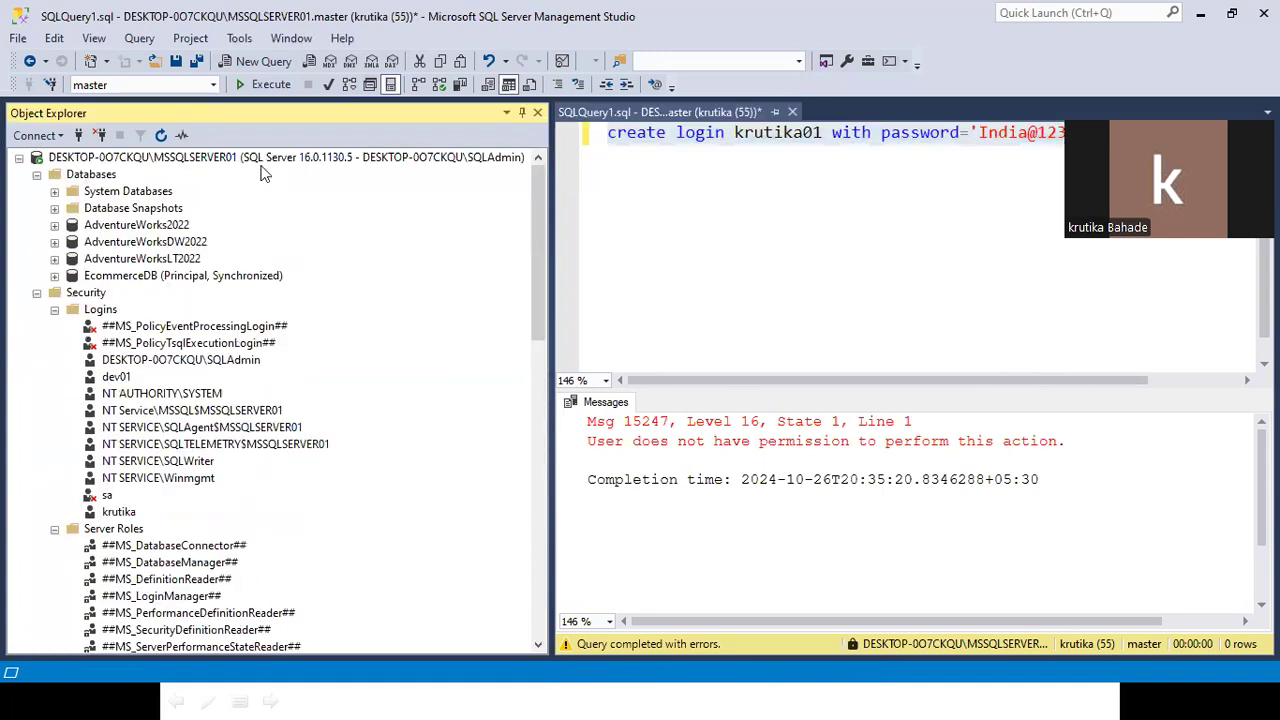
{"action": "left_click", "coordinate": [258, 61]}
{"action": "key", "text": "ctrl+v"}
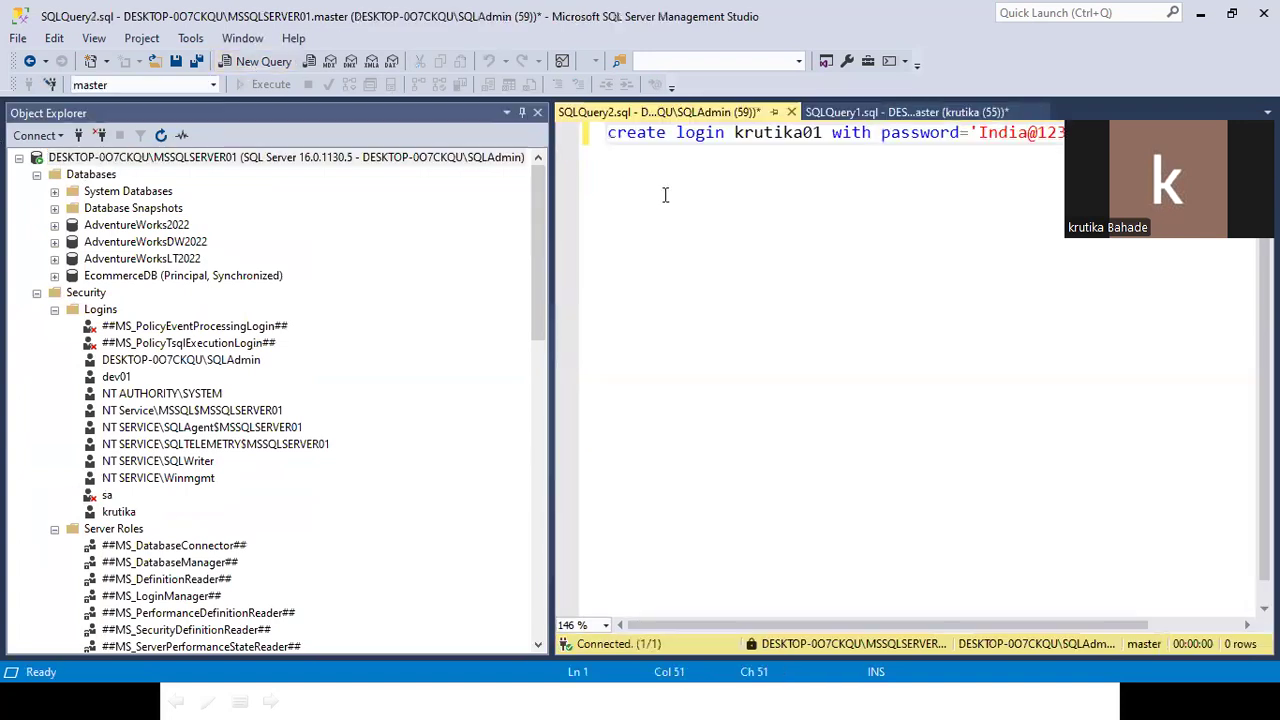
{"action": "left_click", "coordinate": [255, 83]}
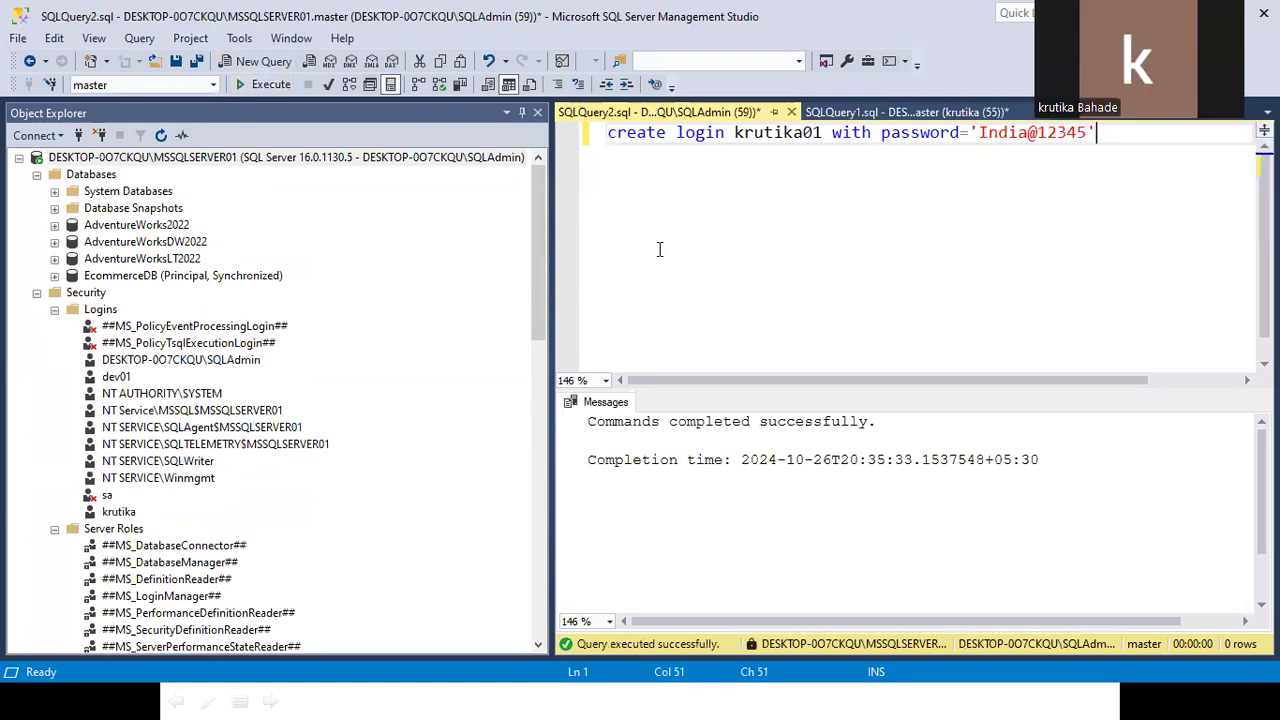
{"action": "scroll", "coordinate": [178, 347], "scroll_direction": "down", "scroll_amount": 1}
{"action": "scroll", "coordinate": [178, 347], "scroll_direction": "up", "scroll_amount": 1}
Expand AdventureWorks2022 and its Security folder in Object Explorer.
{"action": "left_click", "coordinate": [54, 226]}
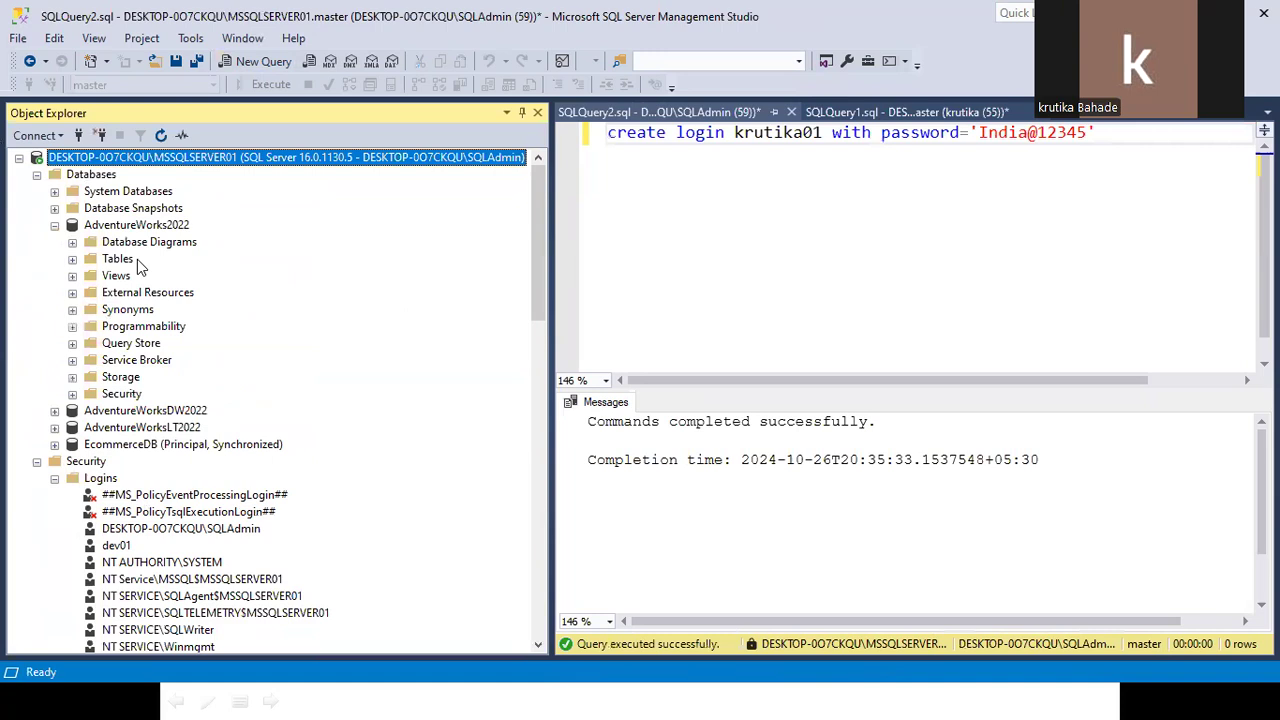
{"action": "left_click", "coordinate": [134, 230]}
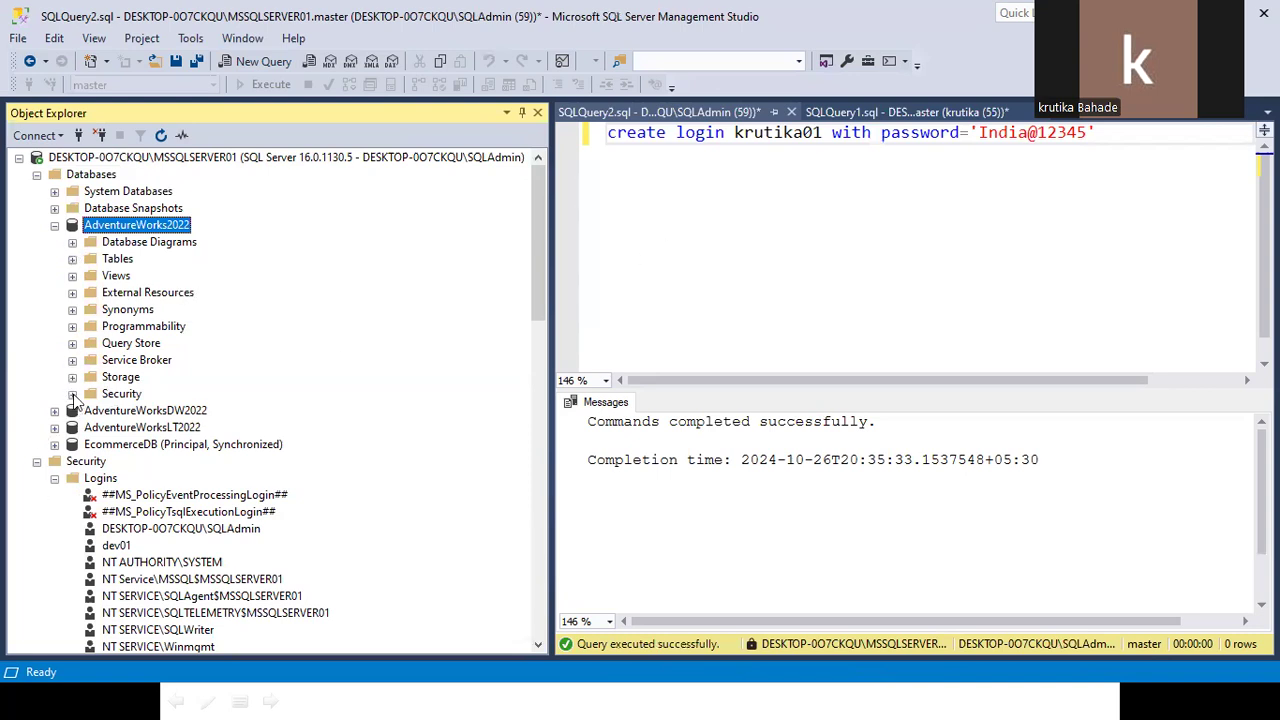
{"action": "left_click", "coordinate": [55, 227]}
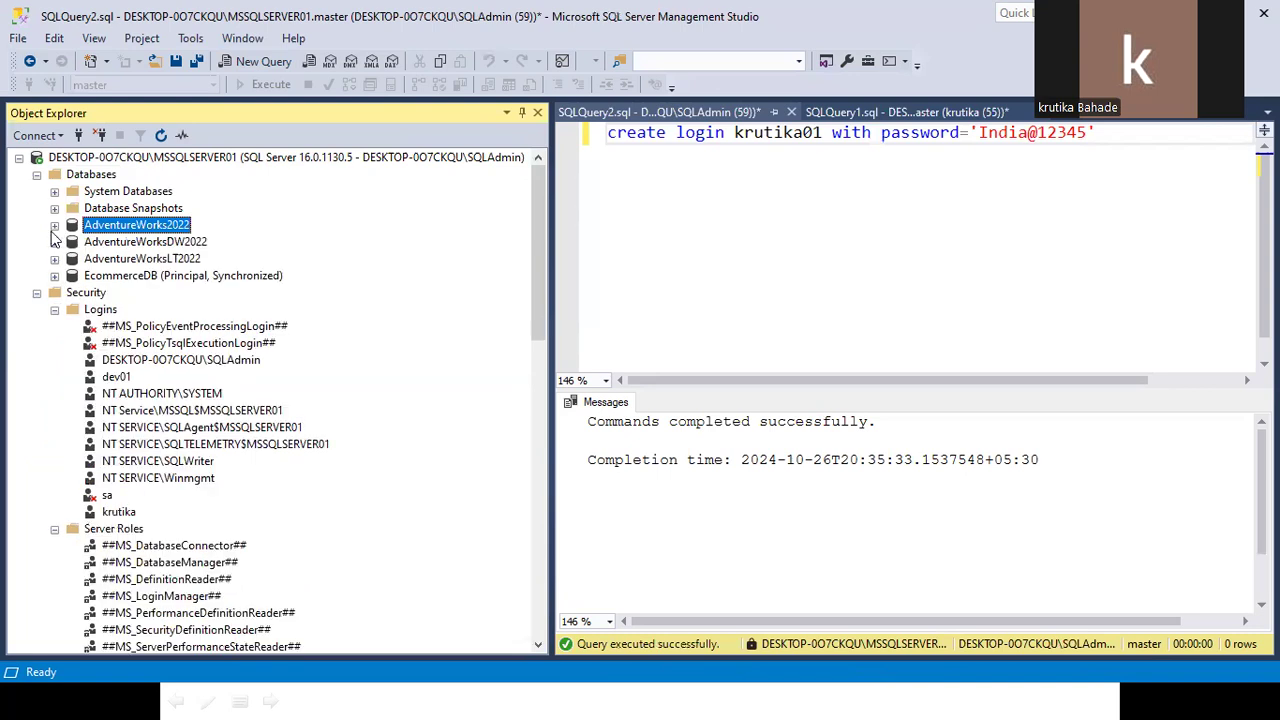
{"action": "left_click", "coordinate": [765, 132]}
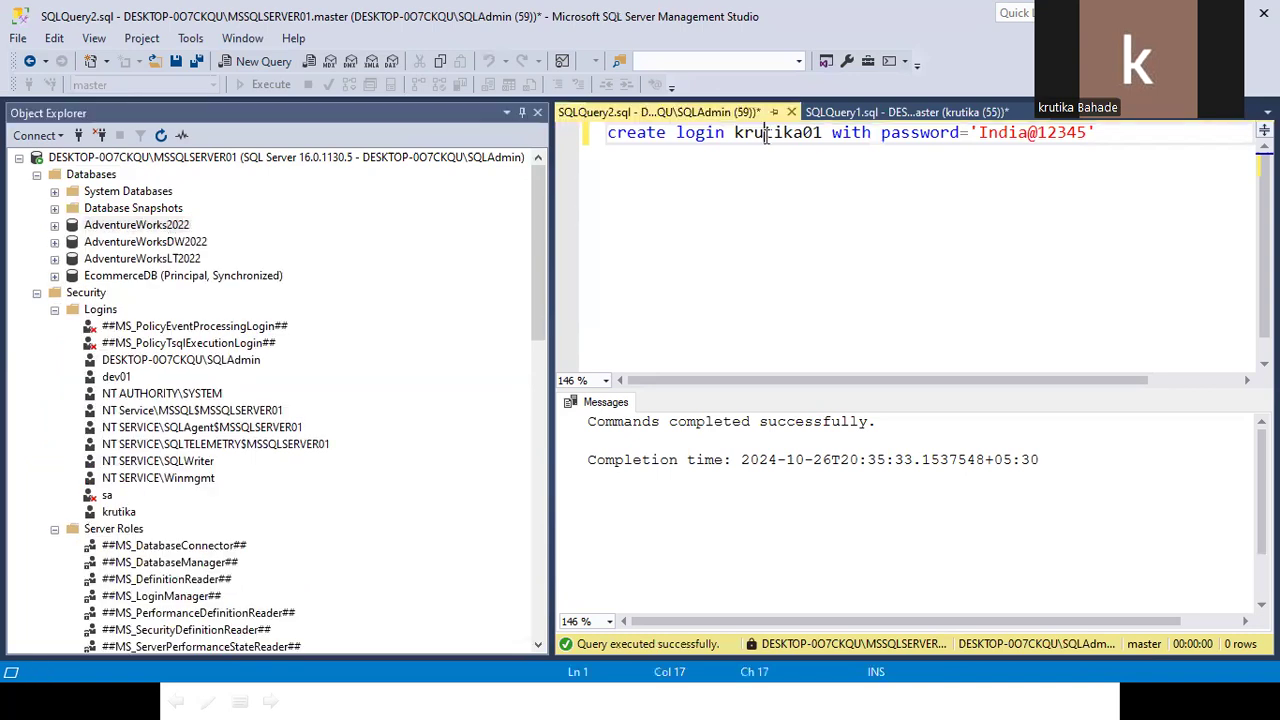
{"action": "left_click", "coordinate": [122, 225]}
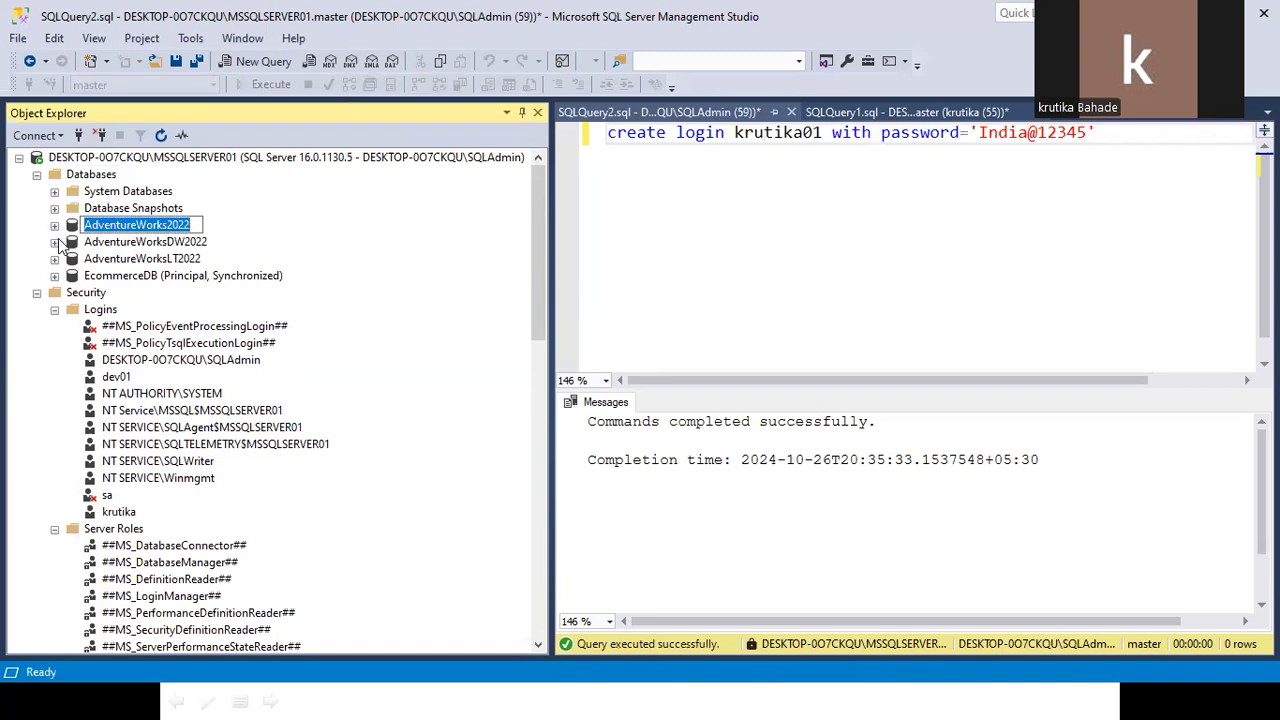
{"action": "left_click", "coordinate": [55, 228]}
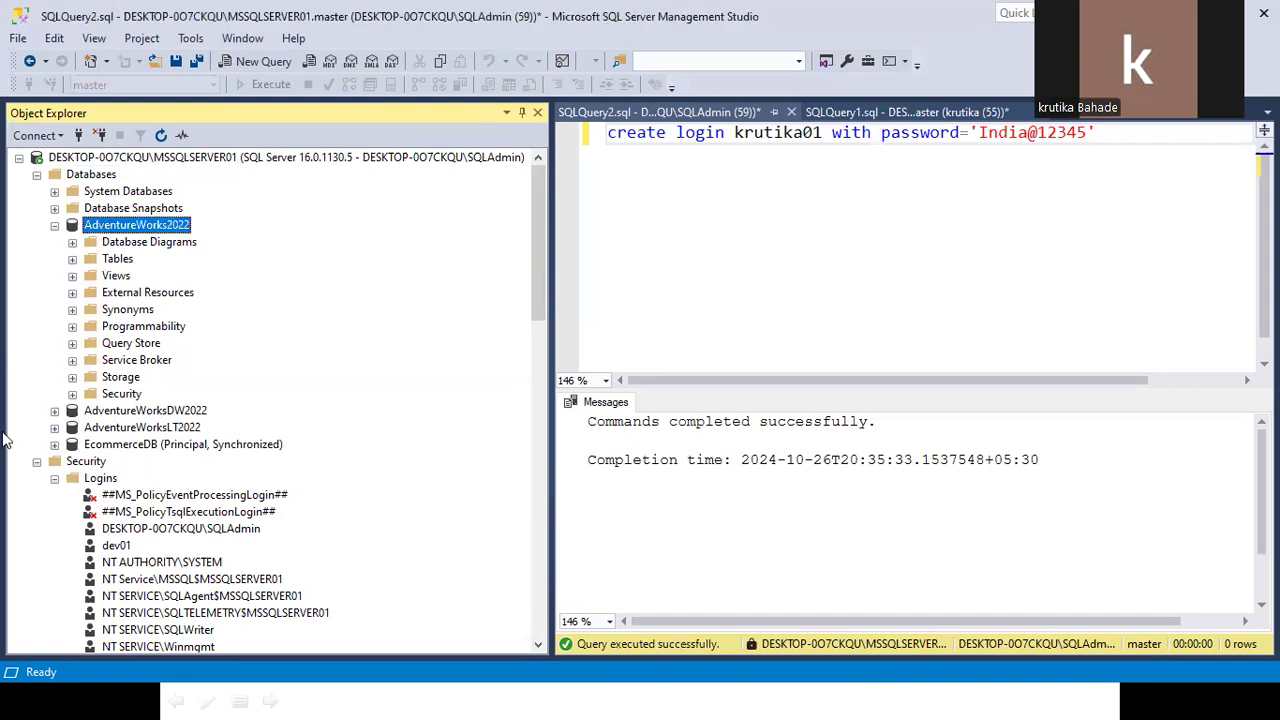
{"action": "left_click", "coordinate": [110, 396]}
{"action": "left_click", "coordinate": [72, 394]}
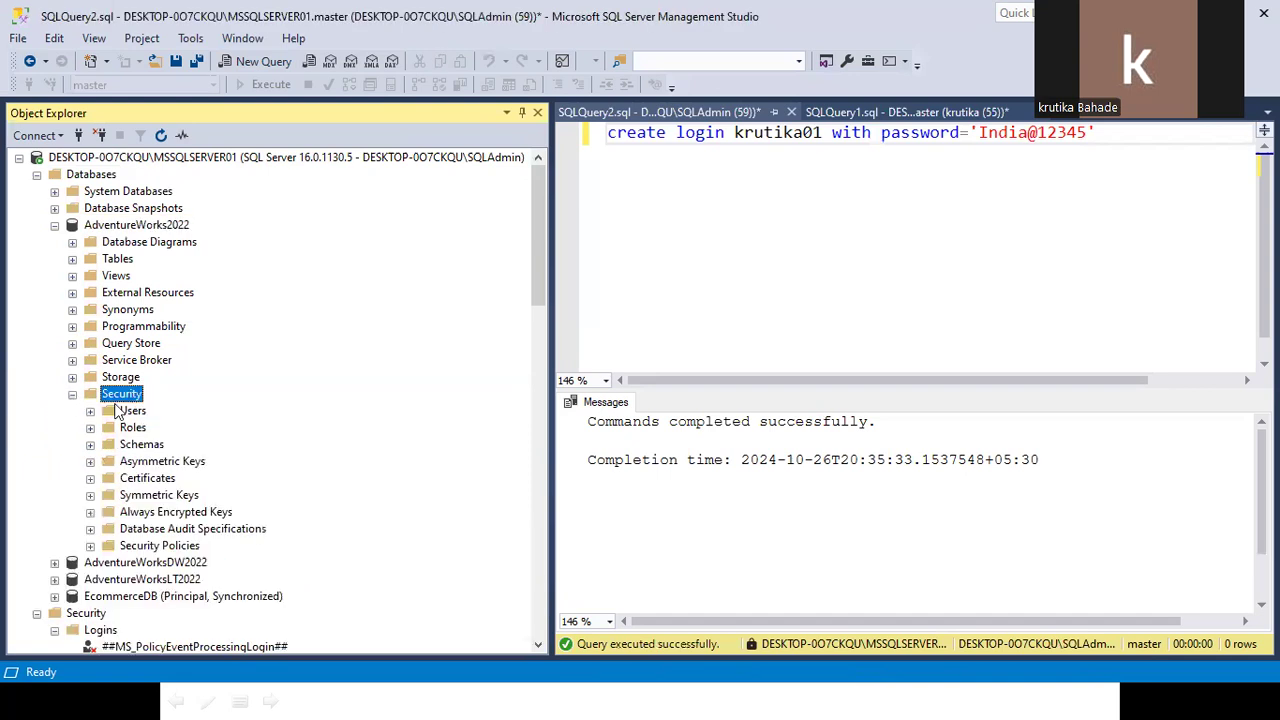
Start a new AdventureWorks2022 user and set its user name to krutika01.
{"action": "right_click", "coordinate": [136, 412]}
{"action": "left_click", "coordinate": [193, 426]}
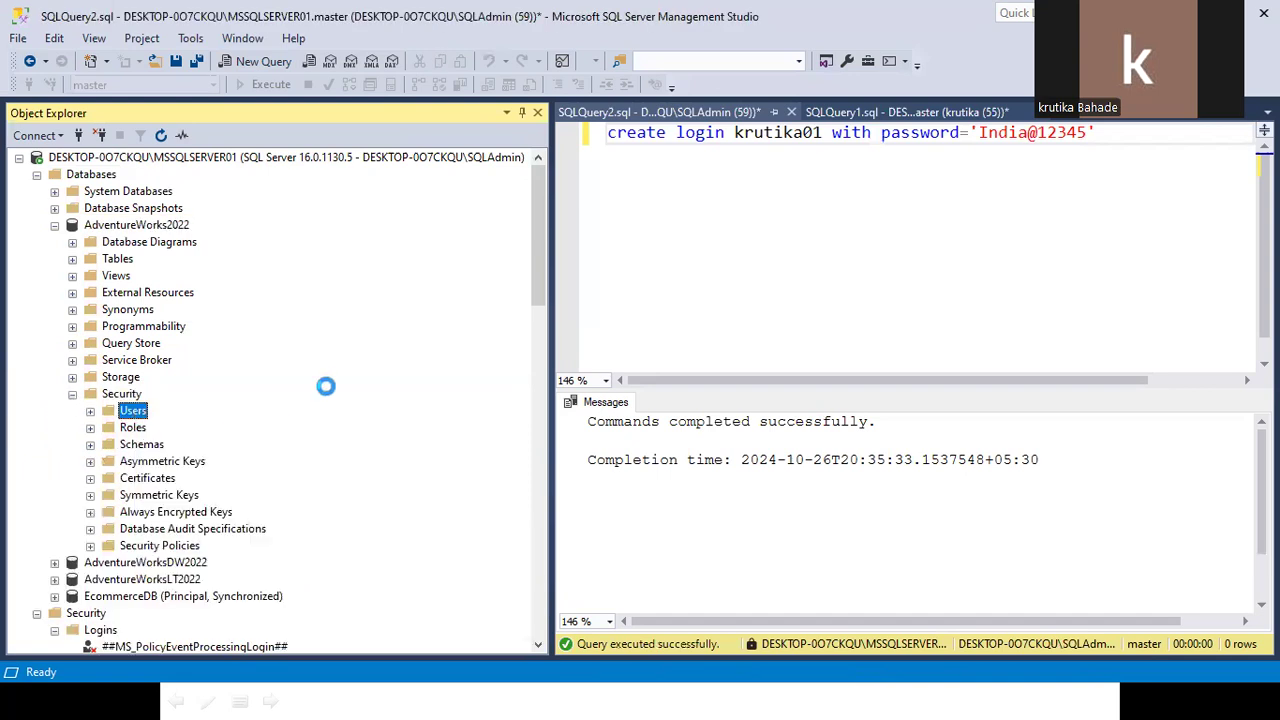
{"action": "left_click", "coordinate": [534, 181]}
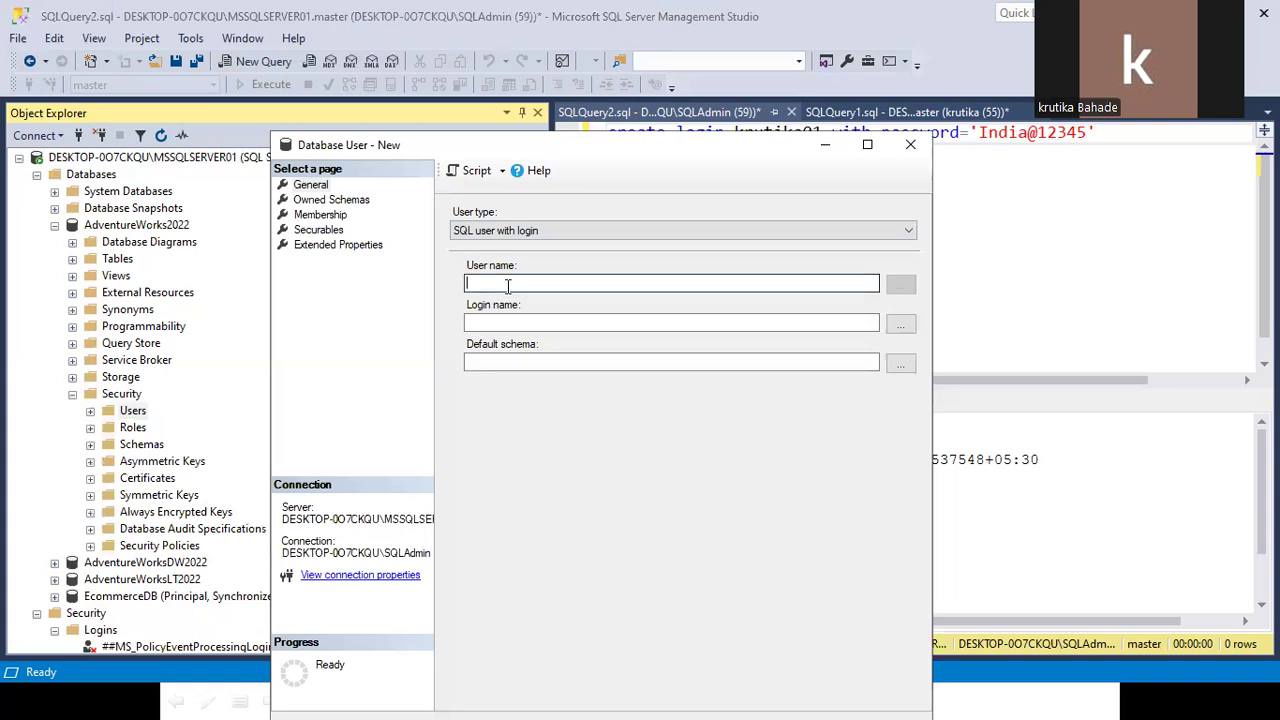
{"action": "key", "text": "ctrl+v"}
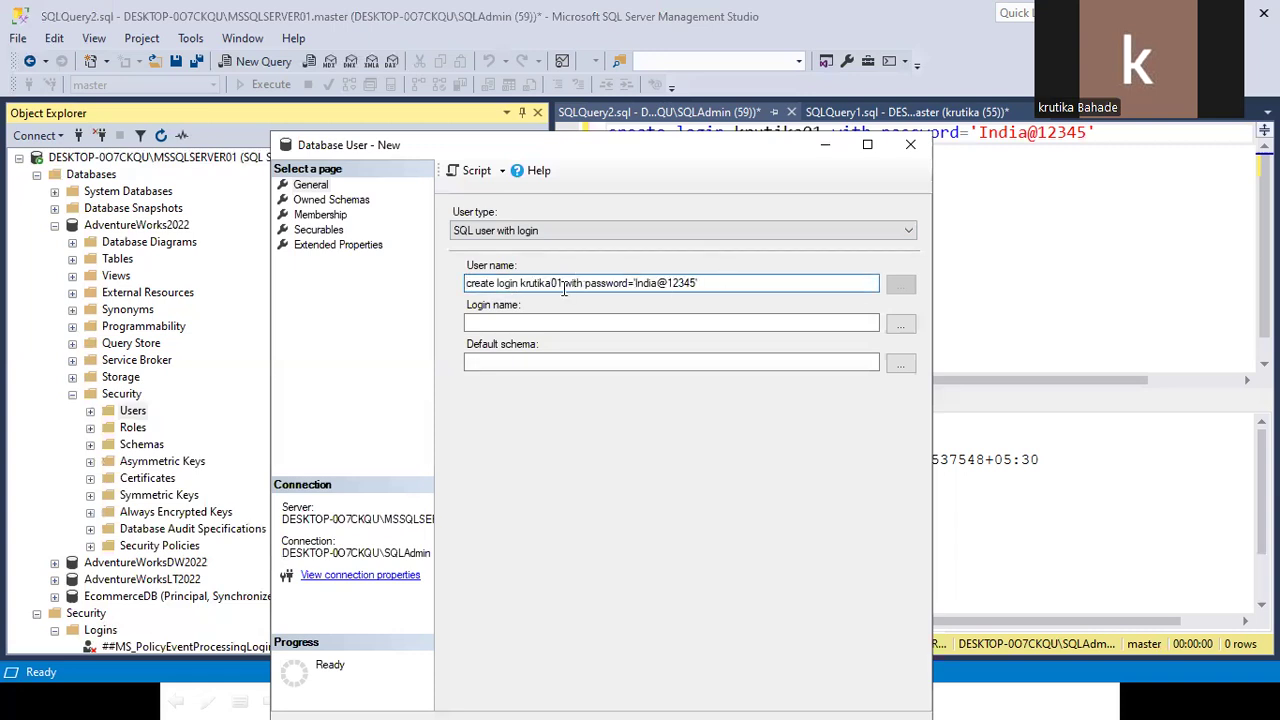
{"action": "left_click_drag", "start_coordinate": [565, 283], "coordinate": [755, 283]}
{"action": "key", "text": "BackSpace"}
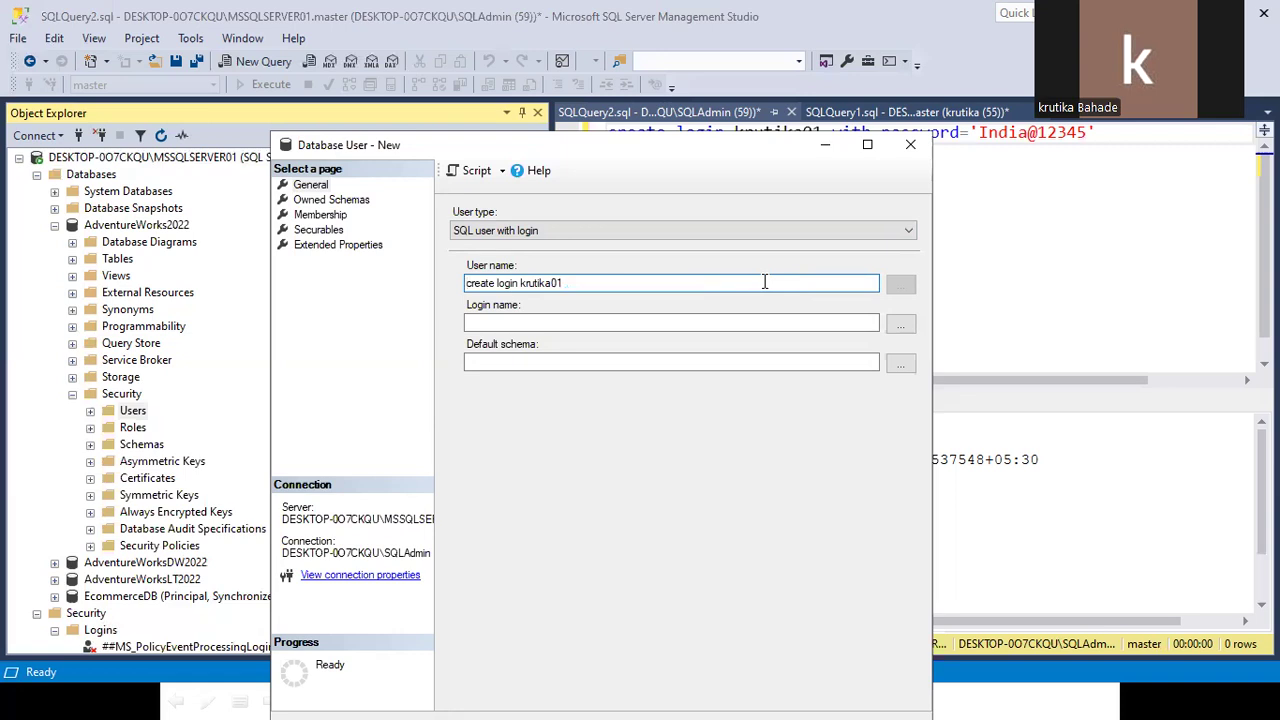
{"action": "key", "text": "shift+Right"}
{"action": "key", "text": "shift+Right"}
{"action": "key", "text": "shift+Right"}
{"action": "key", "text": "shift+Right"}
{"action": "key", "text": "shift+Right"}
{"action": "key", "text": "shift+Right"}
{"action": "key", "text": "shift+Right"}
{"action": "key", "text": "shift+Right"}
{"action": "key", "text": "shift+Right"}
{"action": "key", "text": "shift+Right"}
{"action": "key", "text": "shift+Right"}
{"action": "key", "text": "shift+Right"}
{"action": "key", "text": "BackSpace"}
{"action": "key", "text": "shift+End"}
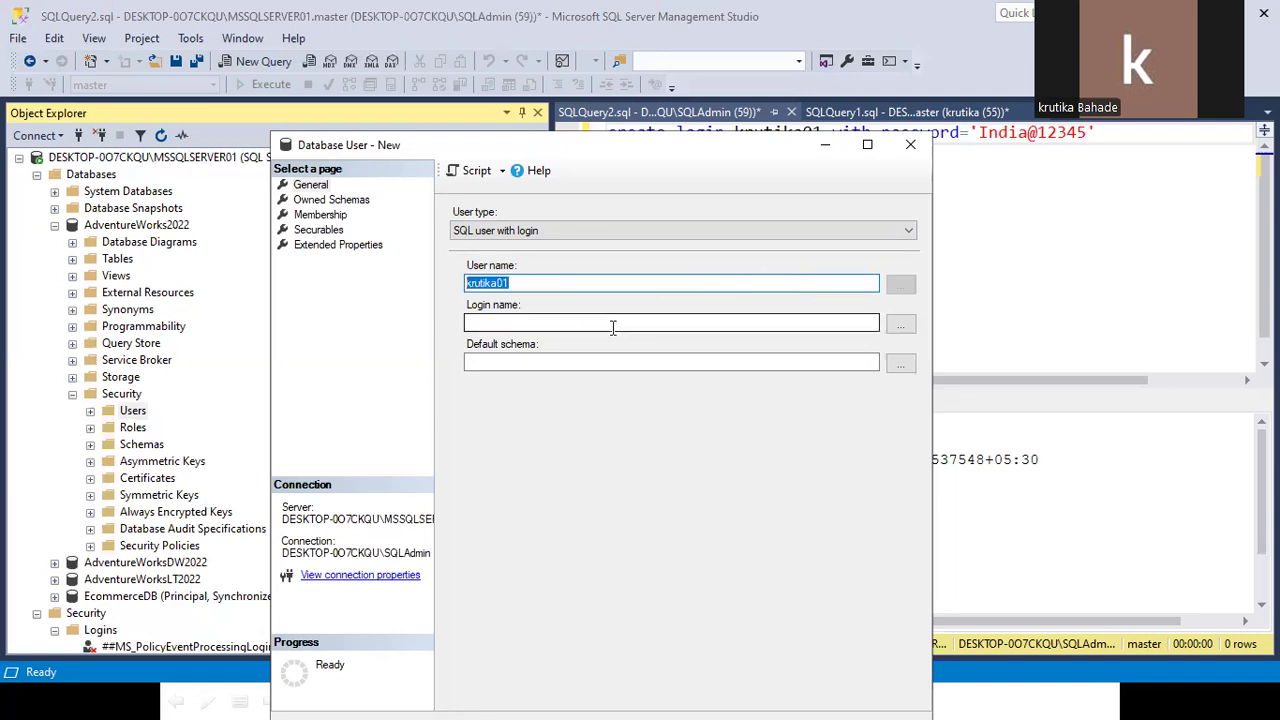
{"action": "left_click", "coordinate": [547, 323]}
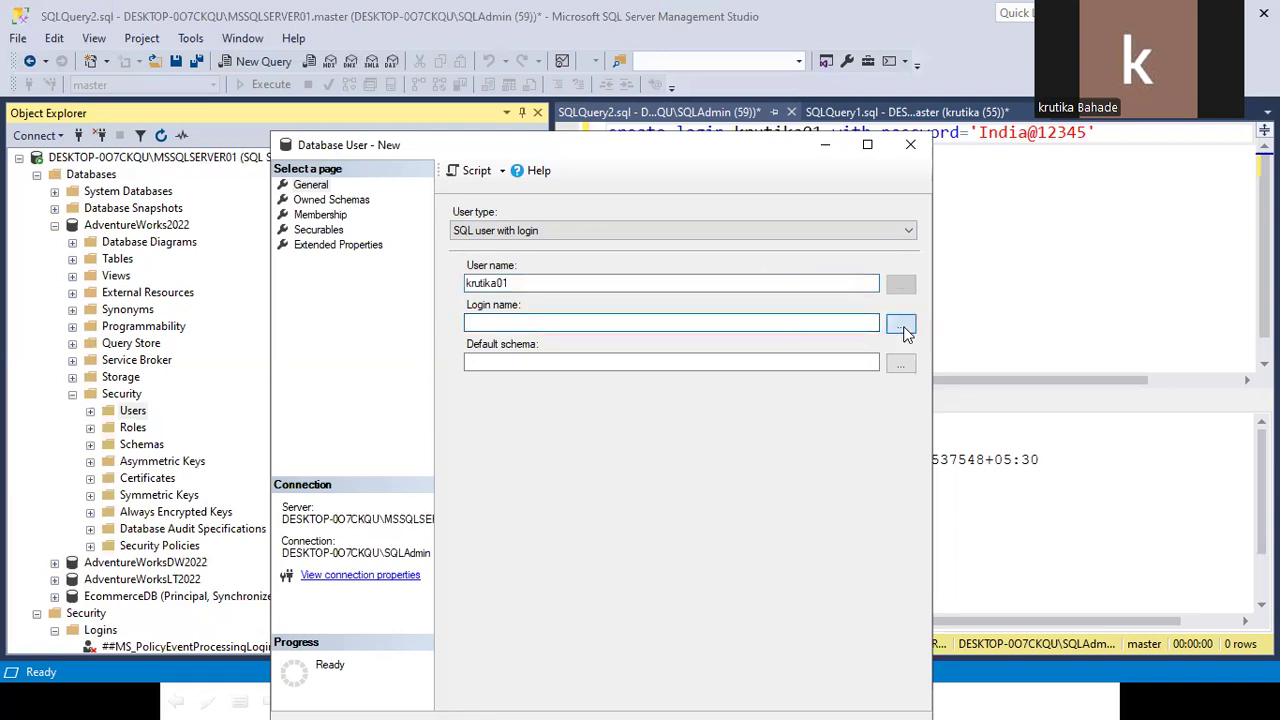
Browse the logins and map the user to login krutika01.
{"action": "left_click", "coordinate": [901, 324]}
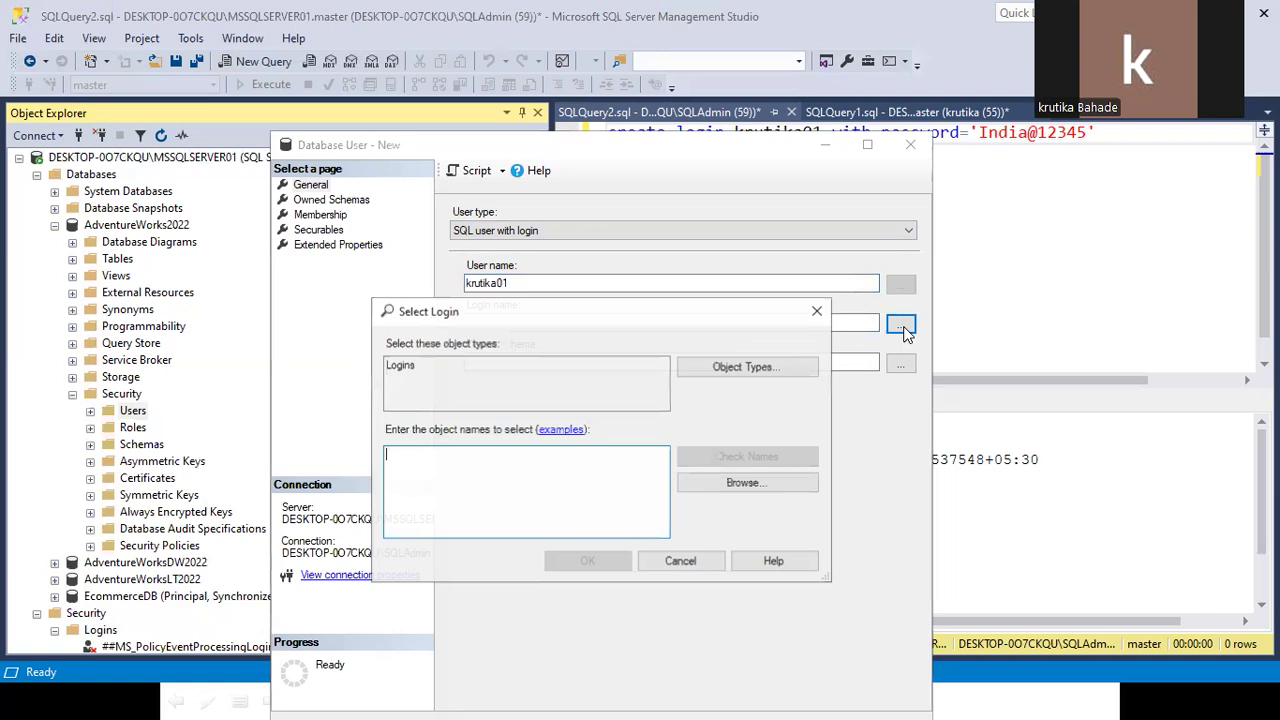
{"action": "left_click", "coordinate": [750, 484]}
{"action": "scroll", "coordinate": [462, 462], "scroll_direction": "down", "scroll_amount": 3}
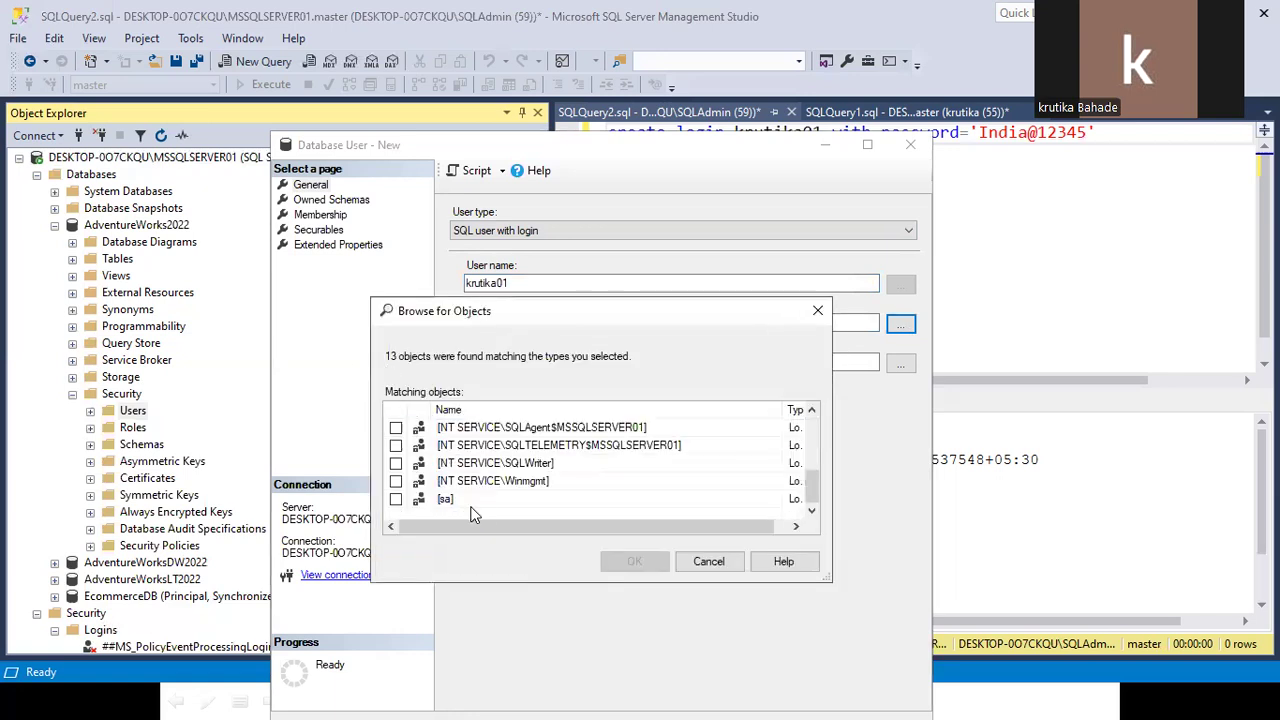
{"action": "scroll", "coordinate": [441, 462], "scroll_direction": "up", "scroll_amount": 3}
{"action": "left_click", "coordinate": [396, 481]}
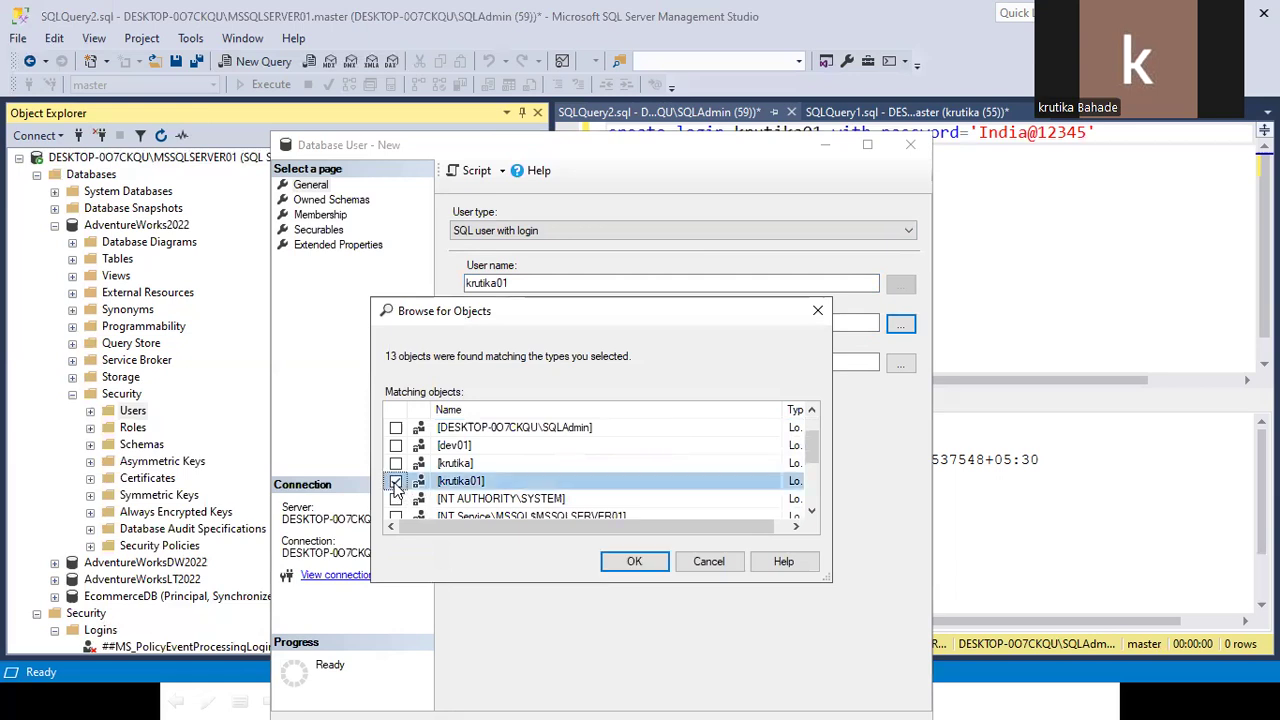
{"action": "left_click", "coordinate": [607, 562]}
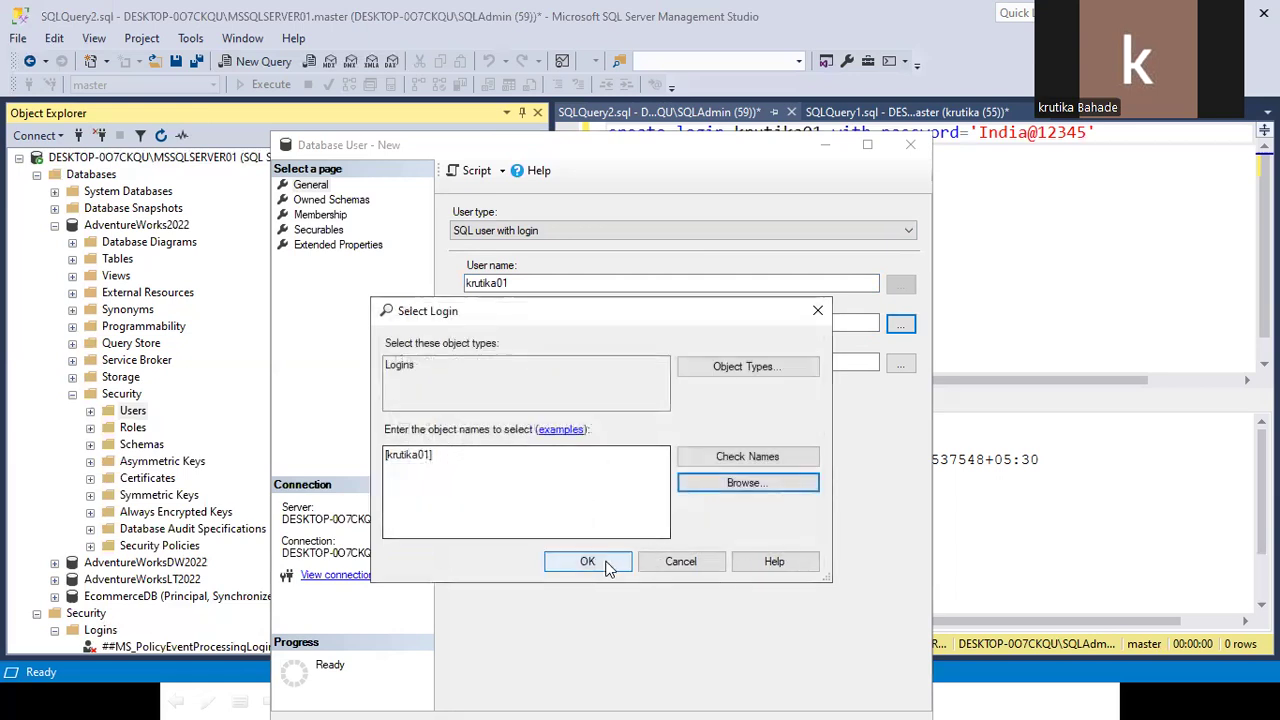
{"action": "left_click", "coordinate": [590, 563]}
{"action": "left_click", "coordinate": [513, 365]}
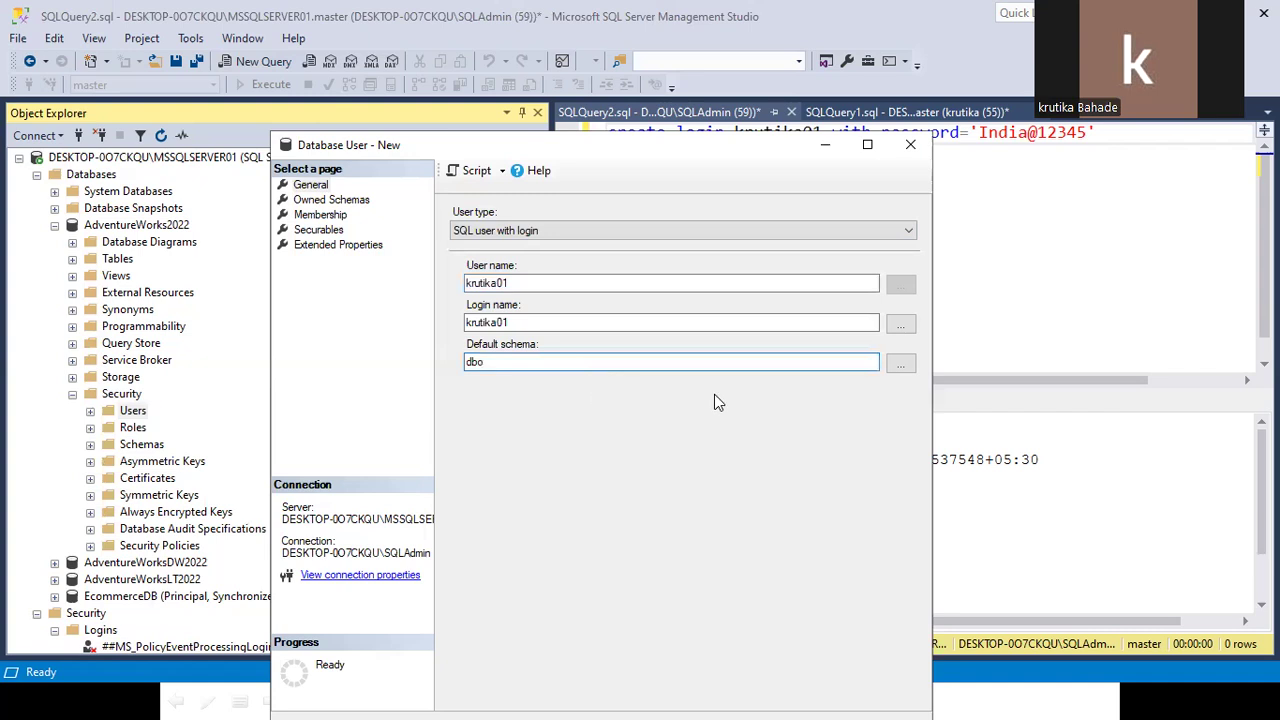
{"action": "left_click", "coordinate": [899, 365]}
{"action": "left_click", "coordinate": [703, 482]}
{"action": "scroll", "coordinate": [455, 447], "scroll_direction": "down", "scroll_amount": 5}
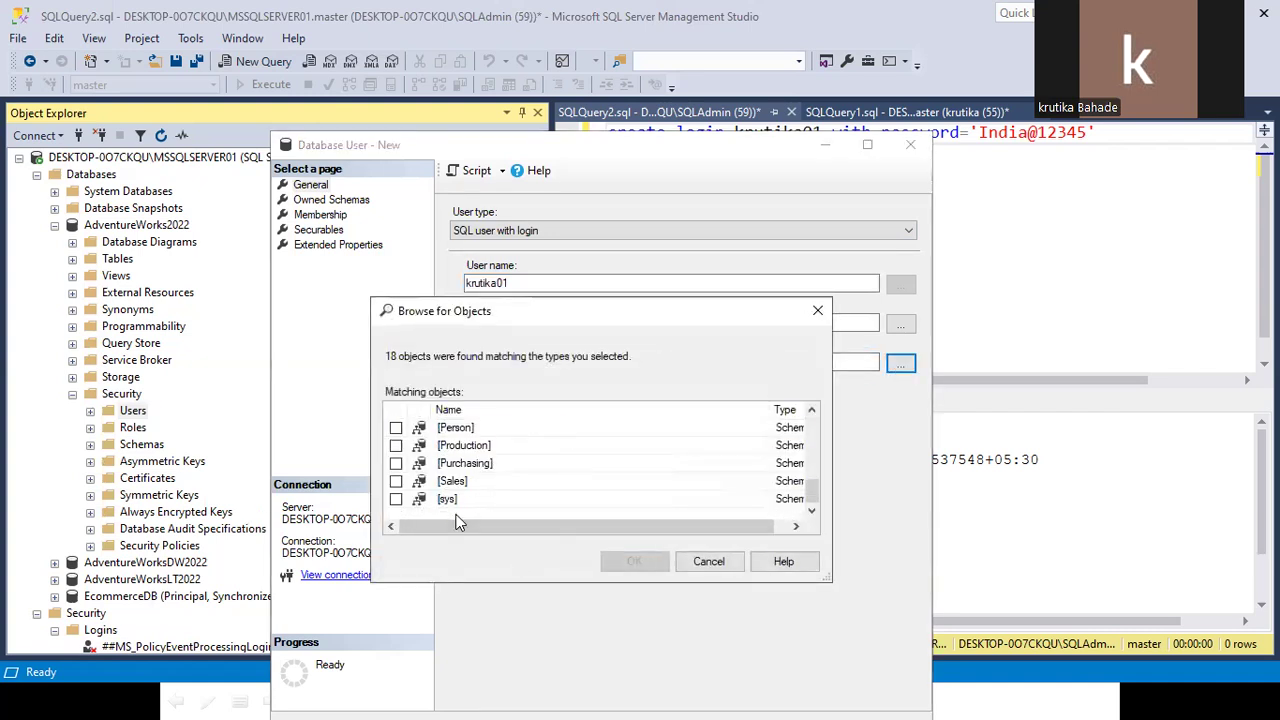
{"action": "scroll", "coordinate": [451, 440], "scroll_direction": "up", "scroll_amount": 1}
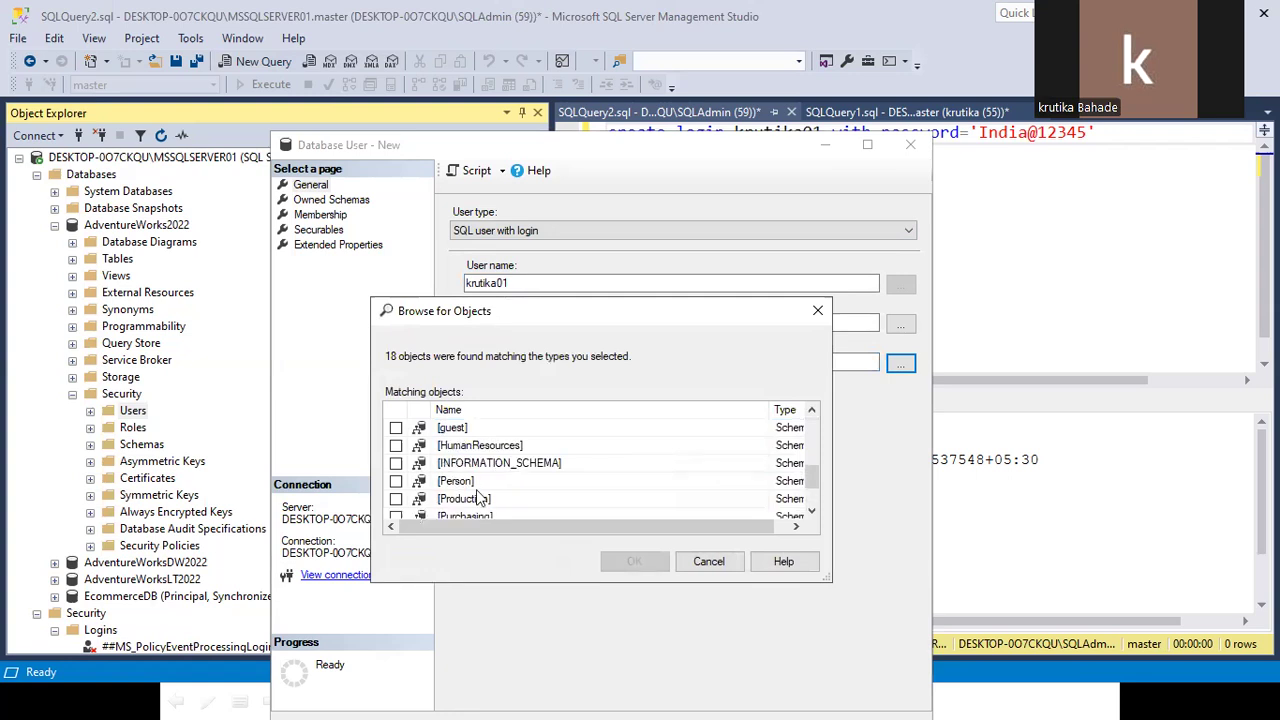
{"action": "scroll", "coordinate": [477, 490], "scroll_direction": "up", "scroll_amount": 1}
{"action": "scroll", "coordinate": [477, 486], "scroll_direction": "up", "scroll_amount": 1}
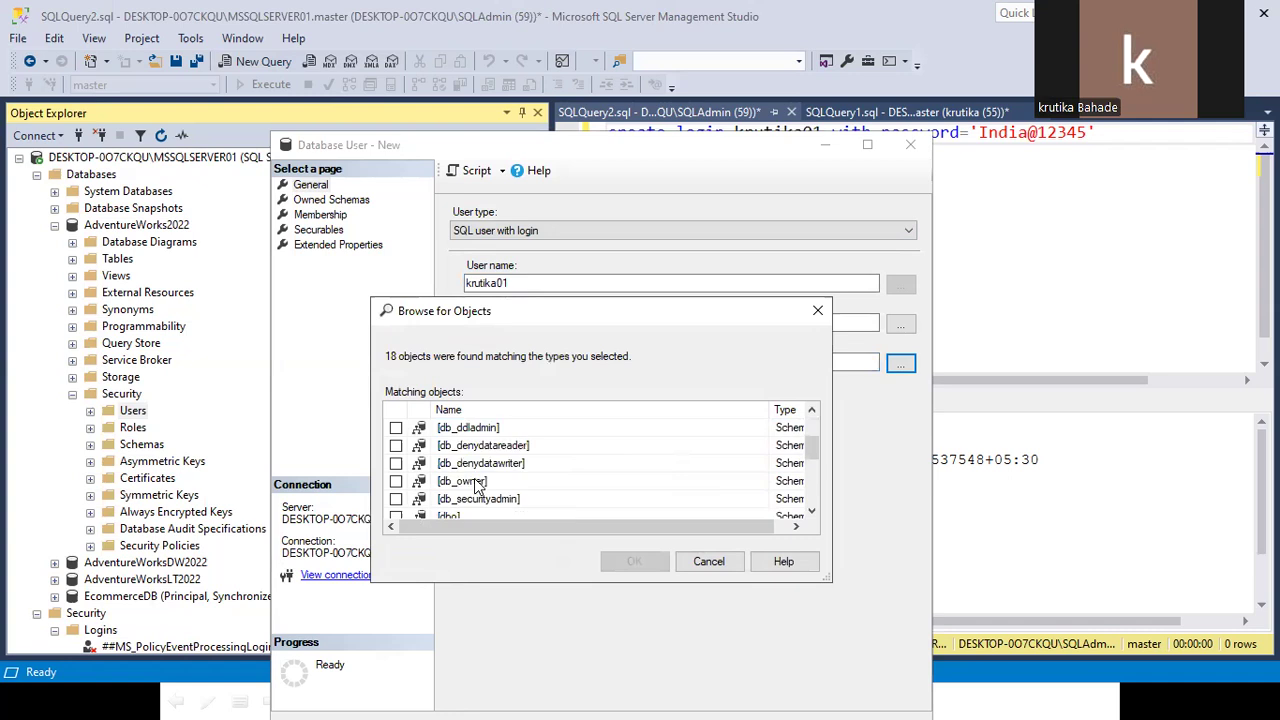
{"action": "scroll", "coordinate": [477, 486], "scroll_direction": "down", "scroll_amount": 1}
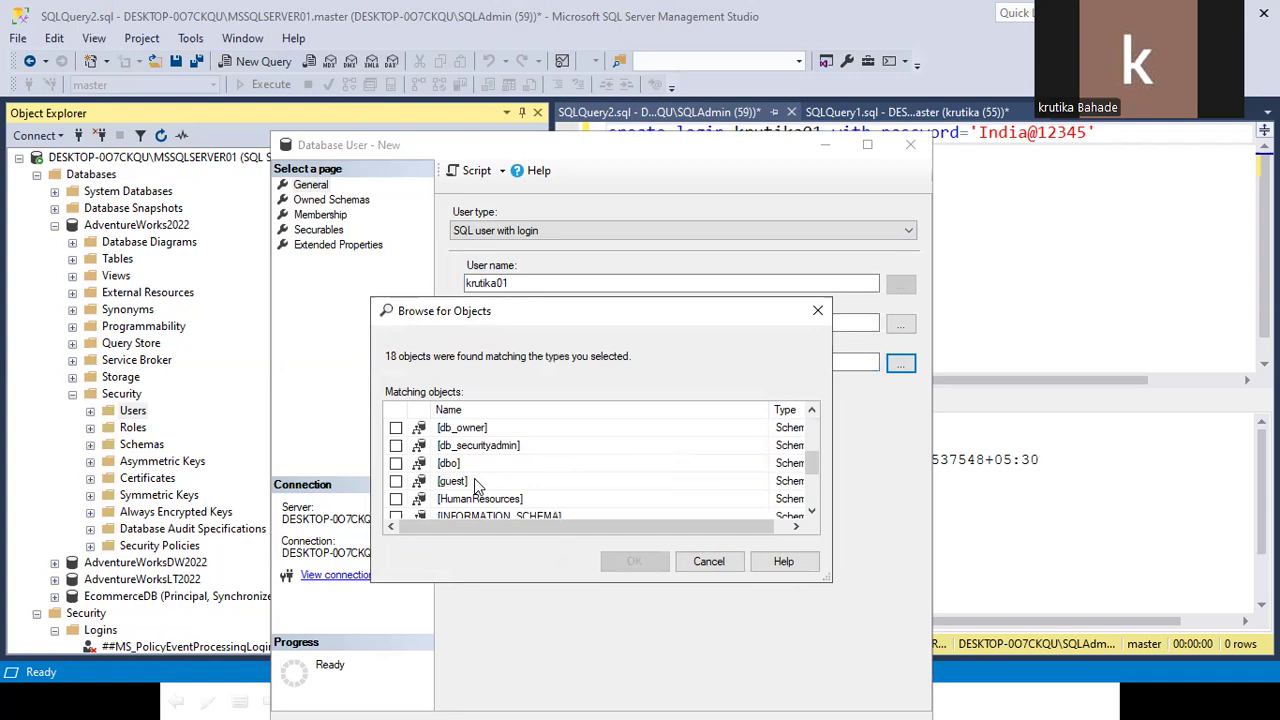
{"action": "scroll", "coordinate": [477, 486], "scroll_direction": "down", "scroll_amount": 1}
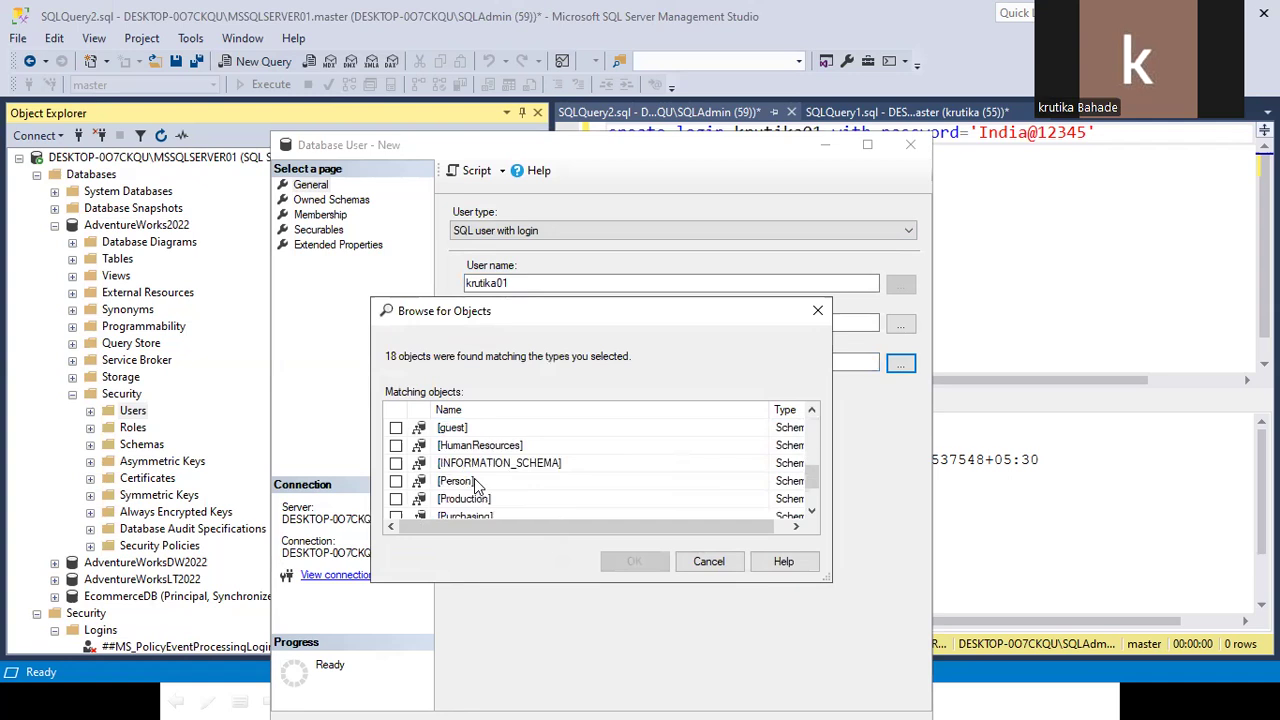
{"action": "scroll", "coordinate": [477, 485], "scroll_direction": "up", "scroll_amount": 1}
{"action": "left_click", "coordinate": [396, 463]}
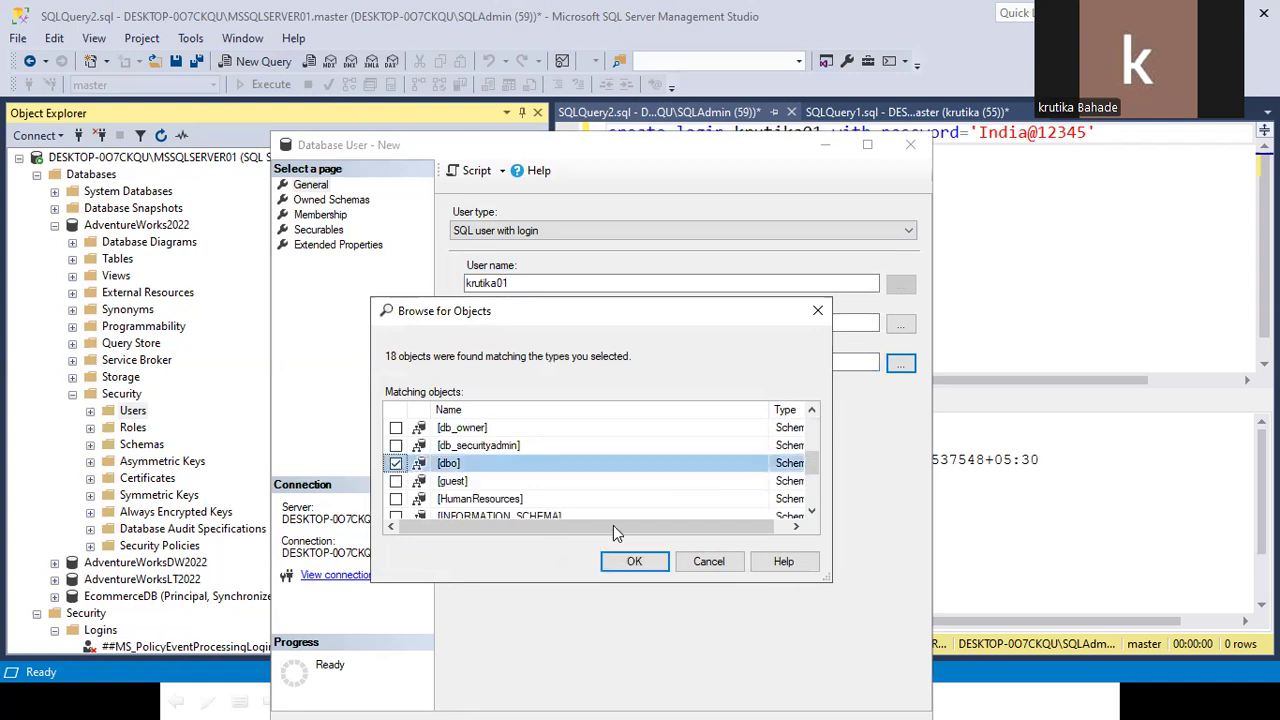
{"action": "left_click", "coordinate": [630, 563]}
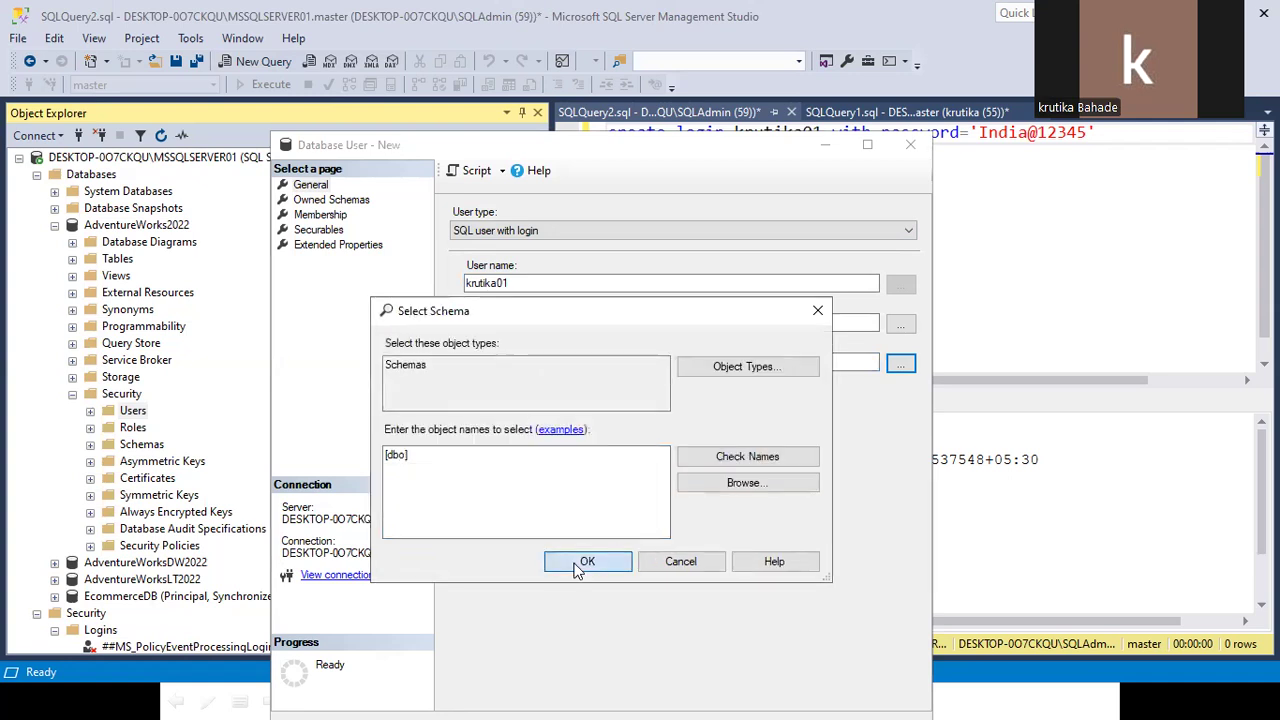
{"action": "left_click", "coordinate": [584, 561]}
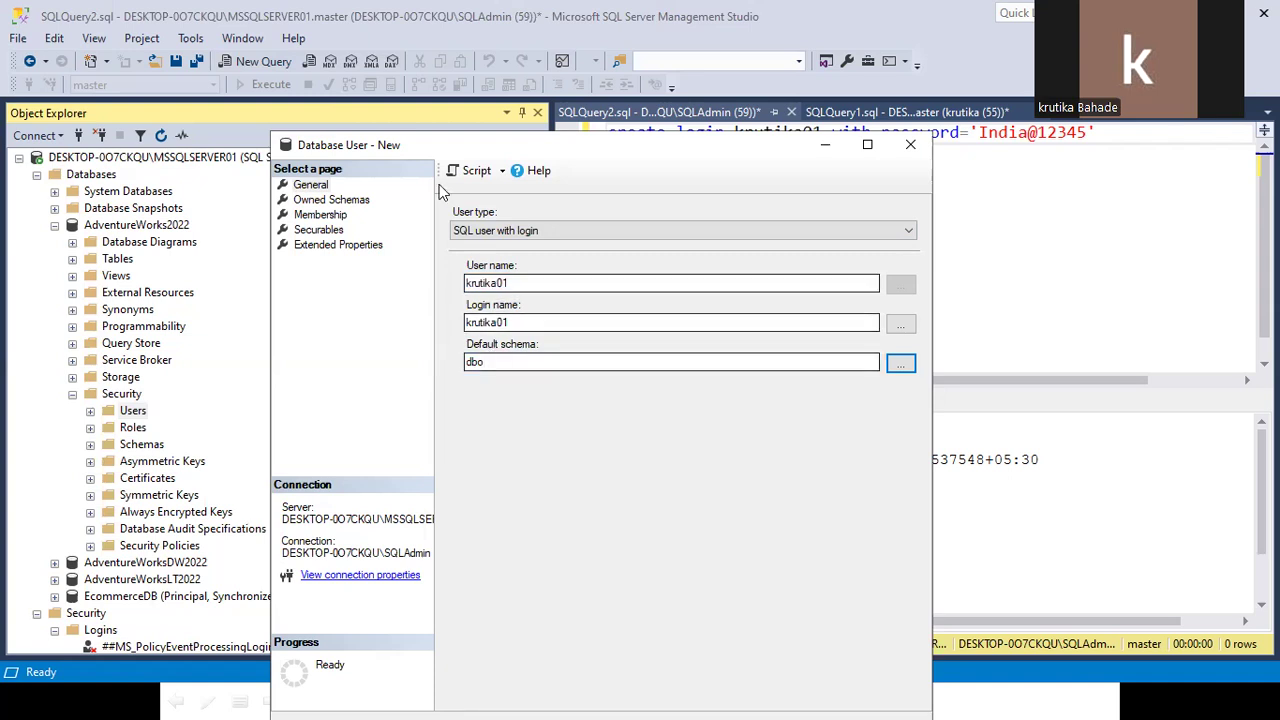
{"action": "left_click_drag", "start_coordinate": [420, 144], "coordinate": [401, 89]}
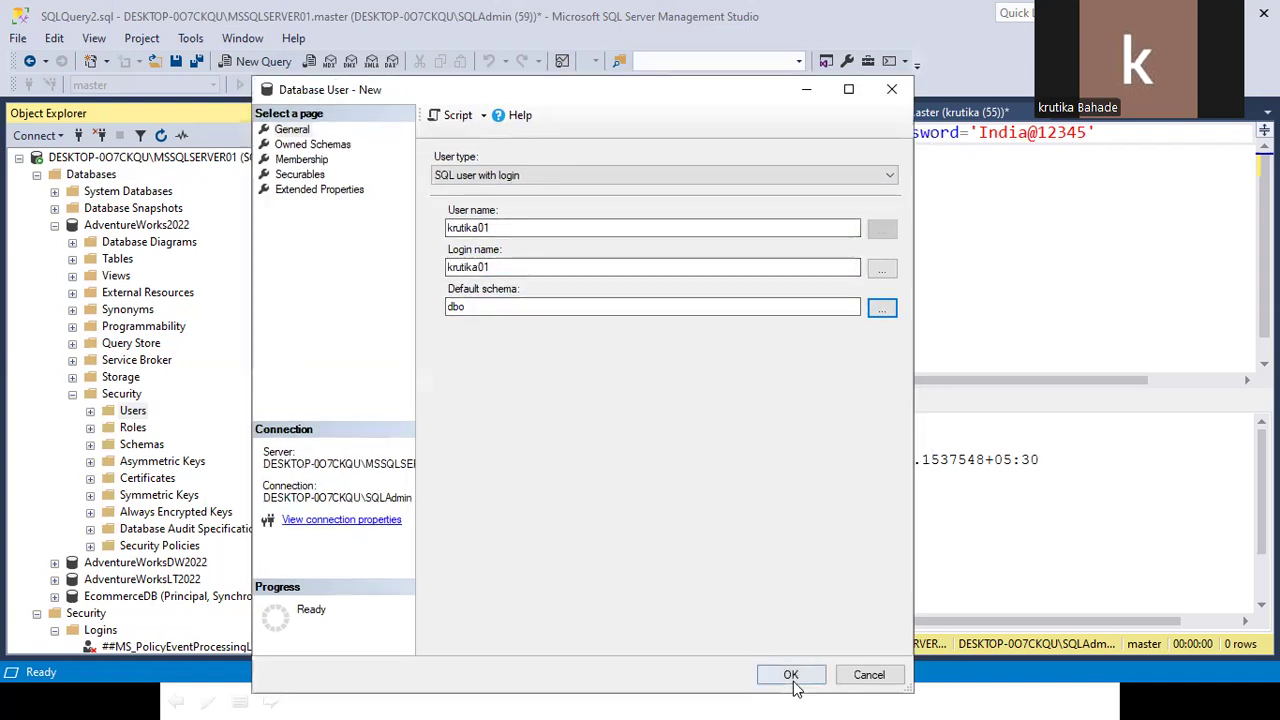
Open the default schema picker and list all AdventureWorks2022 schemas.
{"action": "double_click", "coordinate": [509, 309]}
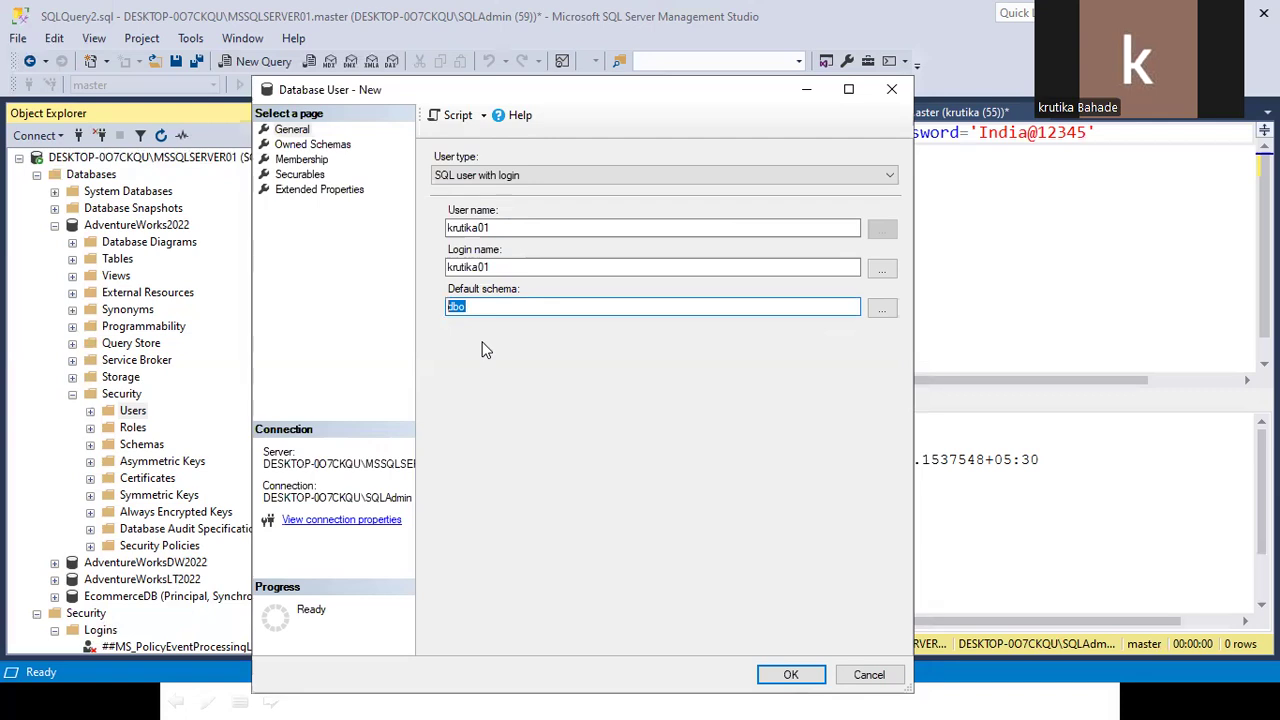
{"action": "left_click", "coordinate": [882, 308]}
{"action": "left_click", "coordinate": [697, 430]}
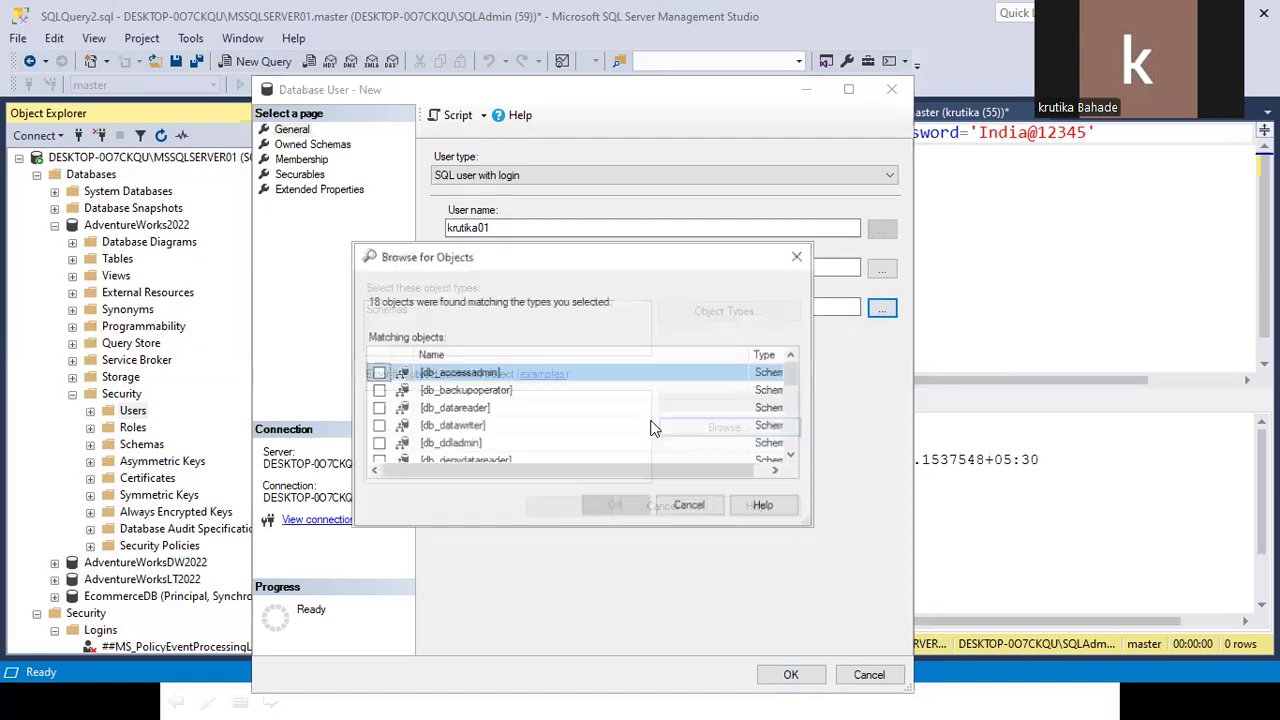
{"action": "scroll", "coordinate": [455, 415], "scroll_direction": "down", "scroll_amount": 2}
{"action": "scroll", "coordinate": [463, 428], "scroll_direction": "down", "scroll_amount": 1}
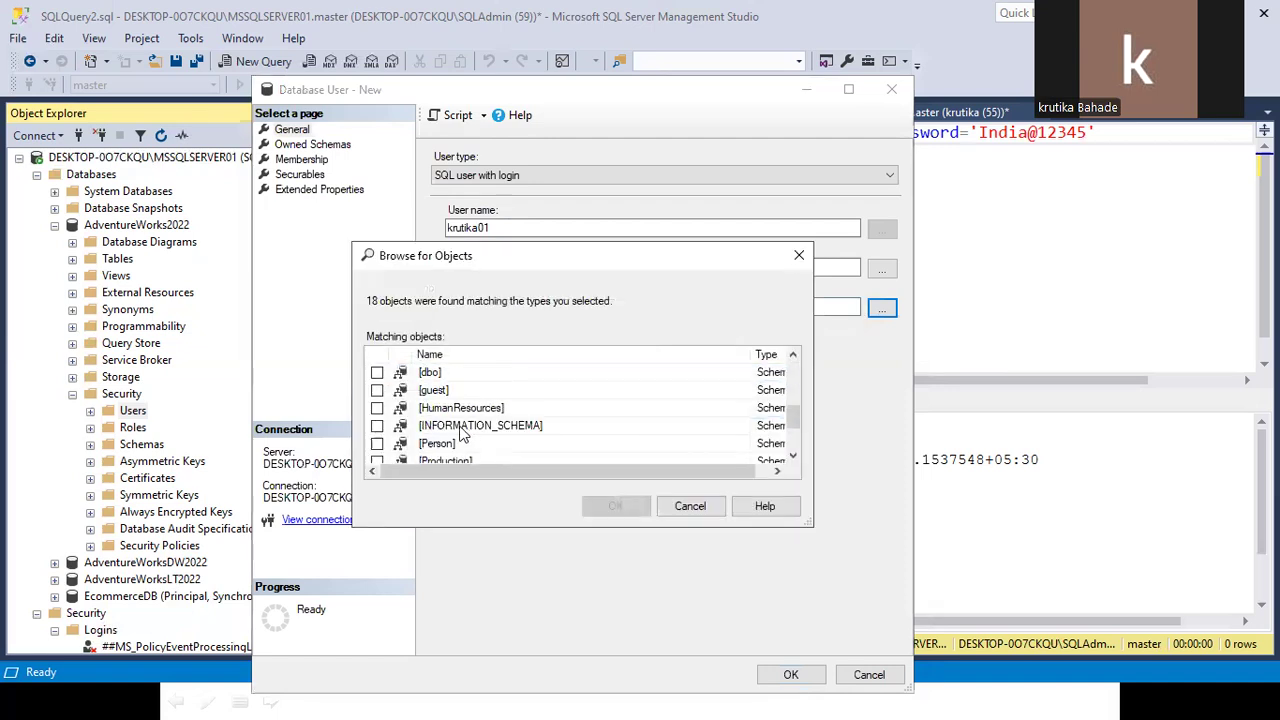
{"action": "scroll", "coordinate": [460, 445], "scroll_direction": "down", "scroll_amount": 1}
{"action": "scroll", "coordinate": [458, 447], "scroll_direction": "down", "scroll_amount": 1}
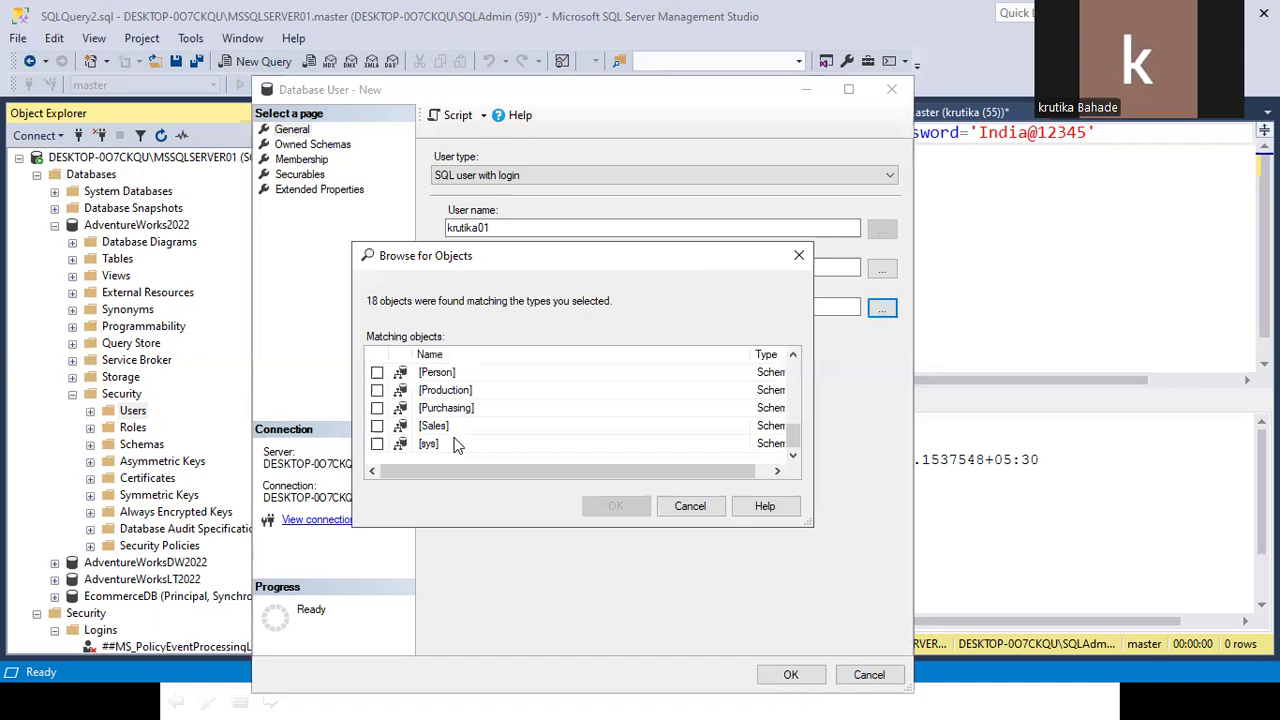
{"action": "scroll", "coordinate": [452, 430], "scroll_direction": "up", "scroll_amount": 1}
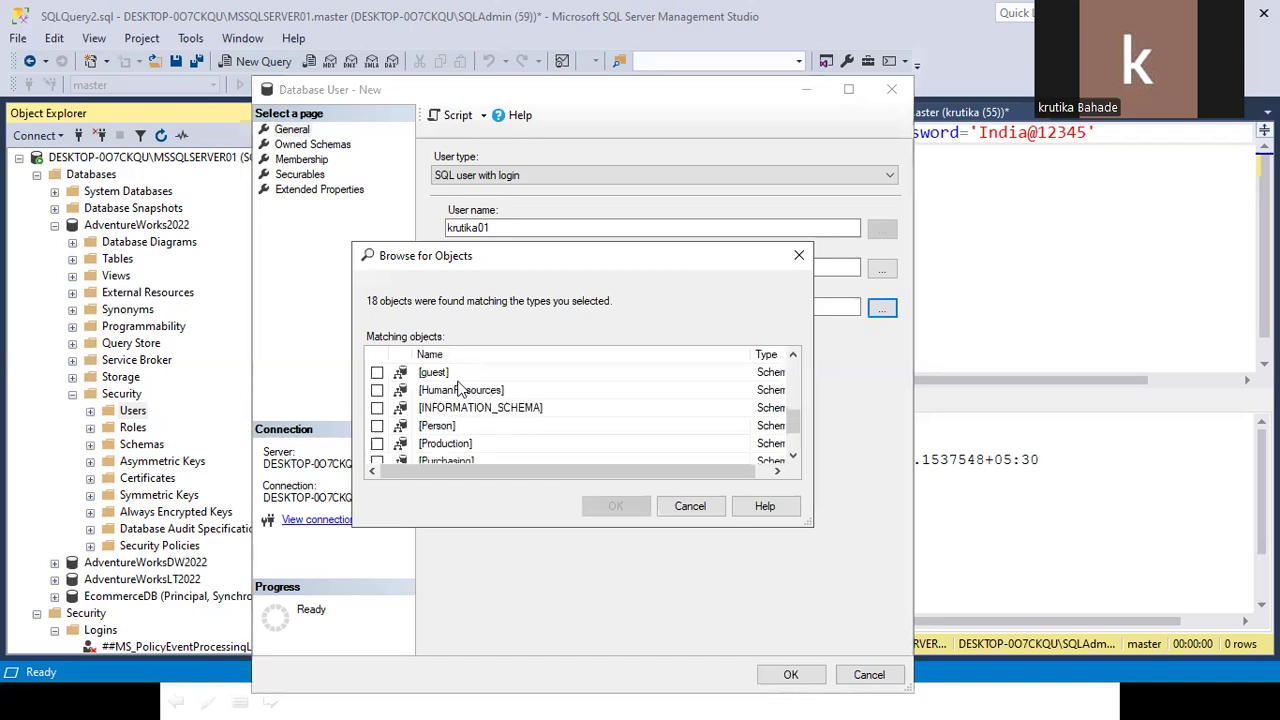
Set HumanResources as the default schema and create the user.
{"action": "left_click", "coordinate": [462, 390]}
{"action": "left_click", "coordinate": [378, 391]}
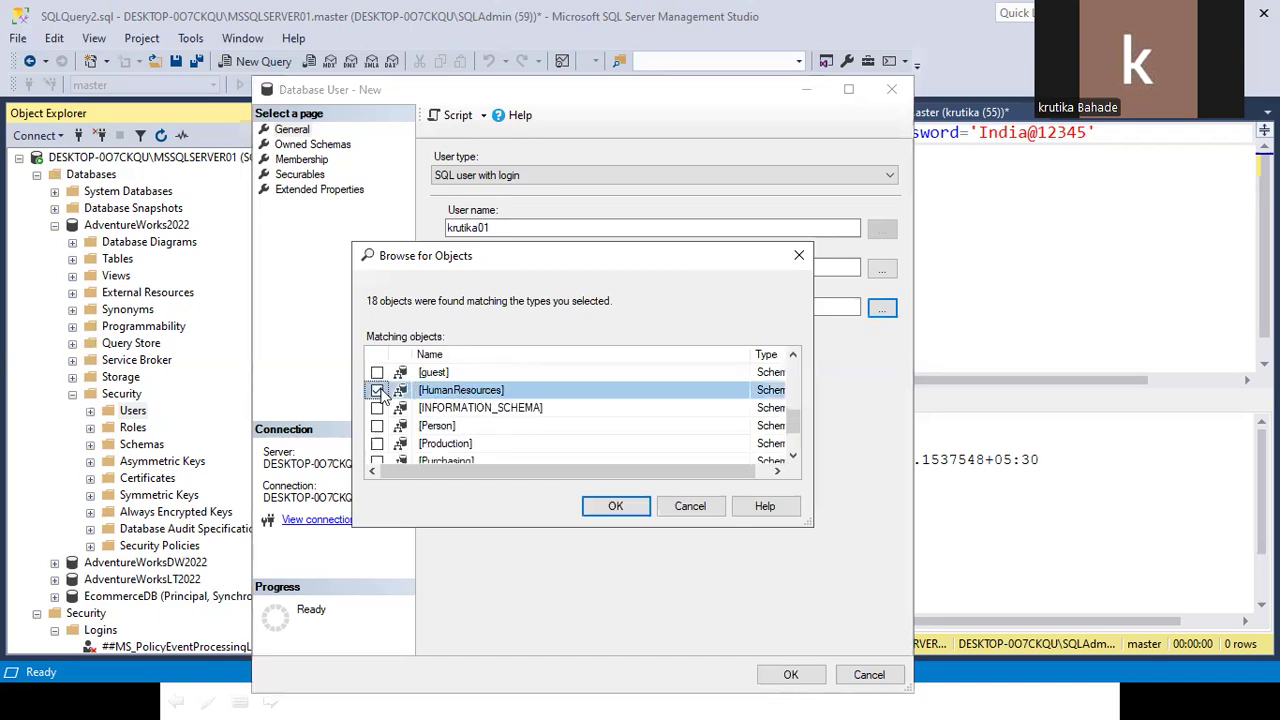
{"action": "left_click", "coordinate": [626, 510]}
{"action": "left_click", "coordinate": [569, 507]}
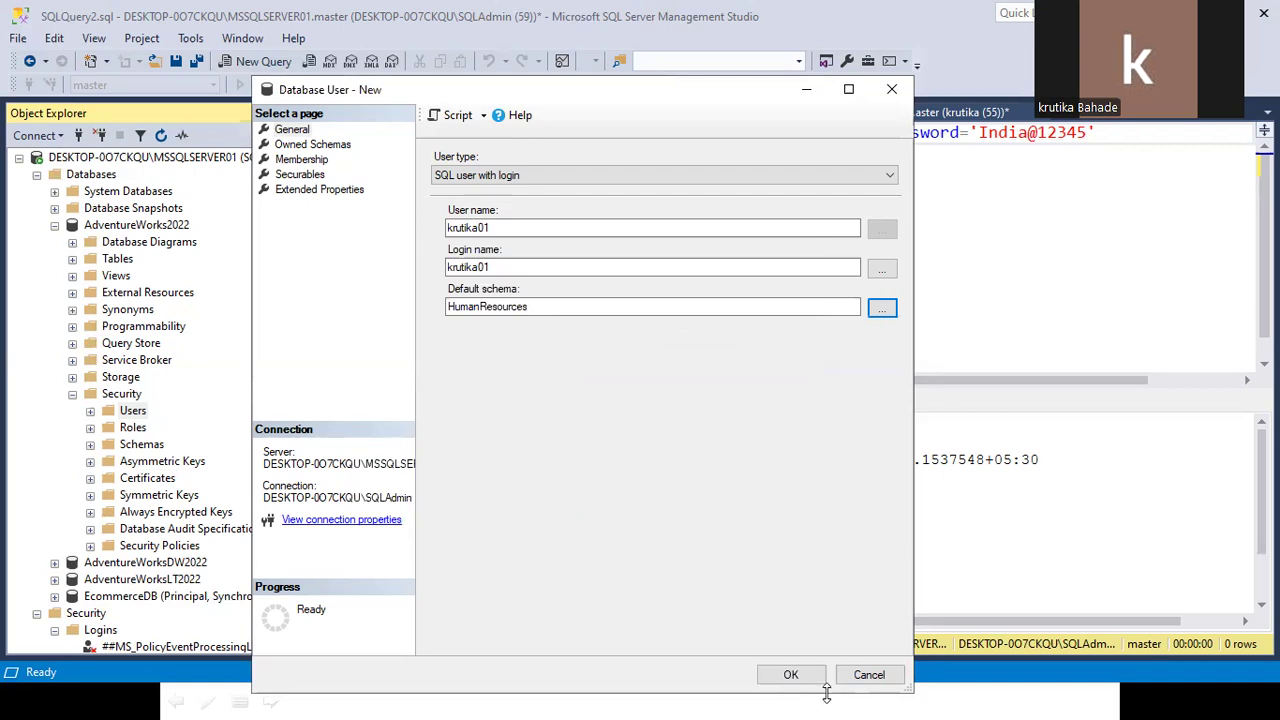
{"action": "left_click", "coordinate": [791, 674]}
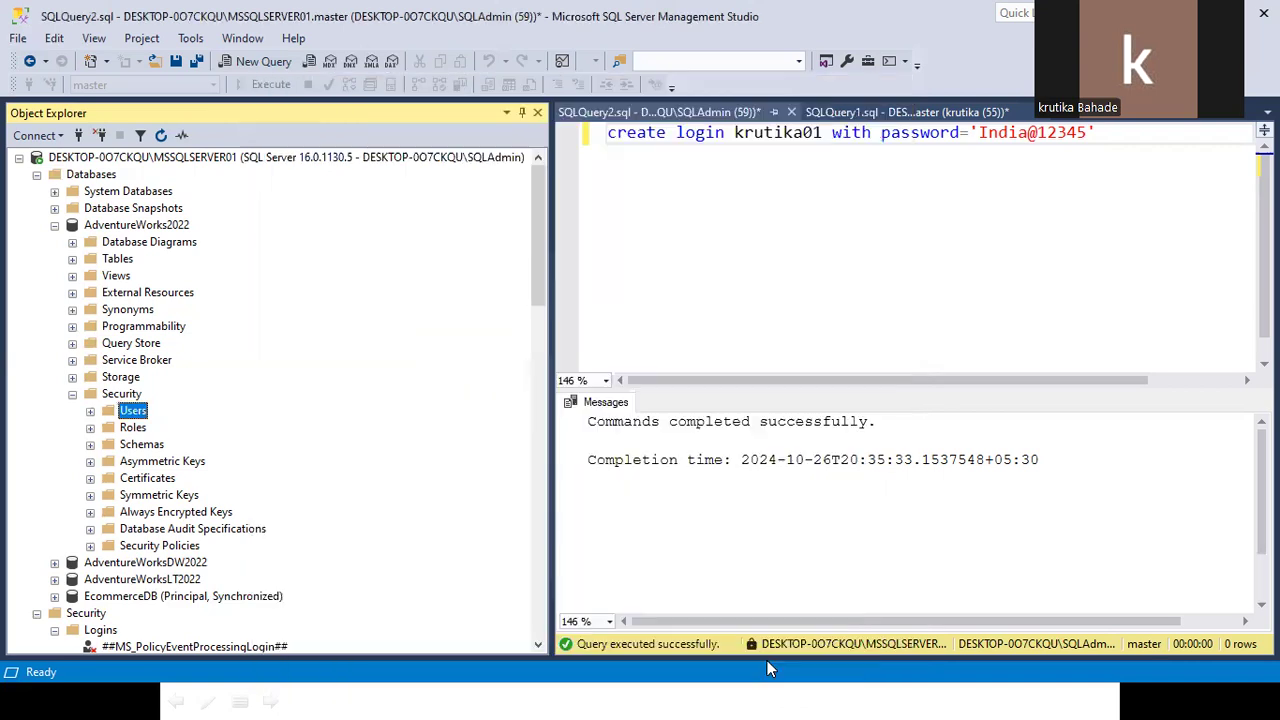
In user krutika01's properties, tick db_owner on the Membership page and save.
{"action": "left_click", "coordinate": [90, 411]}
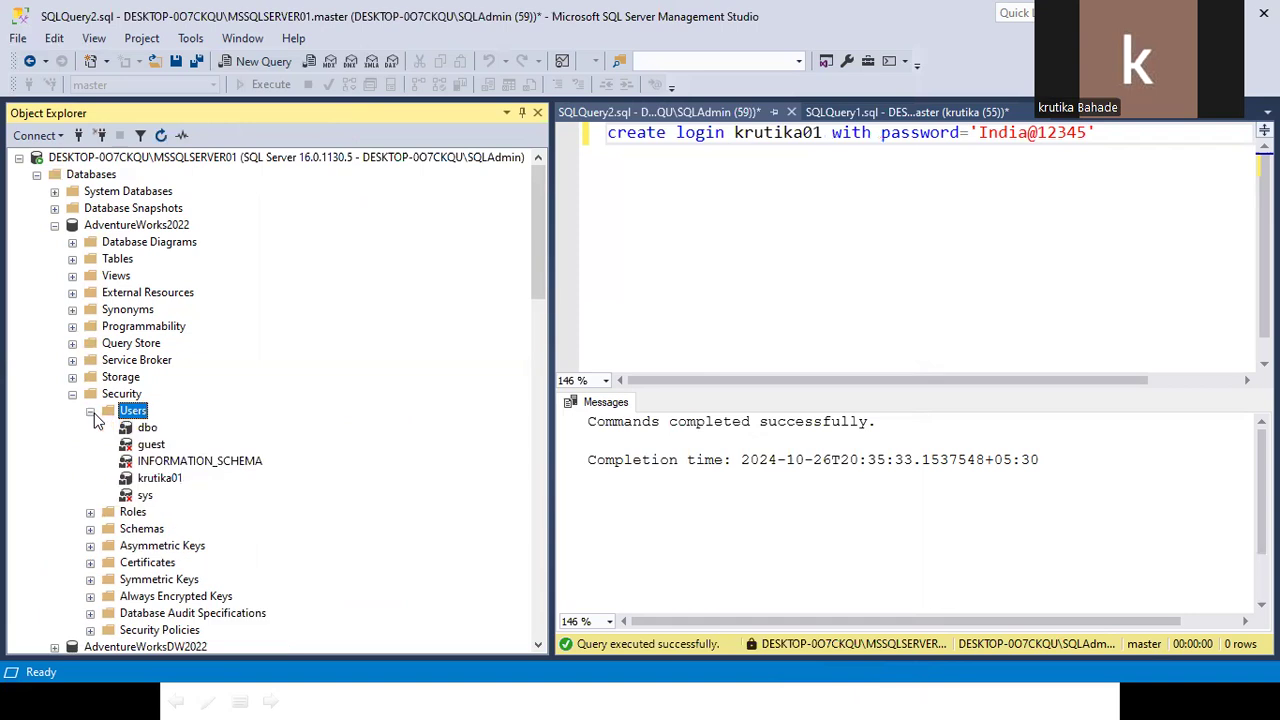
{"action": "right_click", "coordinate": [163, 482]}
{"action": "left_click", "coordinate": [225, 668]}
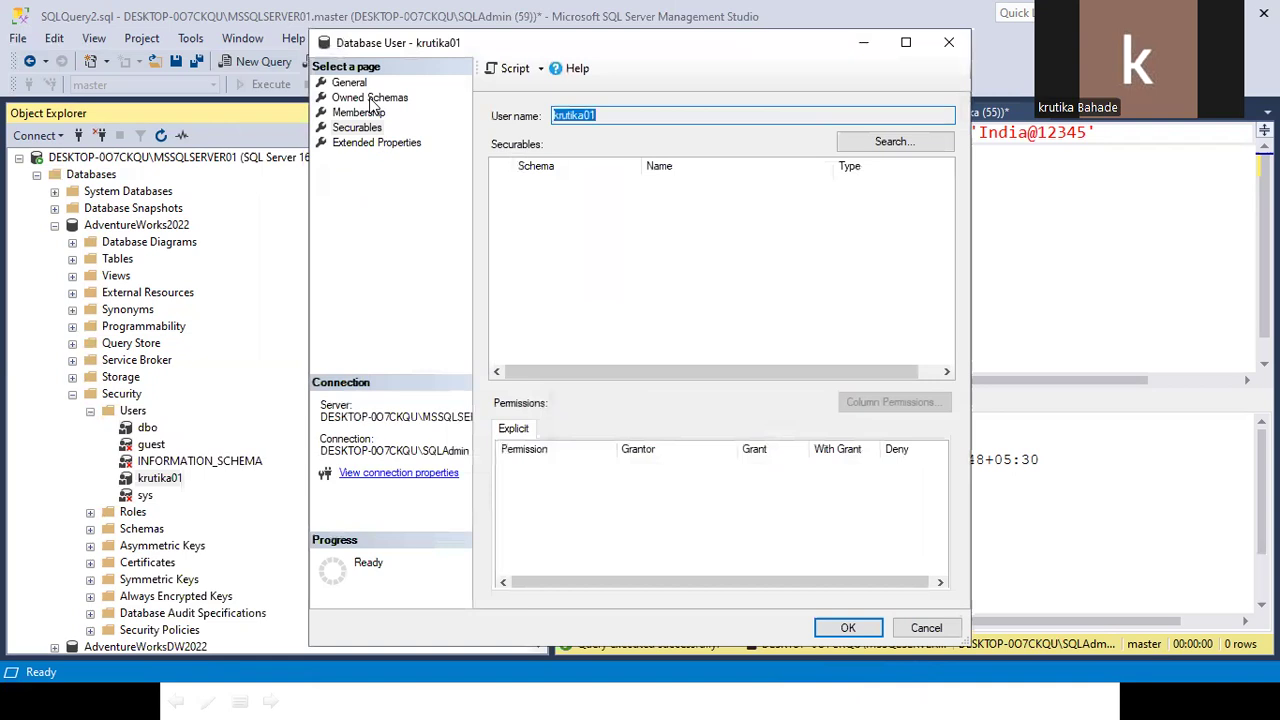
{"action": "left_click", "coordinate": [370, 98]}
{"action": "left_click", "coordinate": [360, 113]}
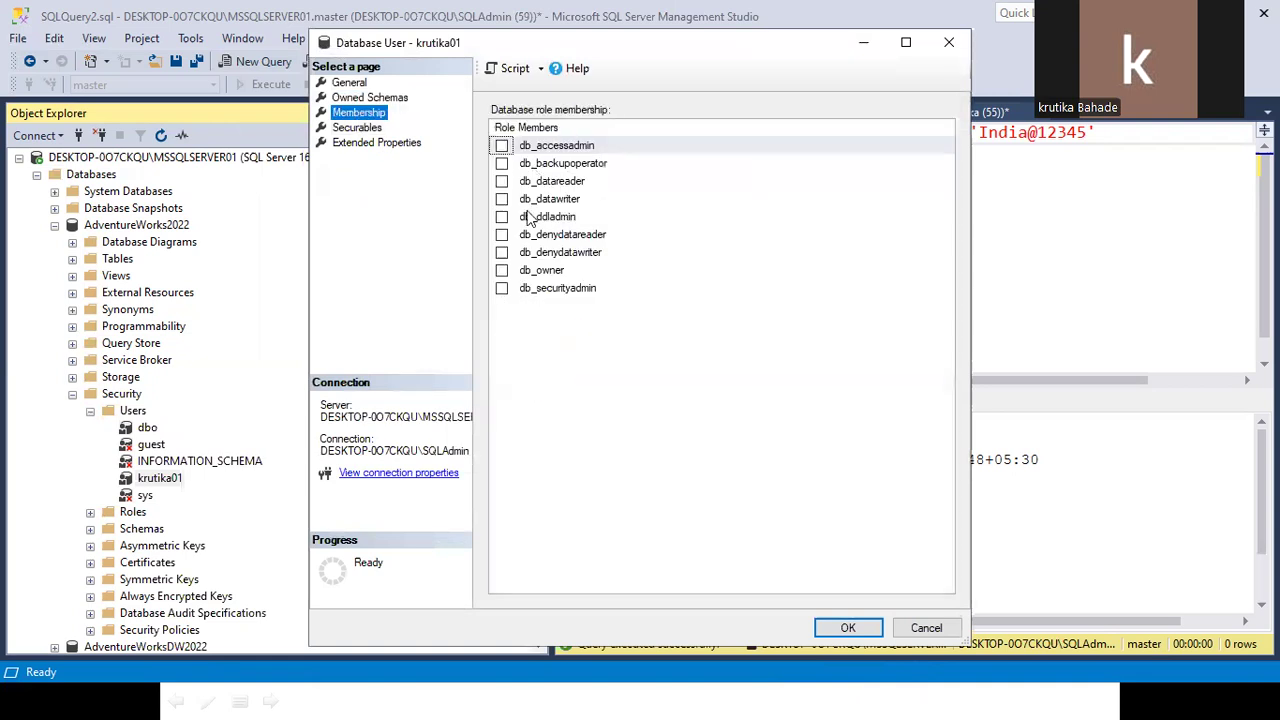
{"action": "left_click", "coordinate": [370, 97]}
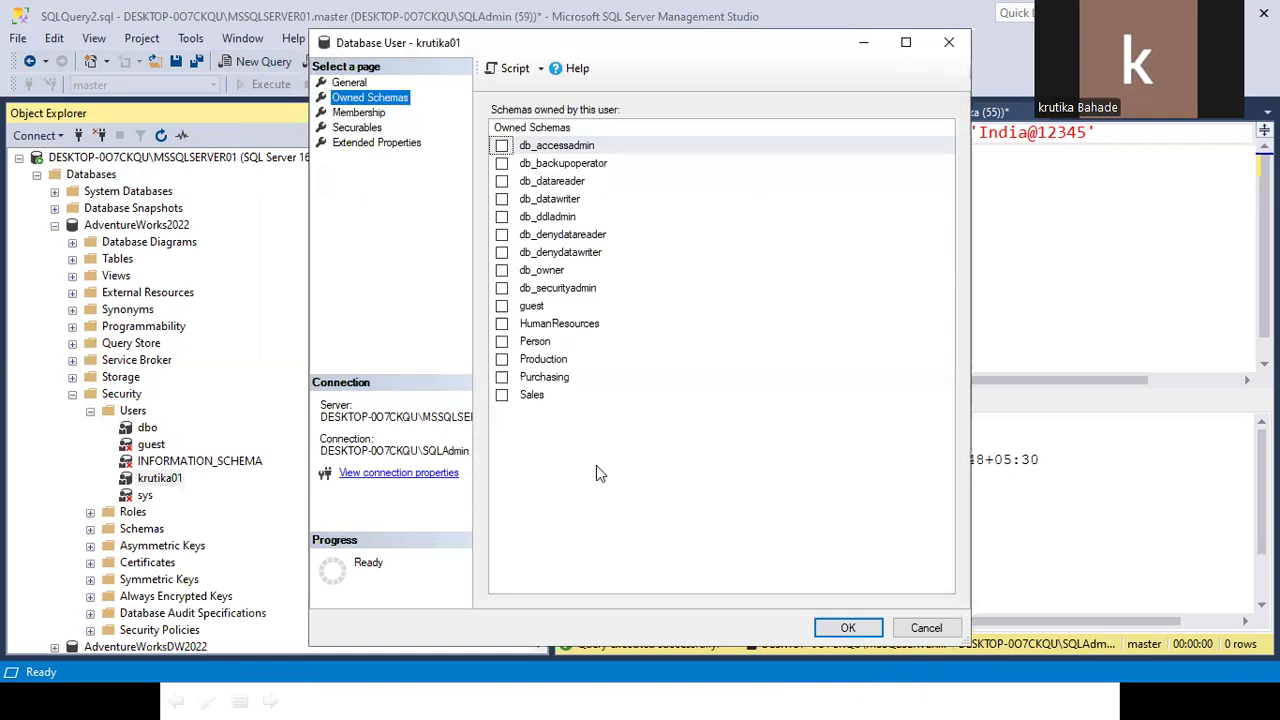
{"action": "left_click", "coordinate": [348, 113]}
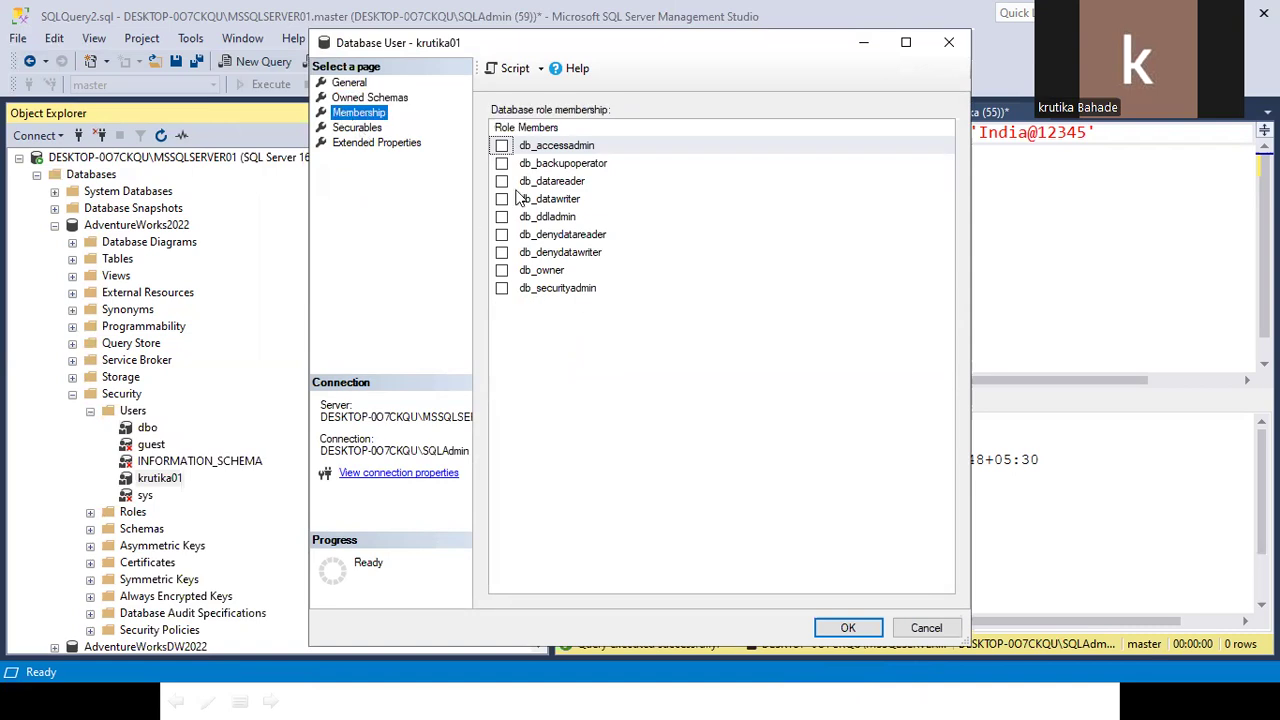
{"action": "left_click", "coordinate": [502, 272]}
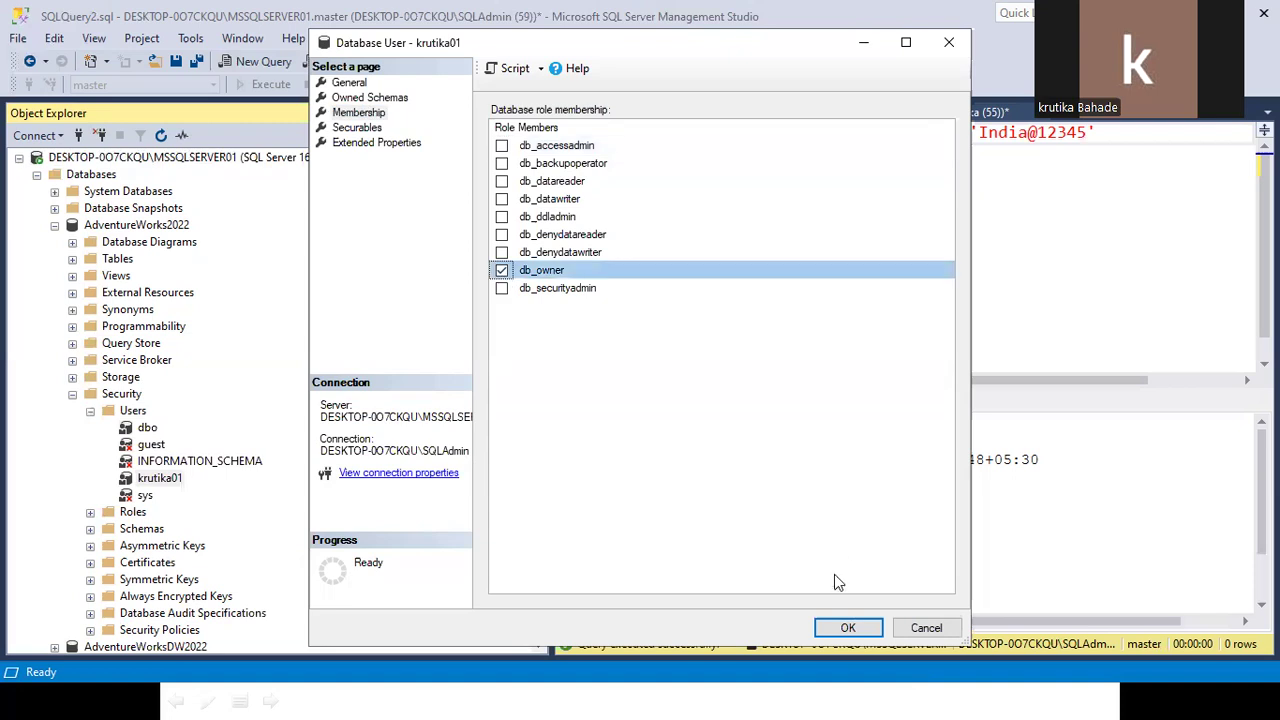
{"action": "left_click", "coordinate": [848, 628]}
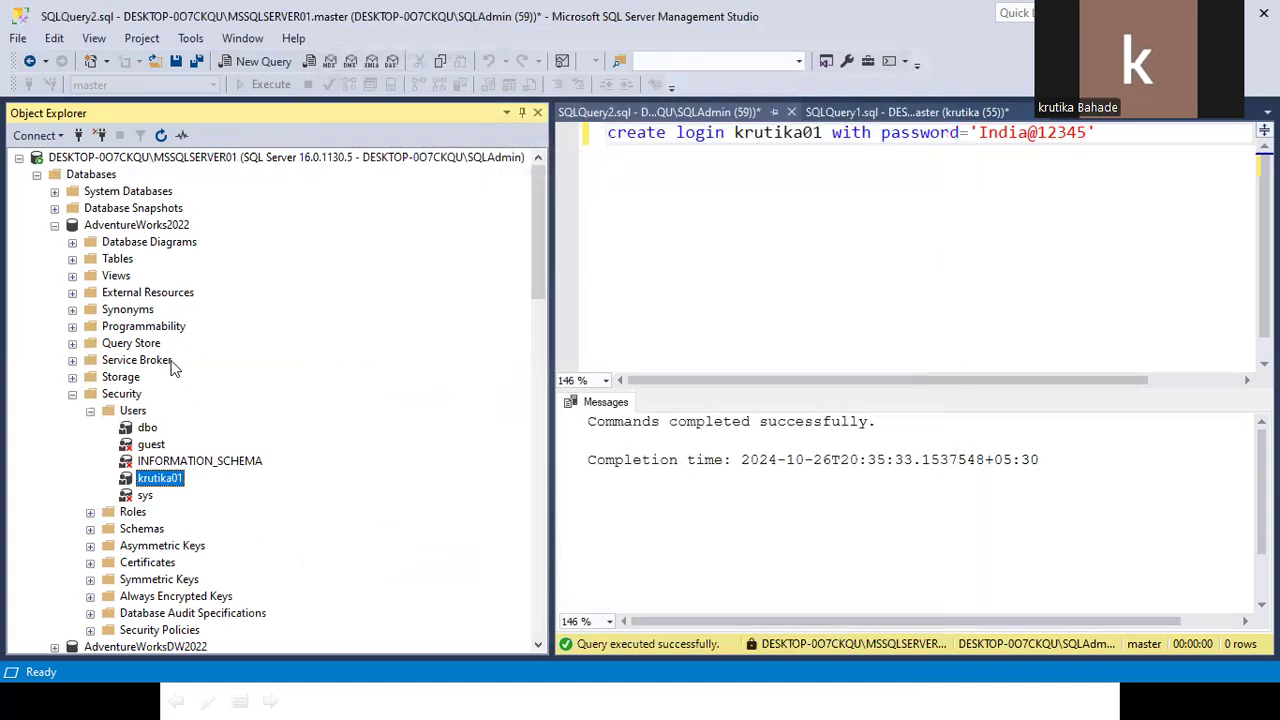
Collapse the first server's tree and disconnect the second server connection.
{"action": "left_click", "coordinate": [110, 225]}
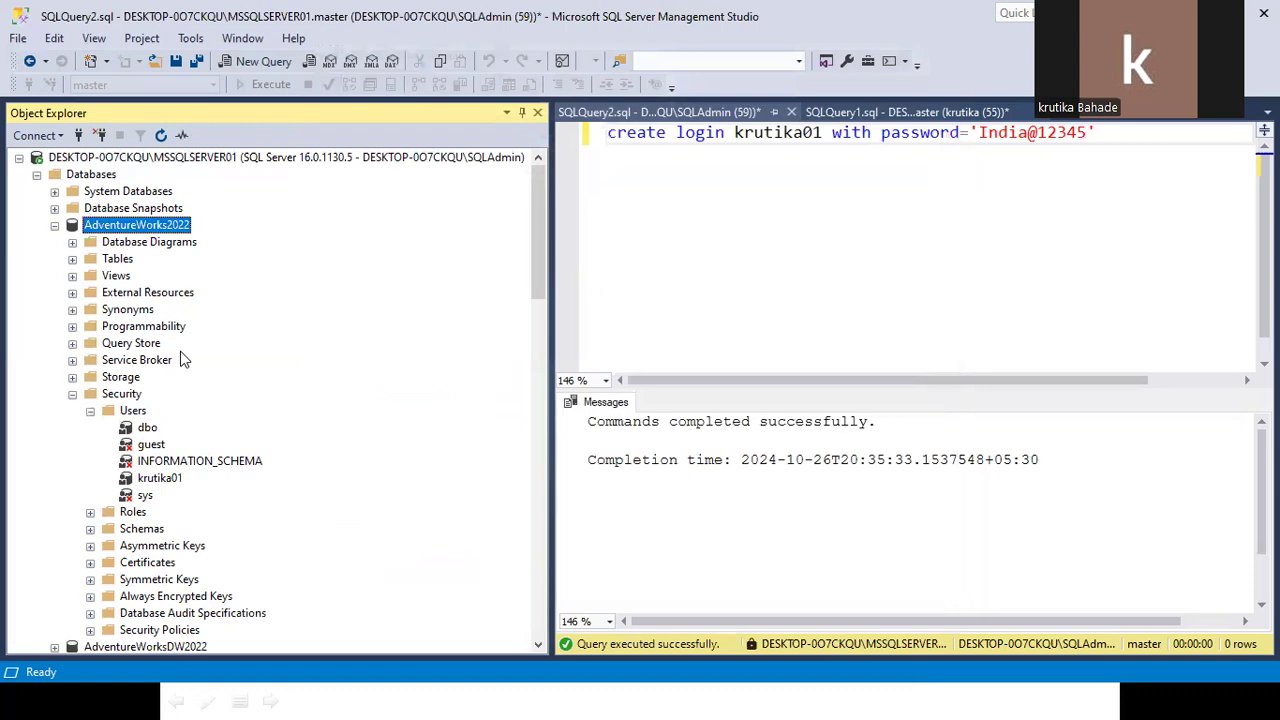
{"action": "left_click", "coordinate": [18, 157]}
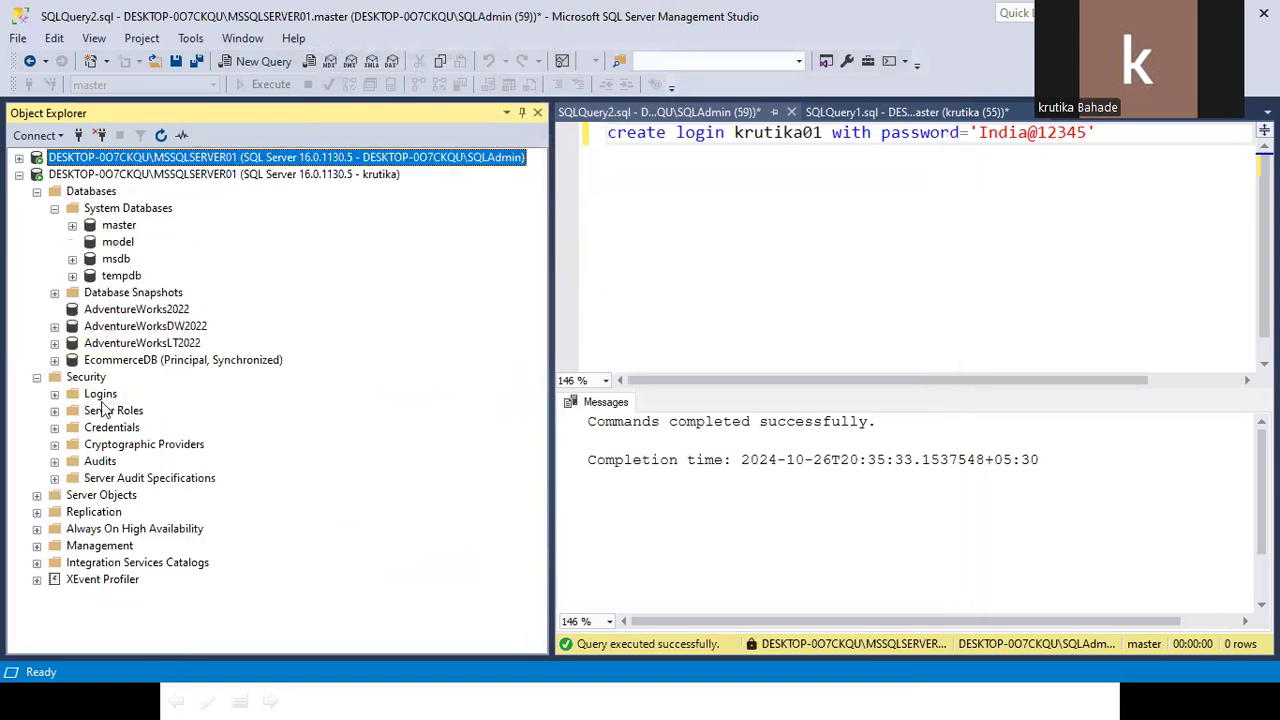
{"action": "left_click", "coordinate": [201, 176]}
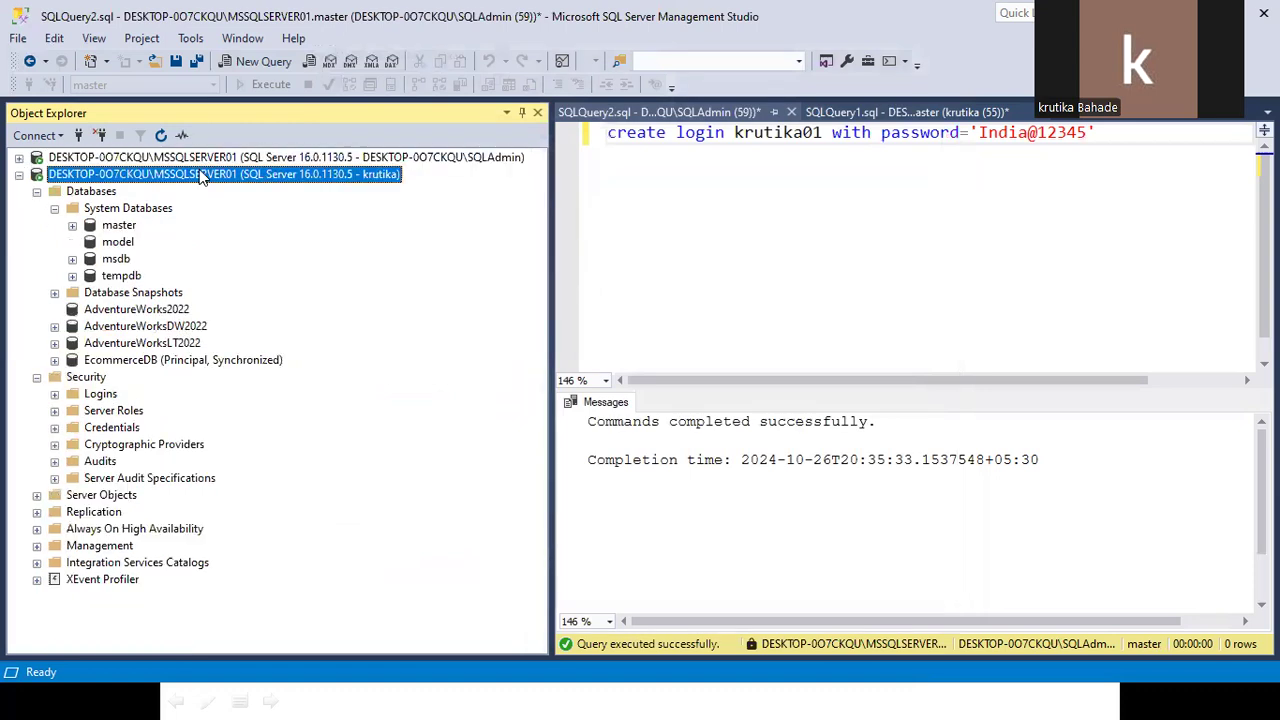
{"action": "right_click", "coordinate": [201, 176]}
{"action": "left_click", "coordinate": [235, 199]}
{"action": "right_click", "coordinate": [138, 160]}
{"action": "key", "text": "Escape"}
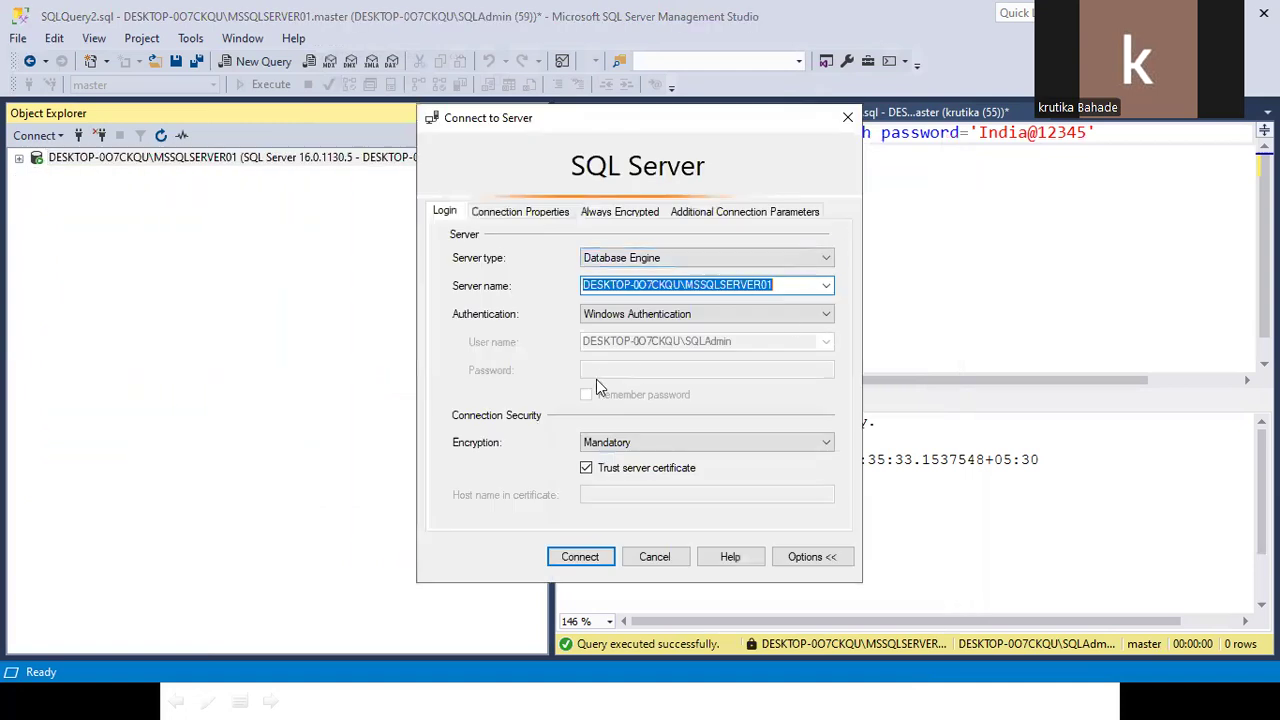
Connect with SQL Server Authentication as krutika01 using its password.
{"action": "left_click", "coordinate": [650, 316]}
{"action": "left_click", "coordinate": [624, 343]}
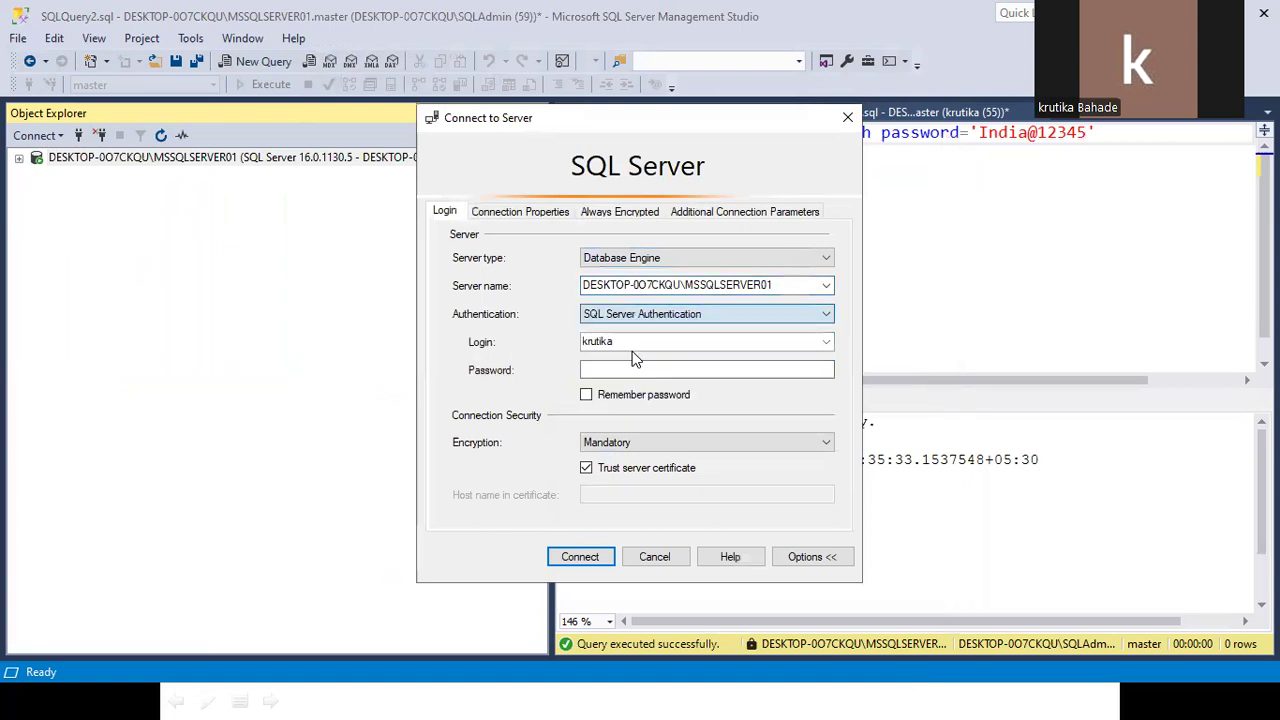
{"action": "left_click", "coordinate": [791, 343]}
{"action": "left_click", "coordinate": [791, 343]}
{"action": "type", "text": "01"}
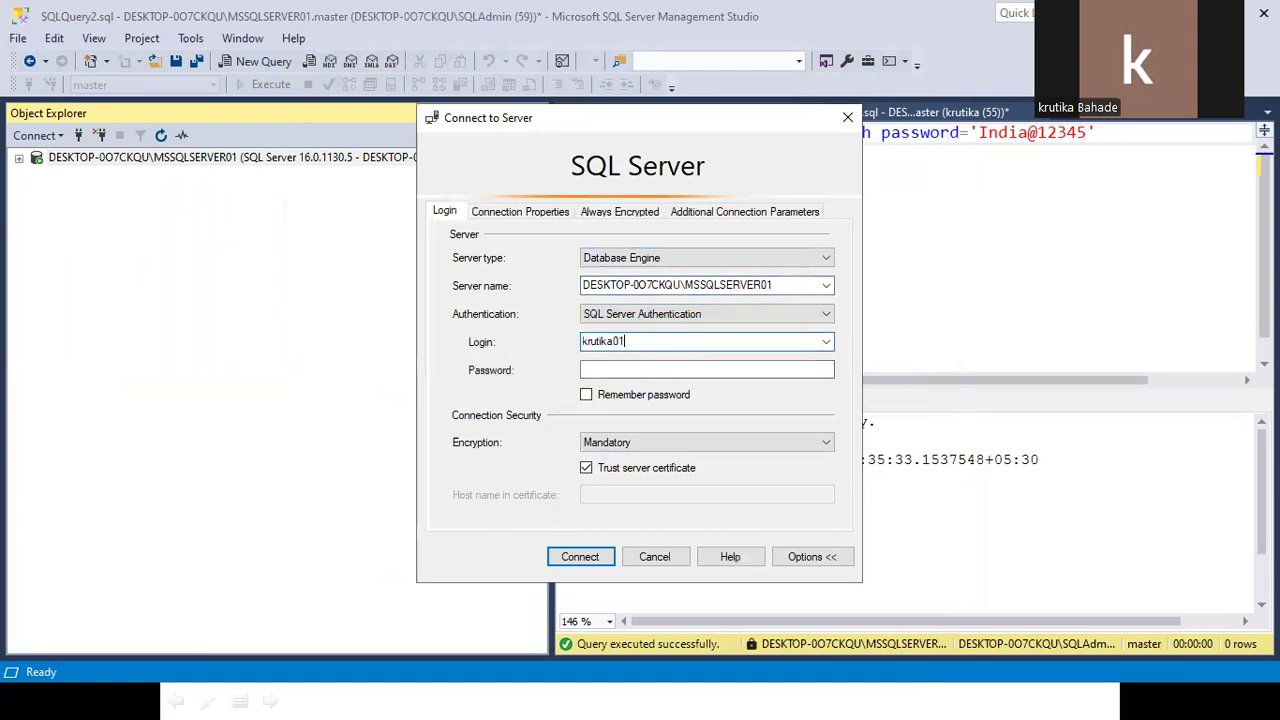
{"action": "left_click", "coordinate": [690, 369]}
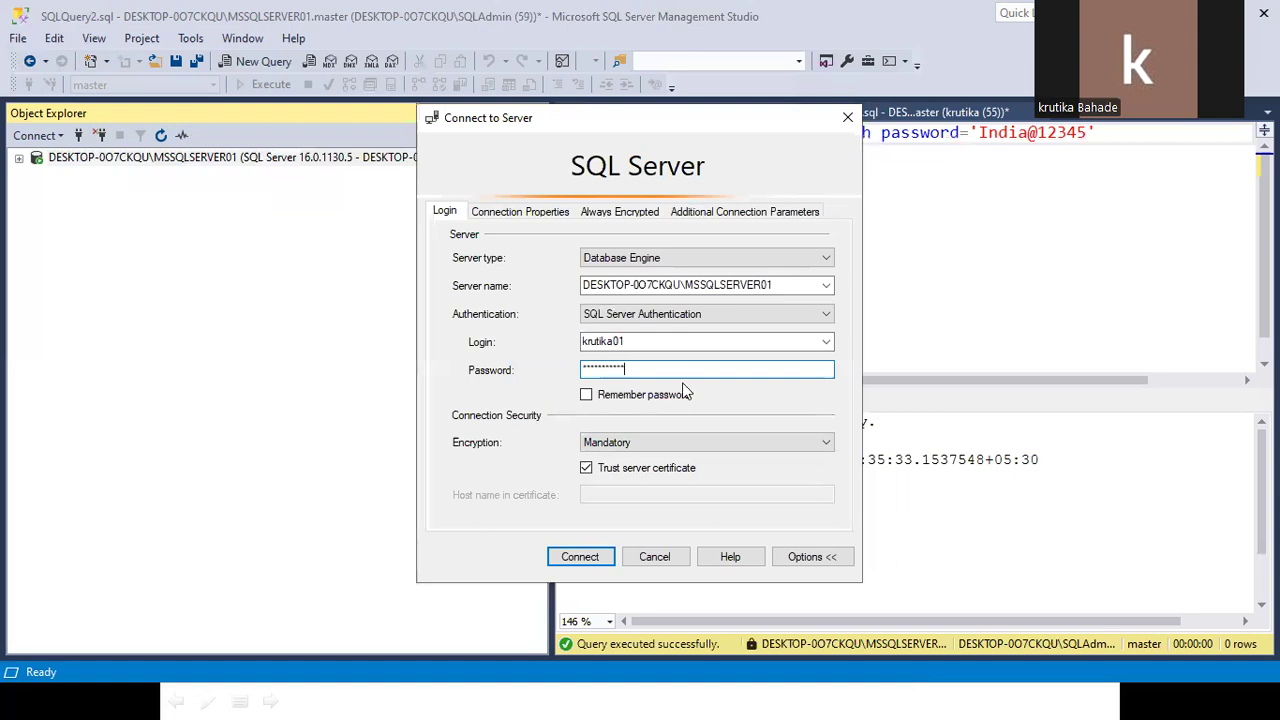
{"action": "left_click", "coordinate": [571, 557]}
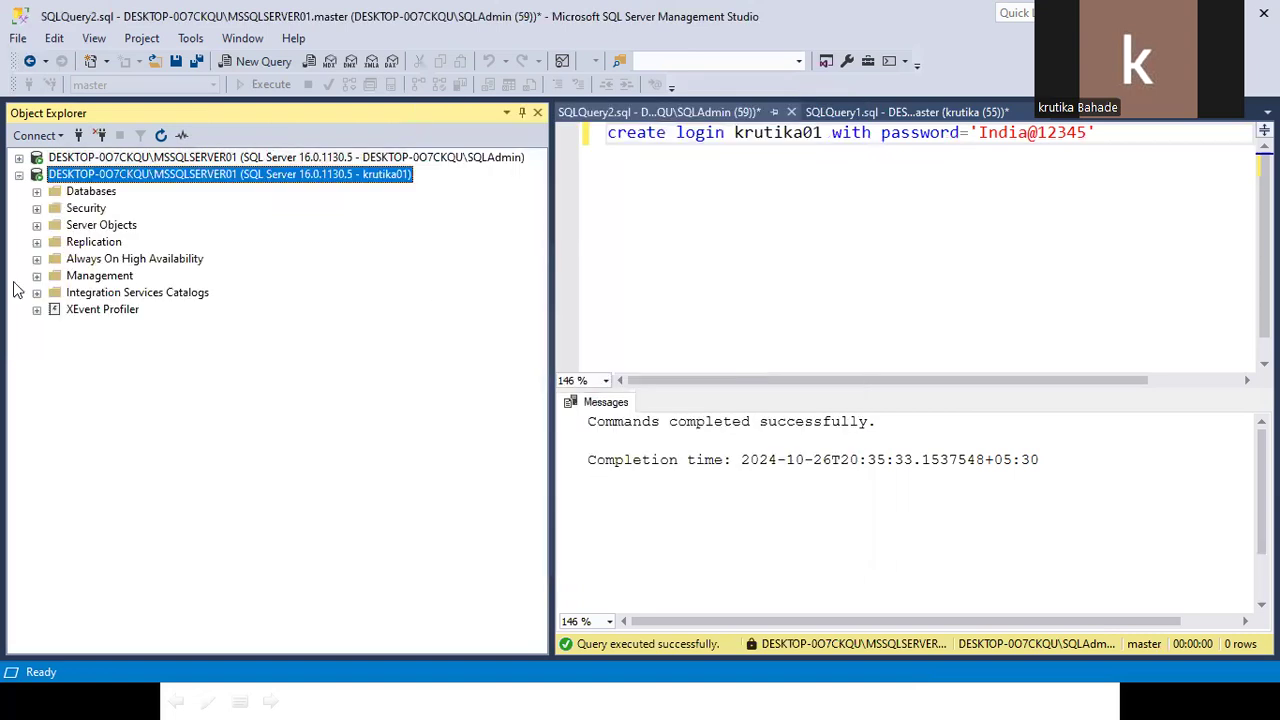
Expand Databases > AdventureWorks2022 > Tables under the new connection.
{"action": "left_click", "coordinate": [36, 191]}
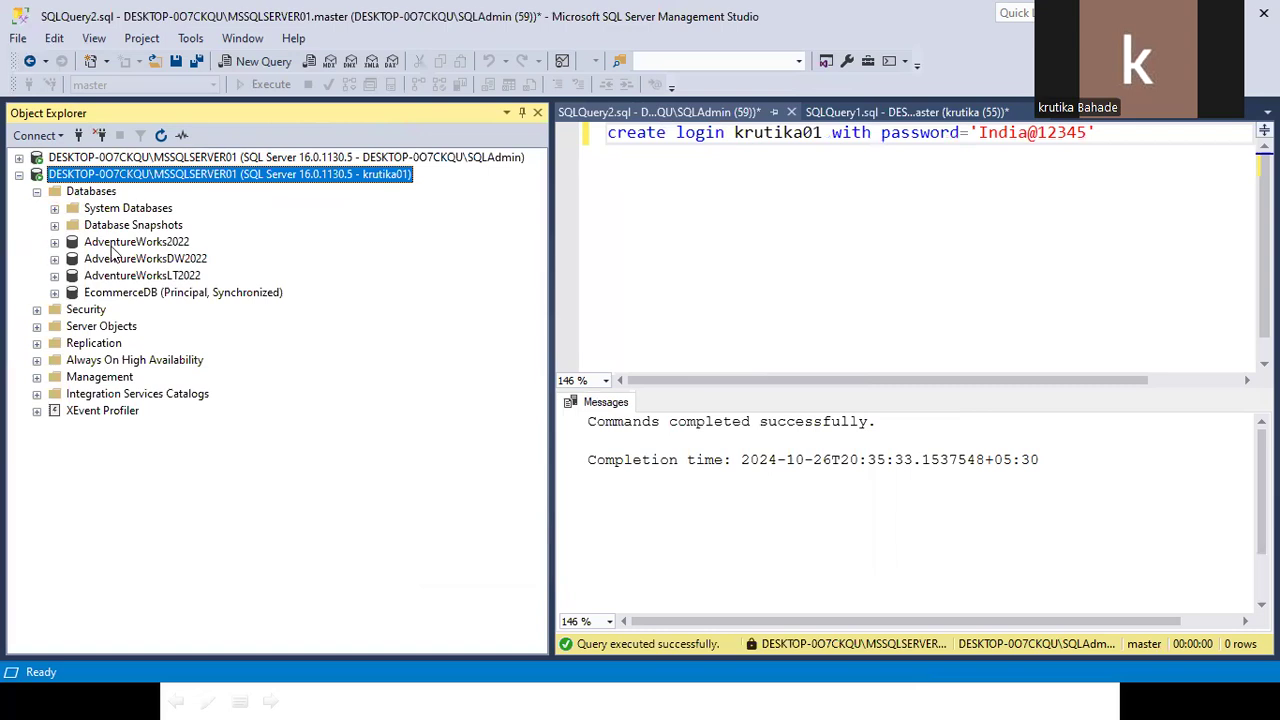
{"action": "left_click", "coordinate": [55, 242]}
{"action": "left_click", "coordinate": [72, 276]}
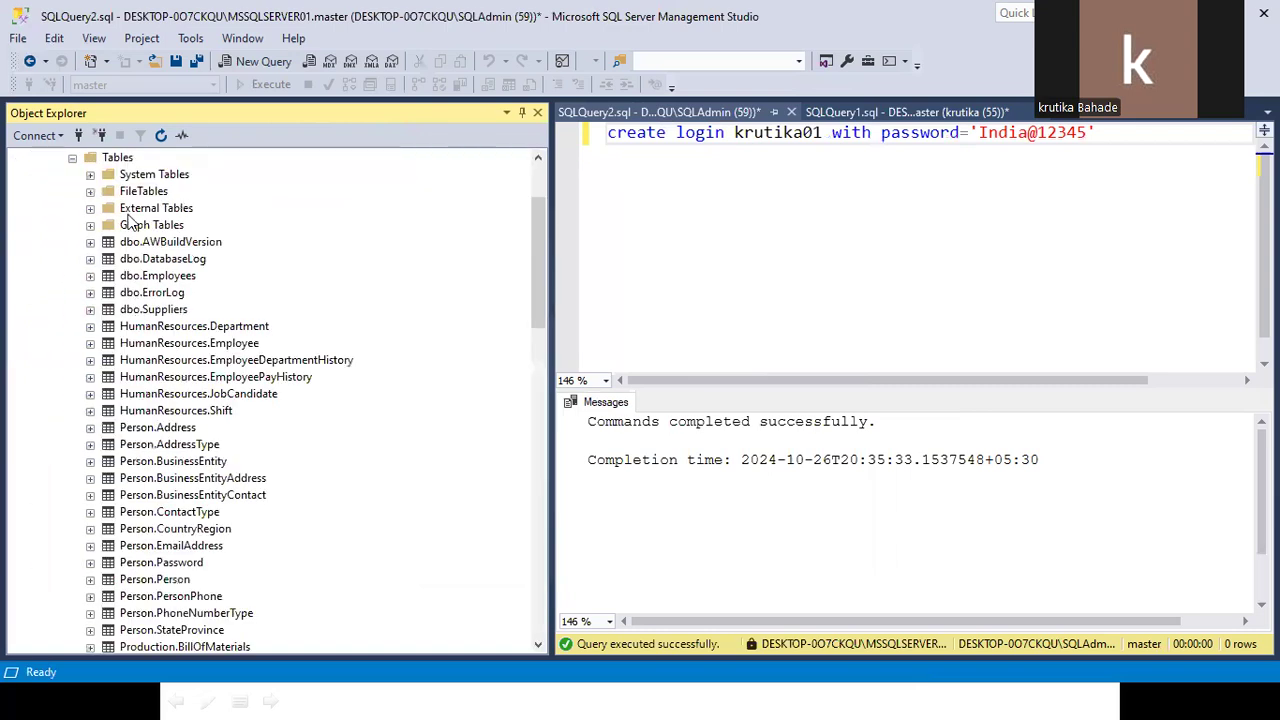
{"action": "scroll", "coordinate": [130, 222], "scroll_direction": "up", "scroll_amount": 3}
{"action": "left_click", "coordinate": [128, 244]}
In a new AdventureWorks2022 query, create table tblemployee (empno int, ename varchar(100)).
{"action": "left_click", "coordinate": [238, 62]}
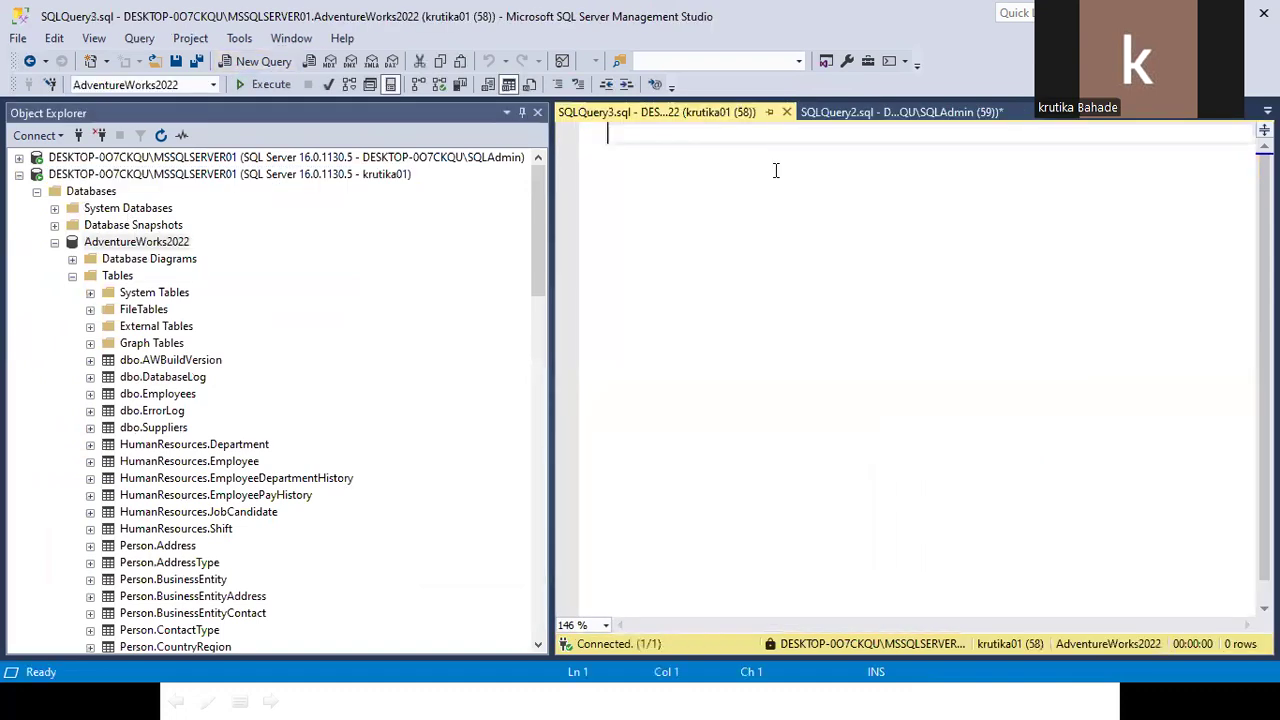
{"action": "type", "text": "create t"}
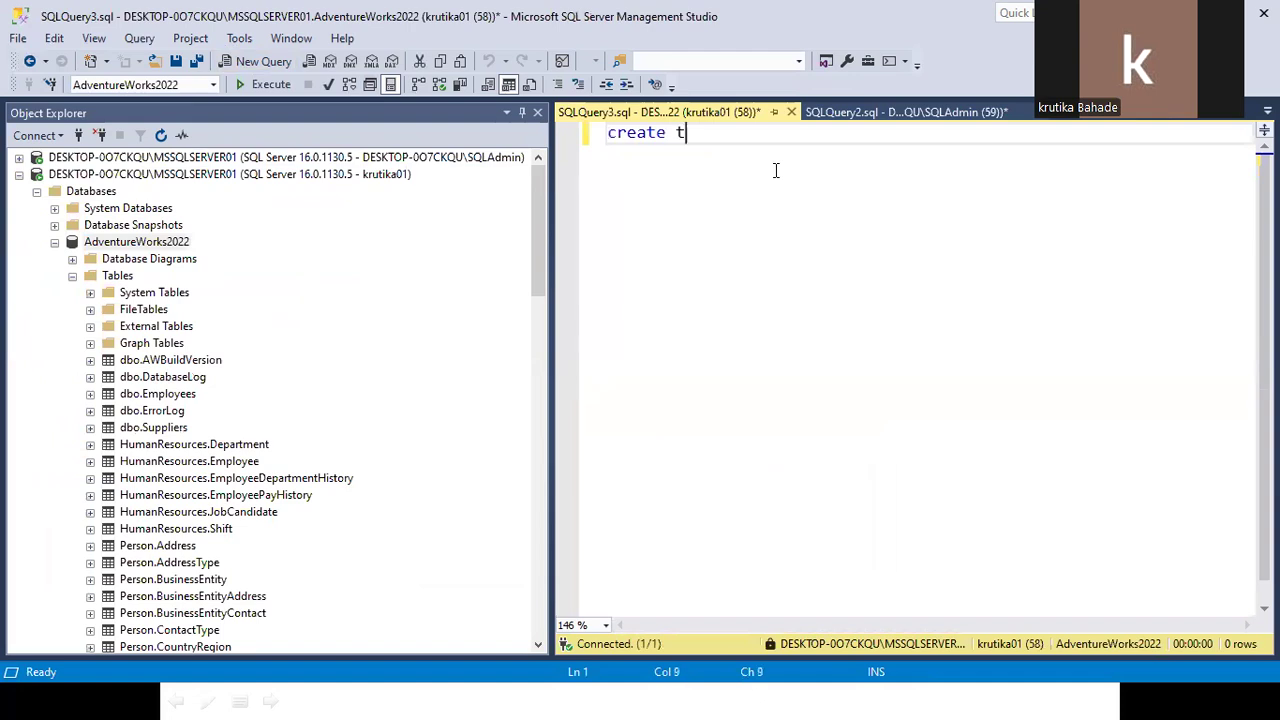
{"action": "type", "text": "able tble"}
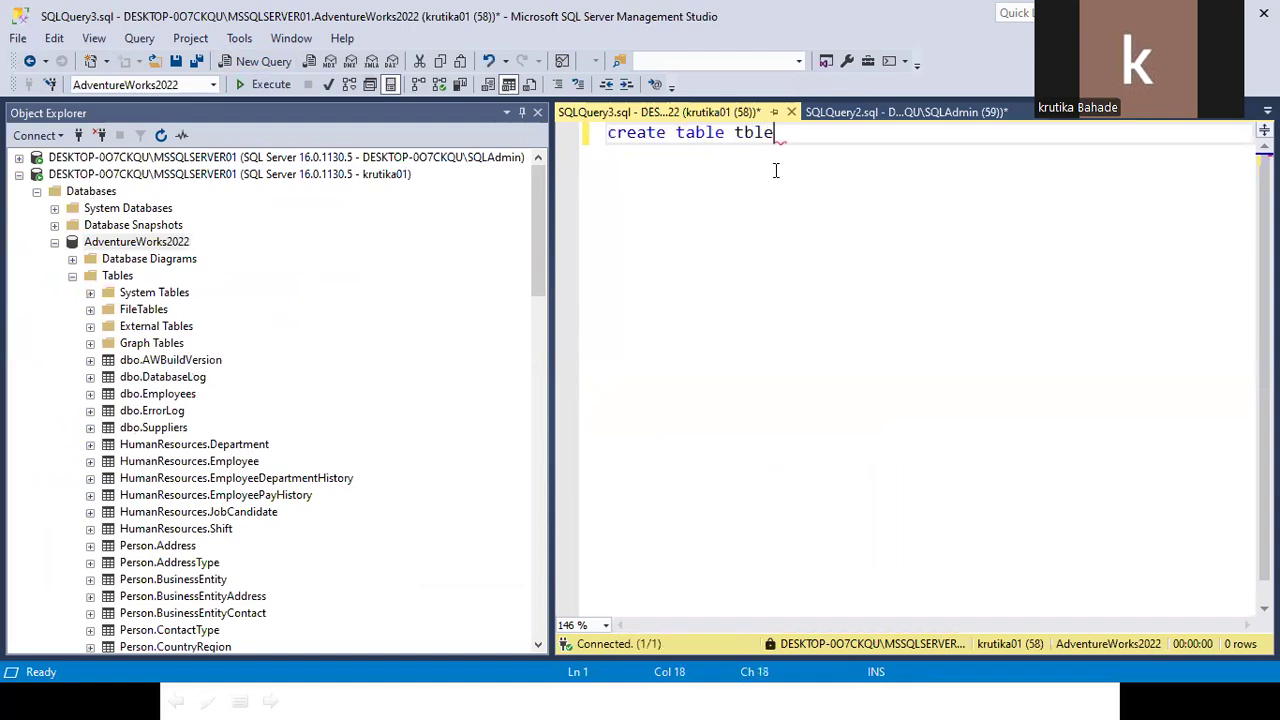
{"action": "type", "text": "mployee(em"}
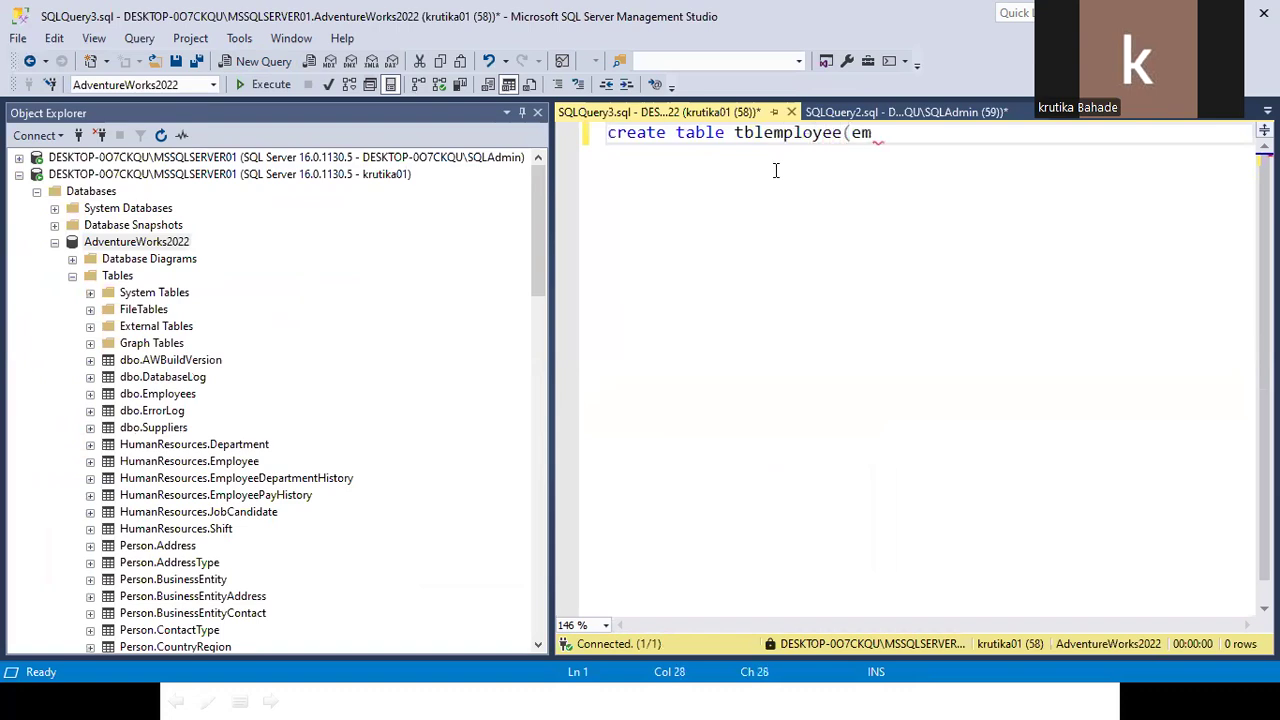
{"action": "type", "text": "pno int,ename varcha"}
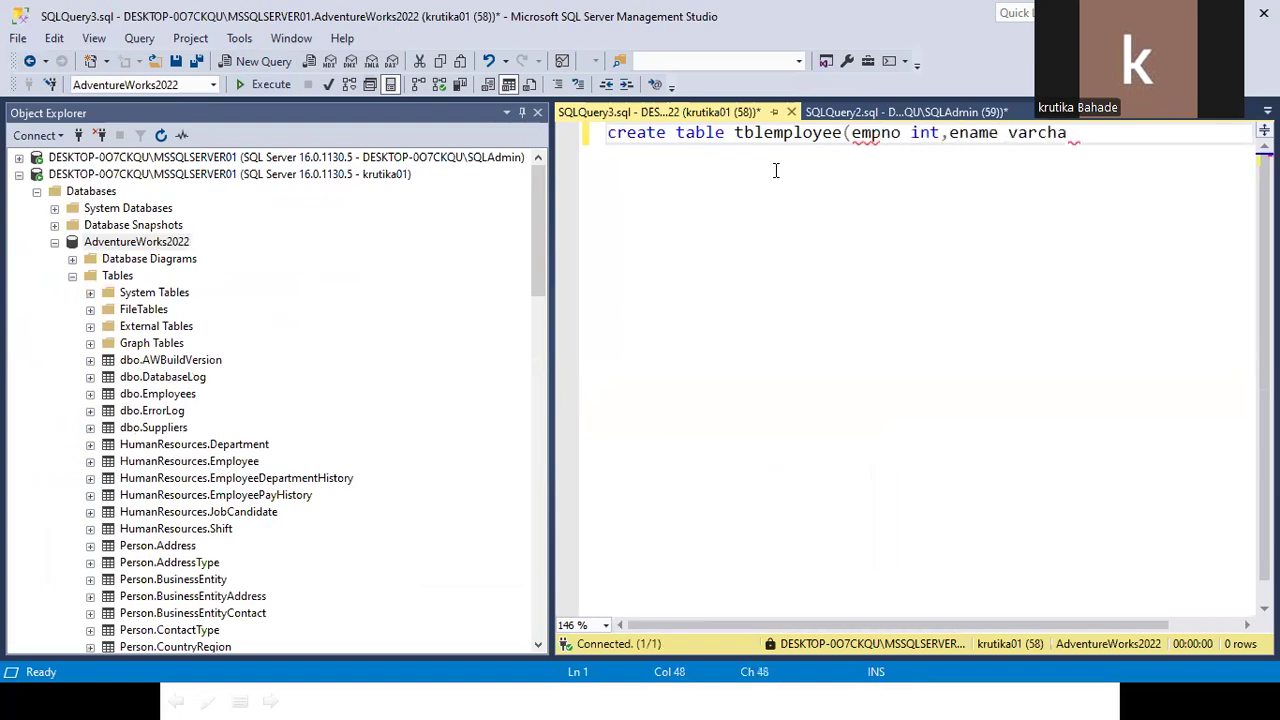
{"action": "type", "text": "r(100)"}
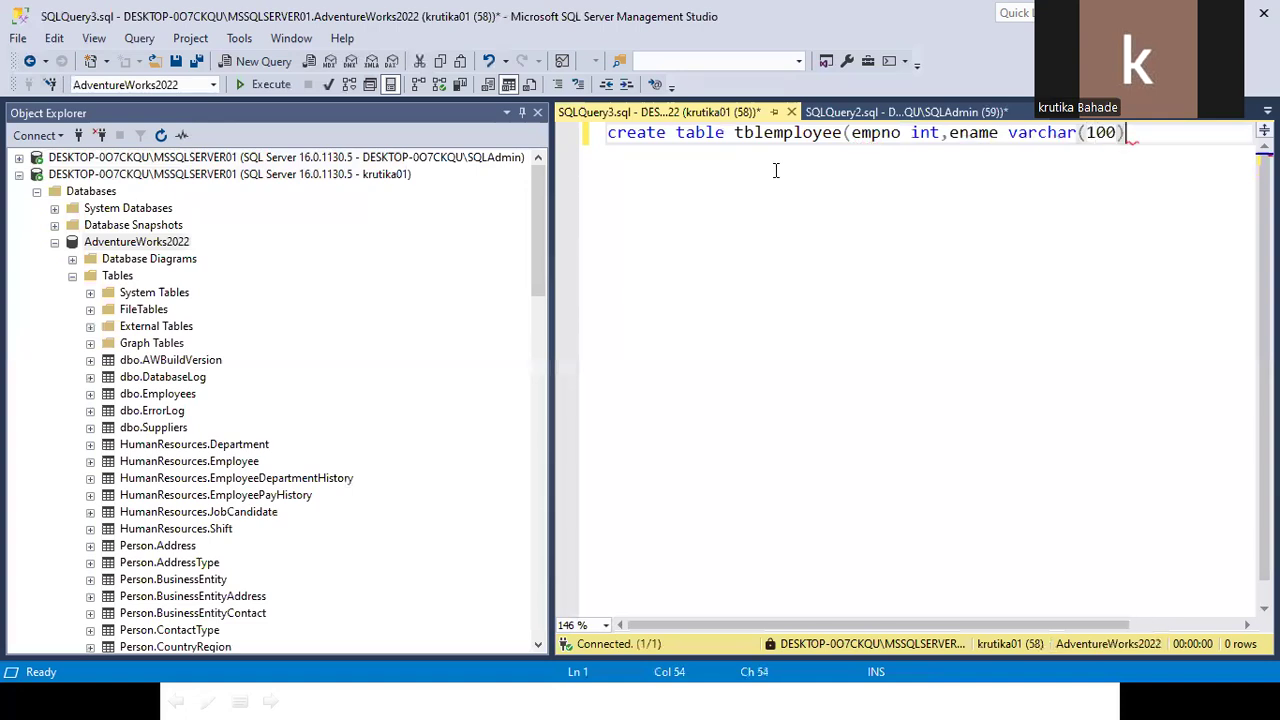
{"action": "type", "text": ")"}
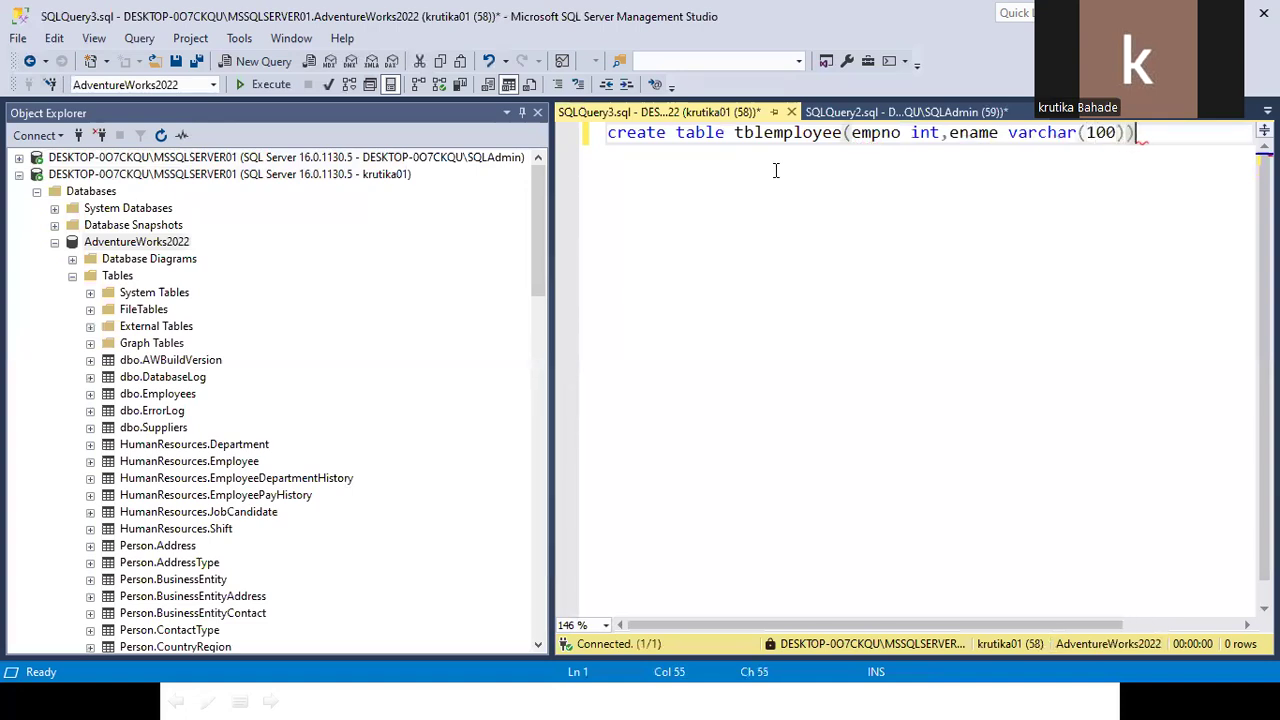
{"action": "left_click", "coordinate": [727, 137]}
{"action": "left_click", "coordinate": [253, 88]}
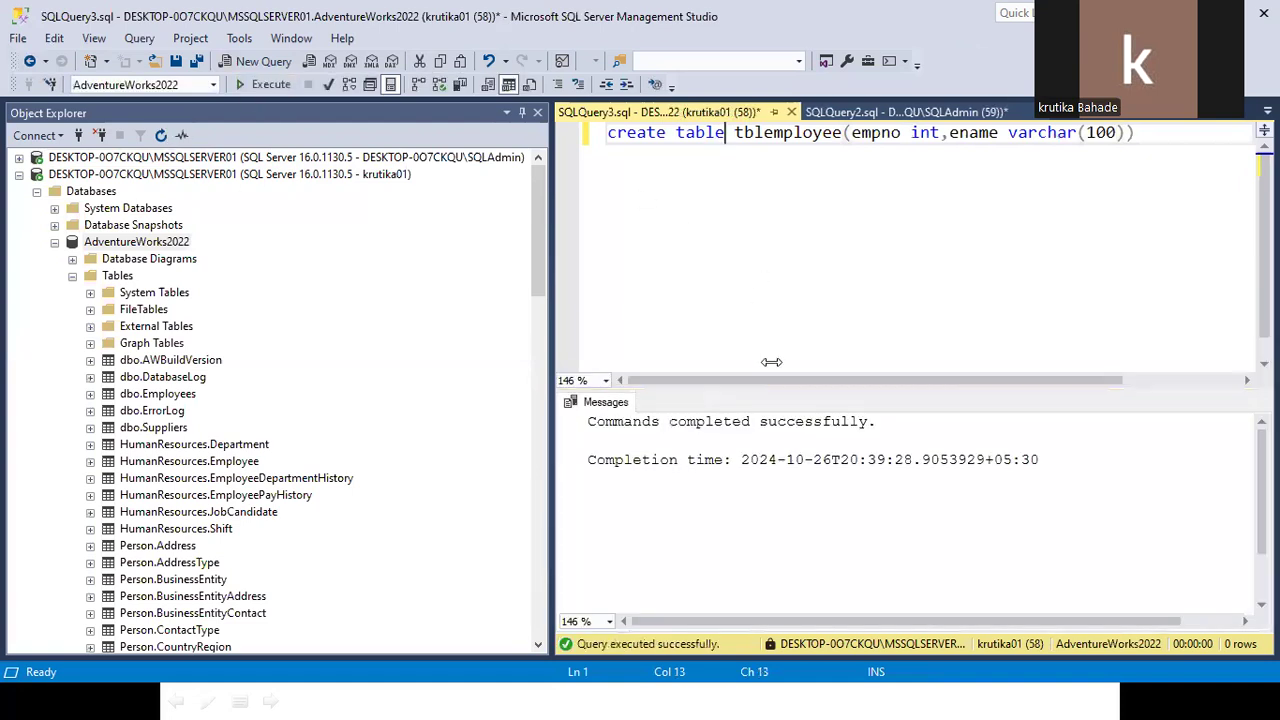
Filter the Tables folder to names containing 'tblemployee', revealing HumanResources.tblemployee.
{"action": "double_click", "coordinate": [780, 150]}
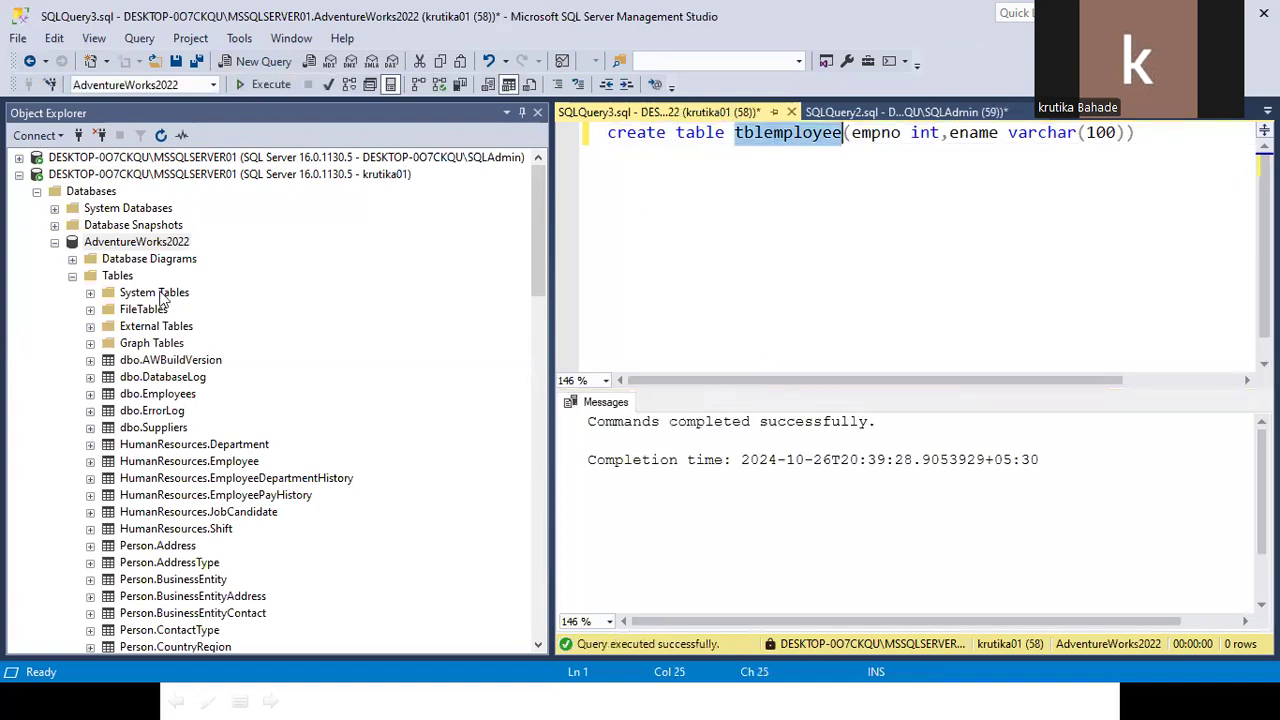
{"action": "right_click", "coordinate": [127, 284]}
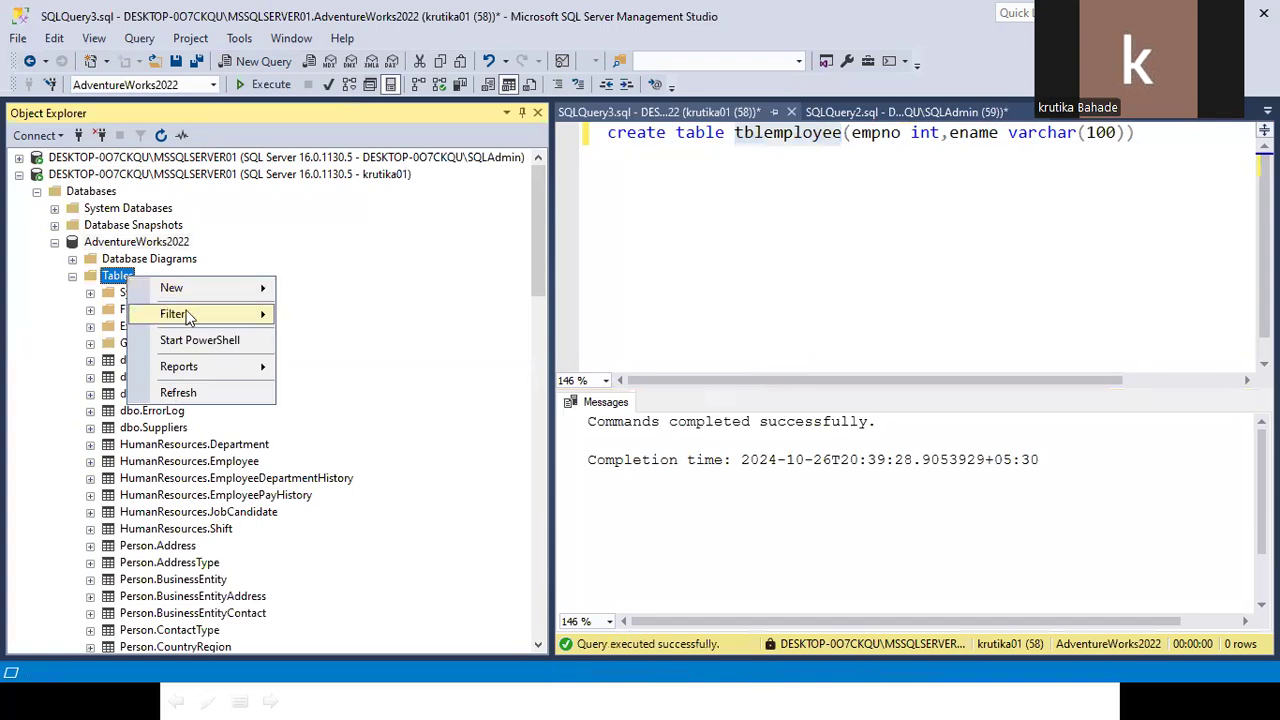
{"action": "mouse_move", "coordinate": [190, 314]}
{"action": "left_click", "coordinate": [342, 337]}
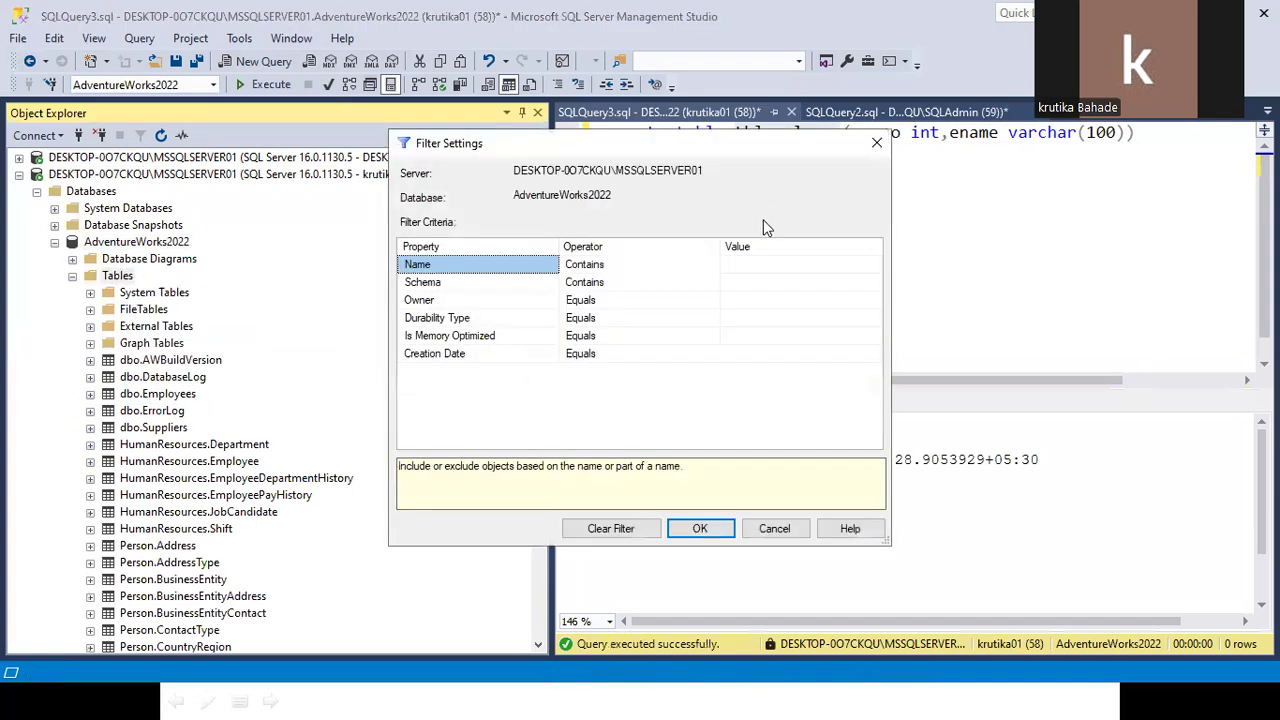
{"action": "left_click", "coordinate": [760, 280]}
{"action": "left_click", "coordinate": [750, 264]}
{"action": "type", "text": "tblemployee"}
{"action": "left_click", "coordinate": [700, 528]}
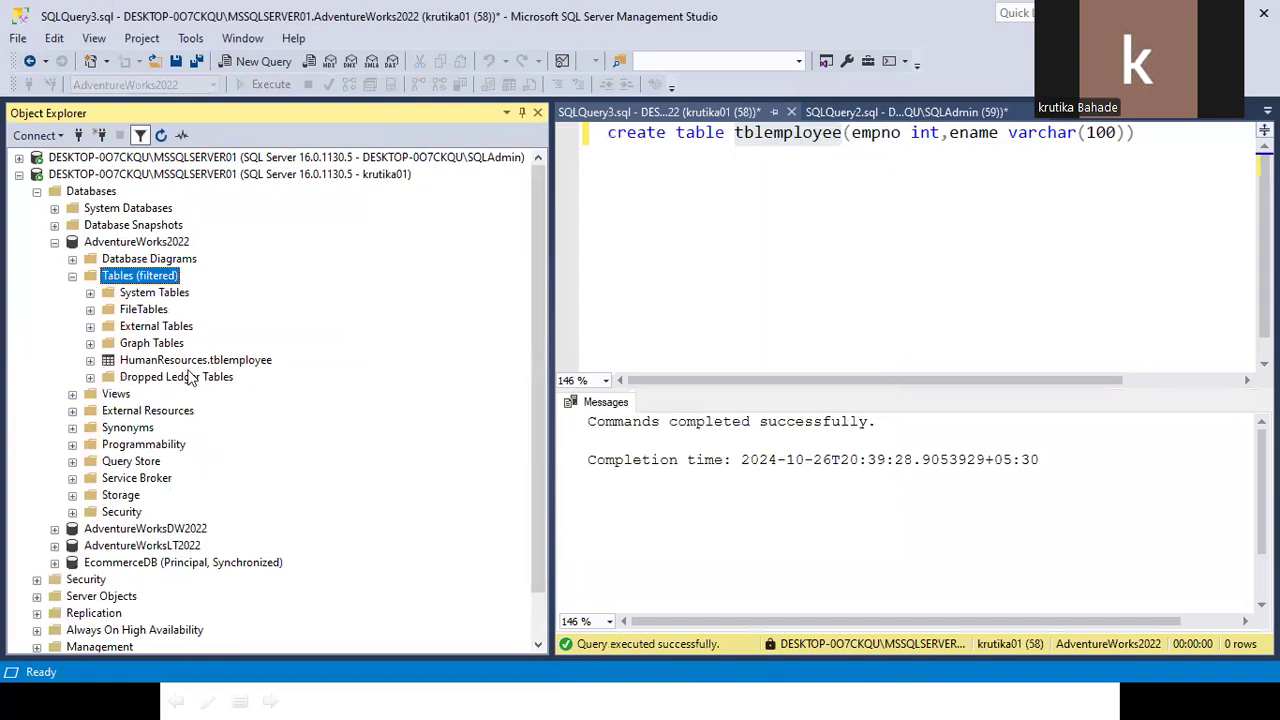
Check the HumanResources.tblemployee entry and select the CREATE TABLE statement in the query window.
{"action": "right_click", "coordinate": [227, 361]}
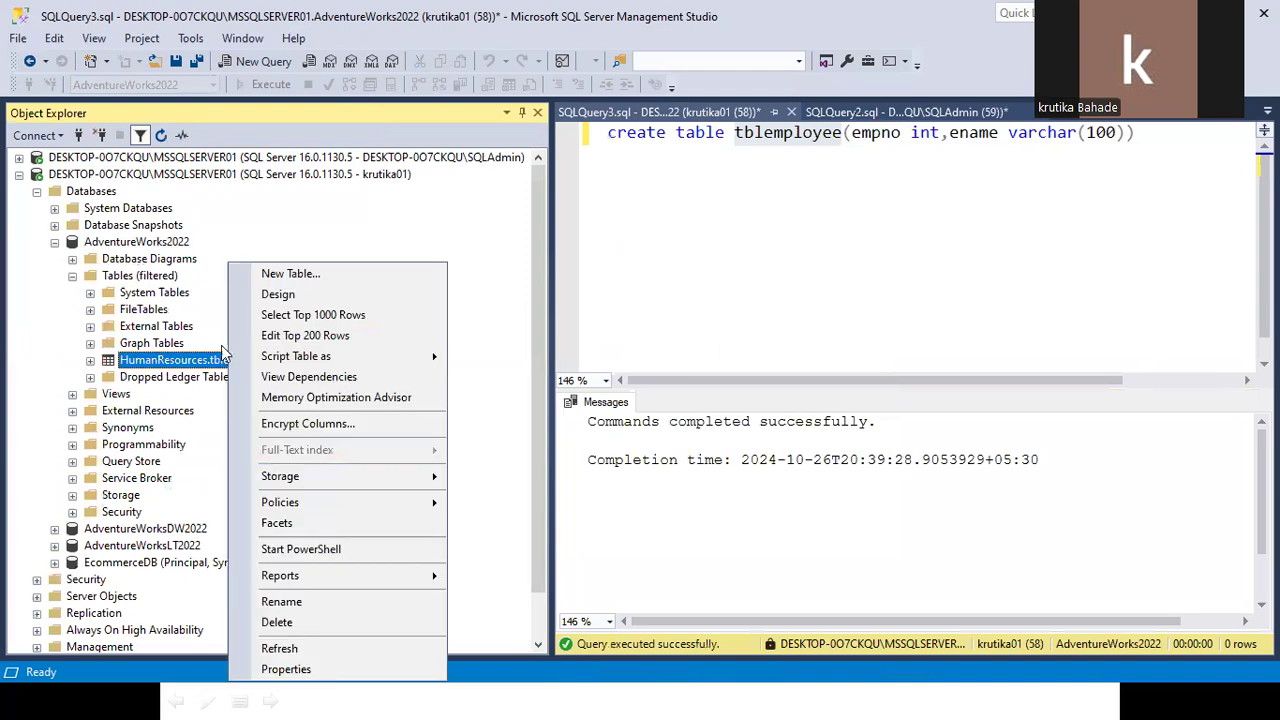
{"action": "left_click", "coordinate": [220, 251]}
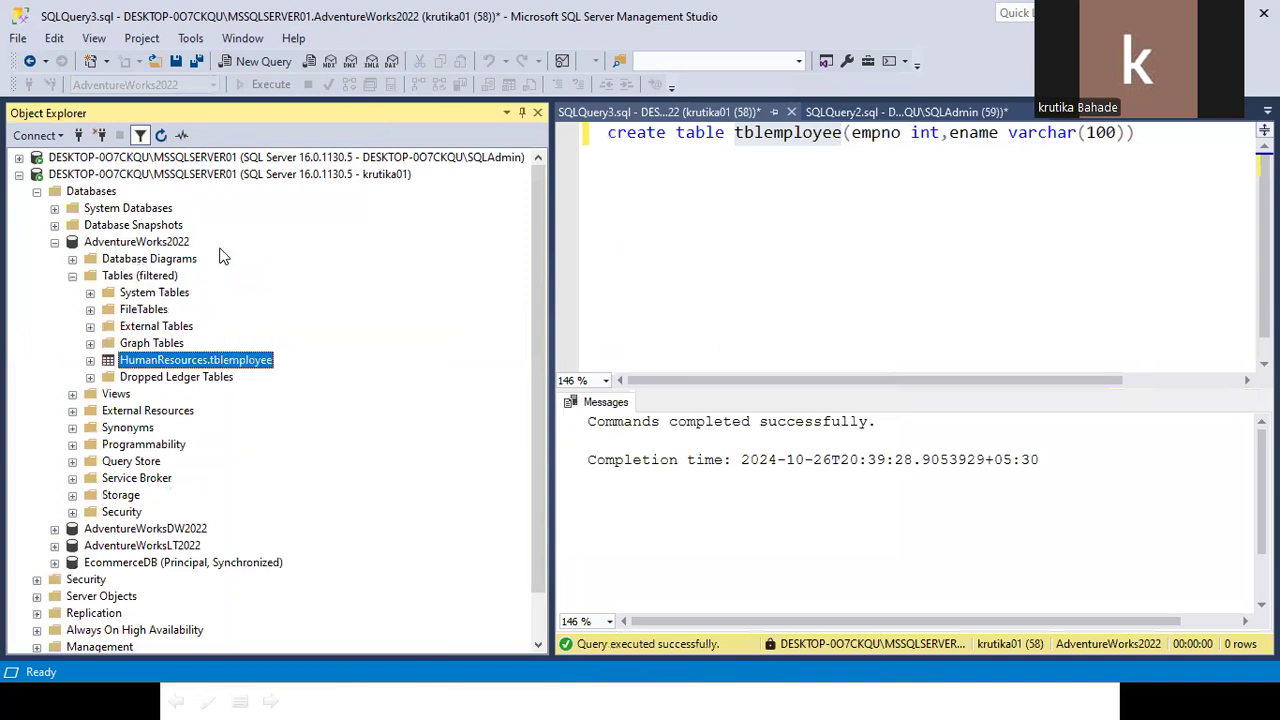
{"action": "left_click", "coordinate": [723, 183]}
{"action": "key", "text": "ctrl+a"}
{"action": "key", "text": "ctrl+c"}
{"action": "left_click", "coordinate": [723, 183]}
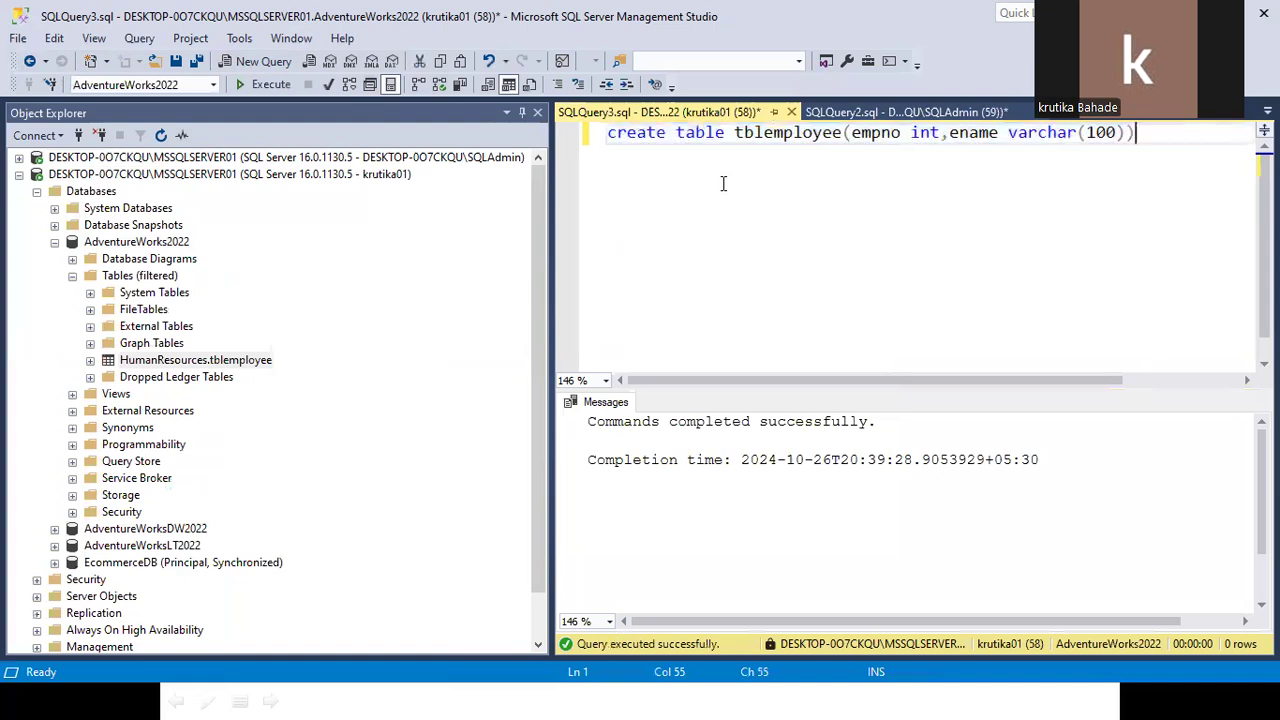
Duplicate the statement on line 3 as dbo.tblemployee01 and execute it.
{"action": "key", "text": "Return"}
{"action": "key", "text": "Return"}
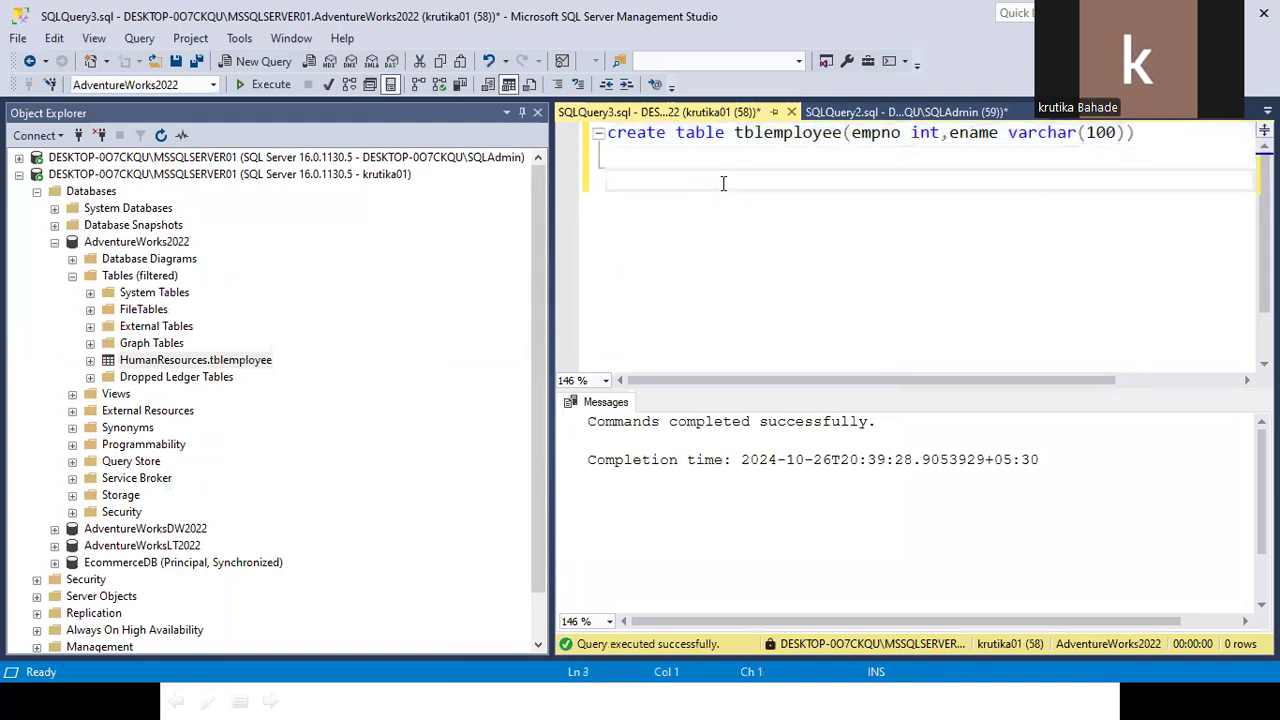
{"action": "key", "text": "ctrl+v"}
{"action": "left_click", "coordinate": [733, 180]}
{"action": "type", "text": "dbo"}
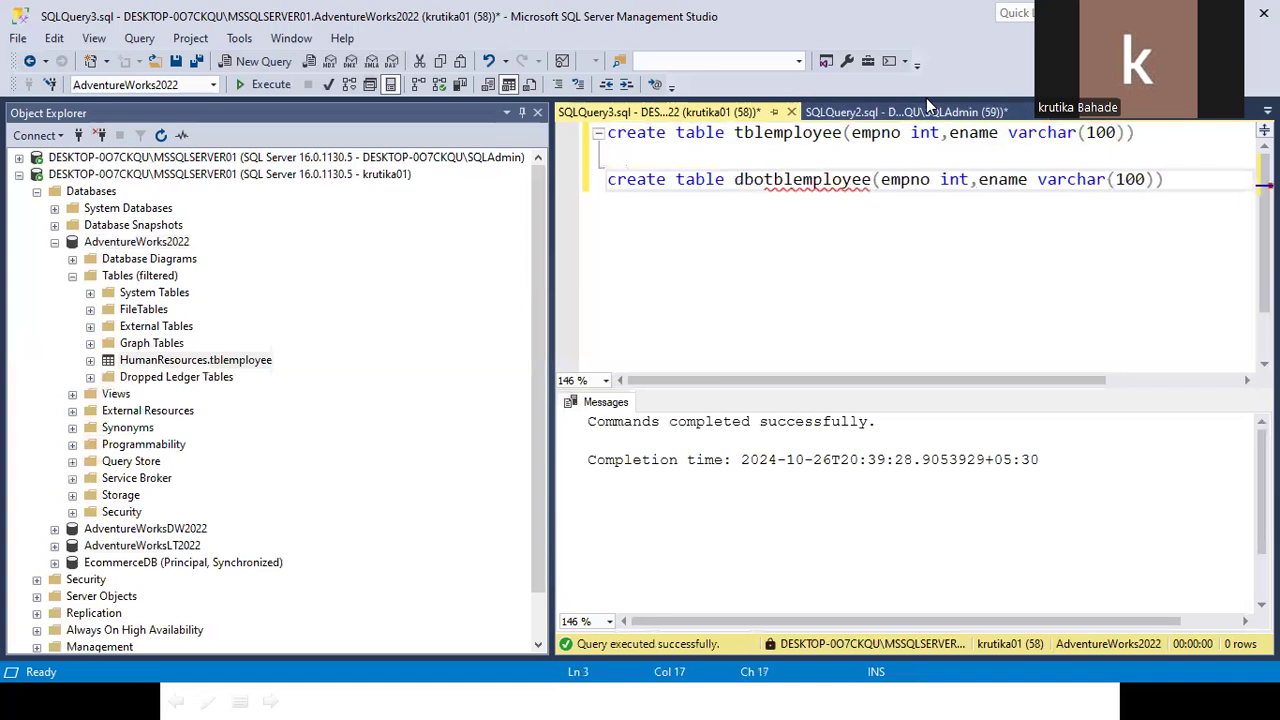
{"action": "type", "text": "."}
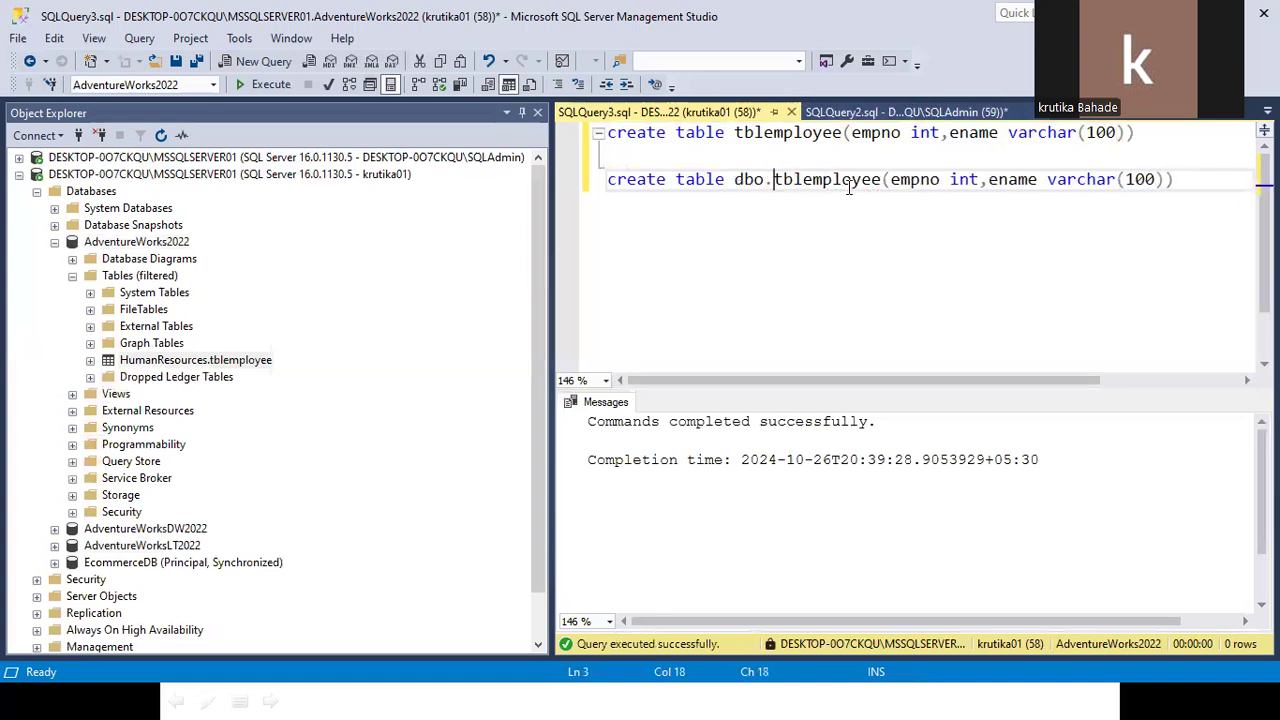
{"action": "left_click", "coordinate": [883, 180]}
{"action": "type", "text": "01"}
{"action": "left_click_drag", "start_coordinate": [1195, 180], "coordinate": [606, 180]}
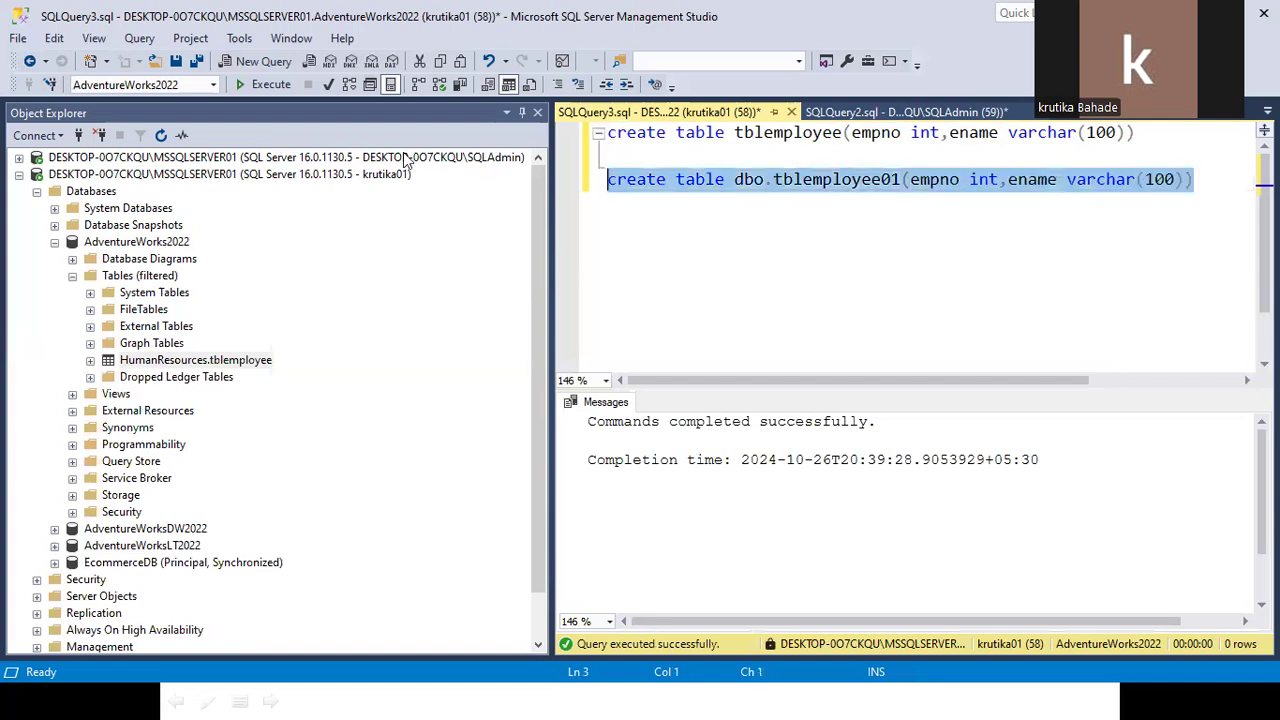
{"action": "left_click", "coordinate": [255, 86]}
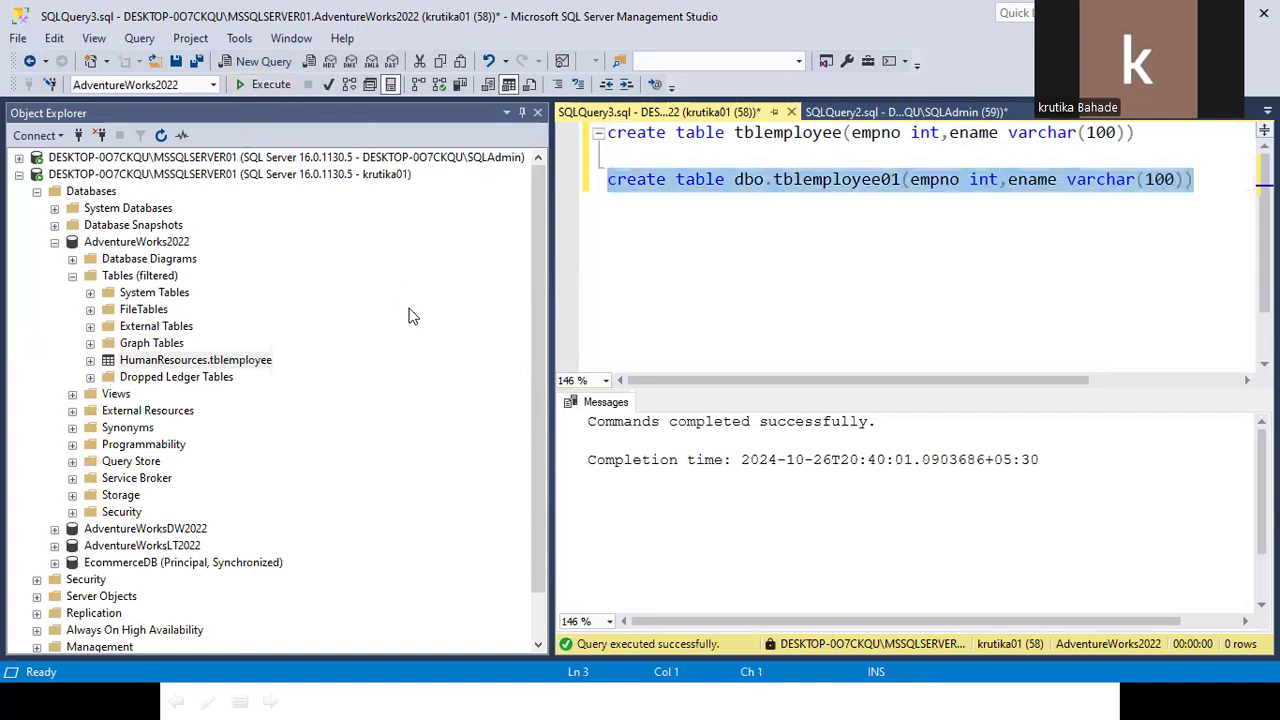
Refresh the filtered Tables list so dbo.tblemployee01 appears beside HumanResources.tblemployee.
{"action": "left_click", "coordinate": [128, 281]}
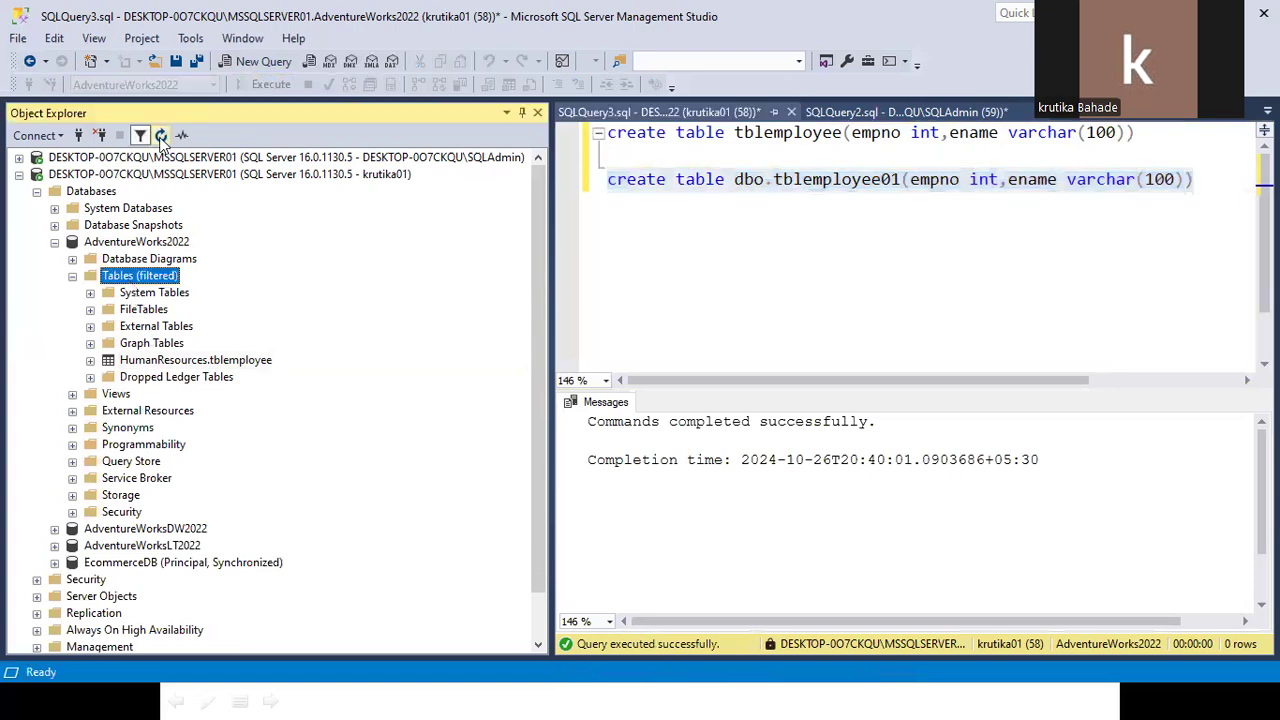
{"action": "key", "text": "F5"}
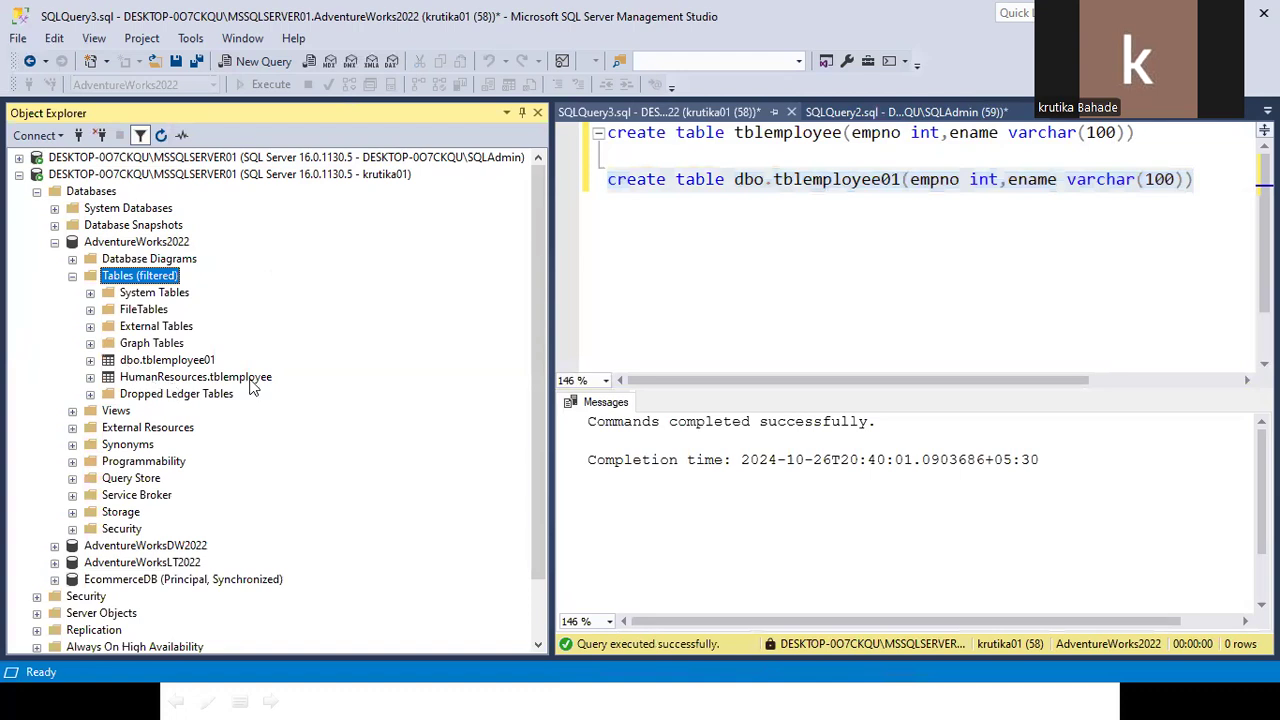
{"action": "left_click", "coordinate": [628, 258]}
{"action": "left_click", "coordinate": [631, 161]}
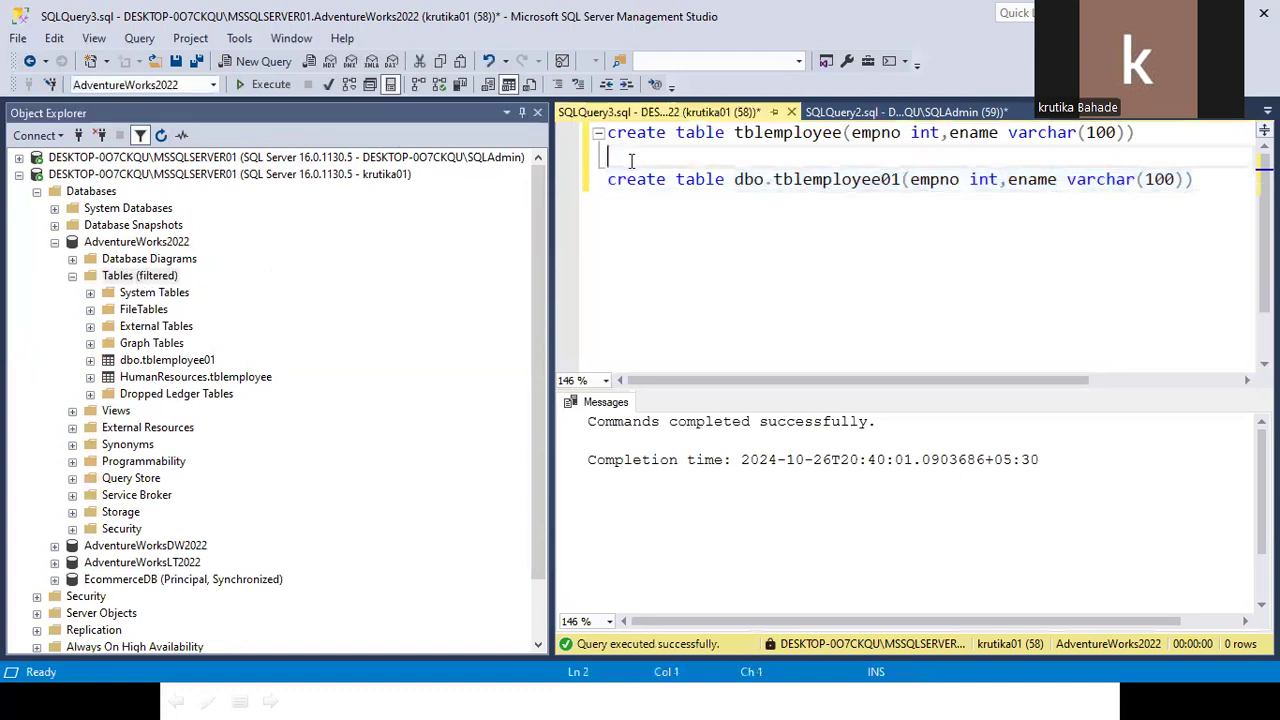
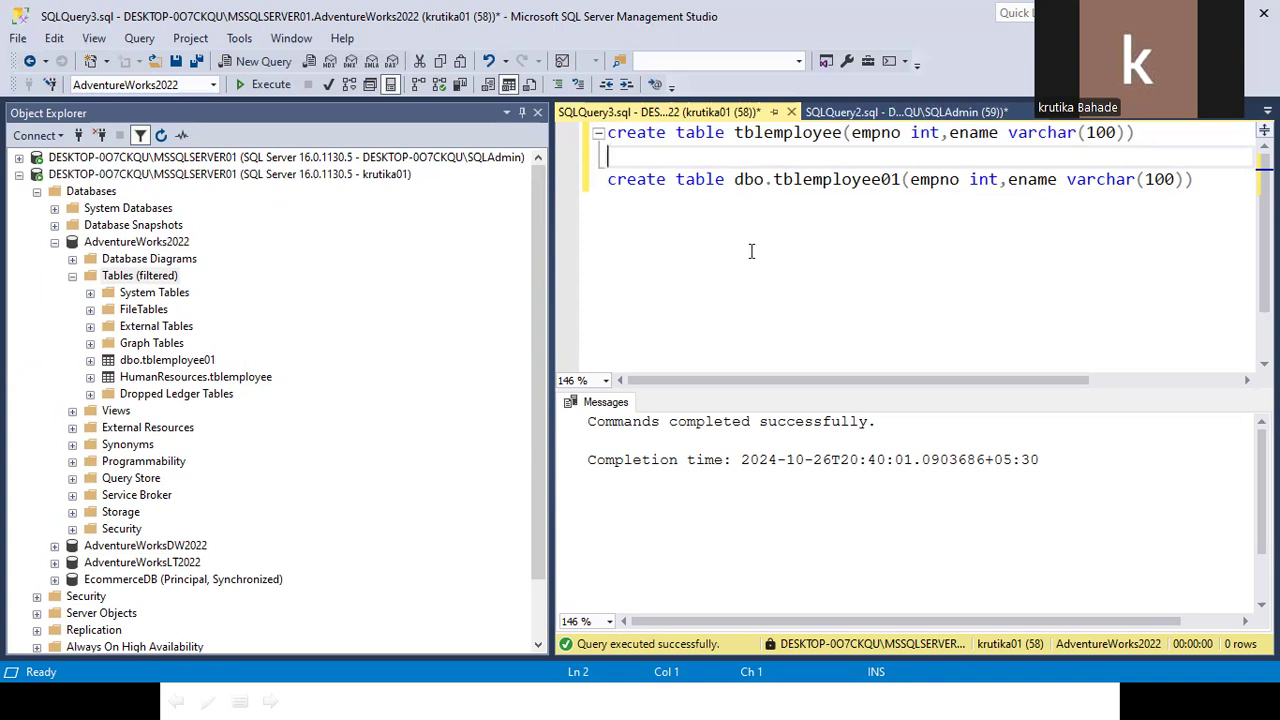
Highlight the table names in the two CREATE TABLE statements and collapse the filtered Tables folder.
{"action": "left_click_drag", "start_coordinate": [733, 133], "coordinate": [838, 137]}
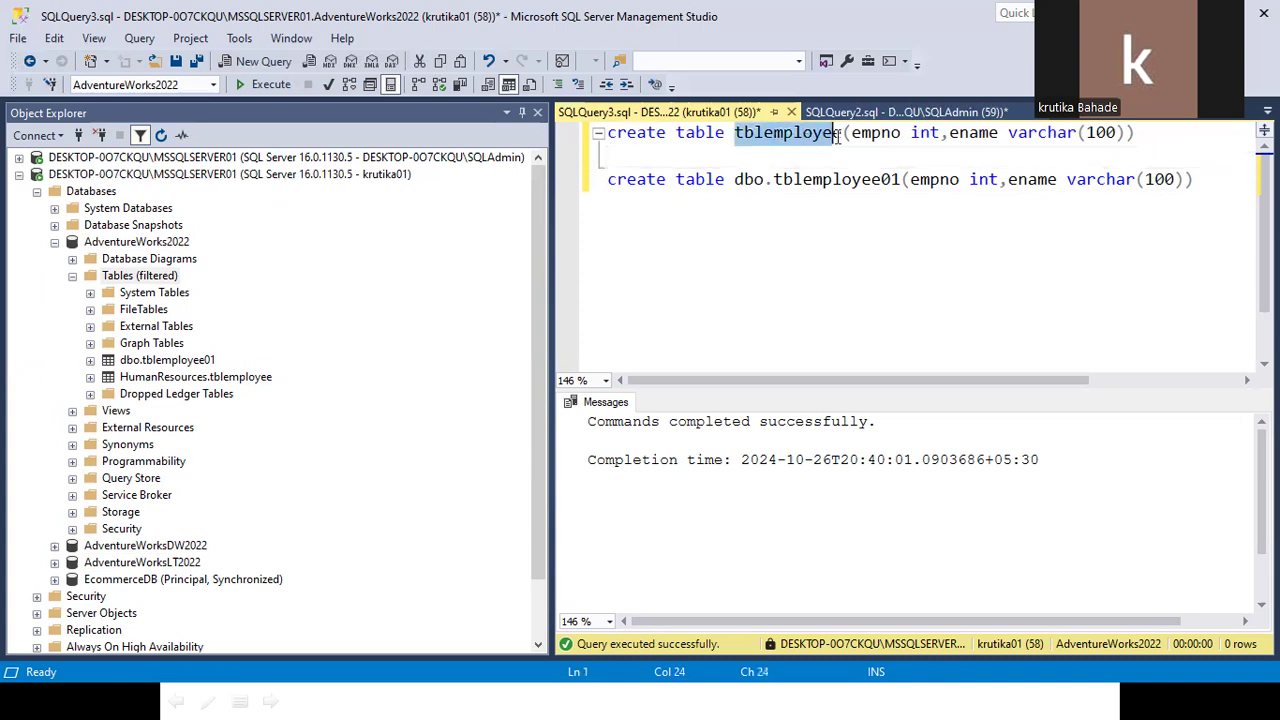
{"action": "left_click", "coordinate": [881, 180]}
{"action": "left_click", "coordinate": [745, 184]}
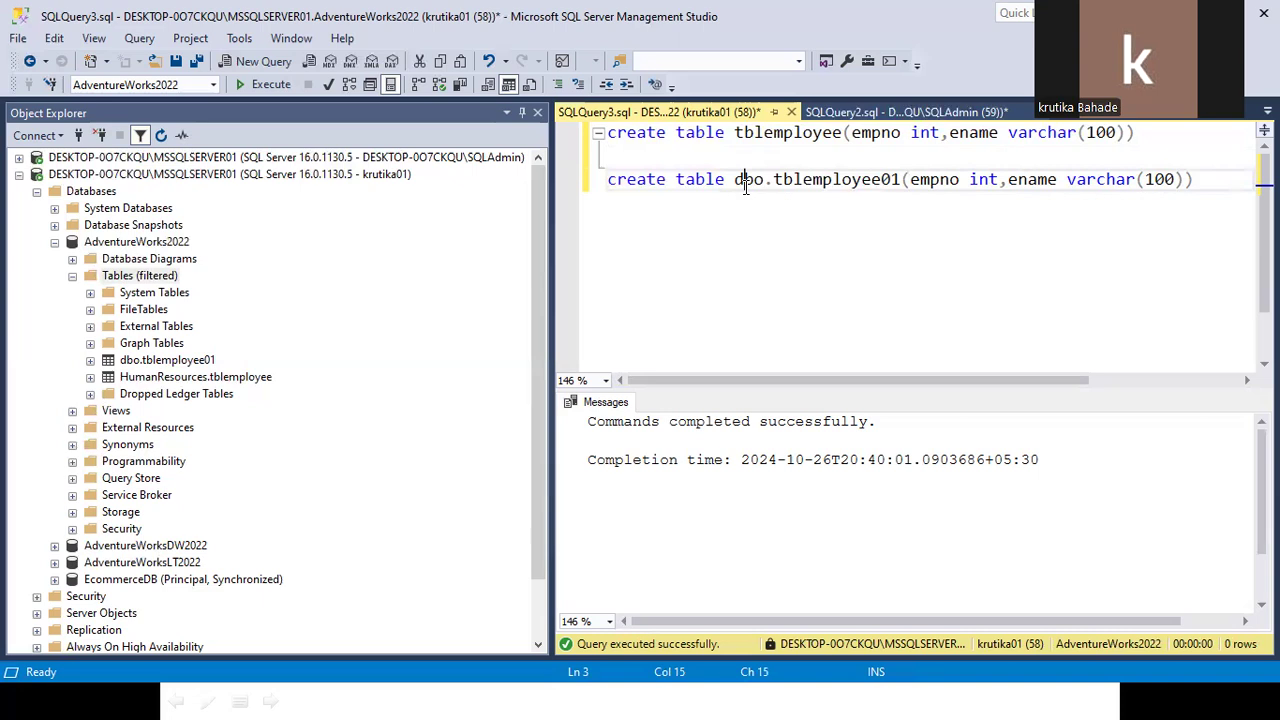
{"action": "left_click", "coordinate": [72, 276]}
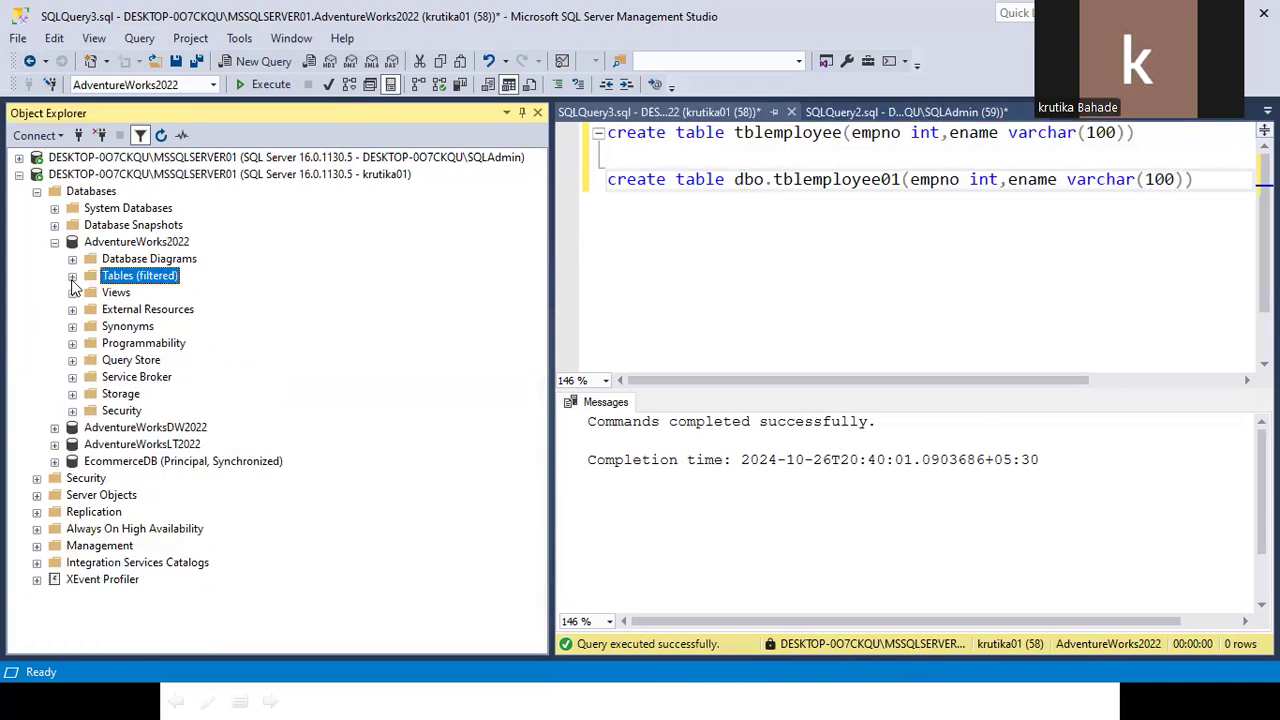
{"action": "left_click", "coordinate": [720, 168]}
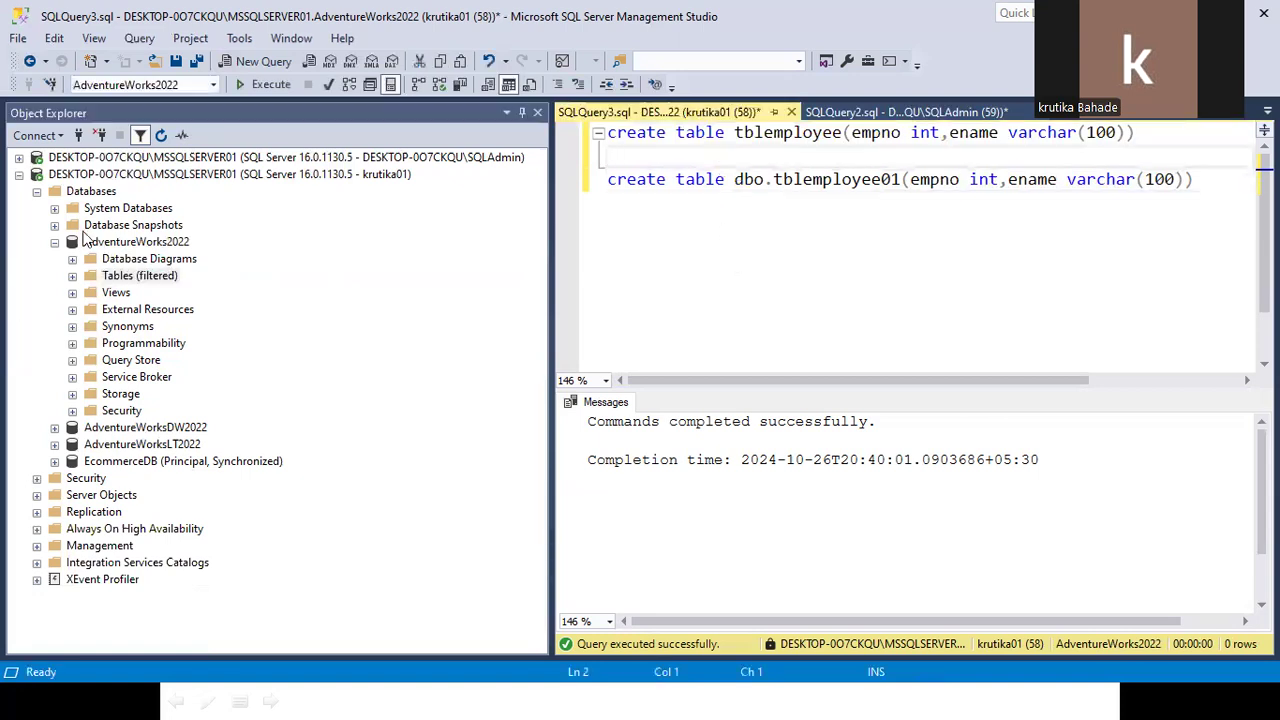
Switch Object Explorer to the SQLAdmin connection and open a new query on AdventureWorksLT2022.
{"action": "left_click", "coordinate": [37, 191]}
{"action": "left_click", "coordinate": [19, 175]}
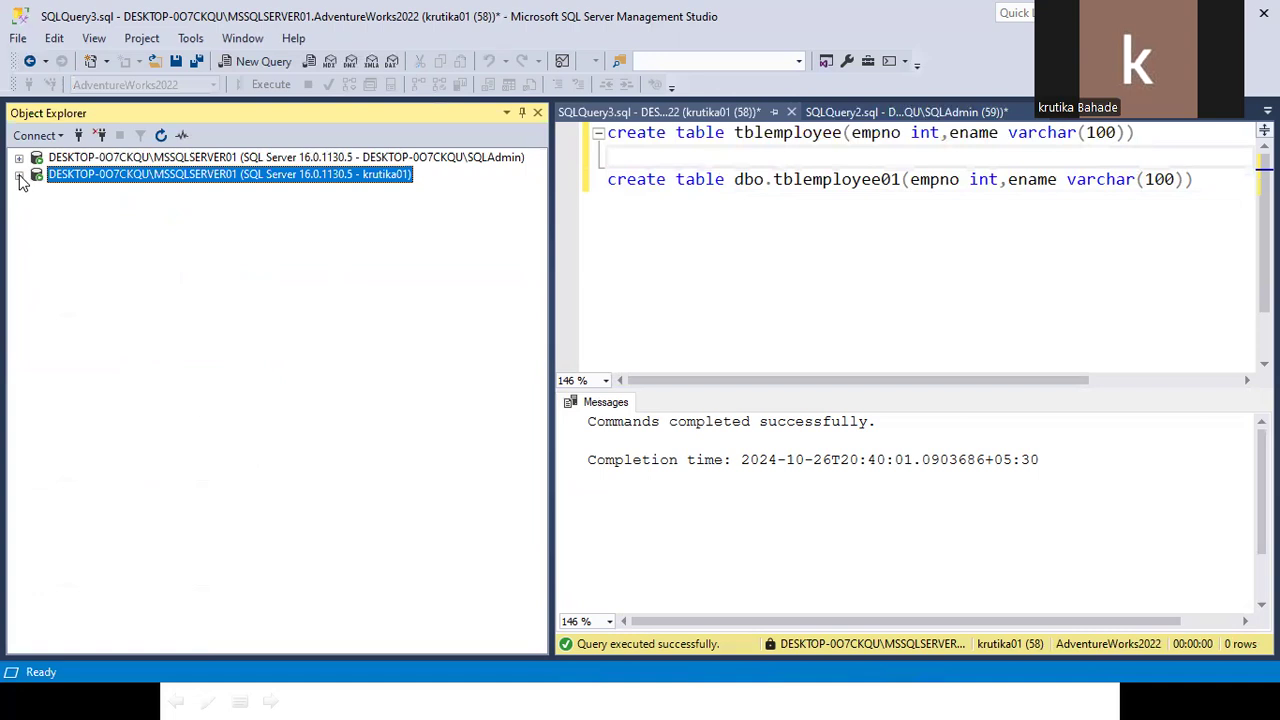
{"action": "left_click", "coordinate": [19, 175]}
{"action": "left_click", "coordinate": [19, 158]}
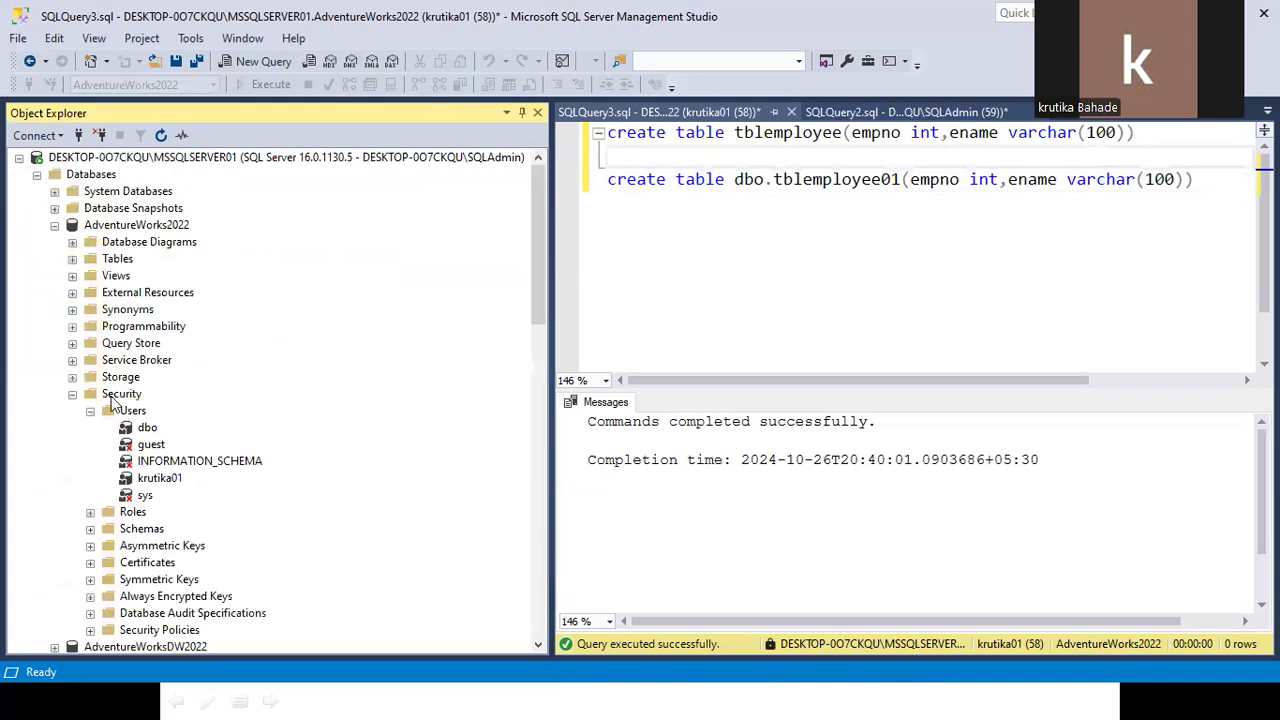
{"action": "left_click", "coordinate": [72, 394]}
{"action": "left_click", "coordinate": [55, 225]}
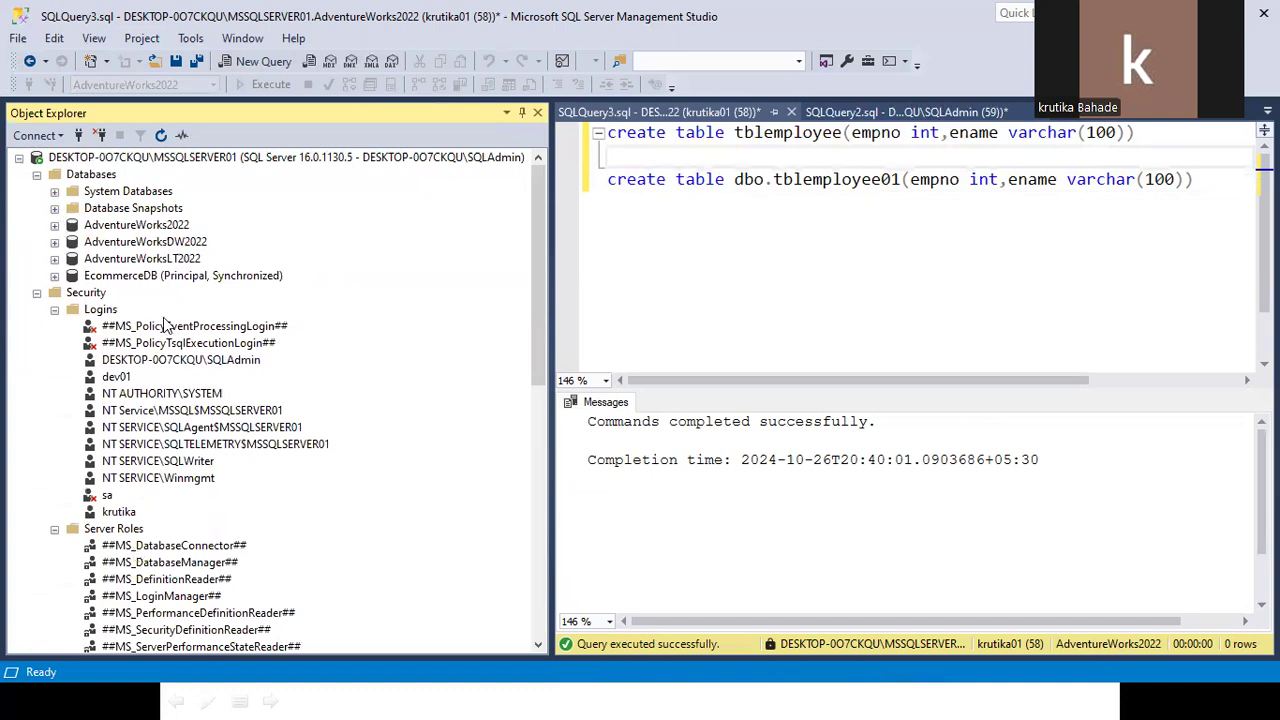
{"action": "left_click", "coordinate": [152, 258]}
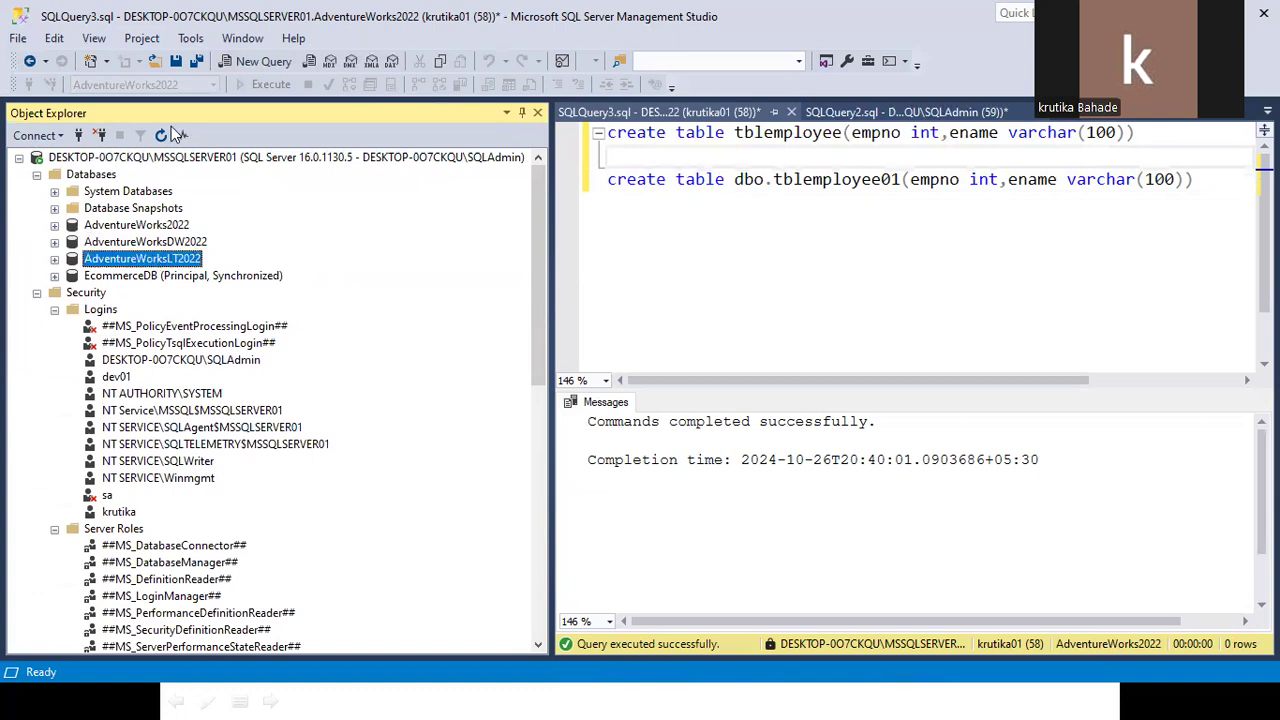
{"action": "left_click", "coordinate": [257, 70]}
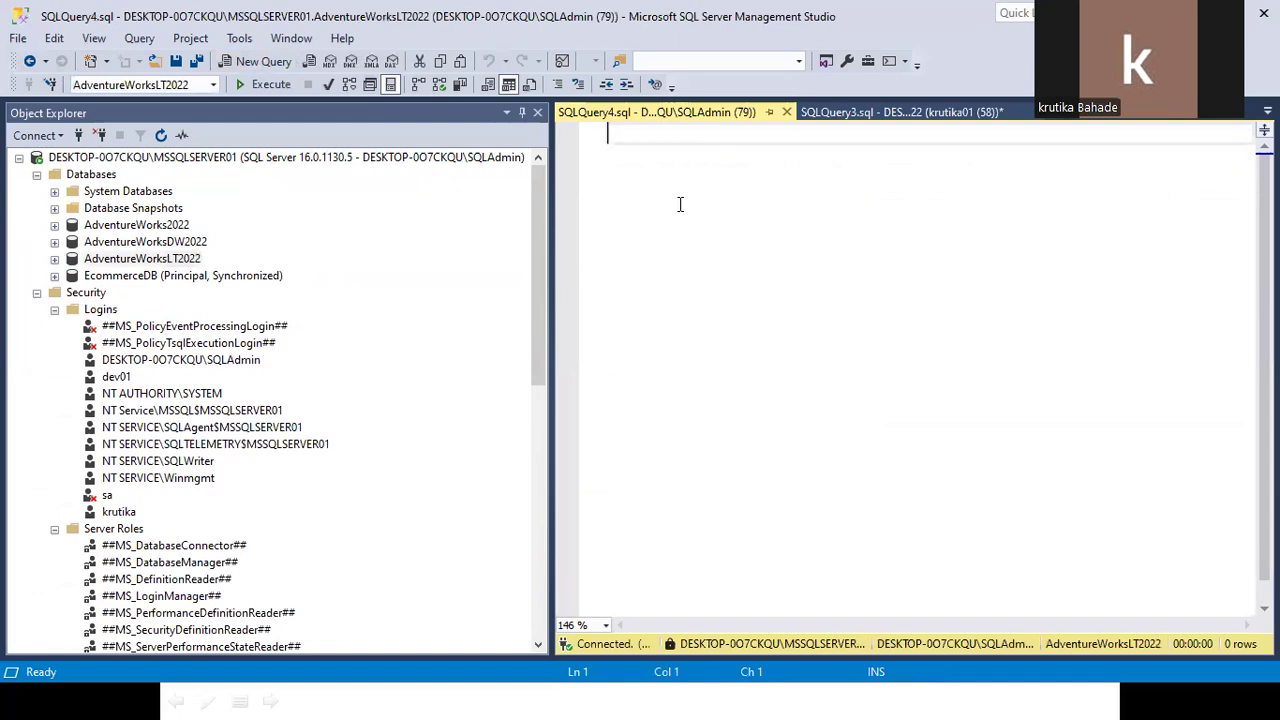
Drag the login name into the editor and begin the line above it with CREATE USER.
{"action": "left_click_drag", "start_coordinate": [115, 512], "coordinate": [745, 162]}
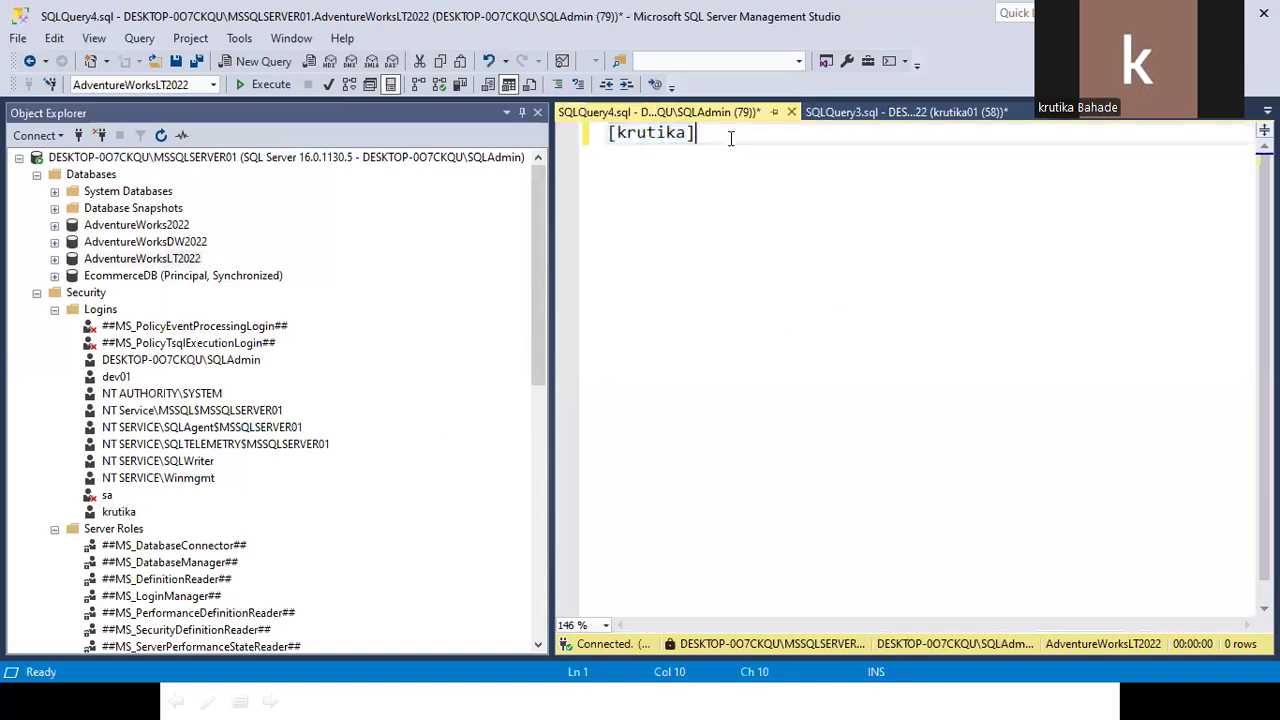
{"action": "key", "text": "Home"}
{"action": "key", "text": "Return"}
{"action": "key", "text": "Return"}
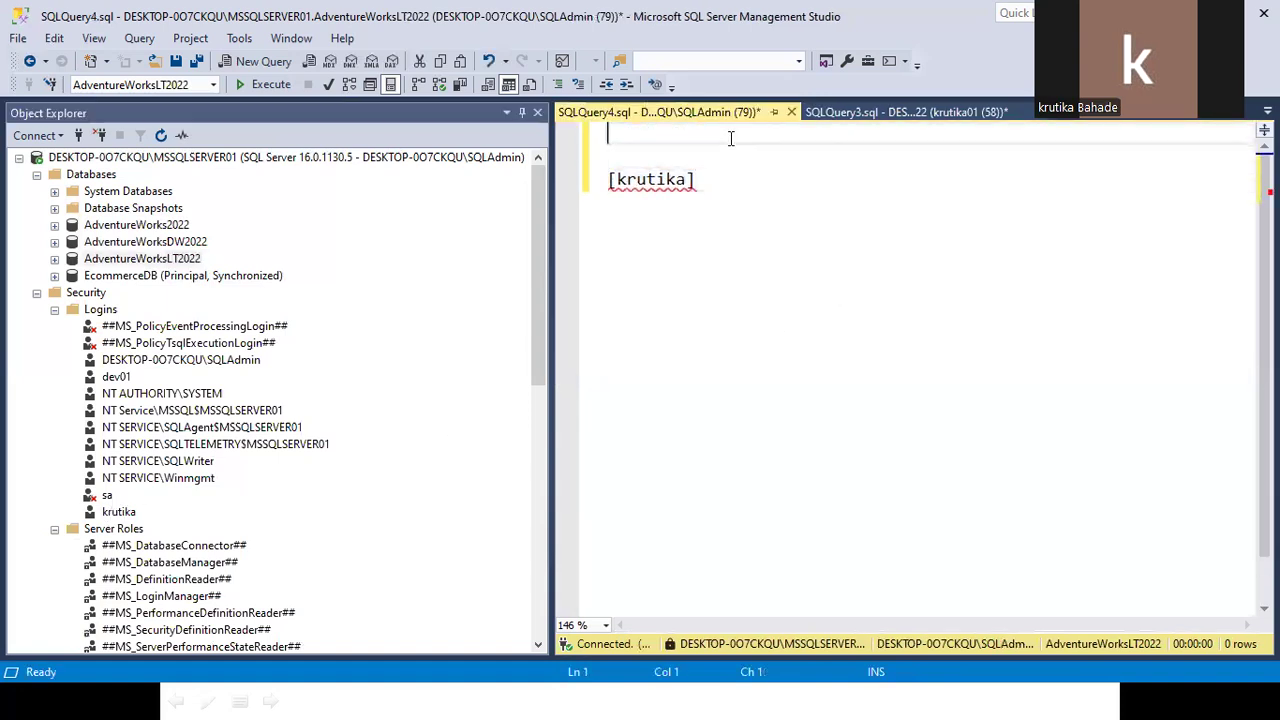
{"action": "type", "text": "create"}
{"action": "type", "text": " log"}
{"action": "key", "text": "BackSpace"}
{"action": "key", "text": "BackSpace"}
{"action": "key", "text": "BackSpace"}
{"action": "type", "text": "use"}
{"action": "left_click", "coordinate": [170, 85]}
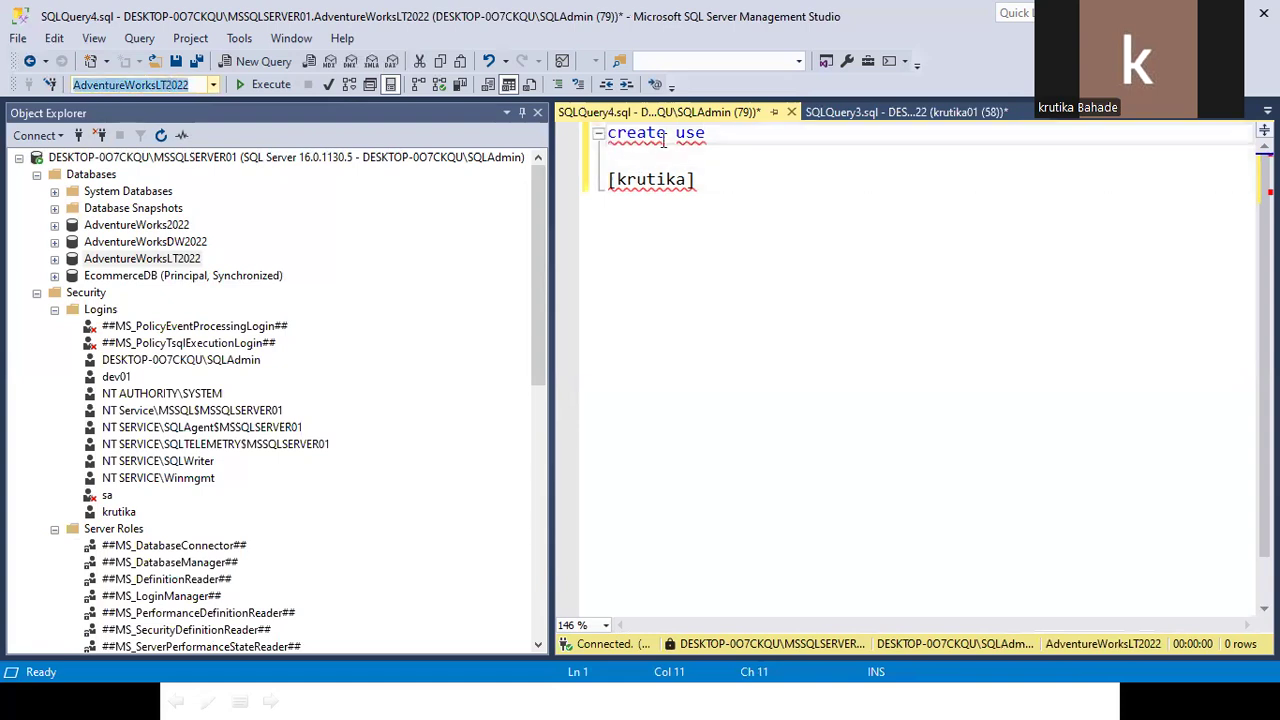
{"action": "double_click", "coordinate": [703, 139]}
{"action": "type", "text": "user"}
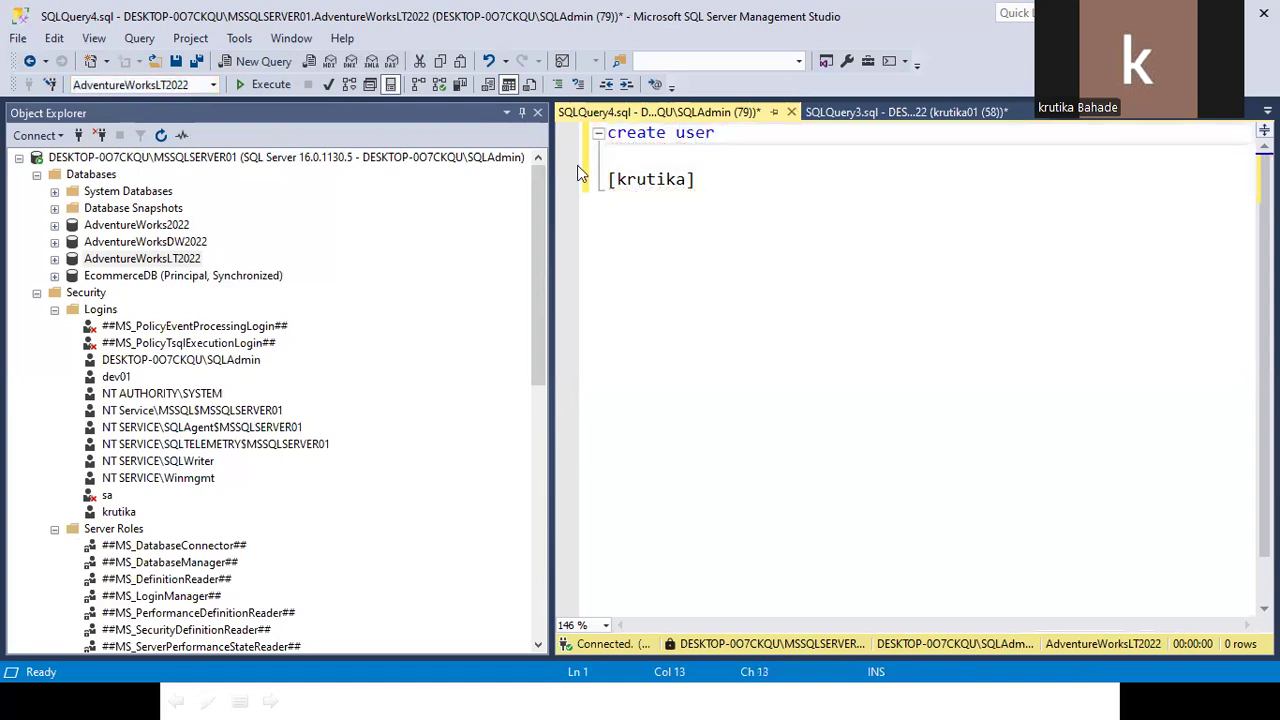
Complete CREATE USER [login] FOR LOGIN [login] with the copied name and execute it.
{"action": "double_click", "coordinate": [641, 179]}
{"action": "key", "text": "ctrl+c"}
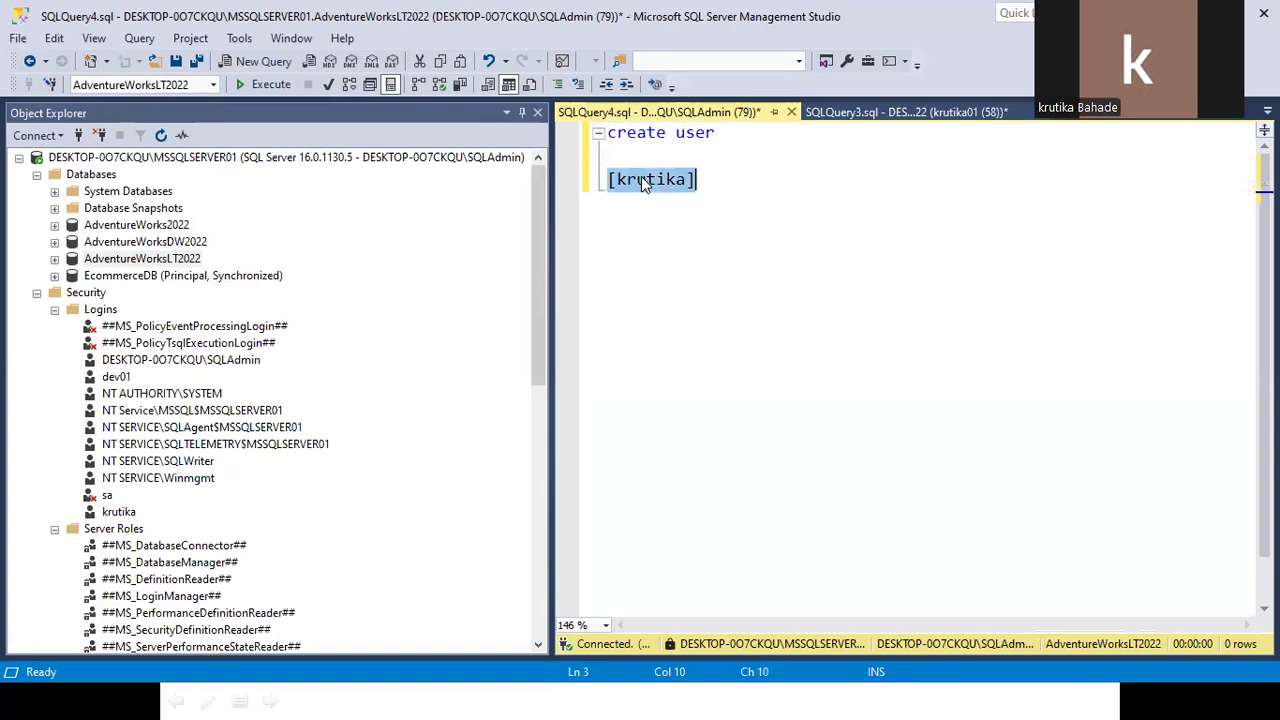
{"action": "left_click", "coordinate": [774, 134]}
{"action": "key", "text": "ctrl+v"}
{"action": "type", "text": "with"}
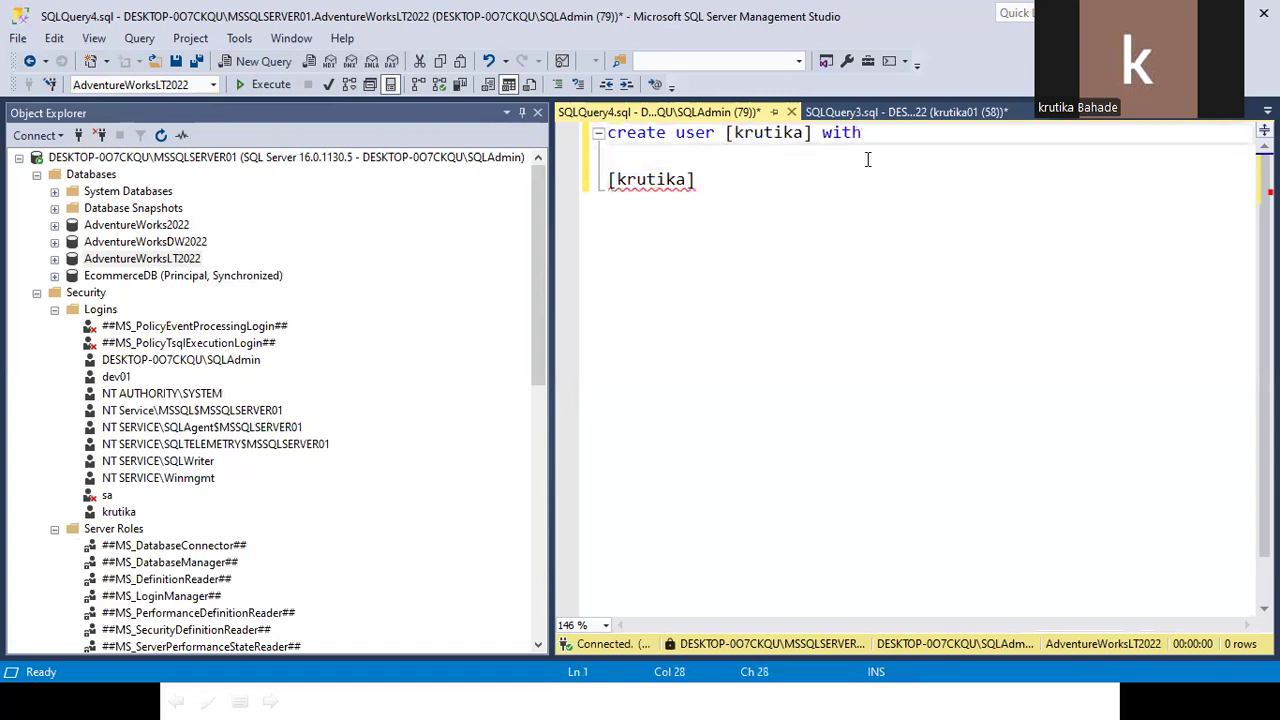
{"action": "key", "text": "BackSpace"}
{"action": "key", "text": "BackSpace"}
{"action": "key", "text": "BackSpace"}
{"action": "key", "text": "BackSpace"}
{"action": "key", "text": "BackSpace"}
{"action": "type", "text": "for login"}
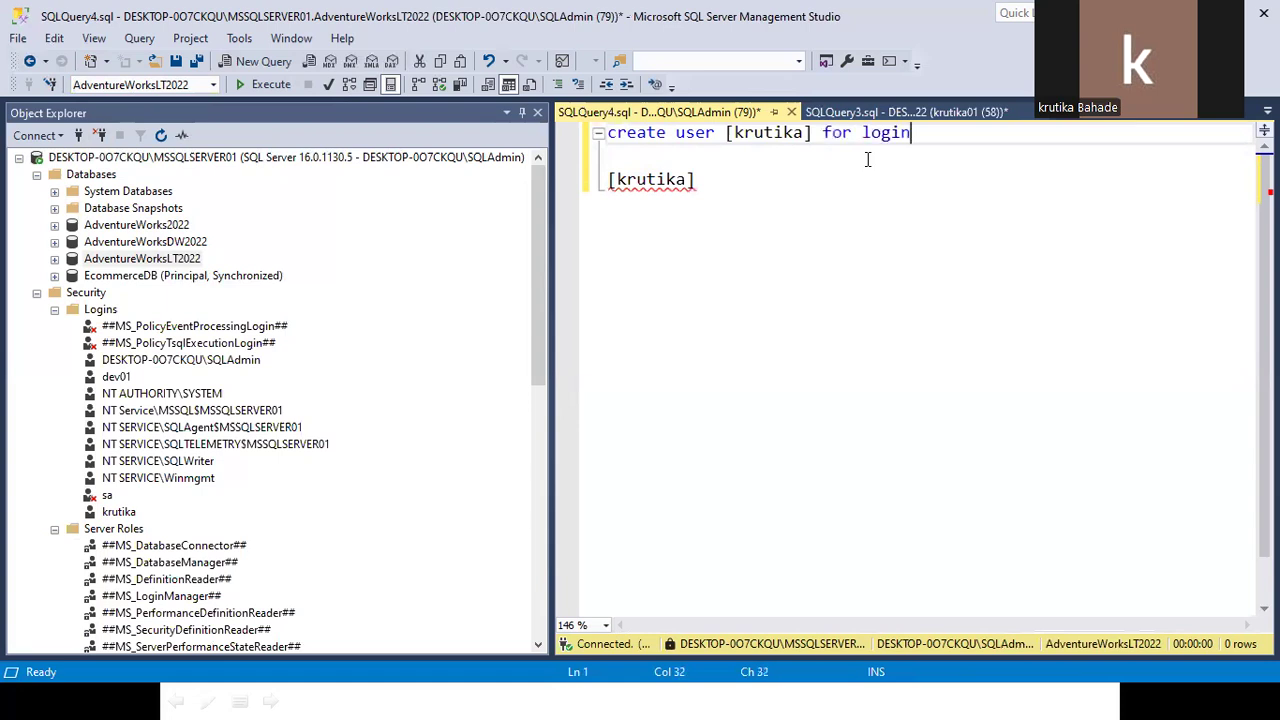
{"action": "left_click_drag", "start_coordinate": [695, 180], "coordinate": [607, 180]}
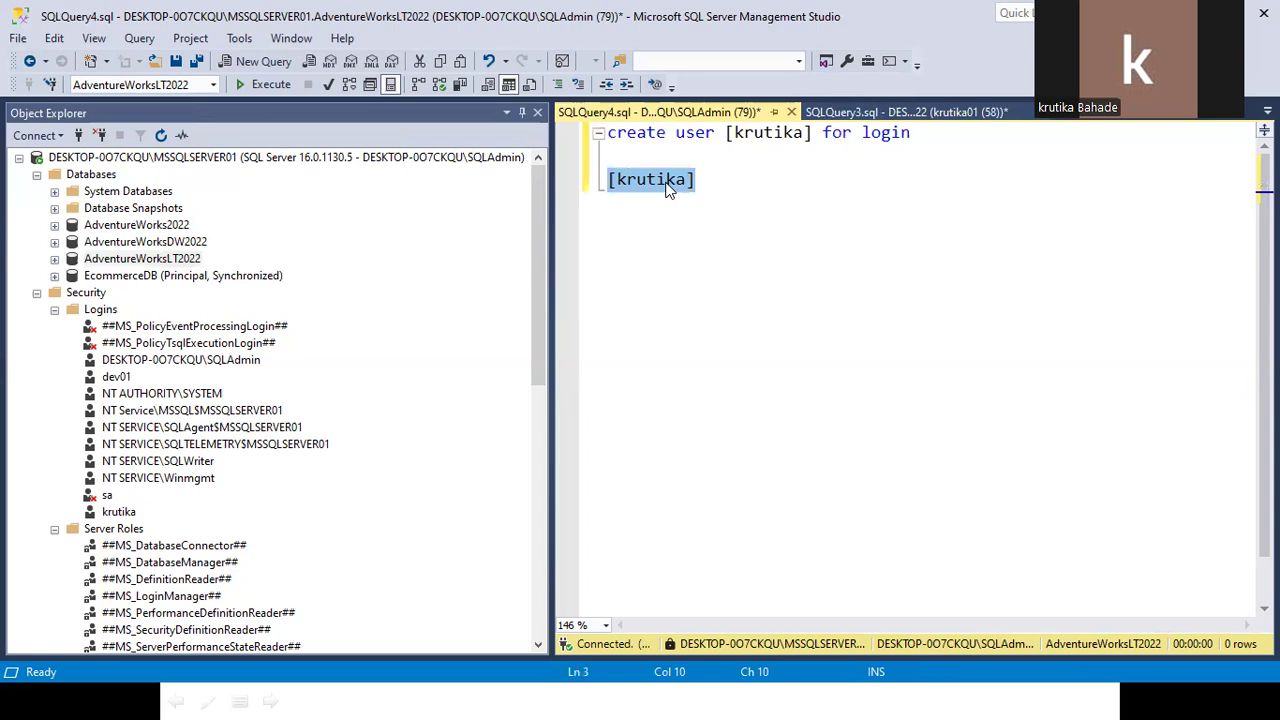
{"action": "key", "text": "BackSpace"}
{"action": "key", "text": "BackSpace"}
{"action": "key", "text": "BackSpace"}
{"action": "key", "text": "ctrl+v"}
{"action": "key", "text": "Return"}
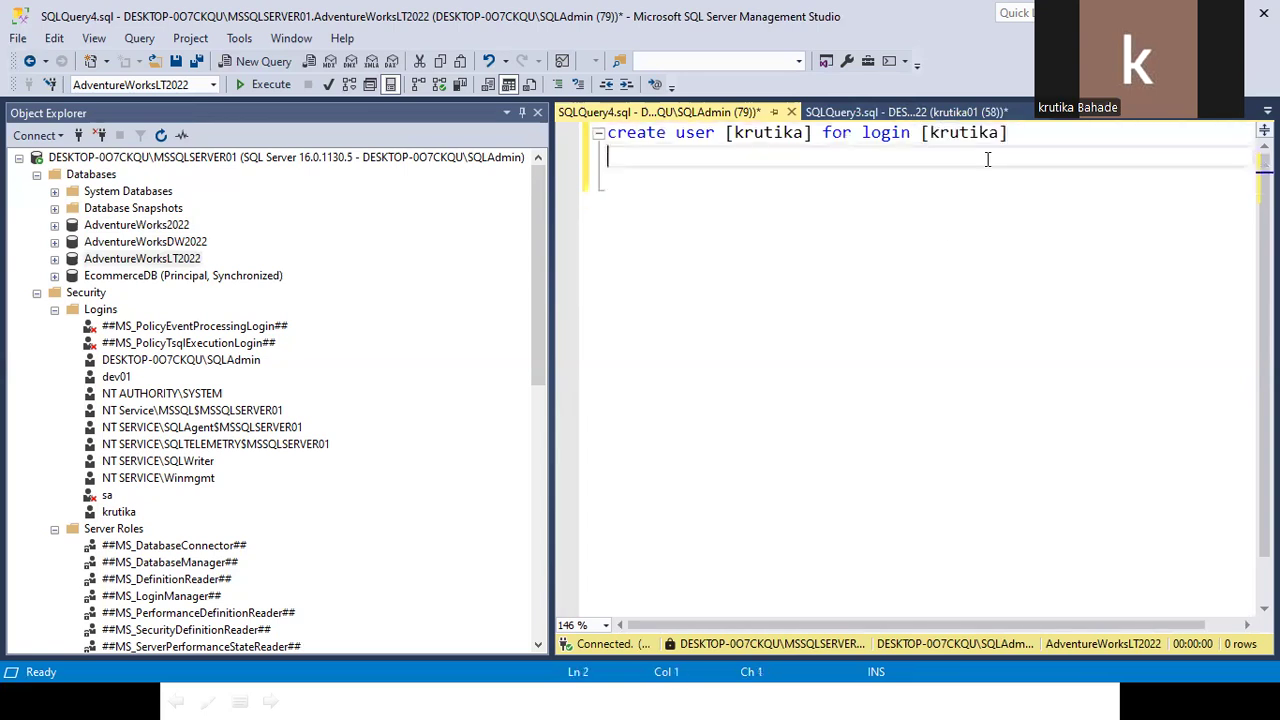
{"action": "left_click_drag", "start_coordinate": [980, 171], "coordinate": [535, 118]}
{"action": "left_click", "coordinate": [257, 83]}
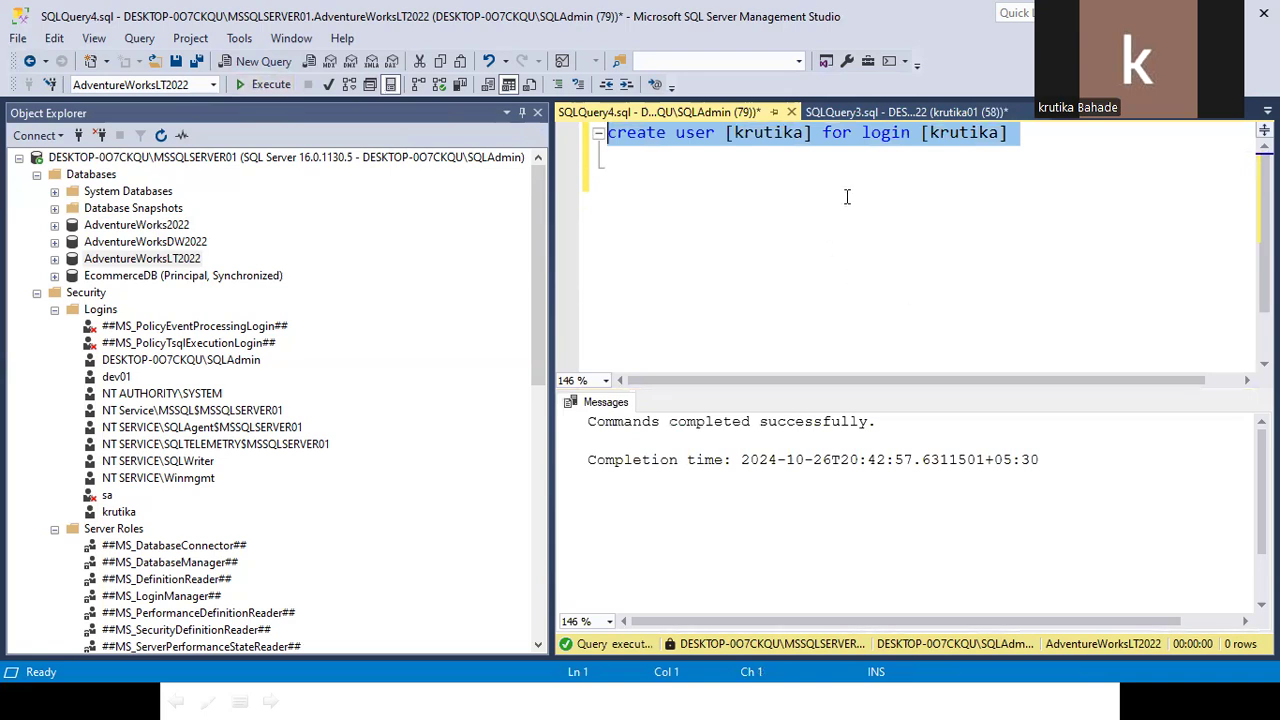
Add a fresh line under CREATE USER and type sp_addrolemember, correcting the typos.
{"action": "left_click", "coordinate": [1028, 138]}
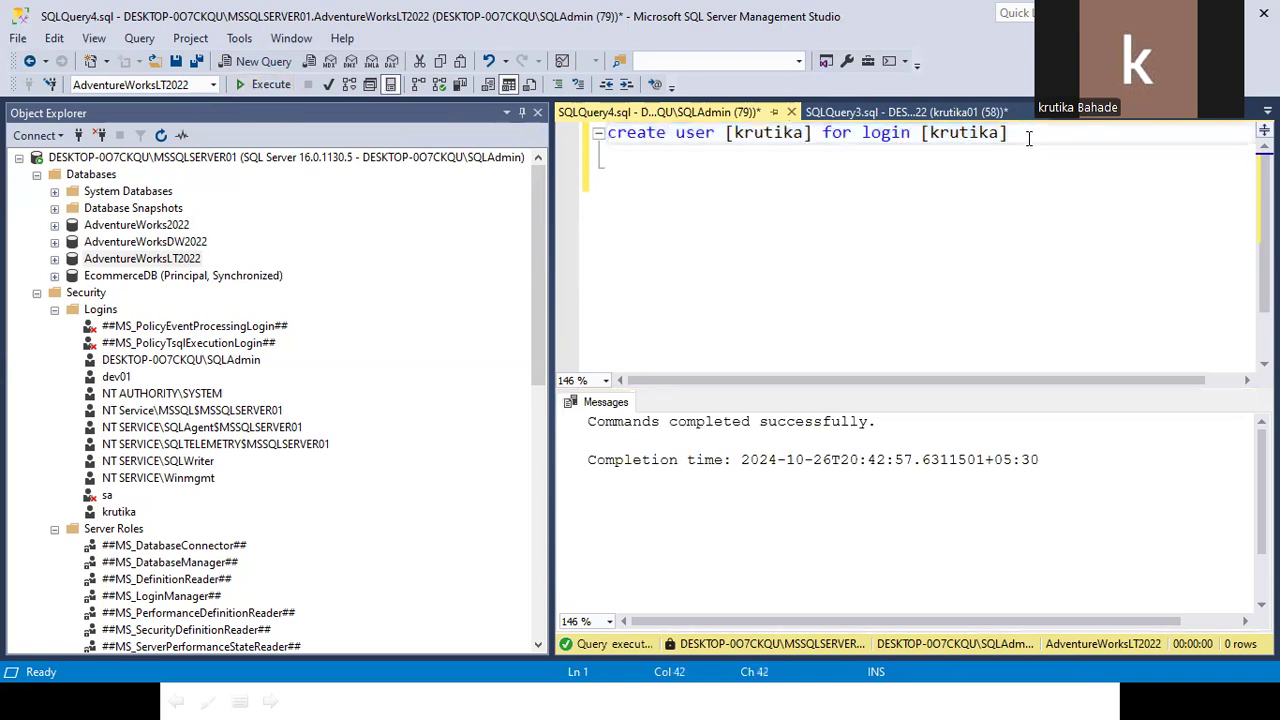
{"action": "key", "text": "Return"}
{"action": "key", "text": "Return"}
{"action": "type", "text": "sp\\"}
{"action": "key", "text": "BackSpace"}
{"action": "key", "text": "Return"}
{"action": "type", "text": "sp_ad"}
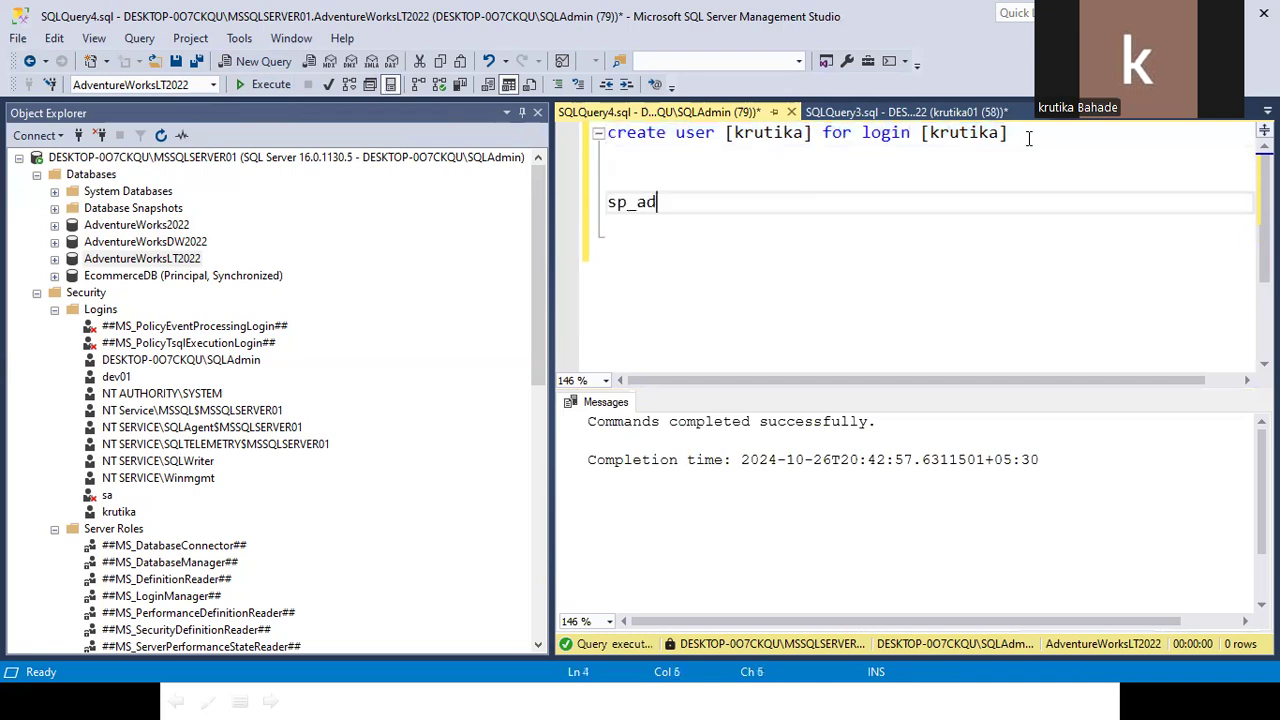
{"action": "type", "text": "dreo"}
{"action": "key", "text": "BackSpace"}
{"action": "key", "text": "BackSpace"}
{"action": "type", "text": "olemember"}
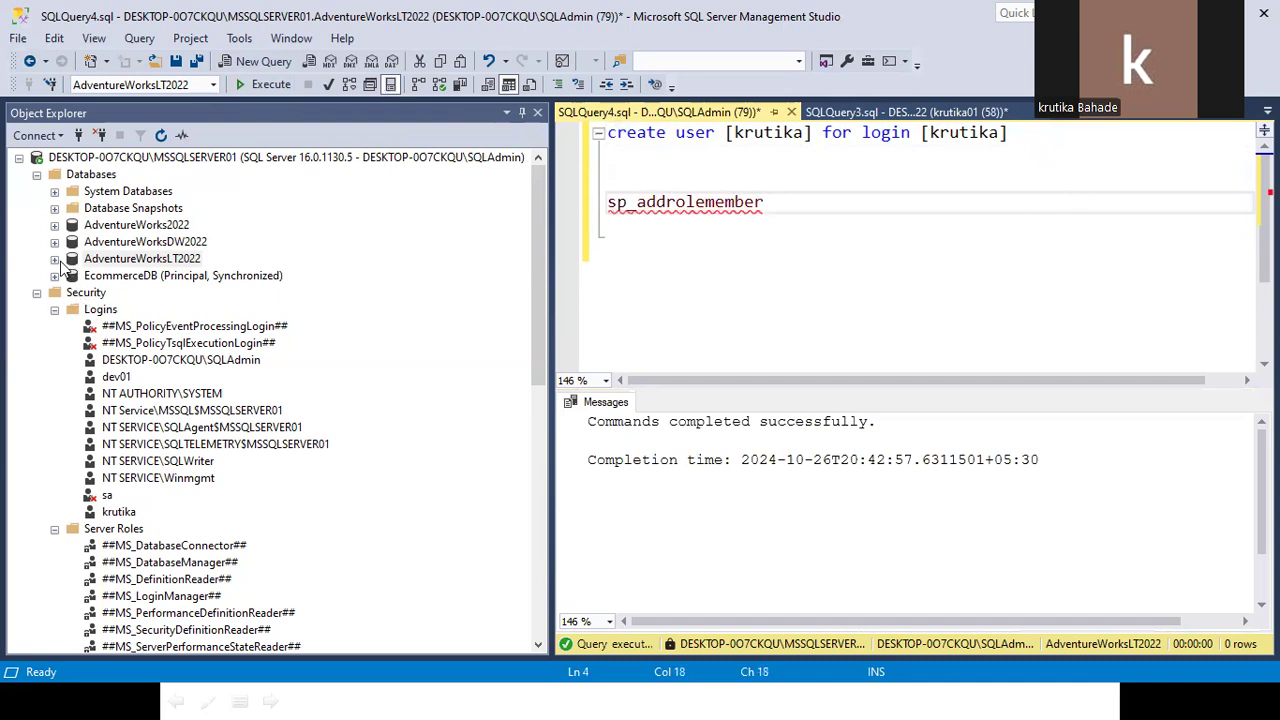
Open the existing AdventureWorks2022 user's Properties on the Membership page, showing only db_owner.
{"action": "left_click", "coordinate": [54, 225]}
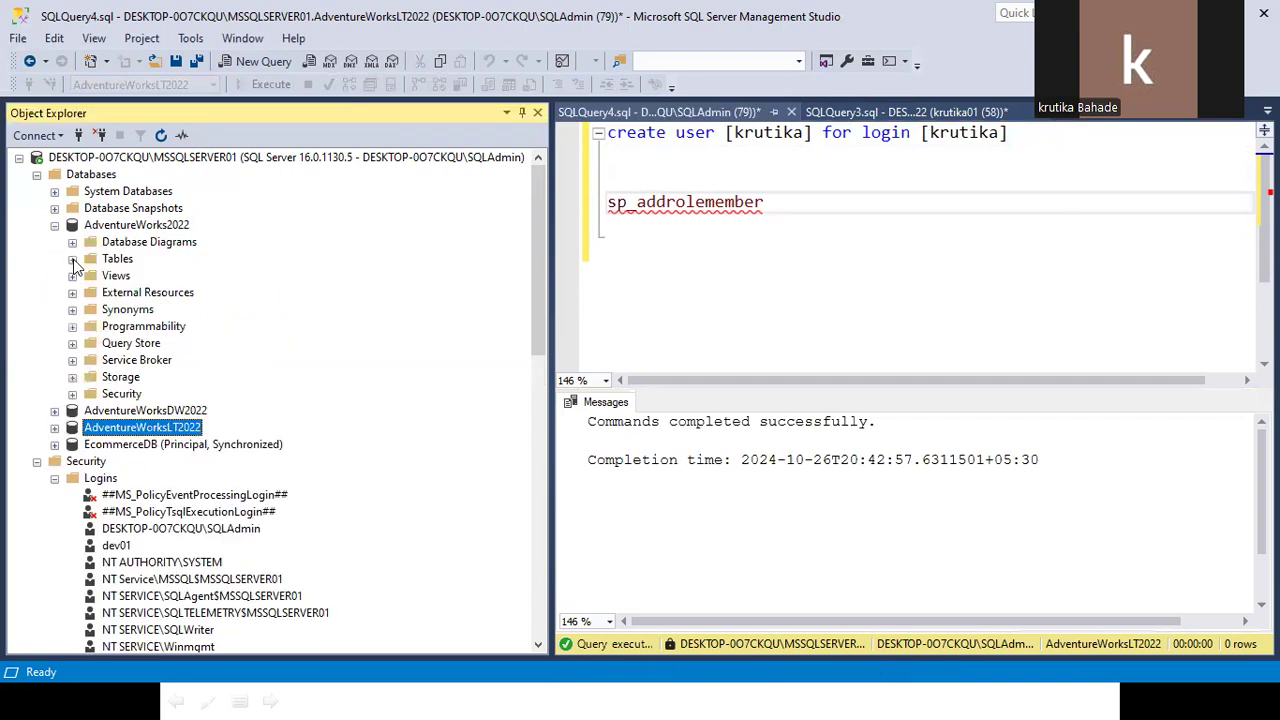
{"action": "left_click", "coordinate": [72, 394]}
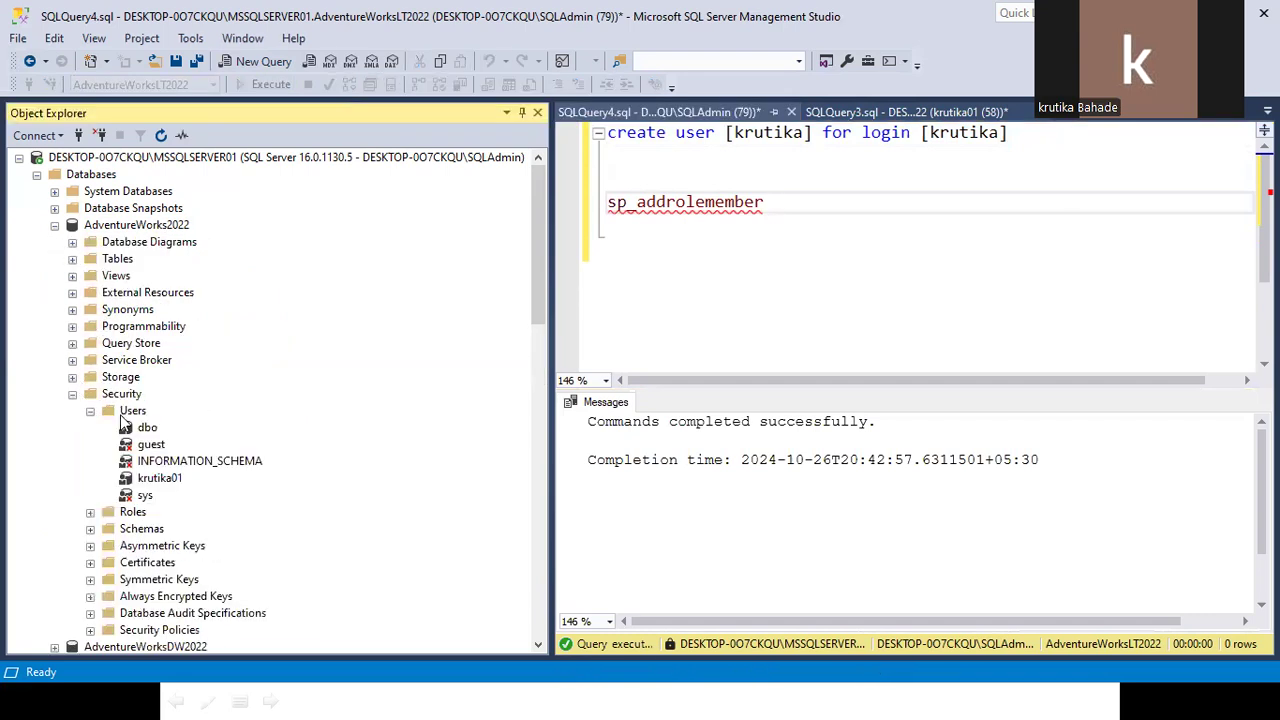
{"action": "right_click", "coordinate": [158, 478]}
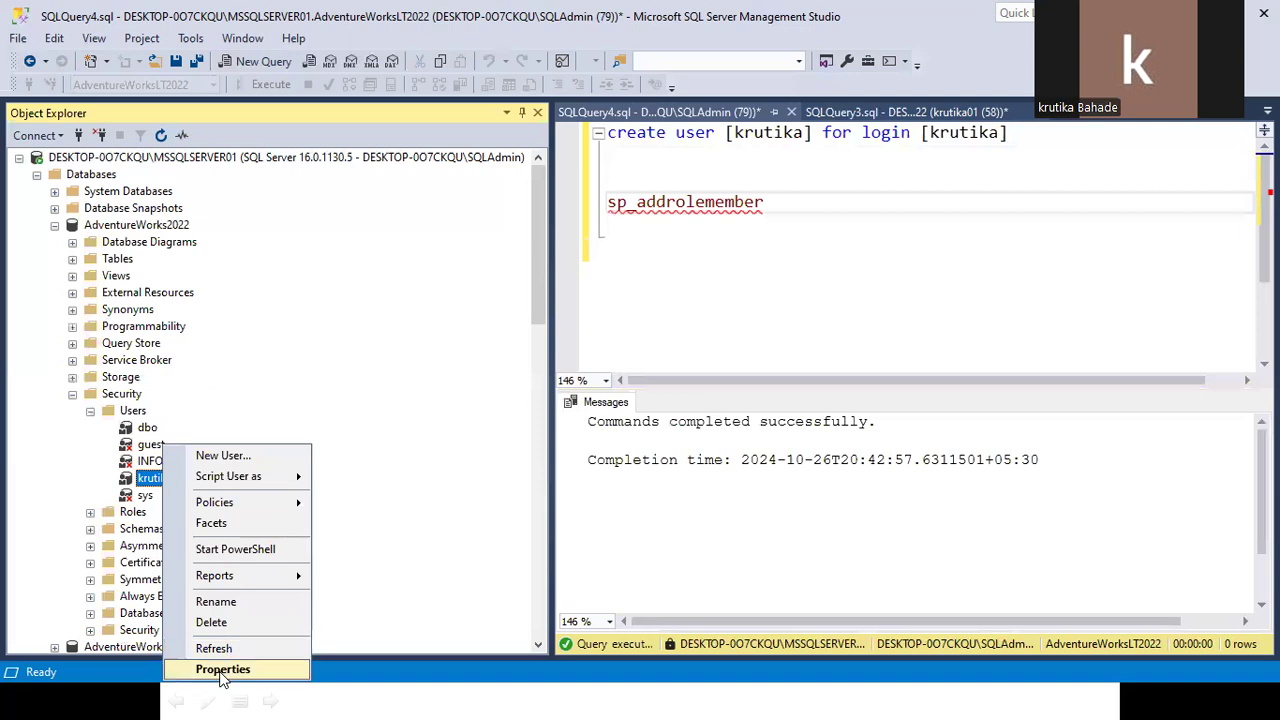
{"action": "left_click", "coordinate": [222, 669]}
{"action": "left_click", "coordinate": [357, 112]}
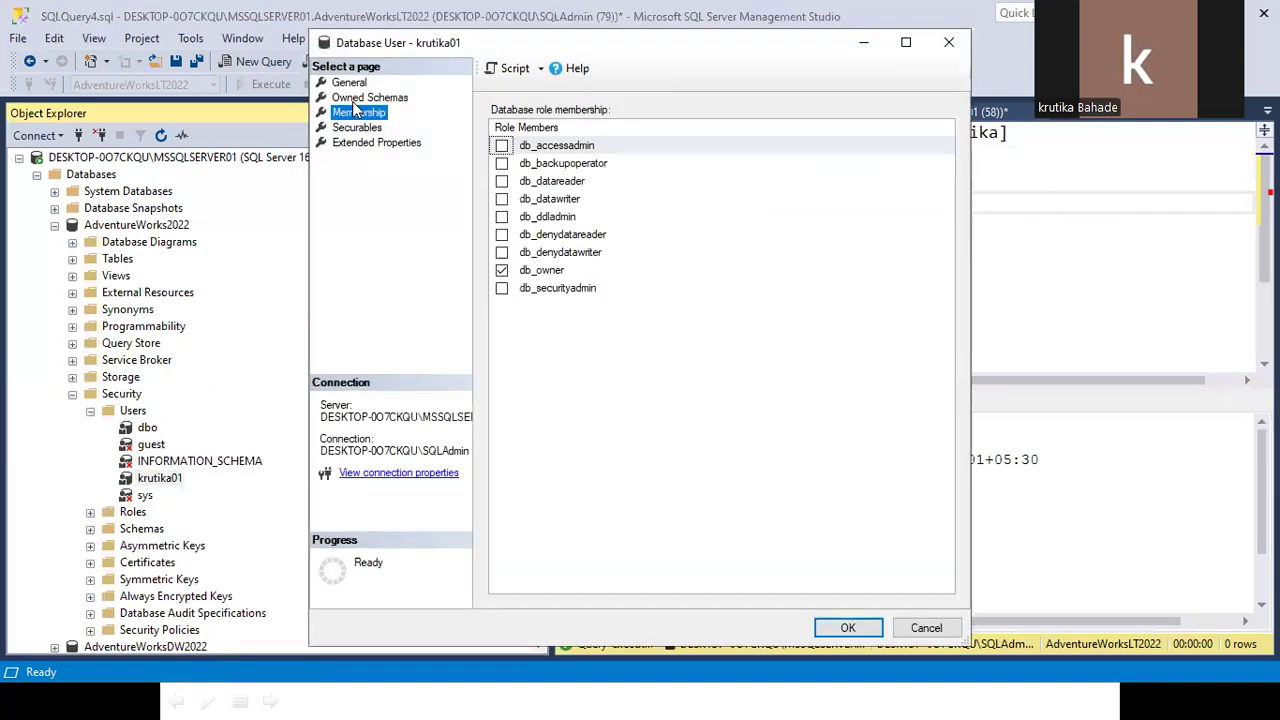
{"action": "left_click_drag", "start_coordinate": [420, 42], "coordinate": [814, 274]}
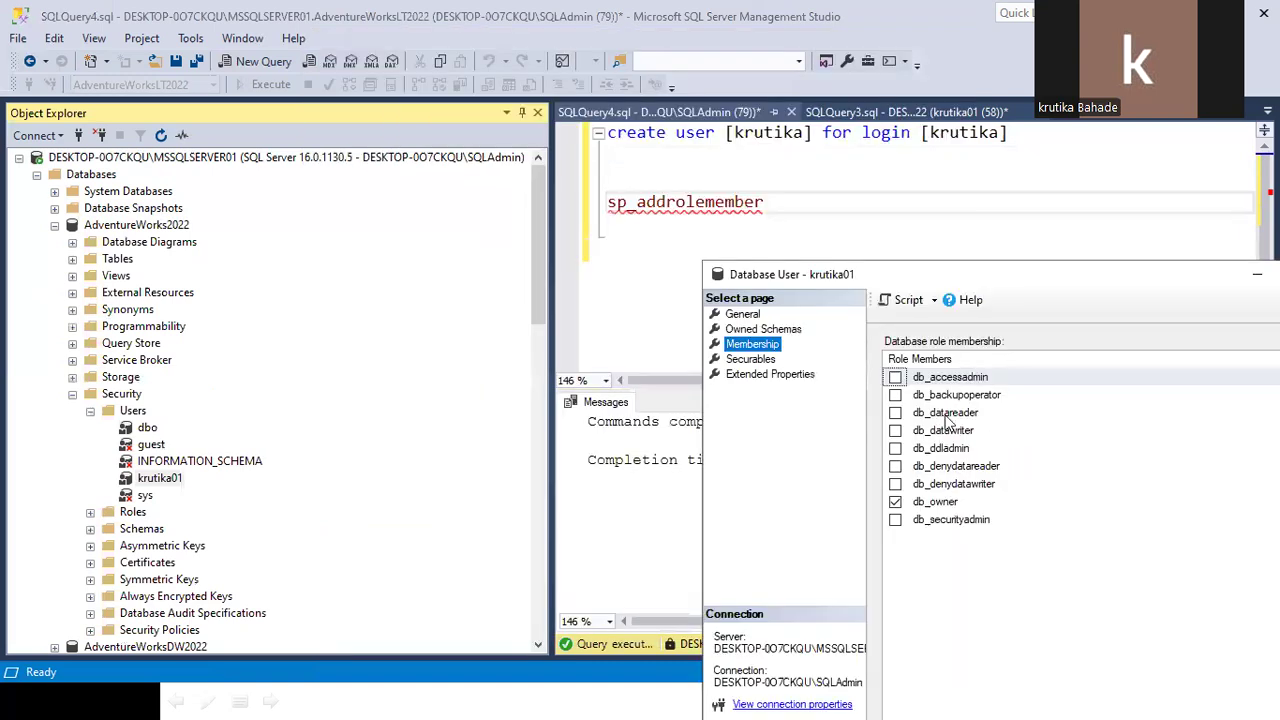
Complete sp_addrolemember 'db_datareader', [user] with the copied user name and execute it.
{"action": "left_click", "coordinate": [779, 202]}
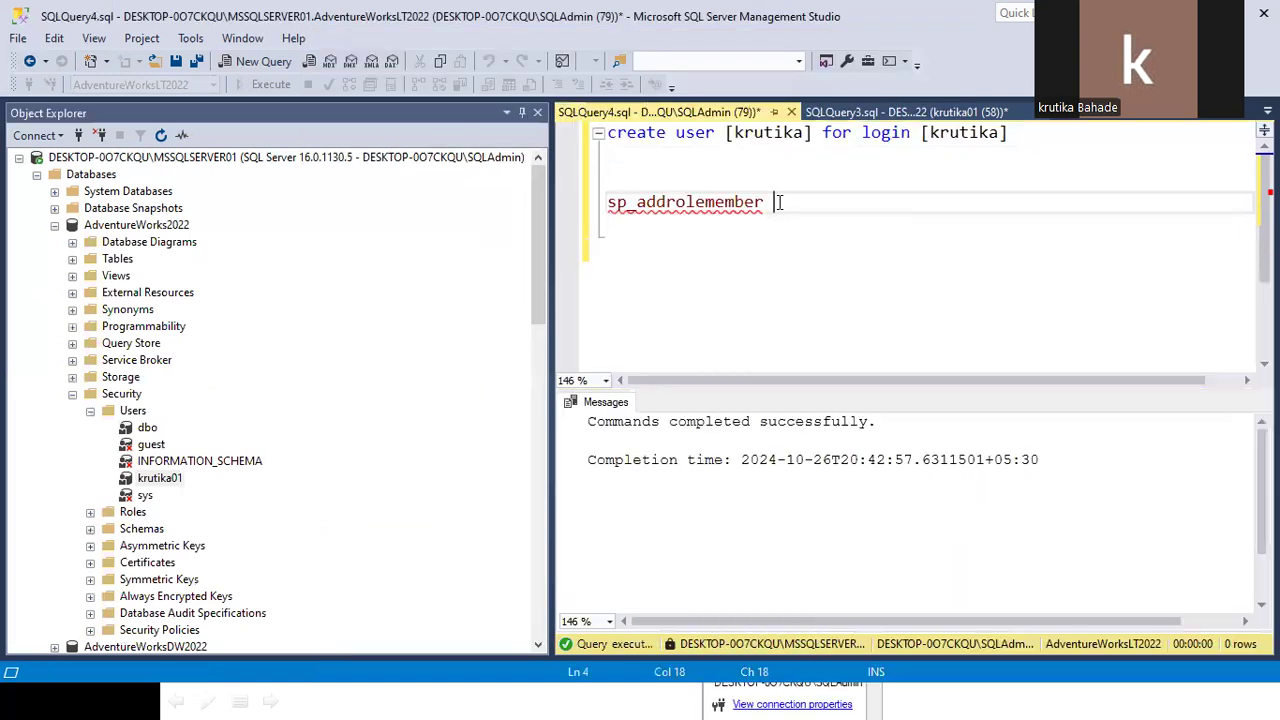
{"action": "type", "text": "db"}
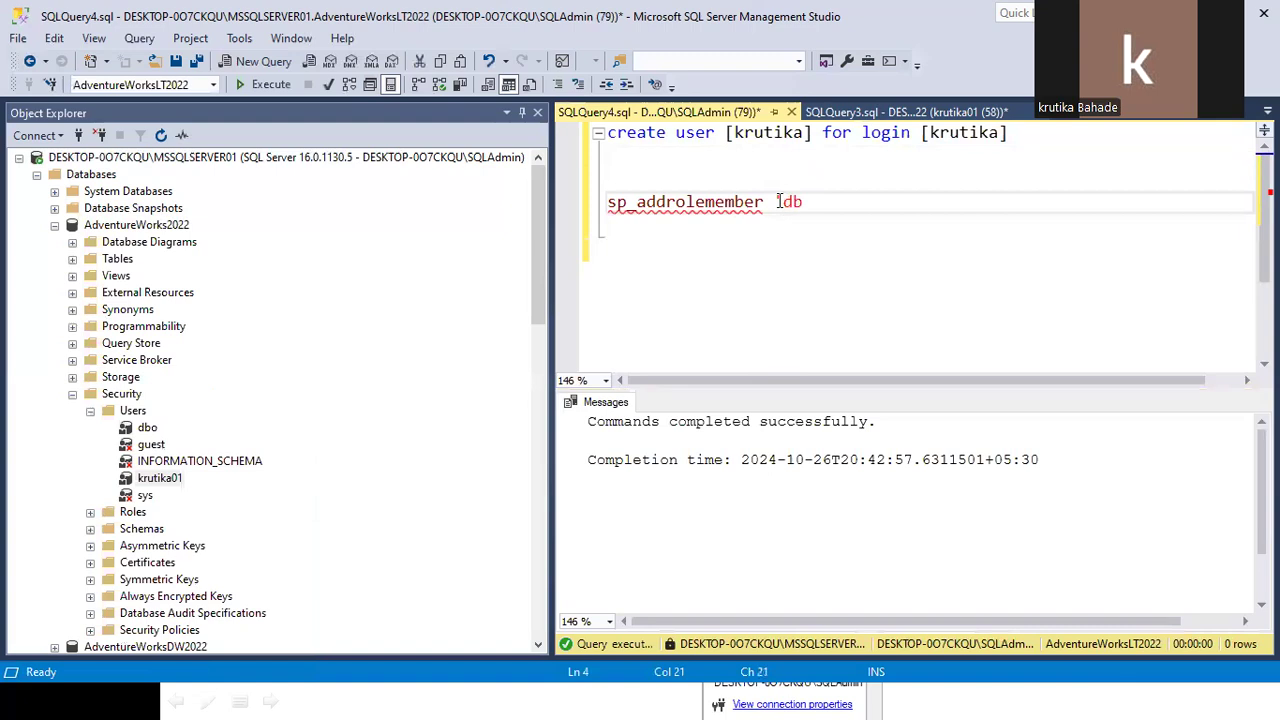
{"action": "type", "text": "_datareader',"}
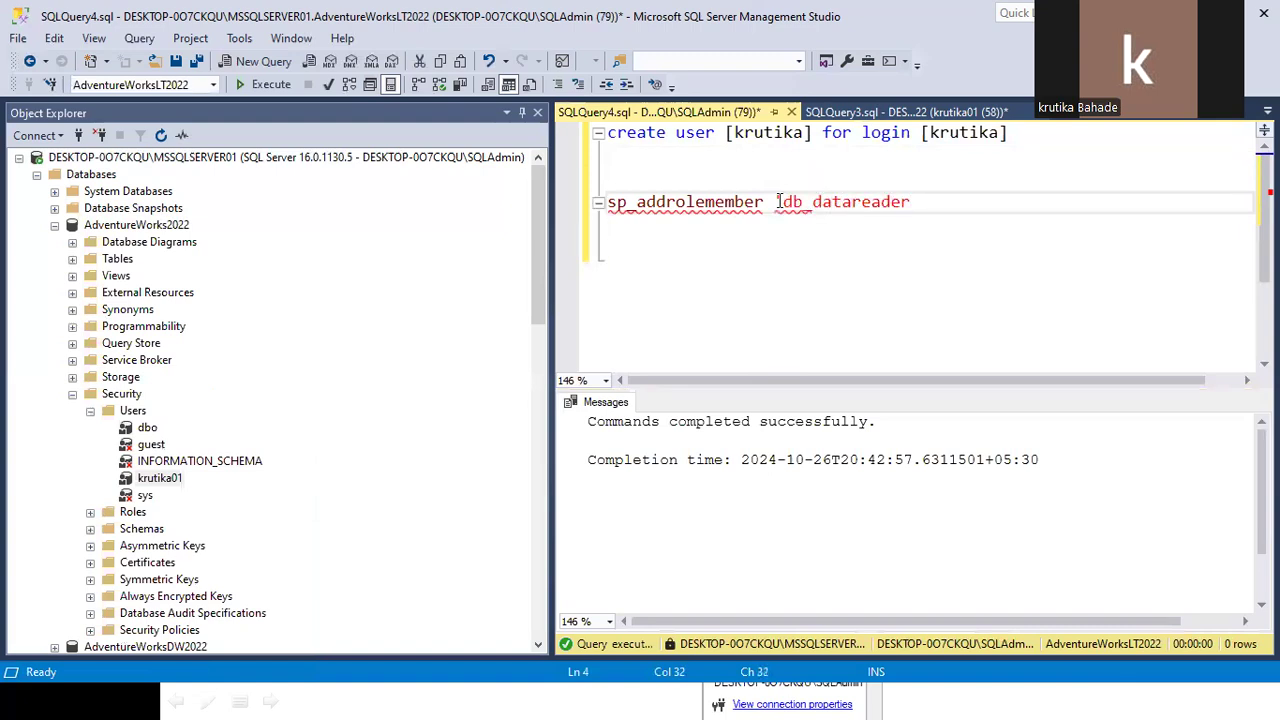
{"action": "left_click_drag", "start_coordinate": [727, 132], "coordinate": [812, 132]}
{"action": "key", "text": "ctrl+c"}
{"action": "left_click", "coordinate": [940, 205]}
{"action": "key", "text": "ctrl+v"}
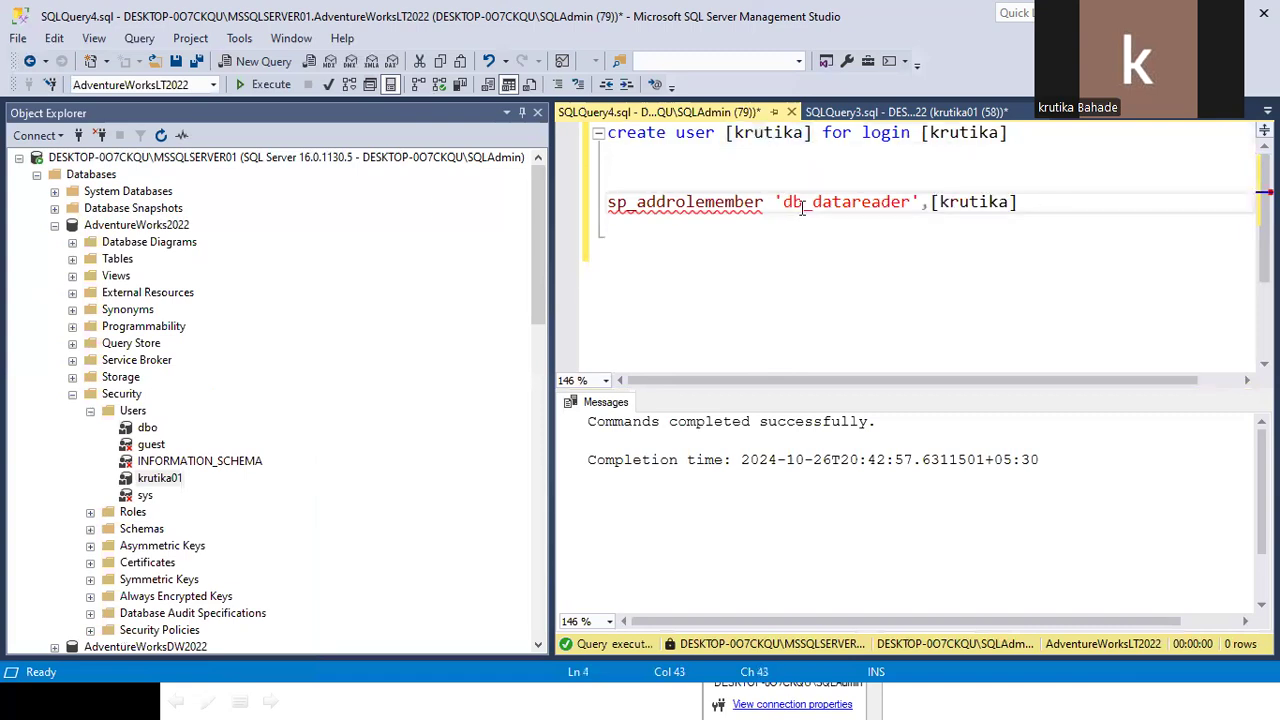
{"action": "left_click_drag", "start_coordinate": [1020, 205], "coordinate": [438, 208]}
{"action": "left_click", "coordinate": [277, 92]}
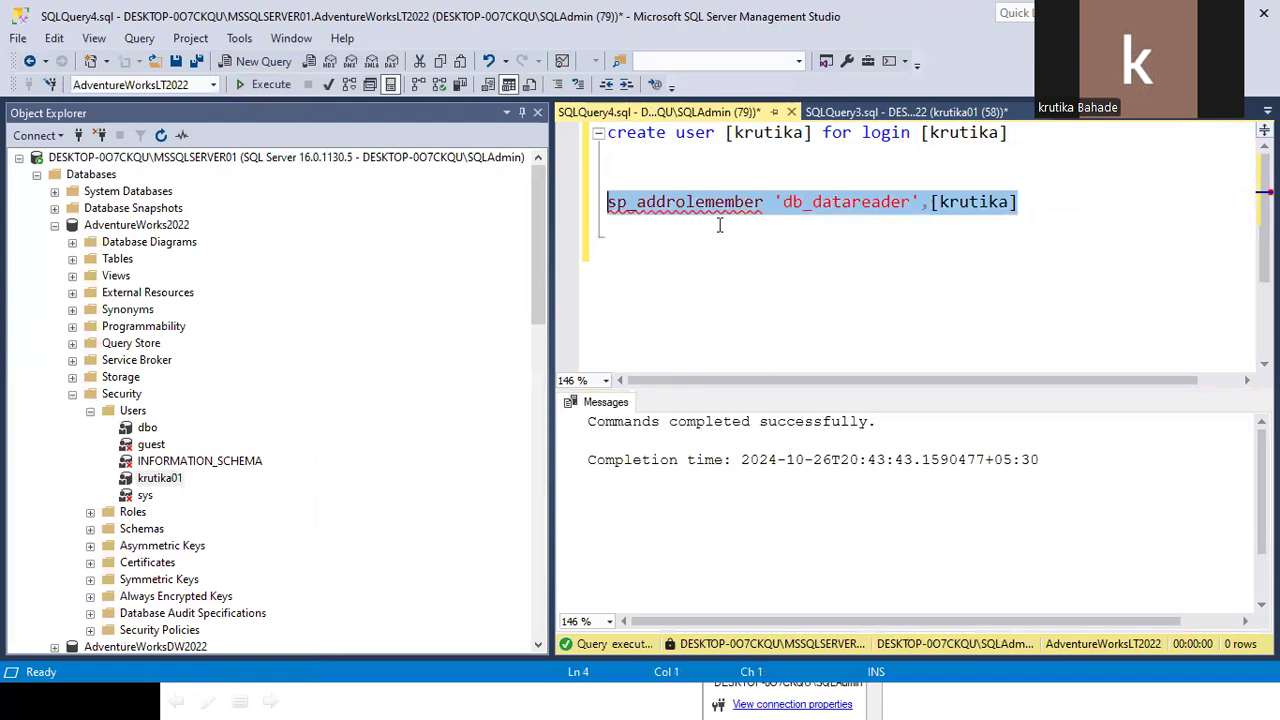
{"action": "left_click", "coordinate": [998, 133]}
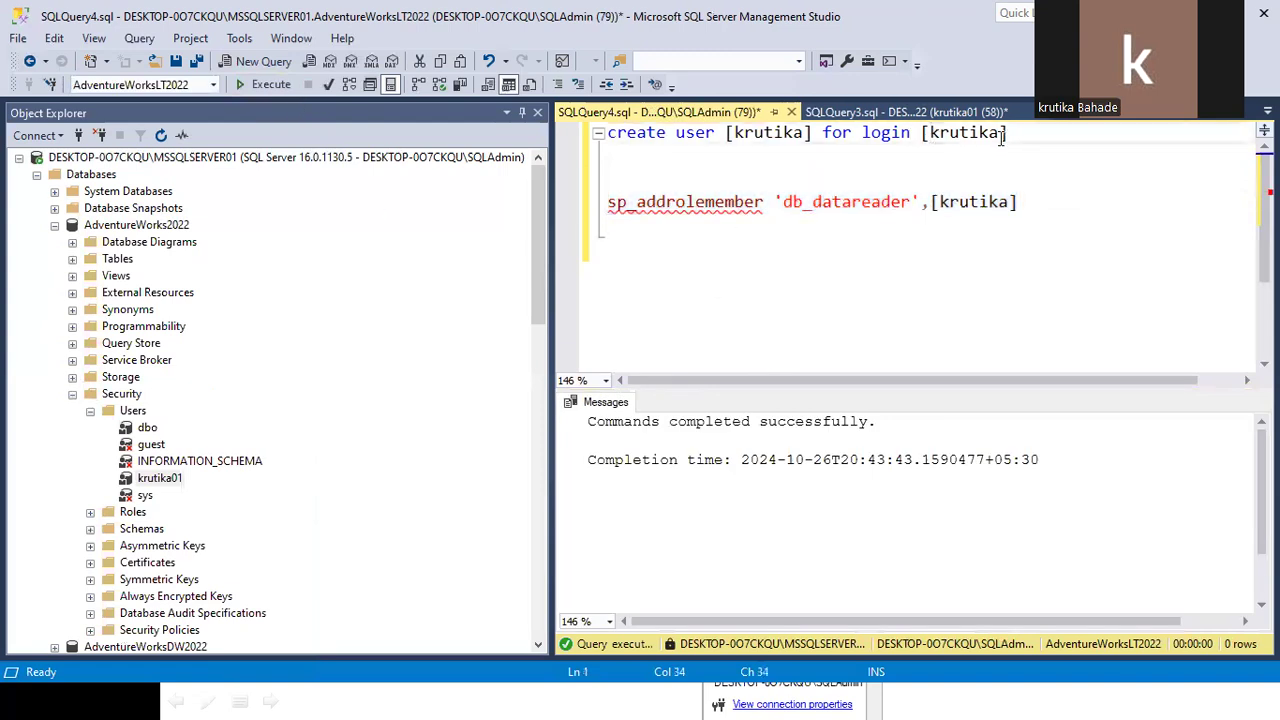
{"action": "double_click", "coordinate": [996, 134]}
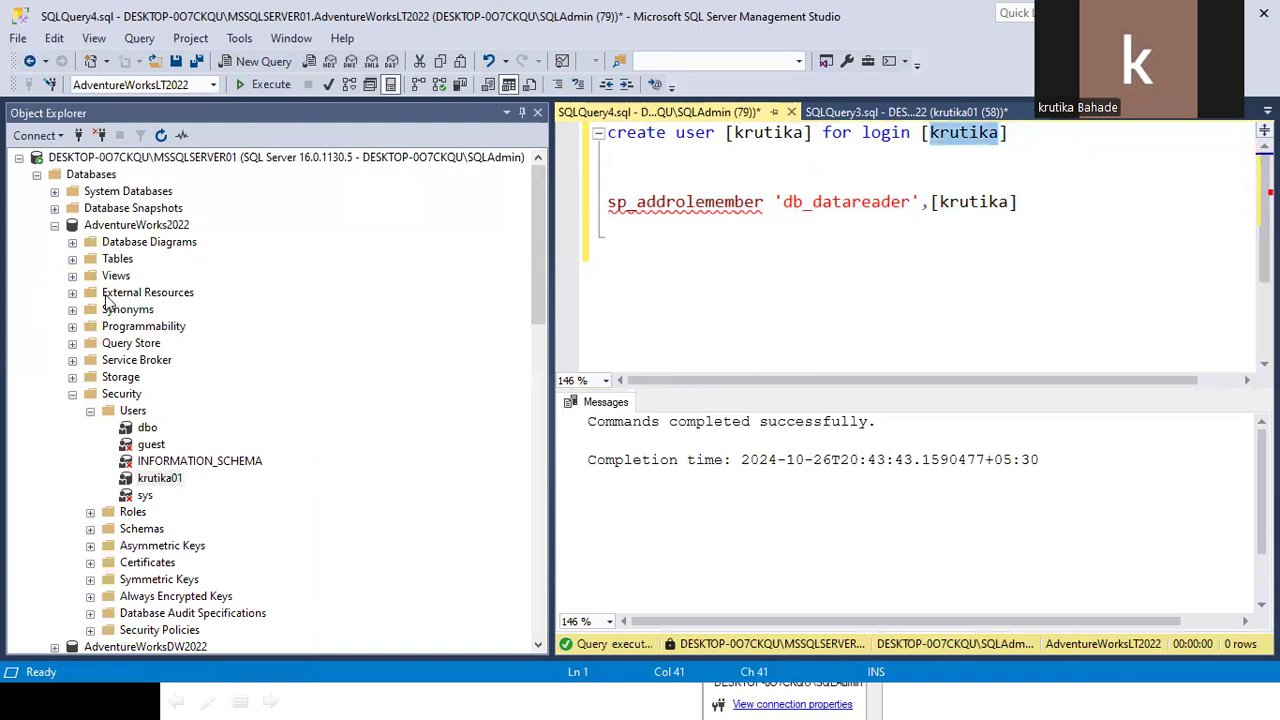
{"action": "left_click", "coordinate": [56, 226]}
Add an Object Explorer connection using SQL Server Authentication with the new login and its password.
{"action": "right_click", "coordinate": [148, 158]}
{"action": "left_click", "coordinate": [190, 175]}
{"action": "left_click", "coordinate": [740, 314]}
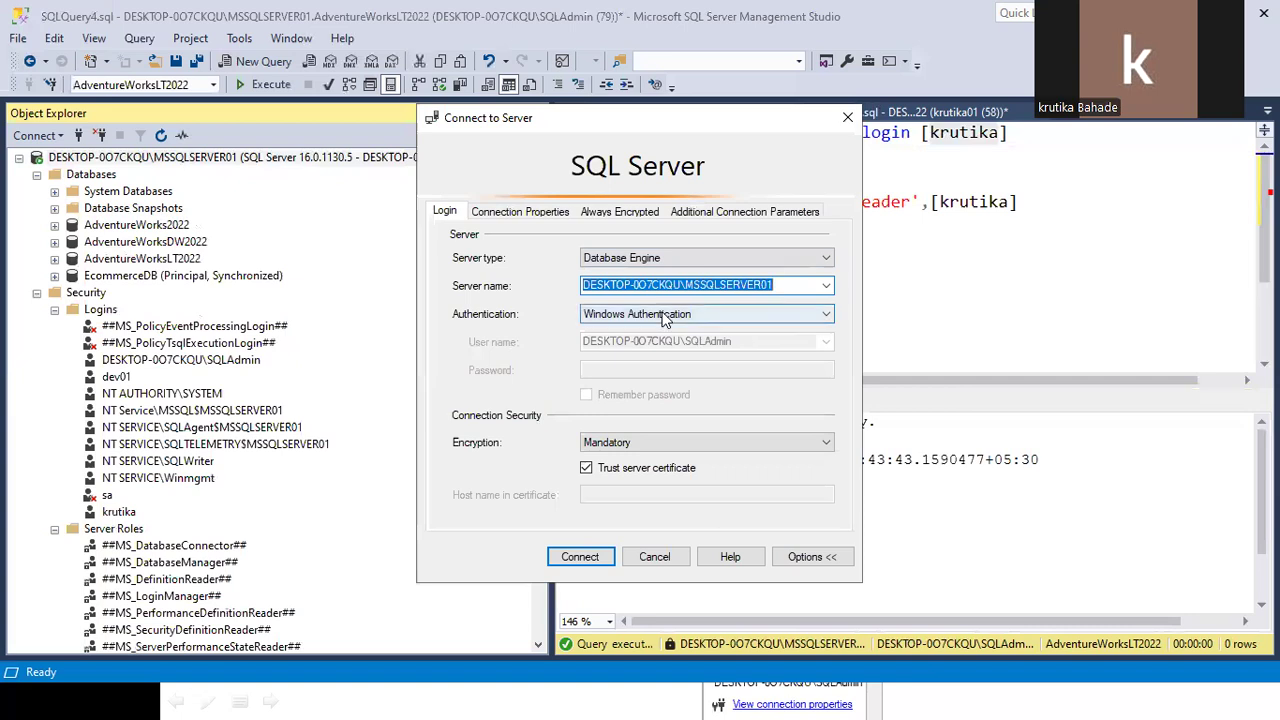
{"action": "left_click", "coordinate": [650, 344]}
{"action": "left_click_drag", "start_coordinate": [637, 343], "coordinate": [452, 341]}
{"action": "type", "text": "krutika"}
{"action": "left_click", "coordinate": [612, 368]}
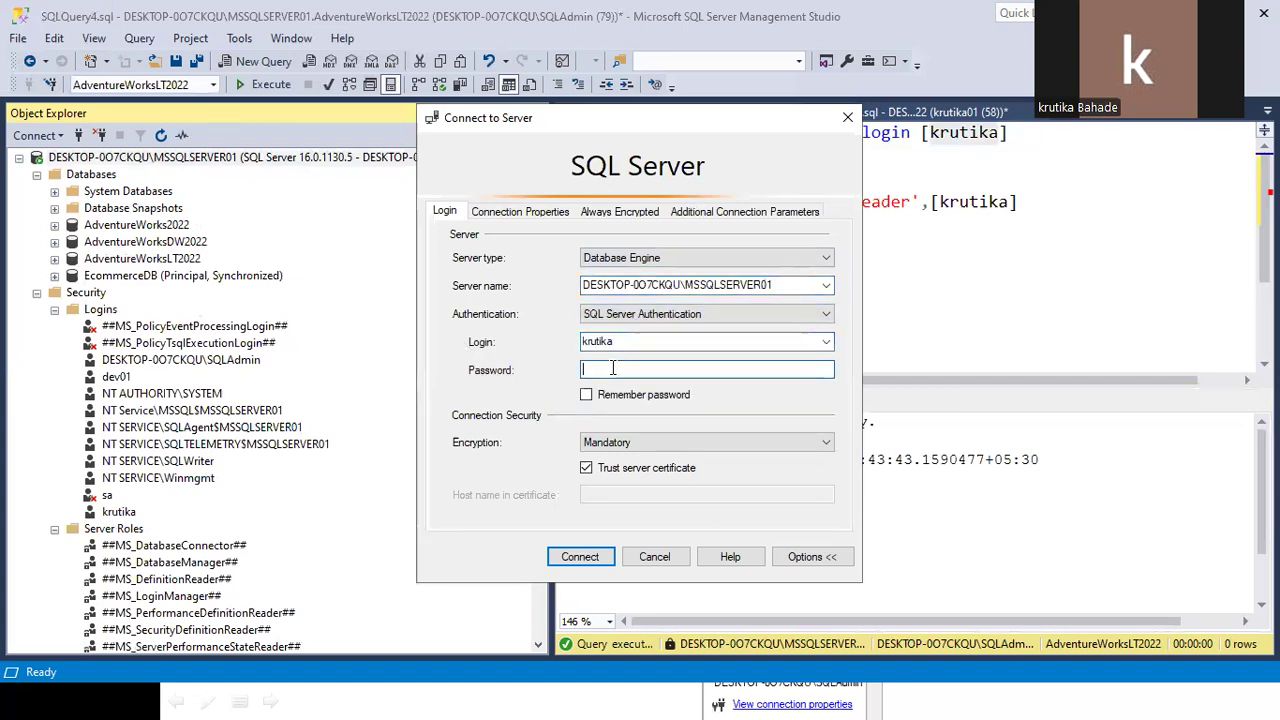
{"action": "type", "text": "********"}
{"action": "left_click", "coordinate": [579, 557]}
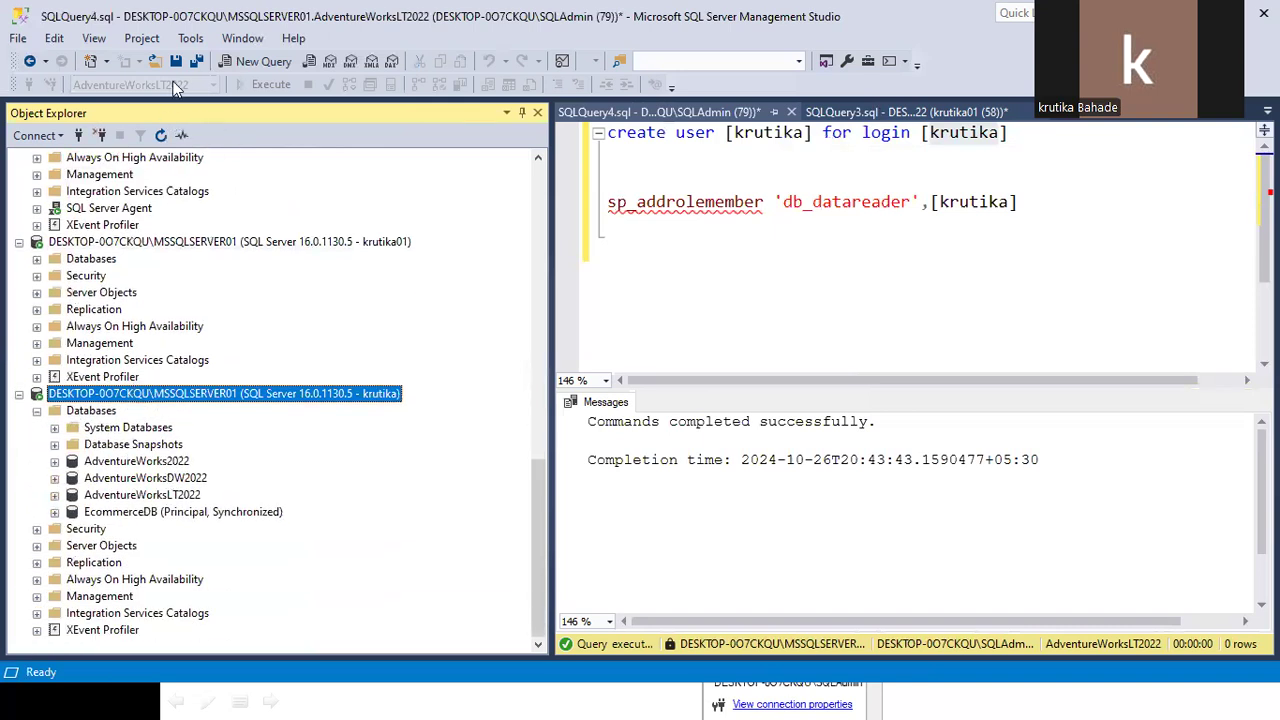
Expand AdventureWorksLT2022 Tables after AdventureWorksDW2022 and AdventureWorks2022 prove inaccessible.
{"action": "left_click", "coordinate": [55, 495]}
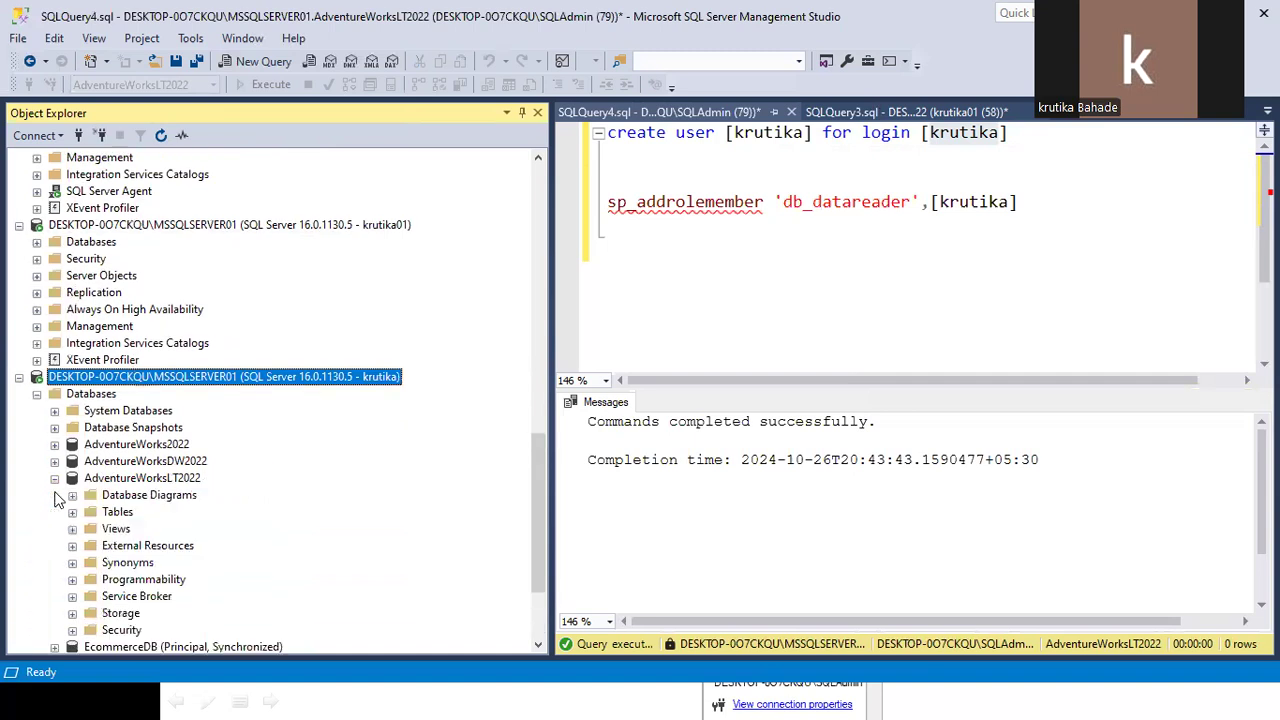
{"action": "scroll", "coordinate": [113, 484], "scroll_direction": "down", "scroll_amount": 1}
{"action": "left_click", "coordinate": [54, 359]}
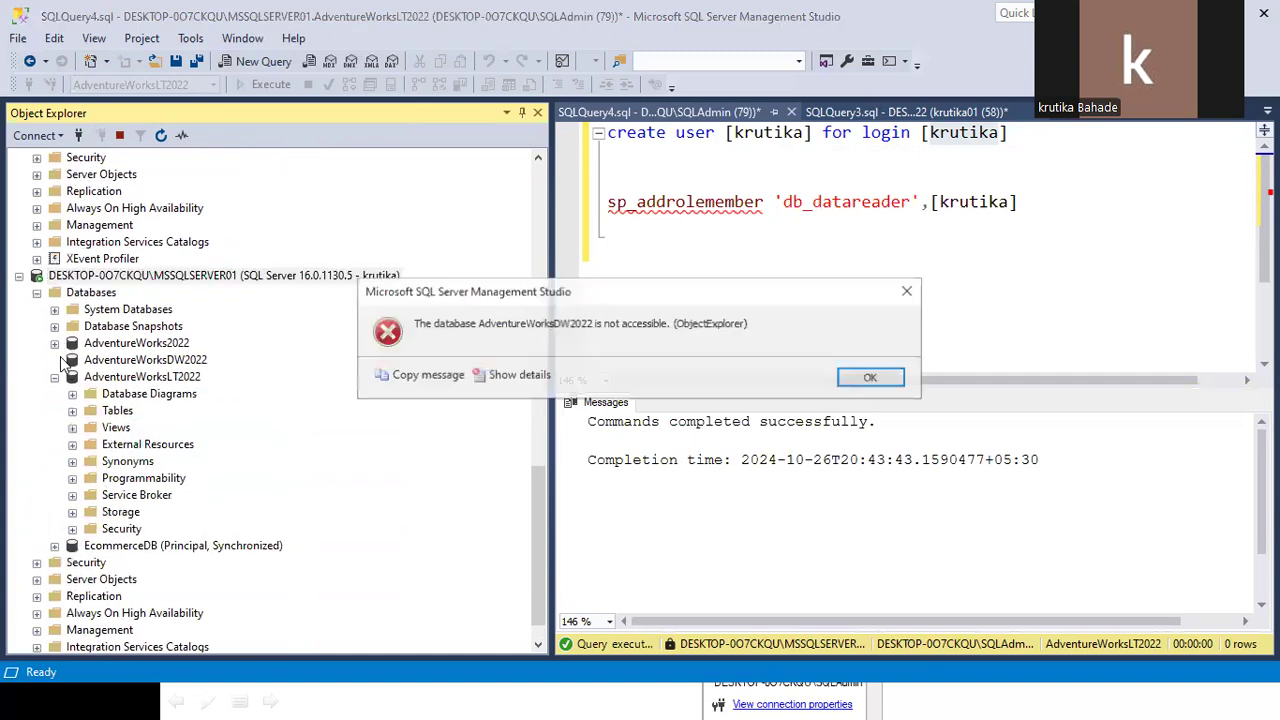
{"action": "left_click", "coordinate": [182, 362]}
{"action": "left_click", "coordinate": [55, 343]}
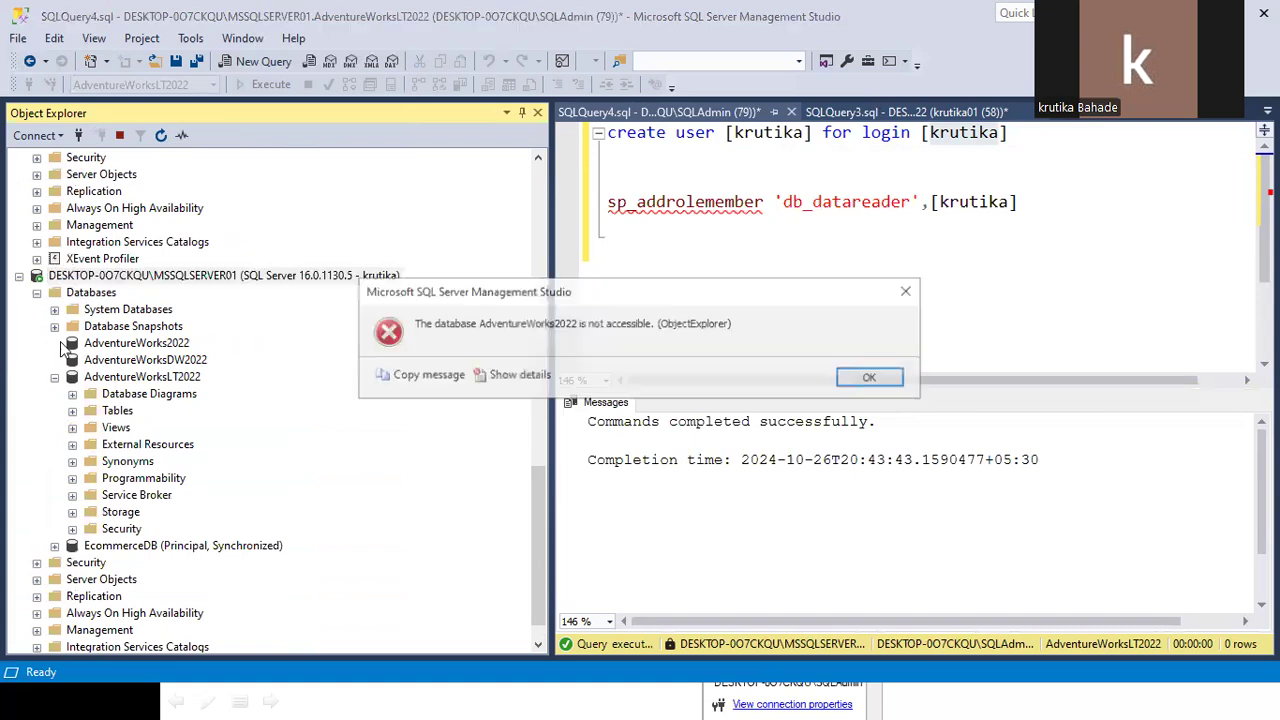
{"action": "left_click", "coordinate": [857, 375]}
{"action": "left_click", "coordinate": [72, 410]}
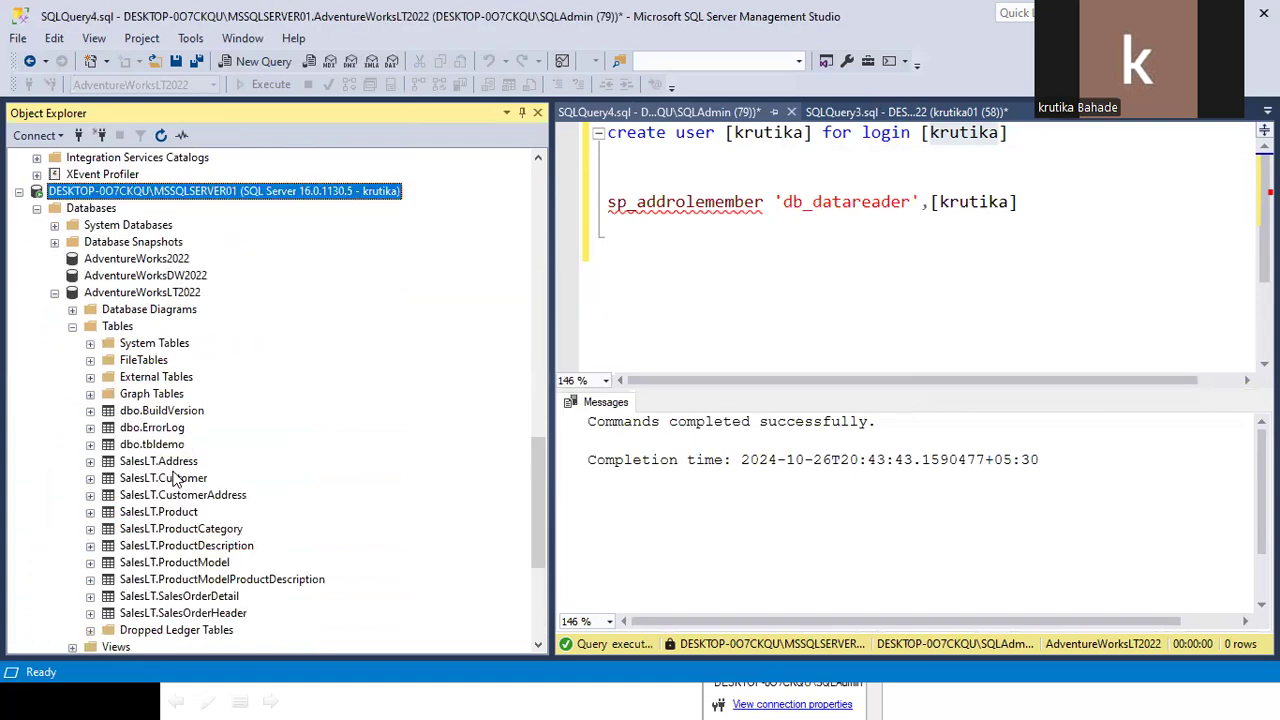
Run Select Top 1000 Rows on dbo.tbldemo, then open it in Edit Top 200 Rows.
{"action": "right_click", "coordinate": [155, 444]}
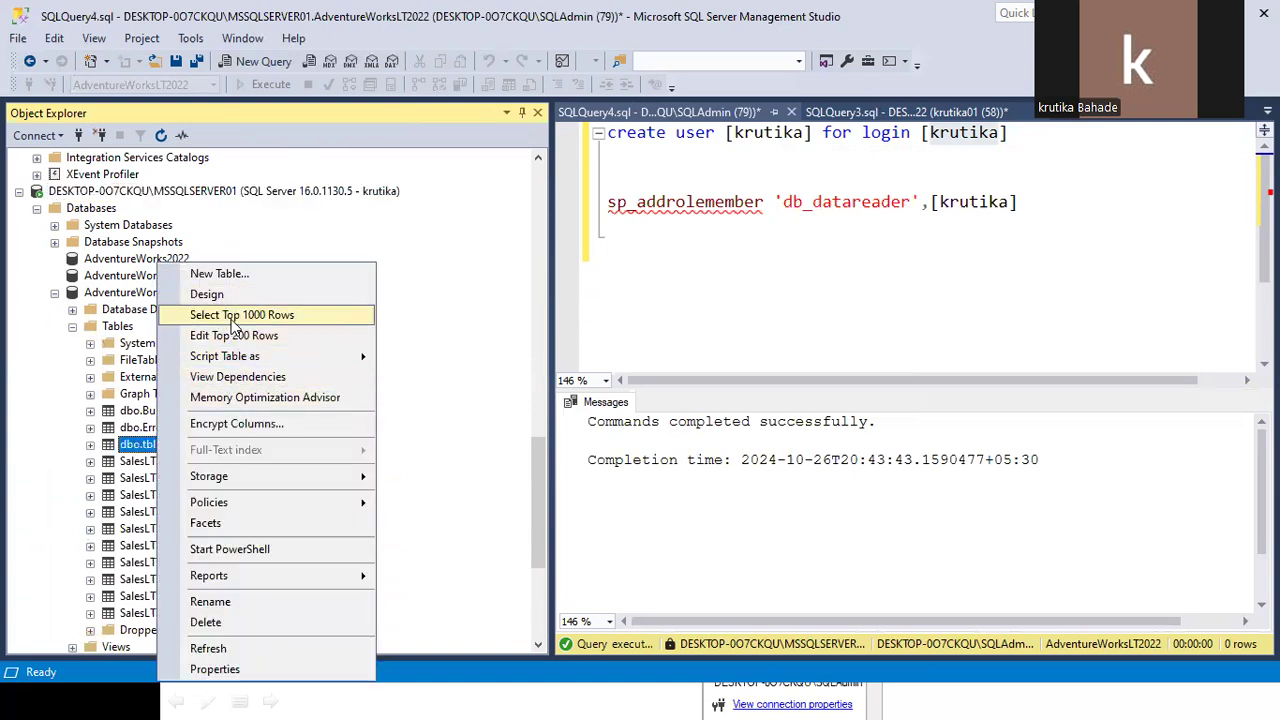
{"action": "left_click", "coordinate": [230, 315]}
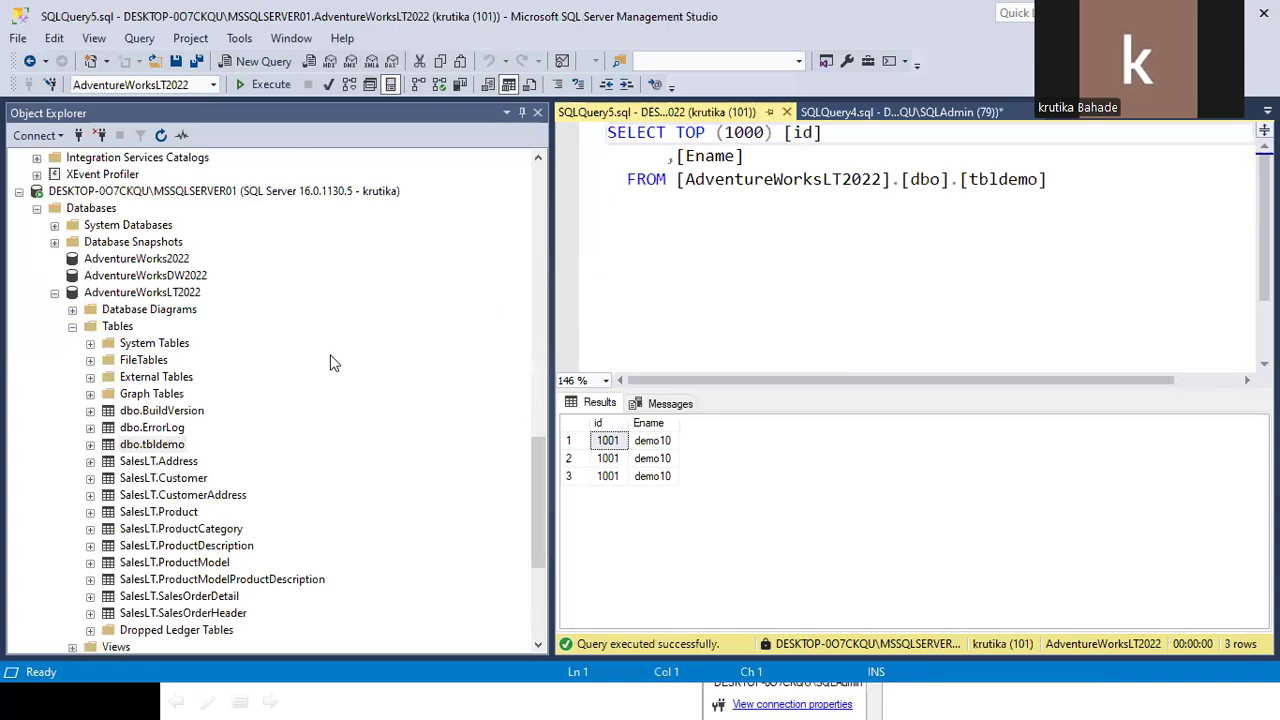
{"action": "right_click", "coordinate": [150, 452]}
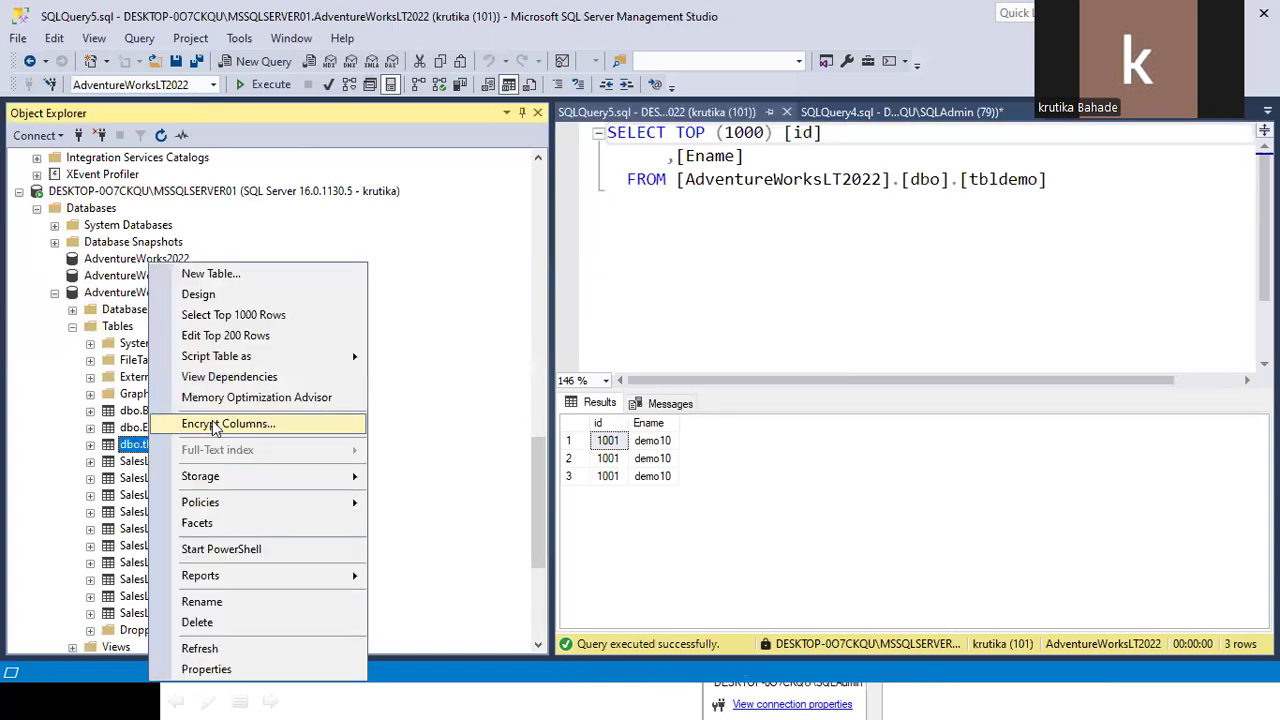
{"action": "left_click", "coordinate": [230, 333]}
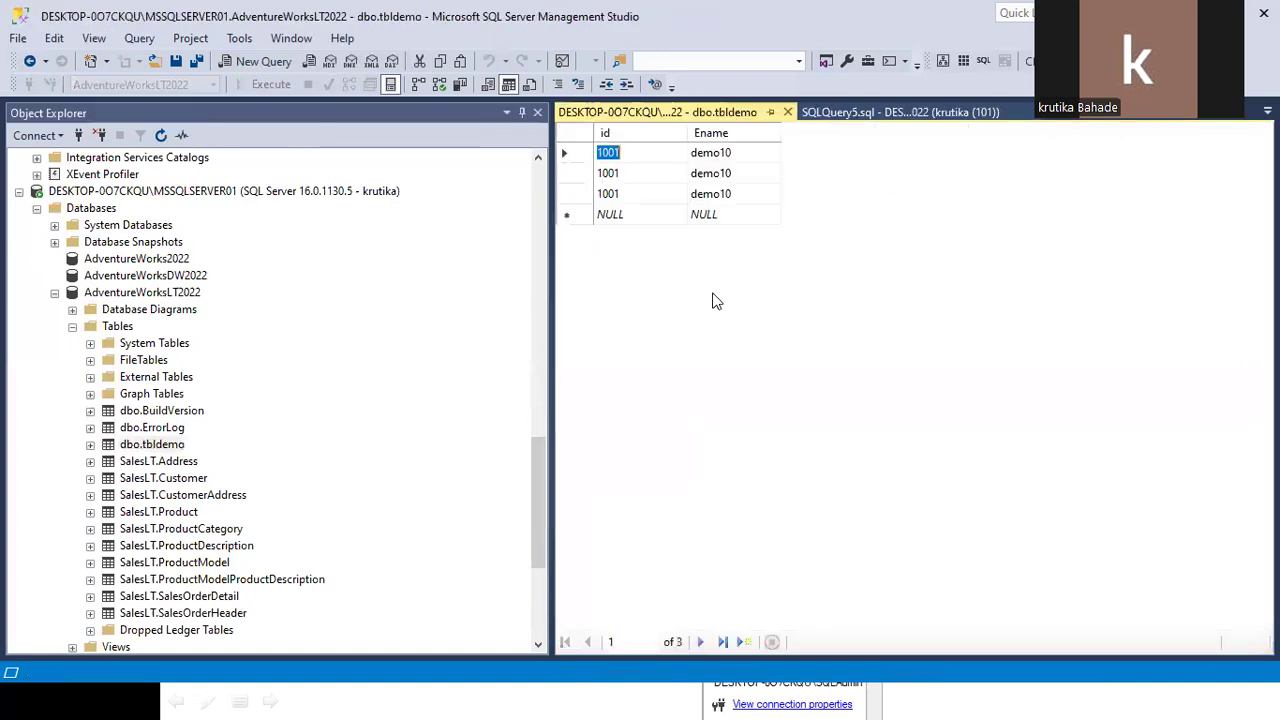
Enter 1212 and 211212 in a new dbo.tbldemo row, hit the INSERT denied error, and discard it.
{"action": "left_click", "coordinate": [614, 218]}
{"action": "type", "text": "1212"}
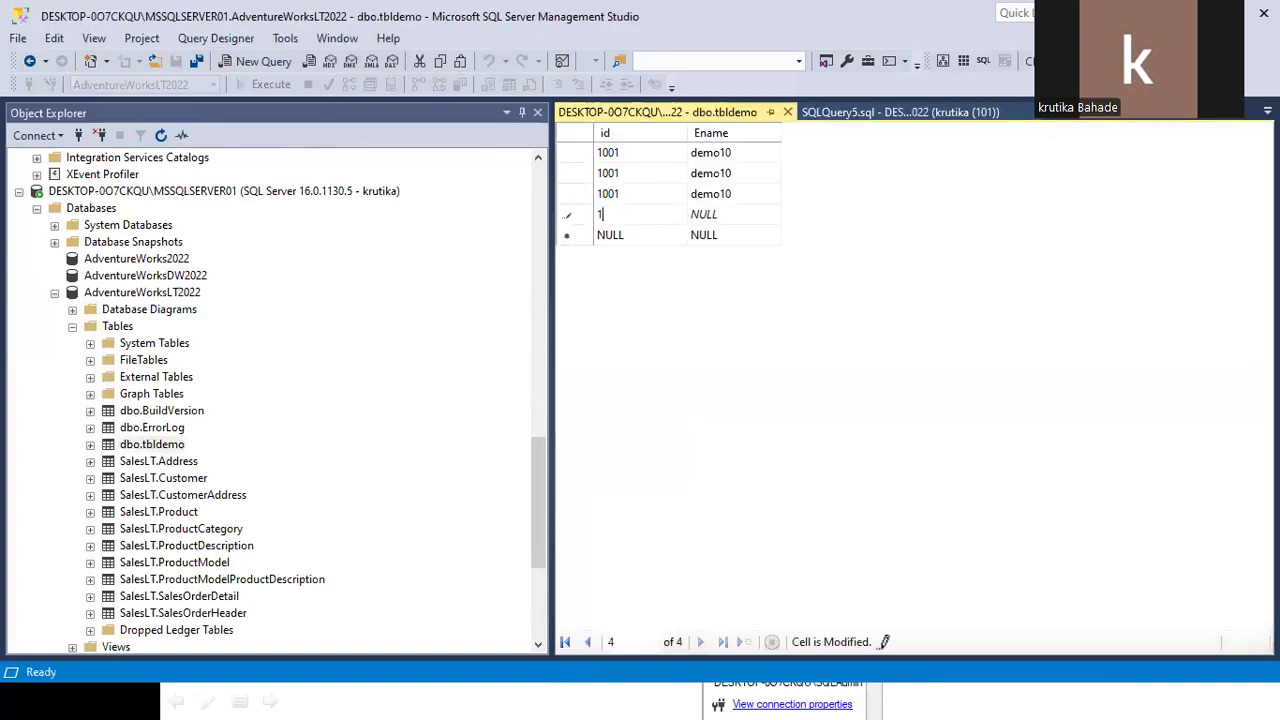
{"action": "left_click", "coordinate": [700, 218]}
{"action": "type", "text": "211212"}
{"action": "left_click", "coordinate": [787, 112]}
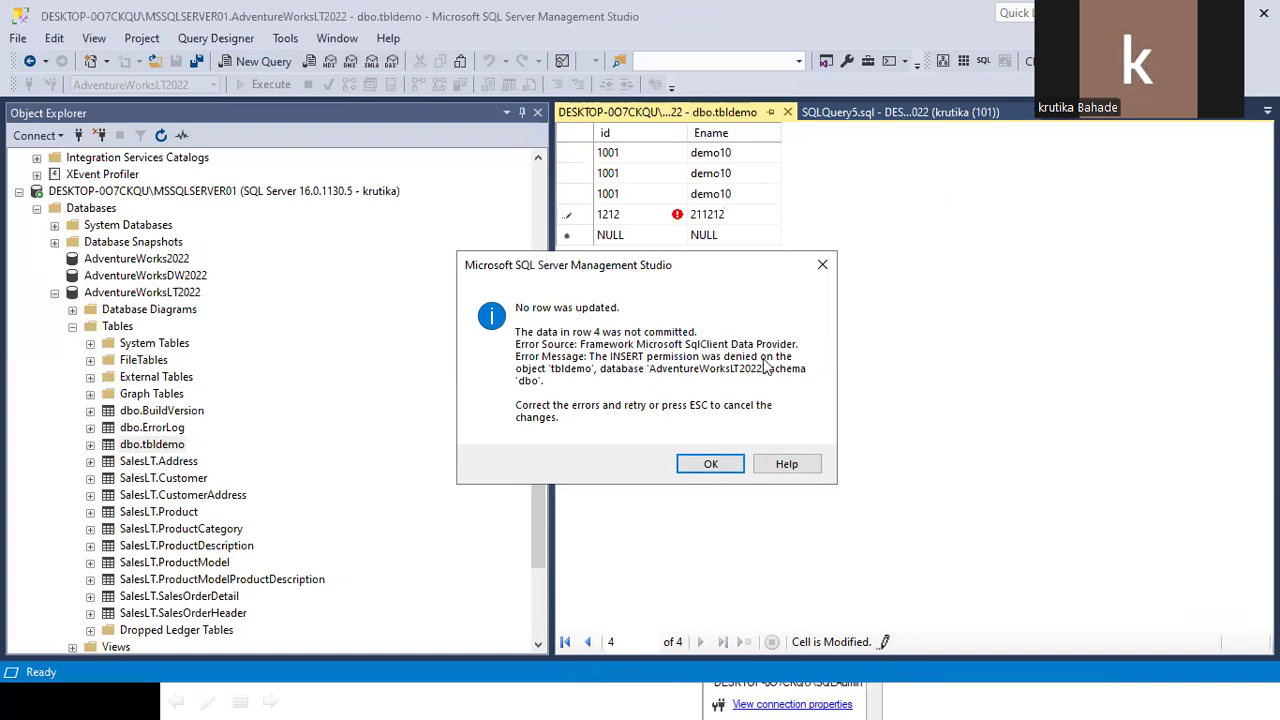
{"action": "left_click", "coordinate": [710, 464]}
{"action": "left_click", "coordinate": [787, 112]}
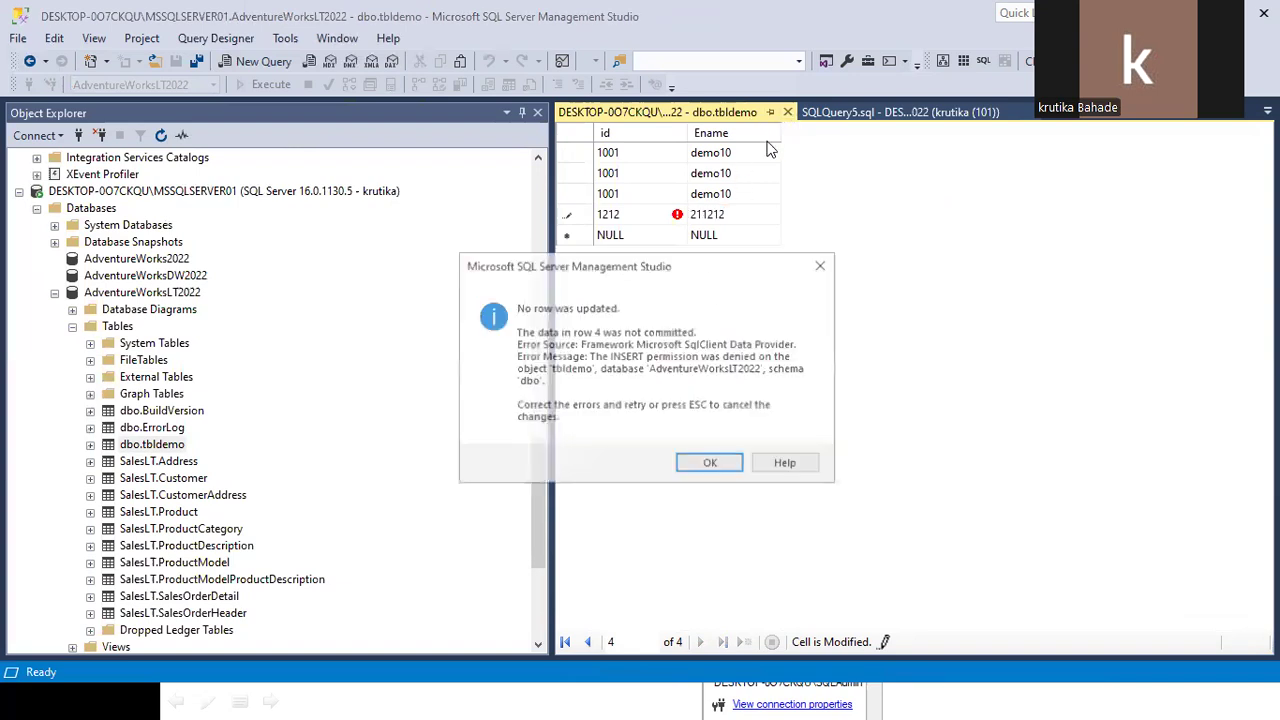
{"action": "left_click", "coordinate": [821, 265]}
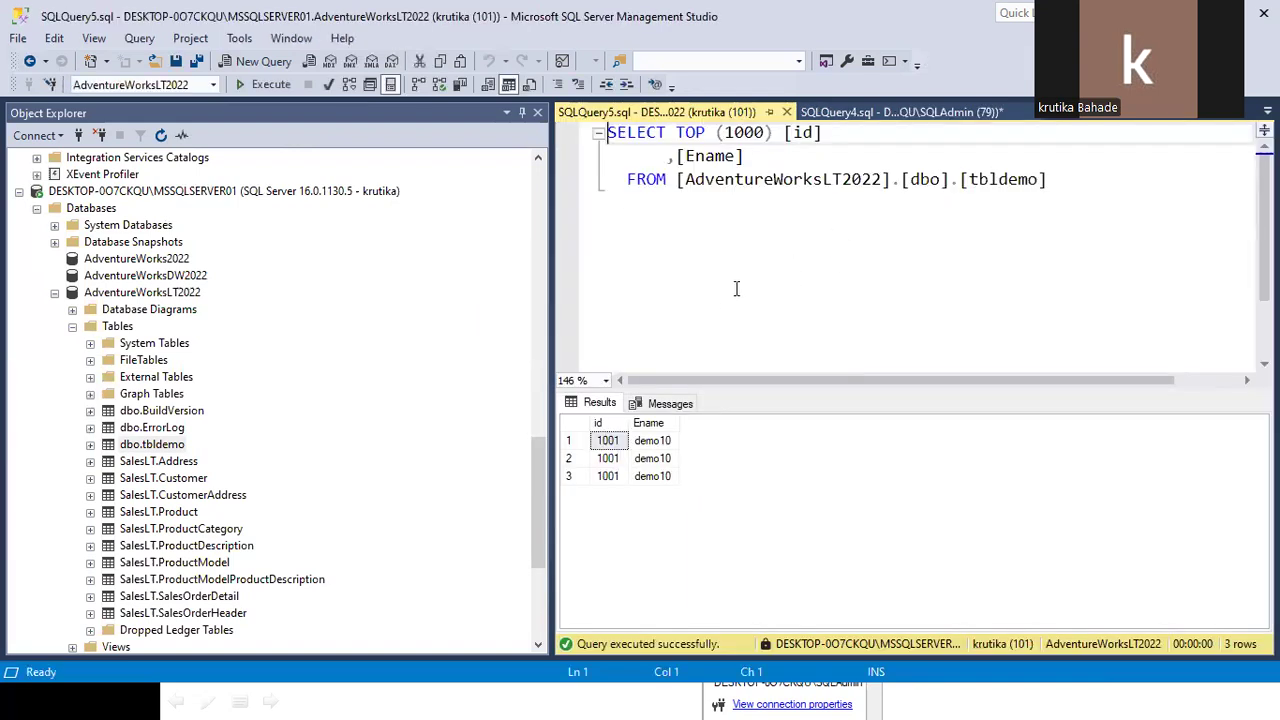
Compare the sp_addrolemember 'db_datareader' line with the user's db_datareader membership, then close the properties.
{"action": "left_click", "coordinate": [900, 112]}
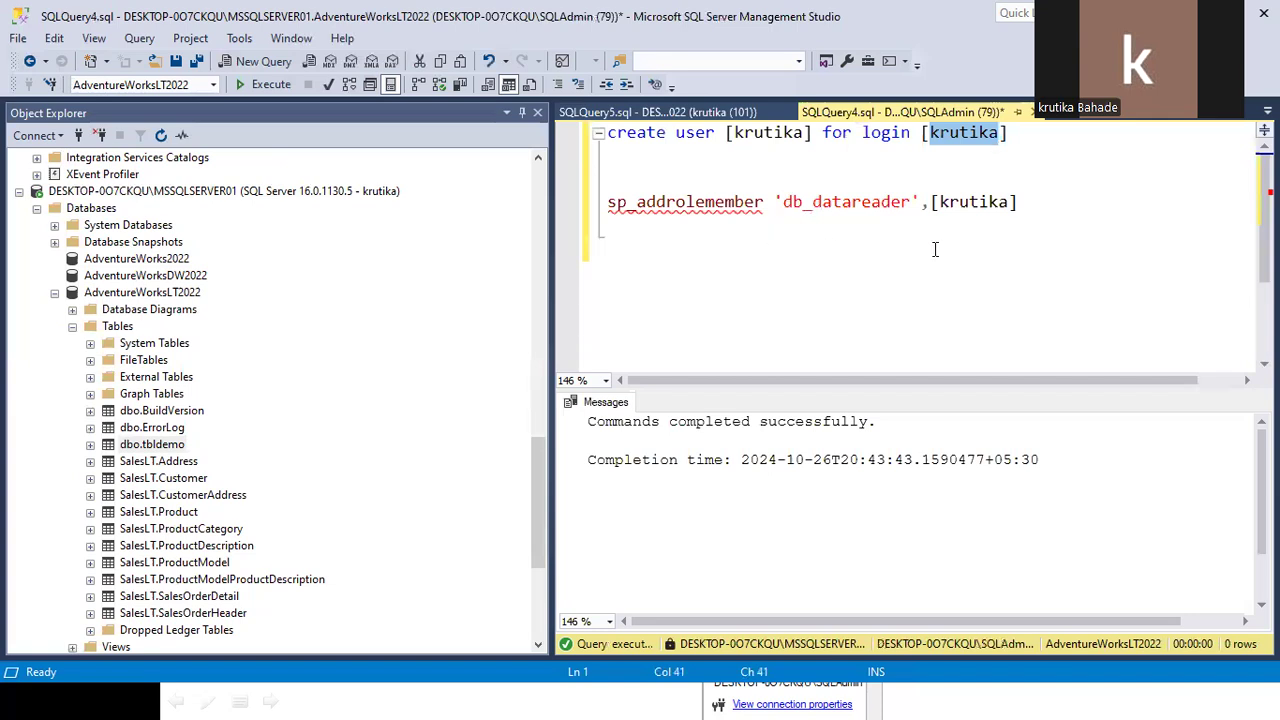
{"action": "triple_click", "coordinate": [1061, 206]}
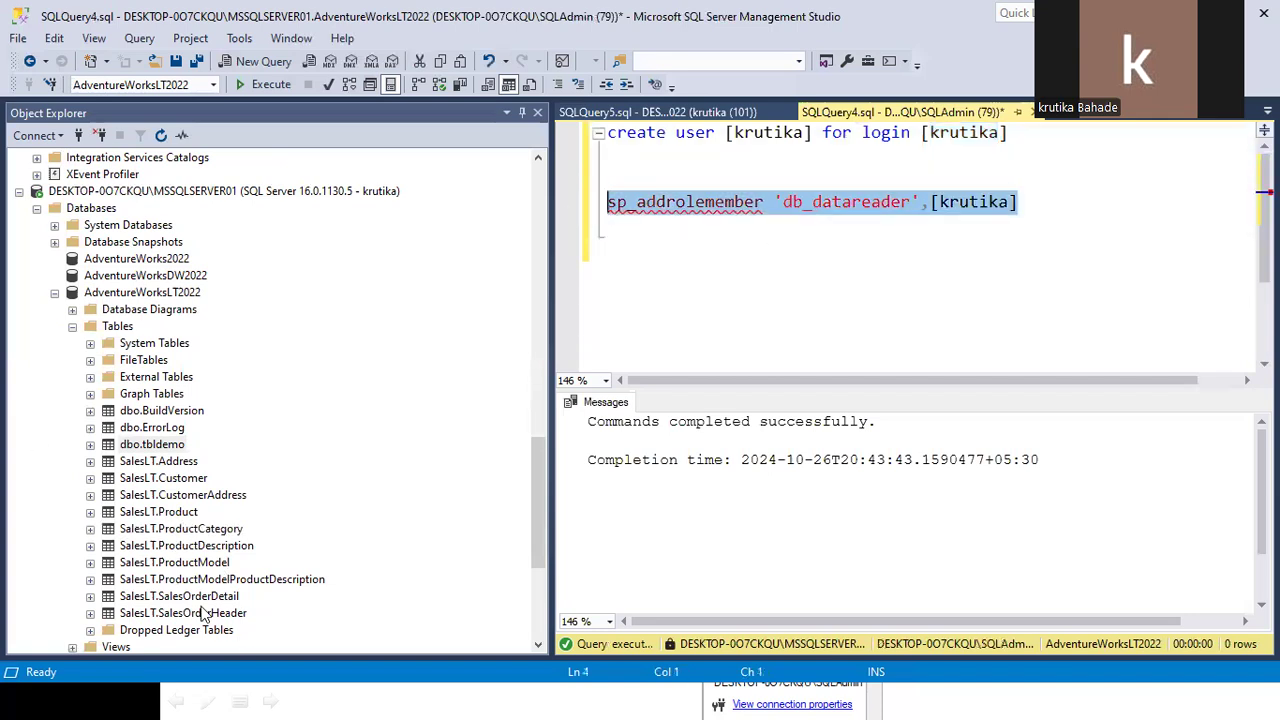
{"action": "left_click_drag", "start_coordinate": [757, 282], "coordinate": [385, 301]}
{"action": "left_click", "coordinate": [562, 434]}
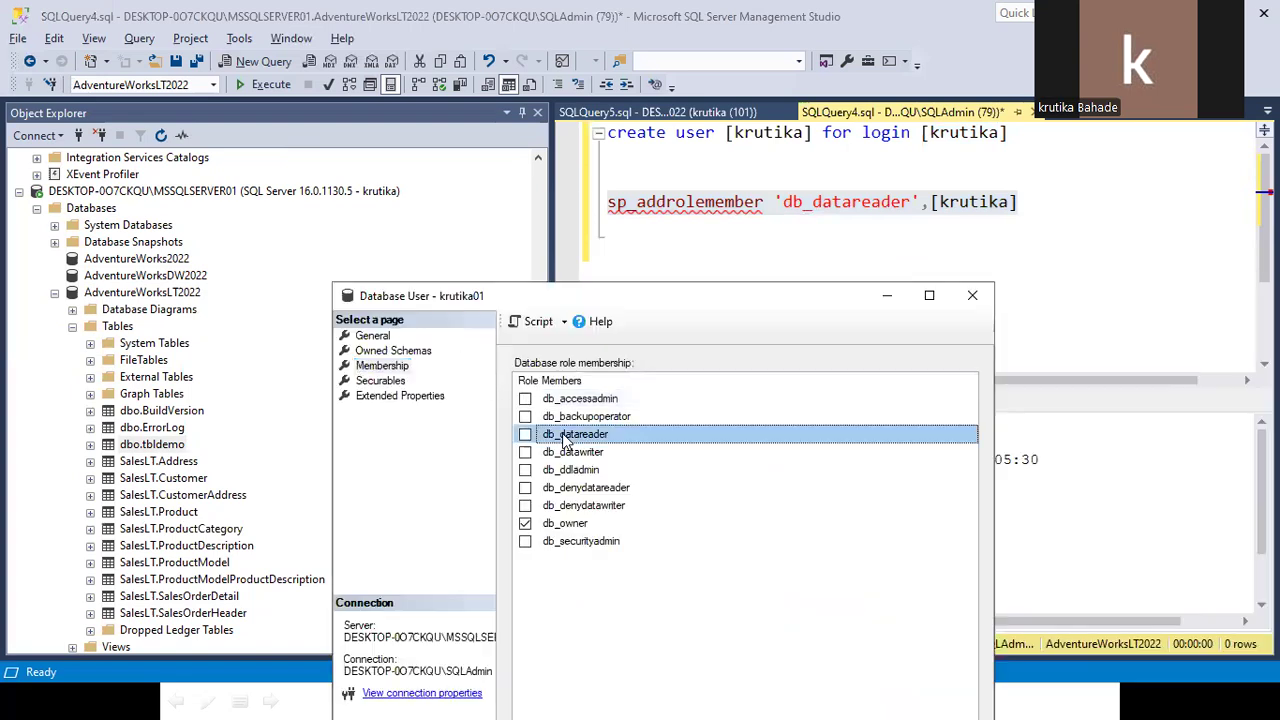
{"action": "left_click", "coordinate": [787, 217]}
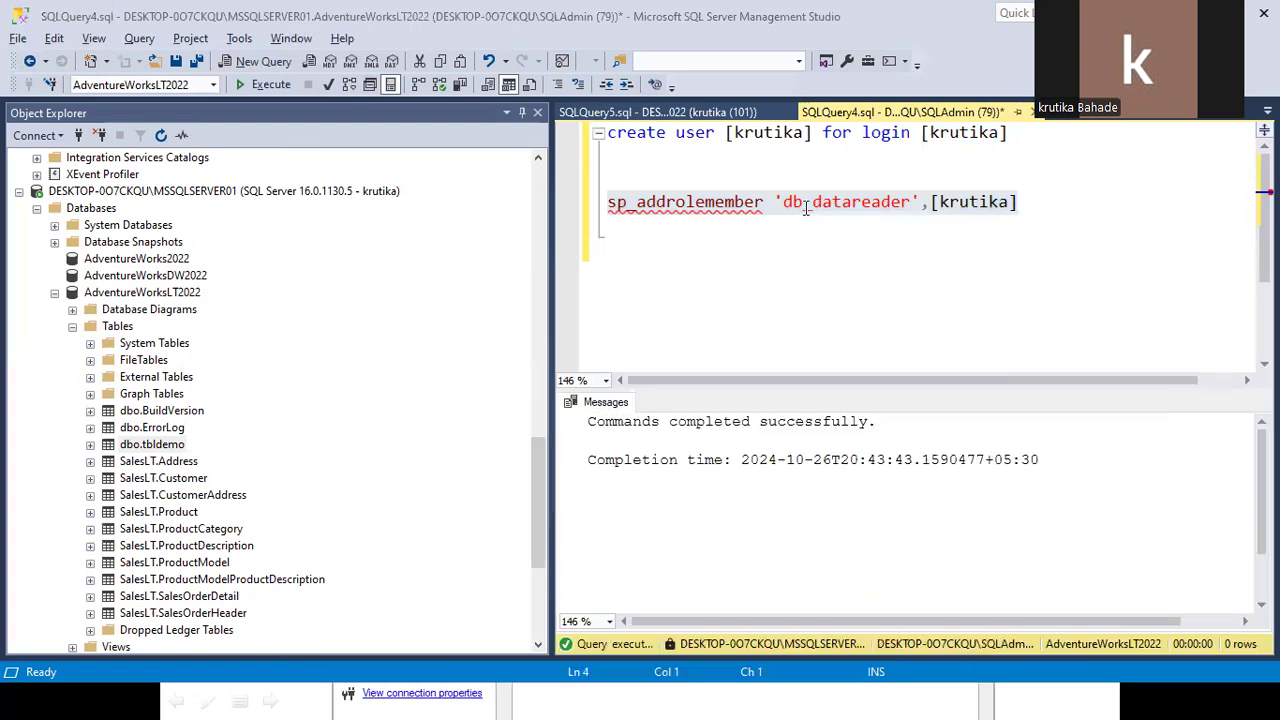
{"action": "double_click", "coordinate": [879, 208]}
{"action": "key", "text": "alt+Tab"}
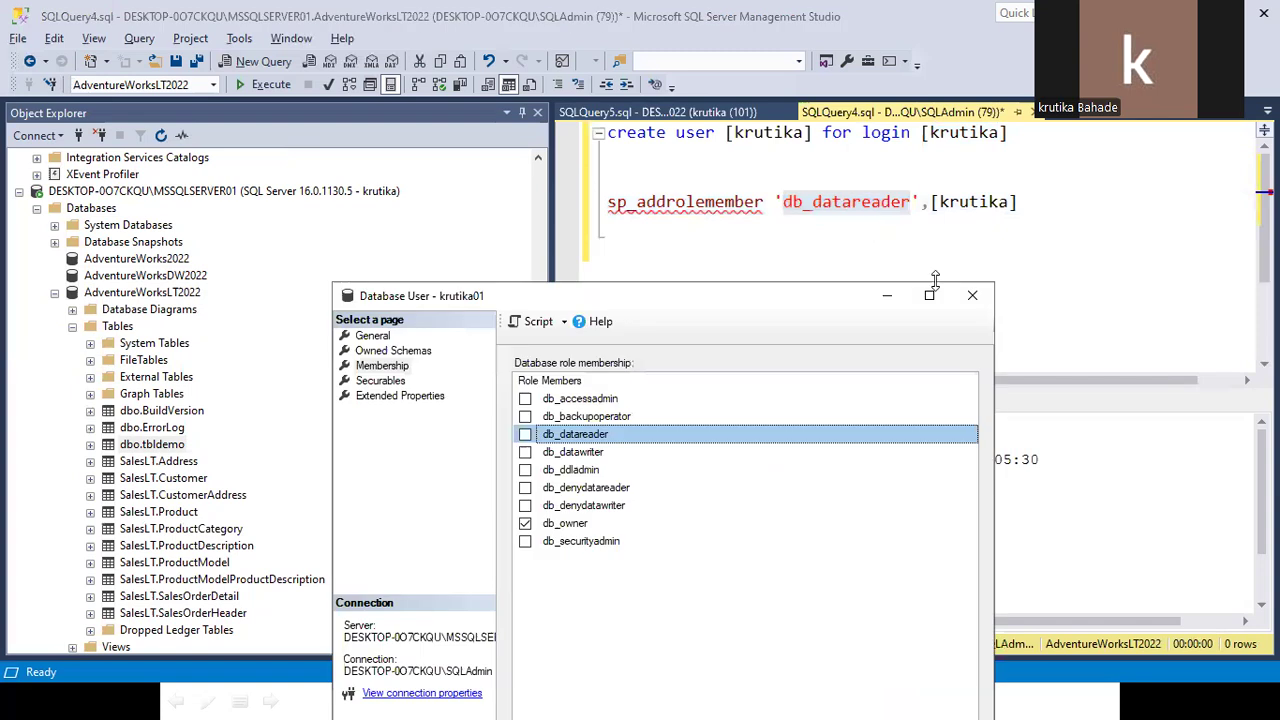
{"action": "left_click", "coordinate": [974, 298]}
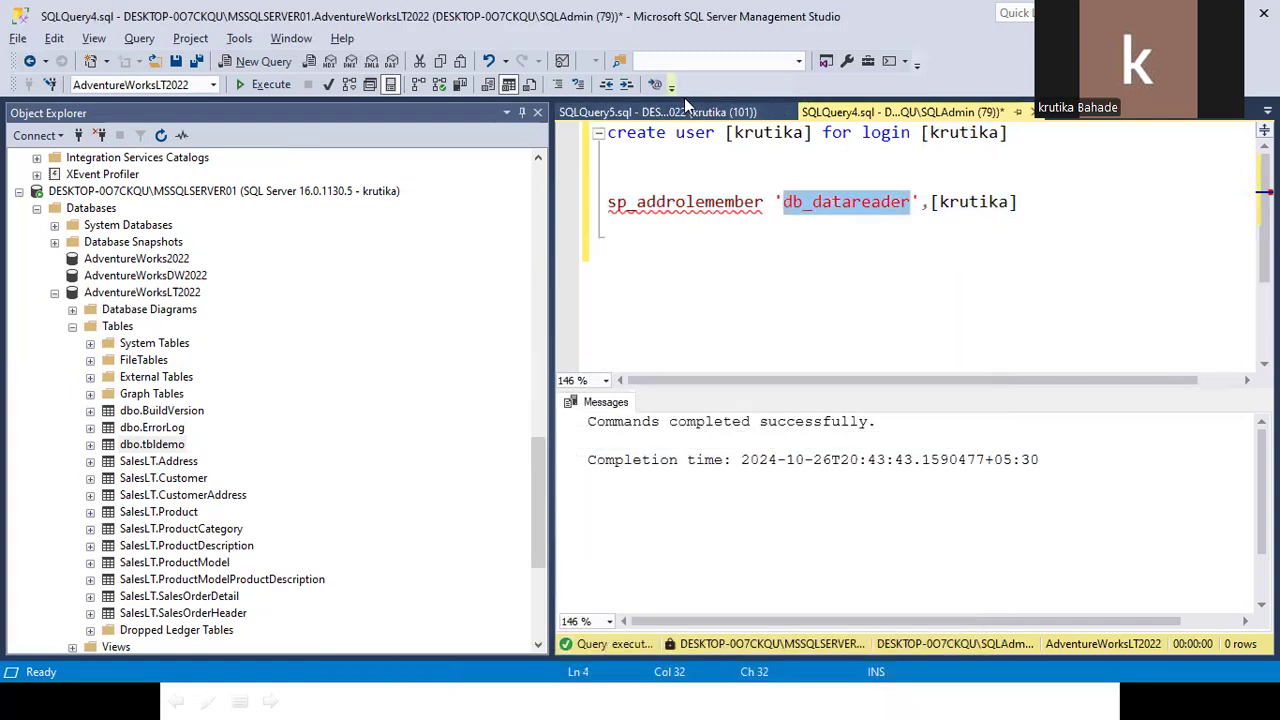